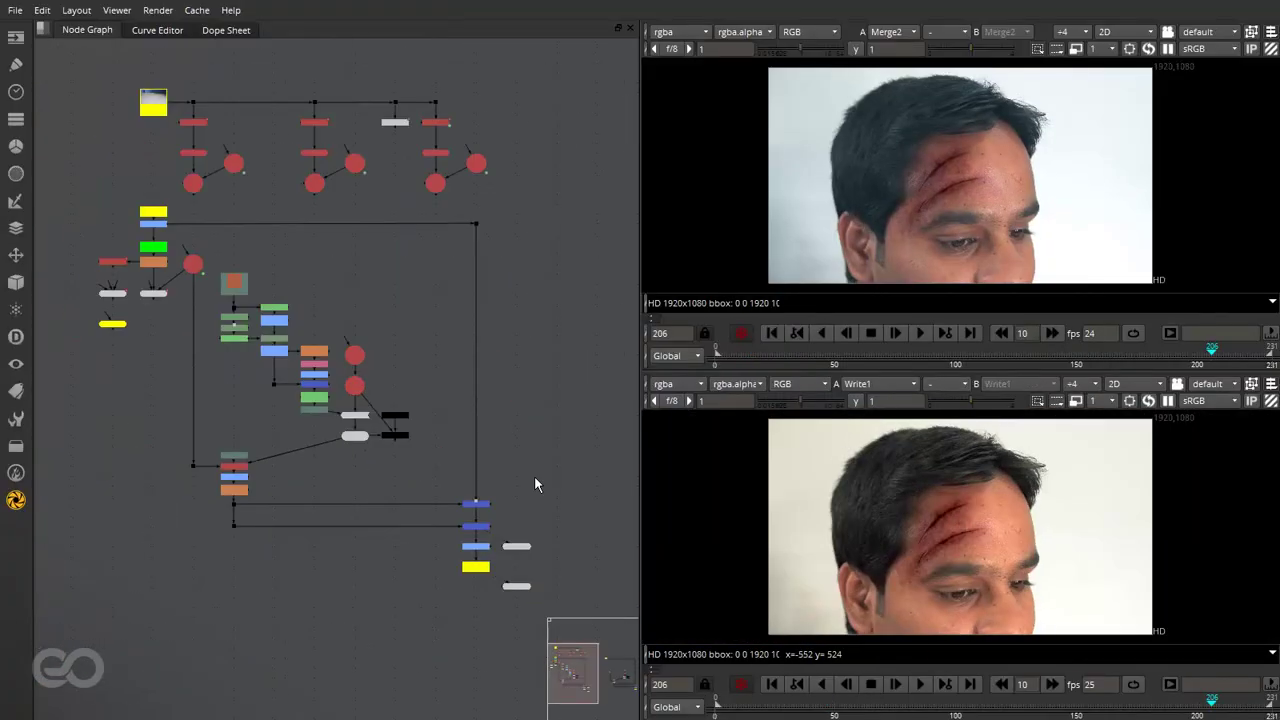
Display the RotoPaint8 wound texture in the second viewer
scroll(228, 334, "up", 4)
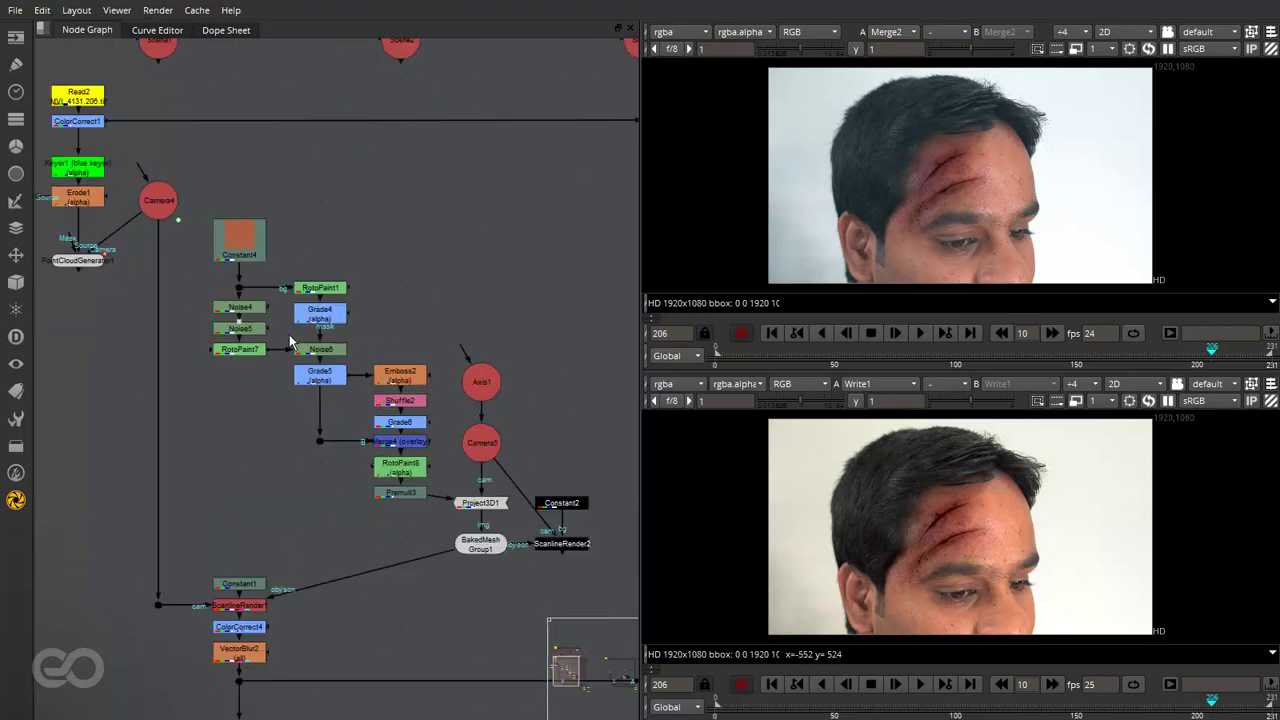
scroll(348, 430, "up", 2)
left_click(425, 478)
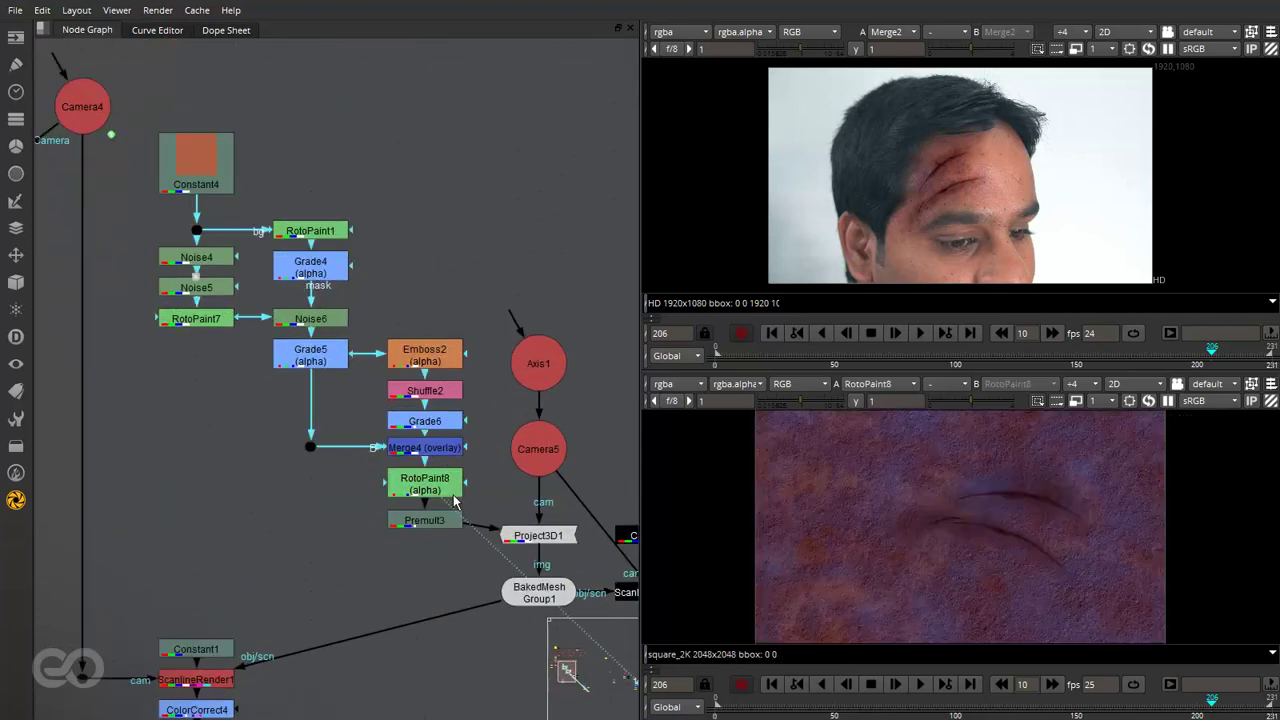
key("1")
Highlight the wound texture nodes from Constant4 to Premult3 and examine the forehead cuts up close in the Merge2 viewer
left_click_drag(146, 85, 457, 569)
left_click(456, 573)
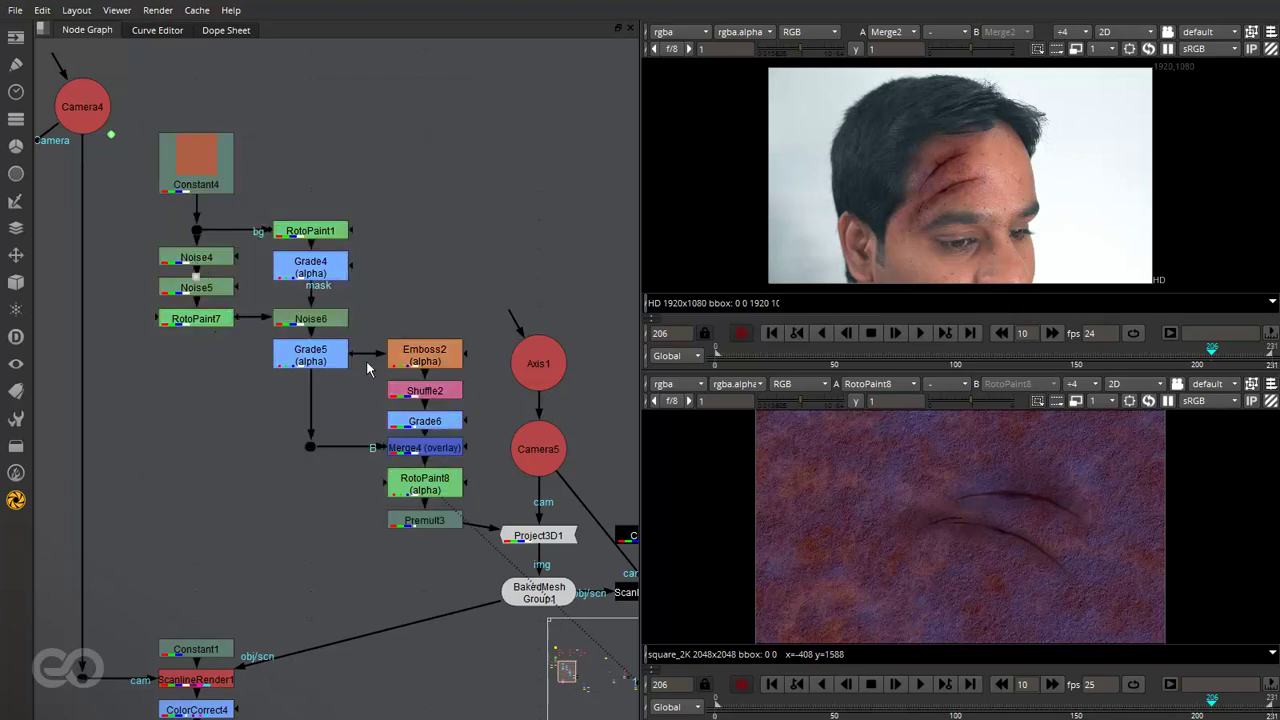
scroll(925, 182, "up", 5)
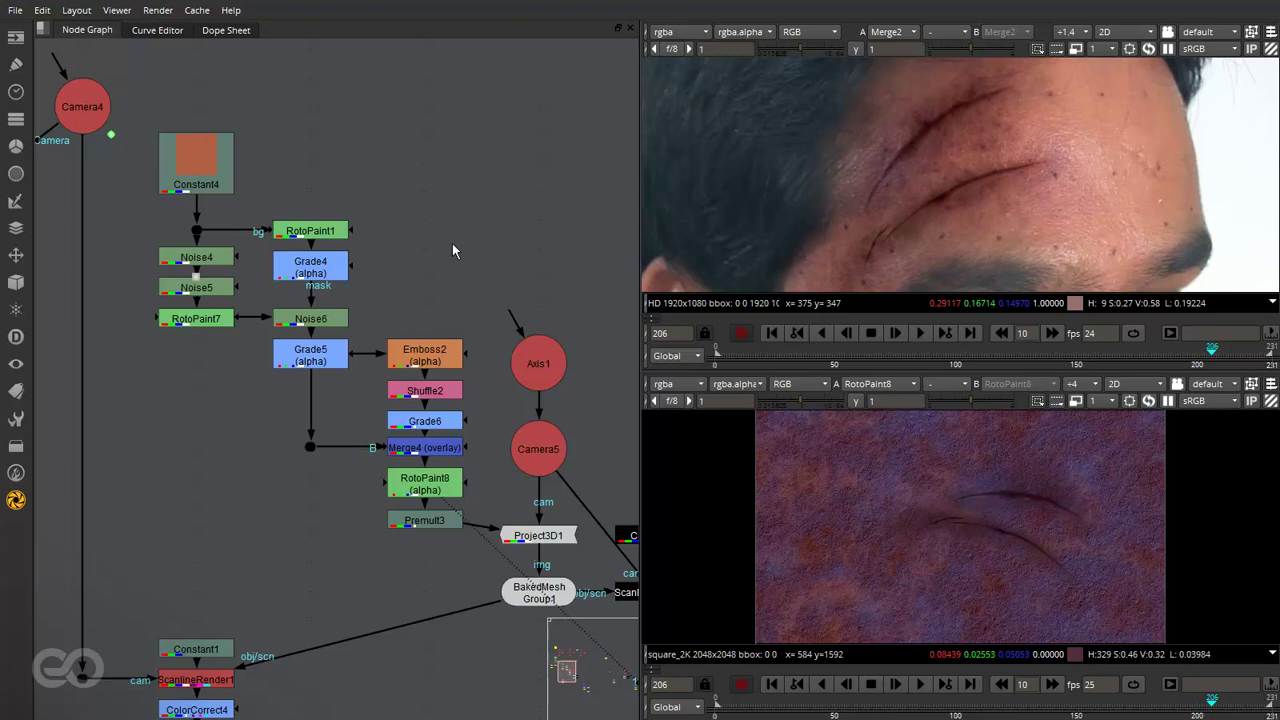
left_click_drag(136, 91, 485, 588)
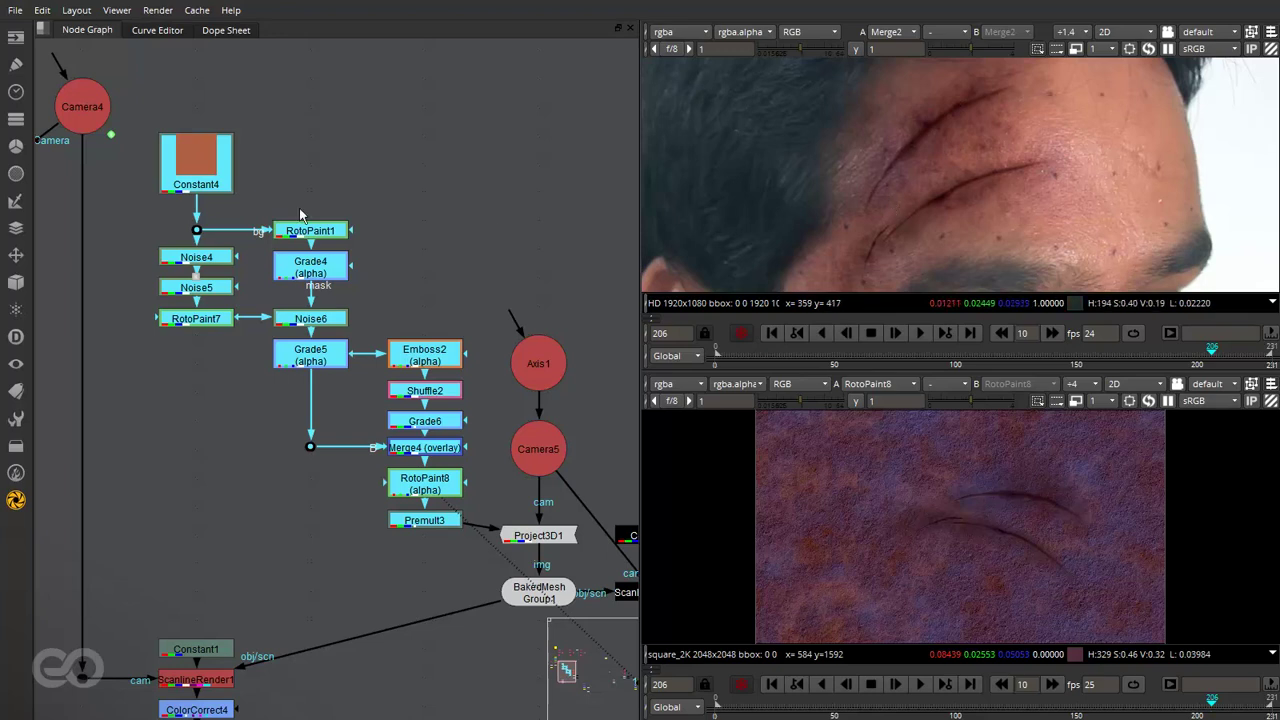
left_click(145, 240)
Highlight the original node tree, then select the separate tree beside it that lacks the wound texture nodes
scroll(145, 240, "down", 6)
scroll(145, 240, "down", 4)
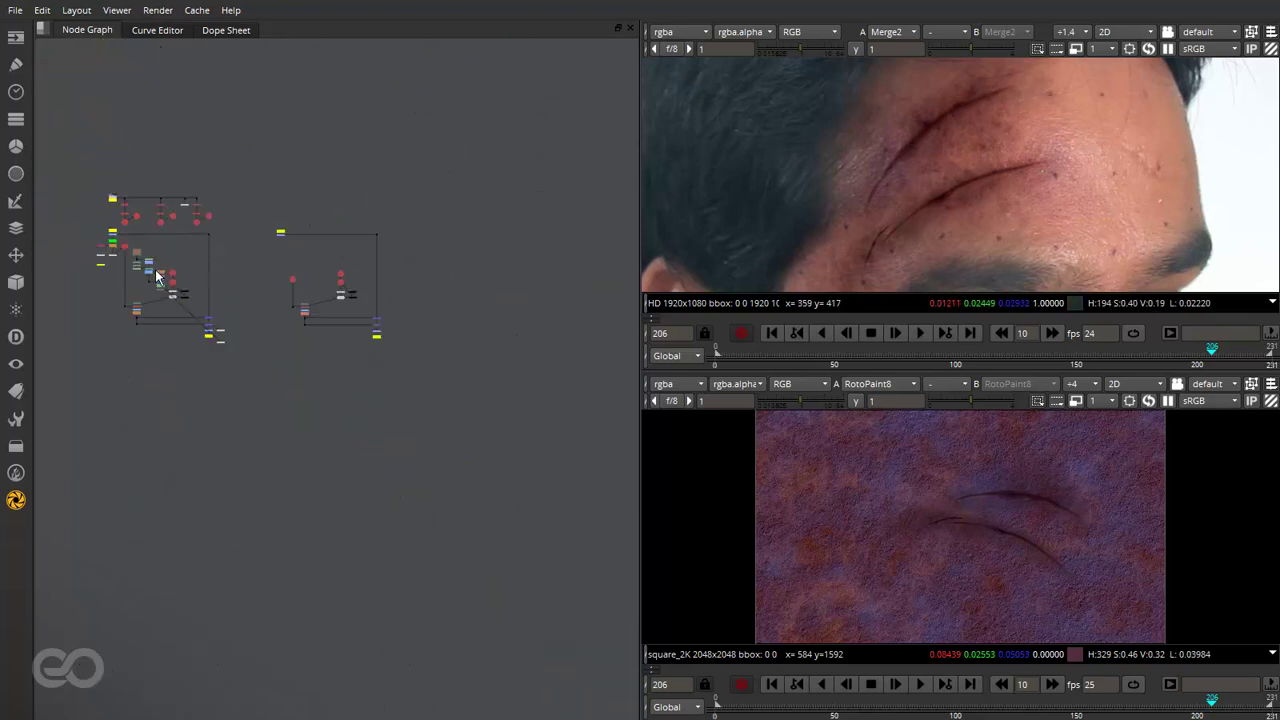
scroll(97, 260, "up", 2)
left_click_drag(293, 412, 84, 213)
left_click_drag(334, 132, 545, 412)
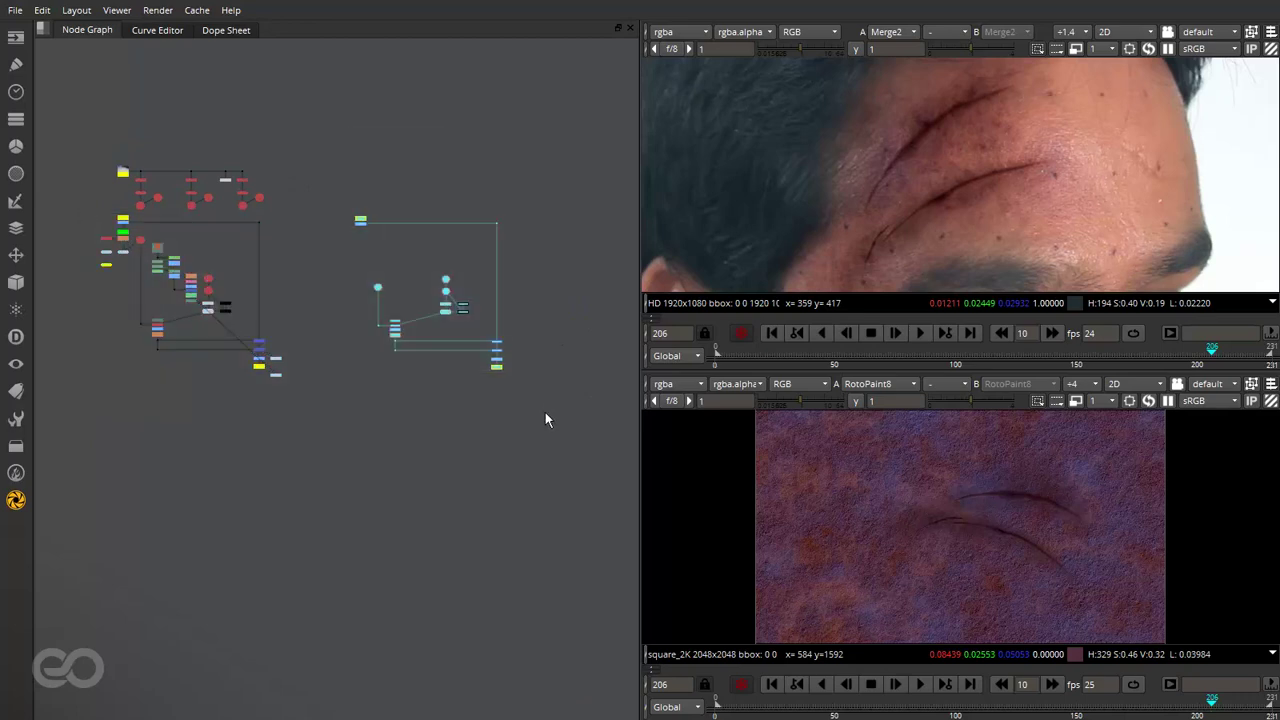
Inspect the second tree's Project3D2 and BakedMesh1 nodes and display its Write2 output in the second viewer
scroll(453, 309, "up", 5)
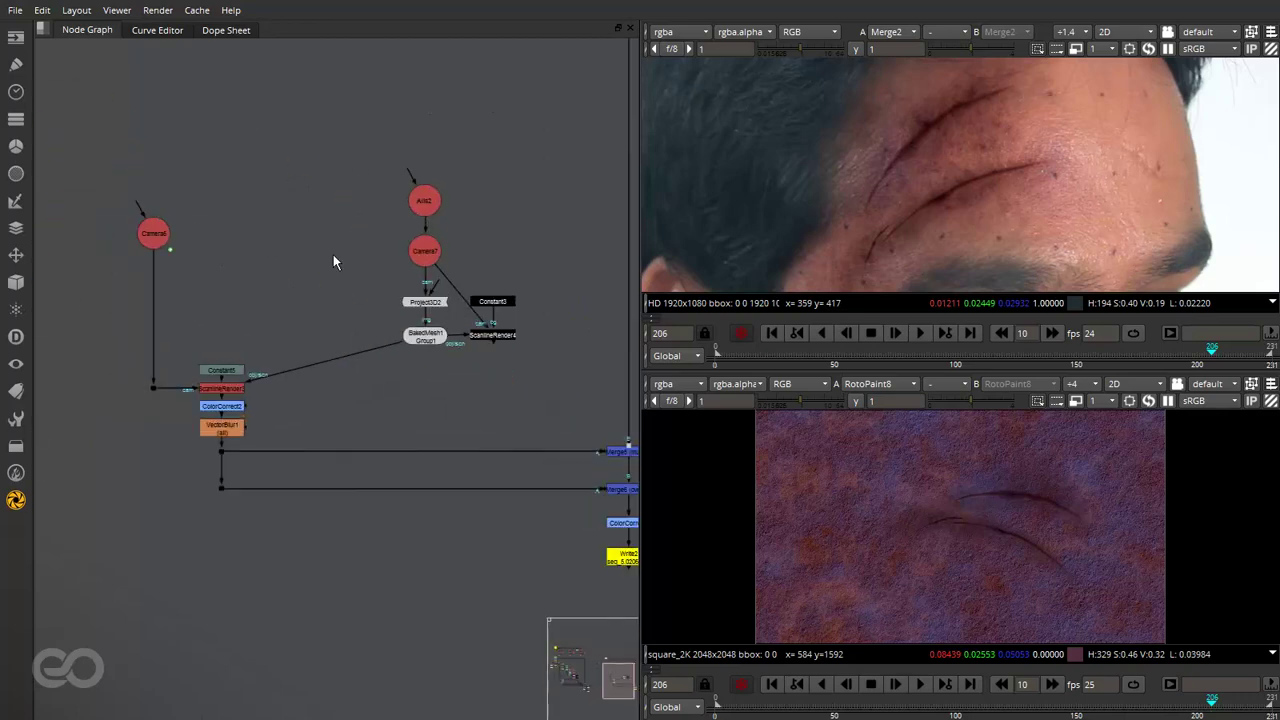
left_click_drag(266, 145, 354, 287)
scroll(420, 332, "up", 5)
left_click(463, 343)
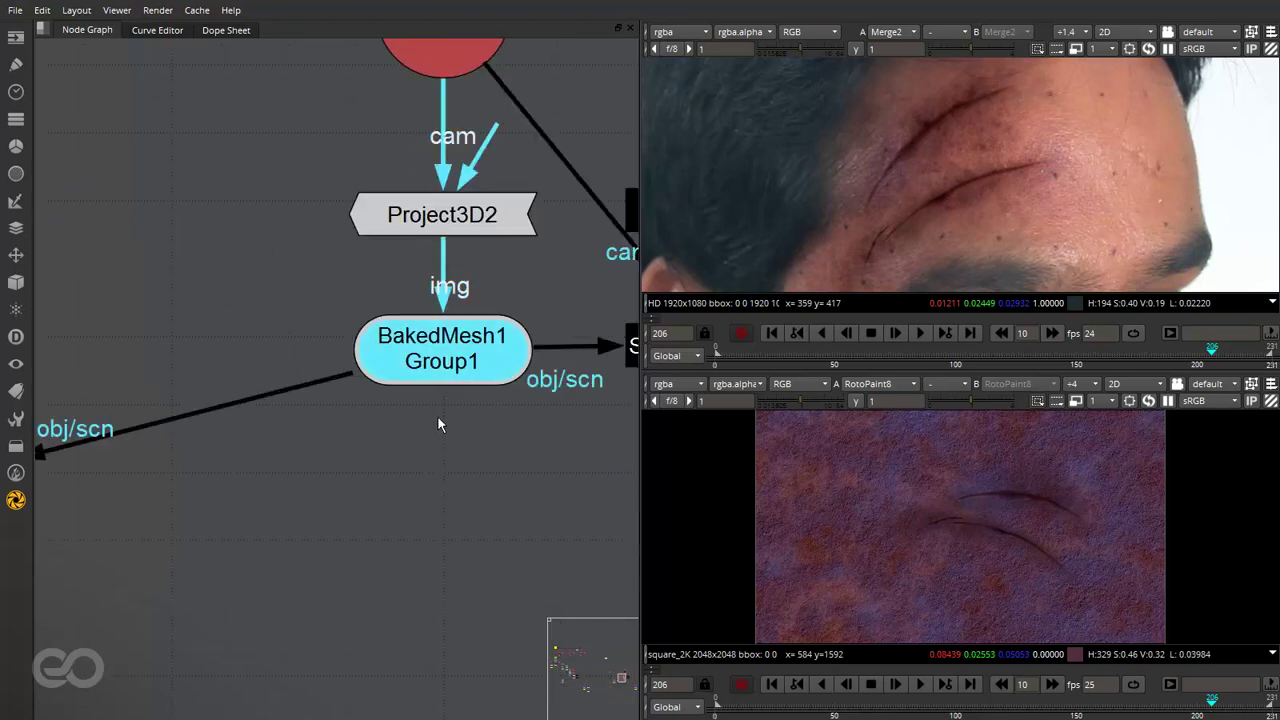
scroll(437, 415, "down", 5)
left_click(469, 414)
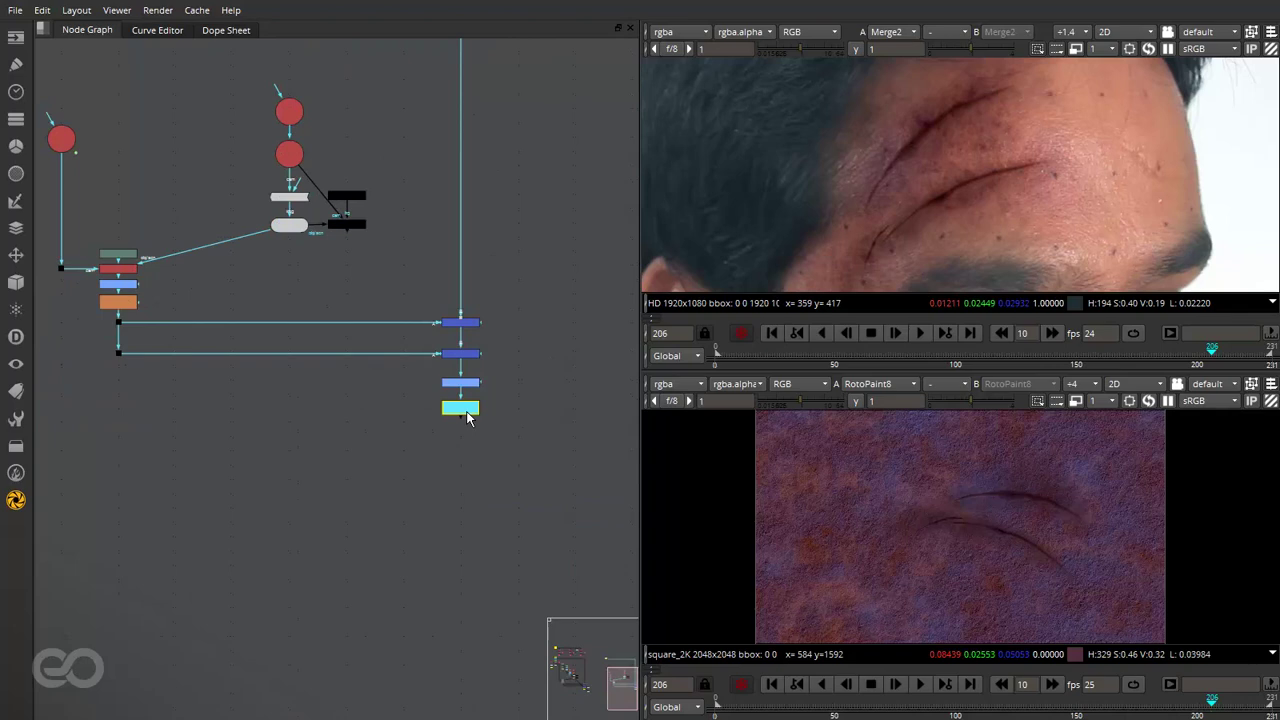
key("1")
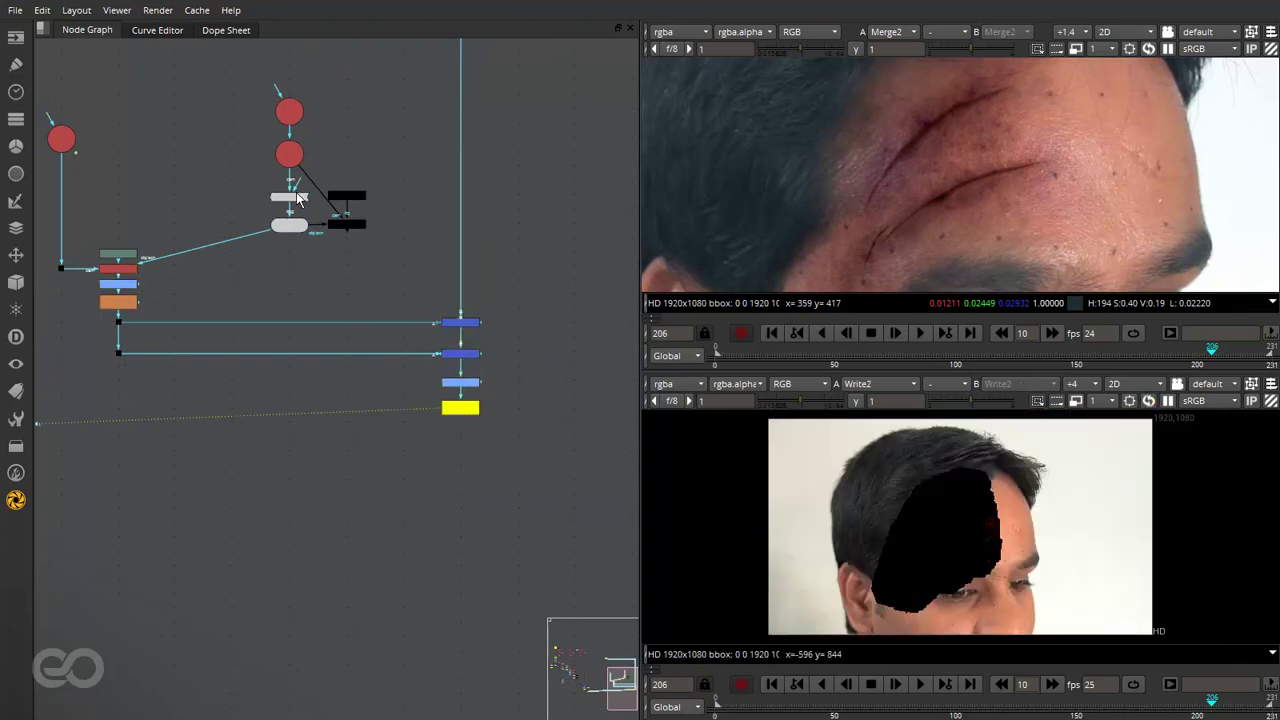
left_click_drag(294, 183, 190, 183)
left_click(377, 287)
scroll(492, 640, "down", 5)
scroll(443, 510, "up", 6)
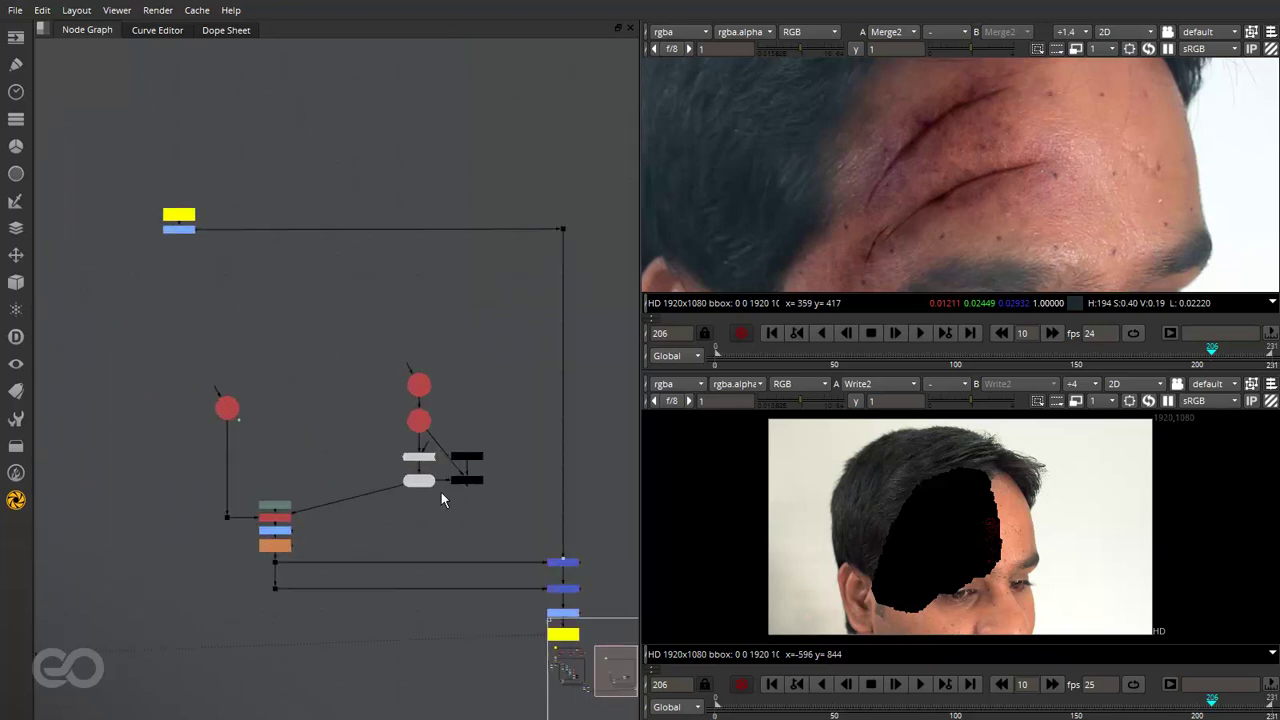
scroll(438, 498, "up", 1)
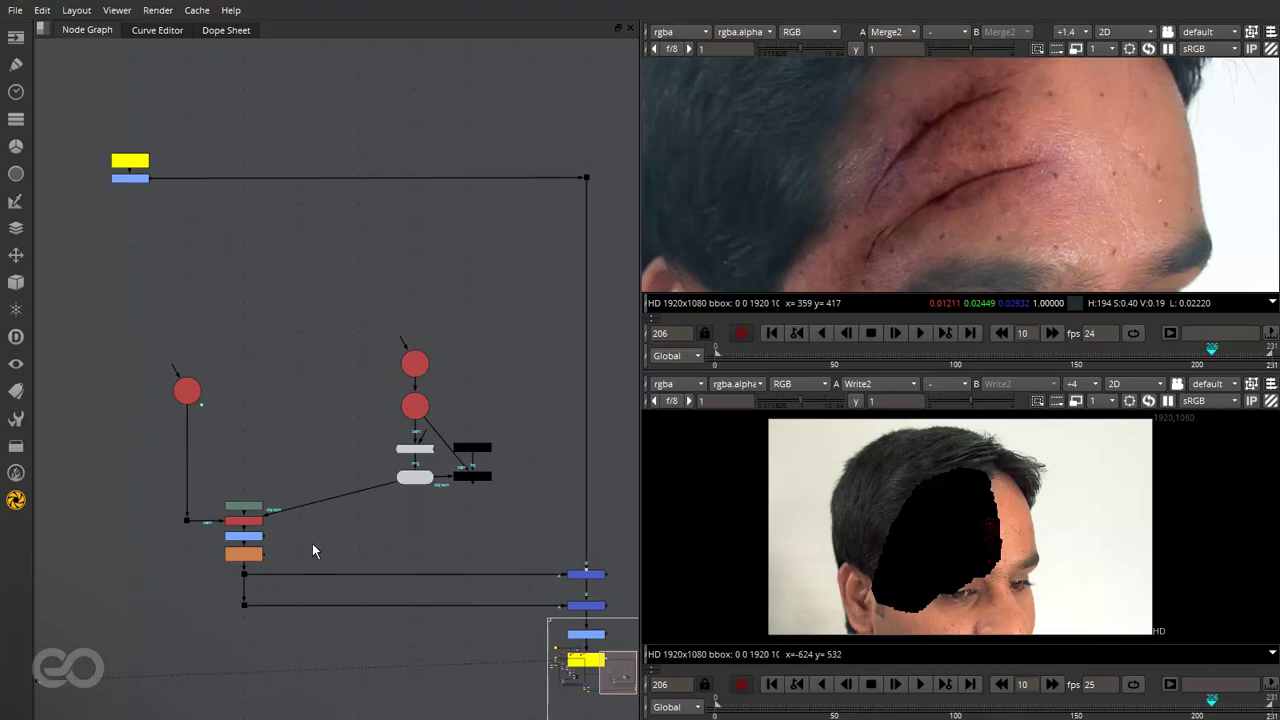
middle_click_drag(410, 553, 383, 478)
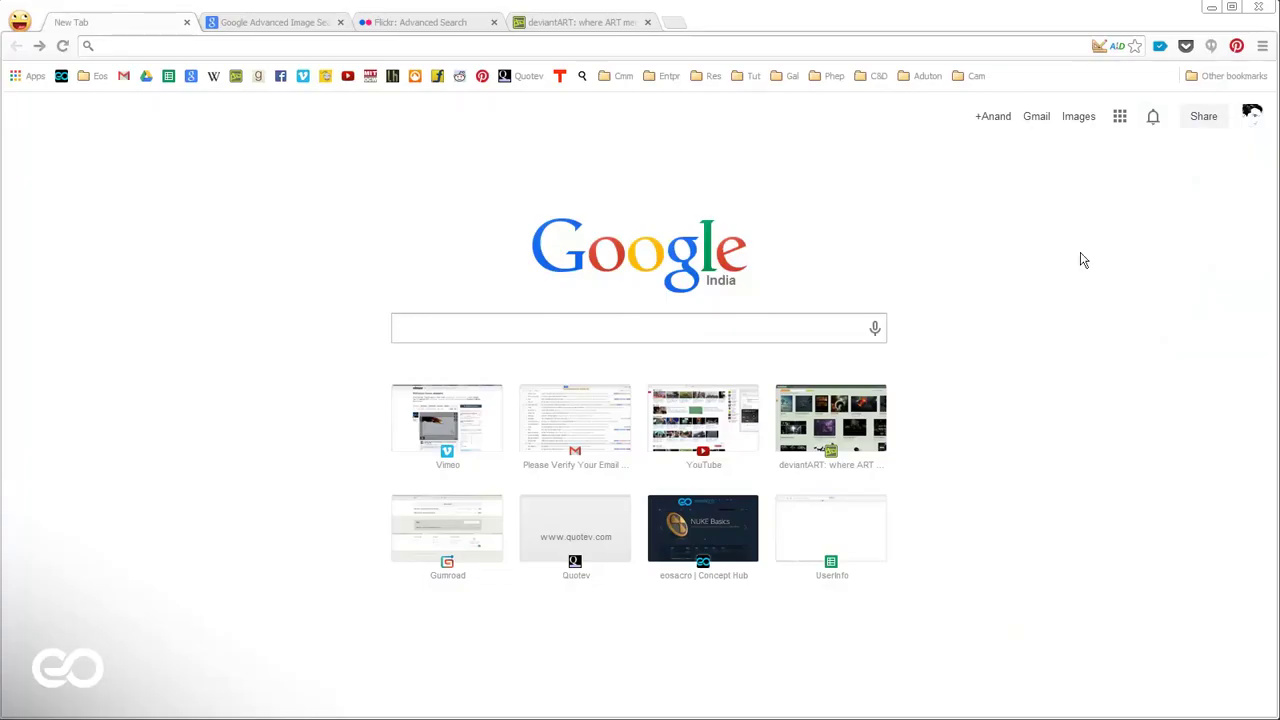
Switch to the web browser and search Google Images for "cut skin"
left_click(1080, 118)
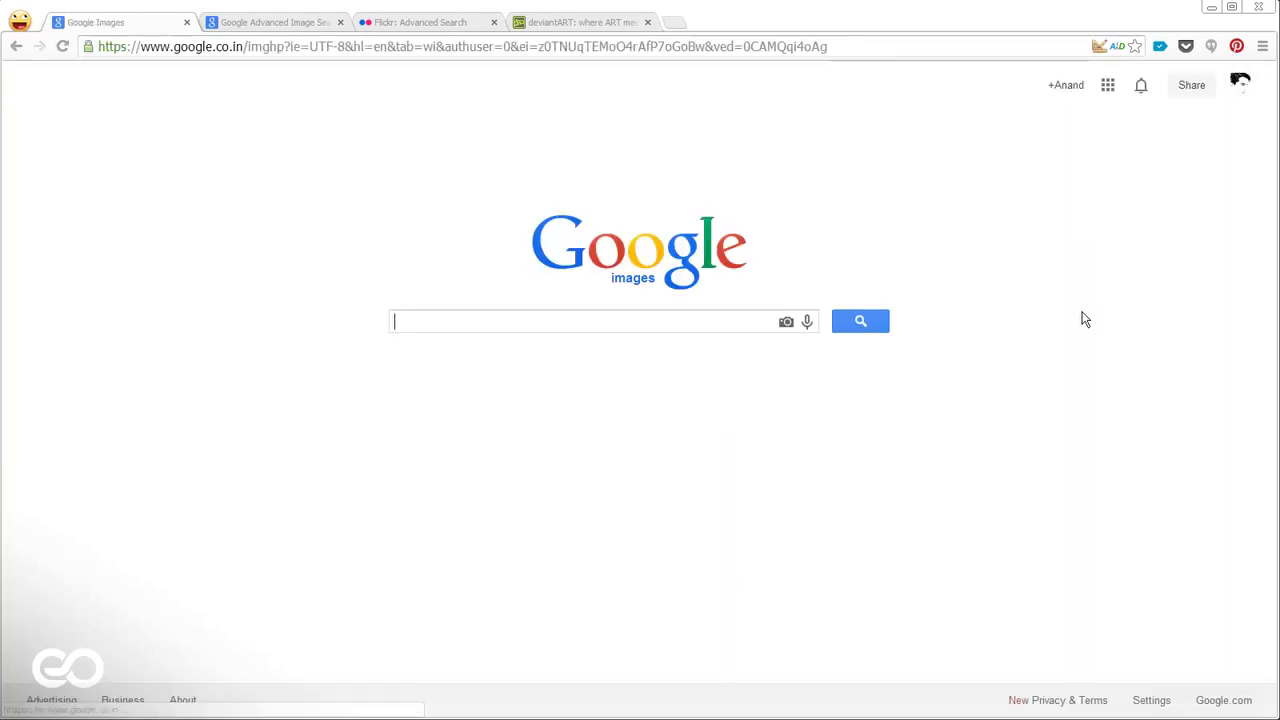
left_click(544, 326)
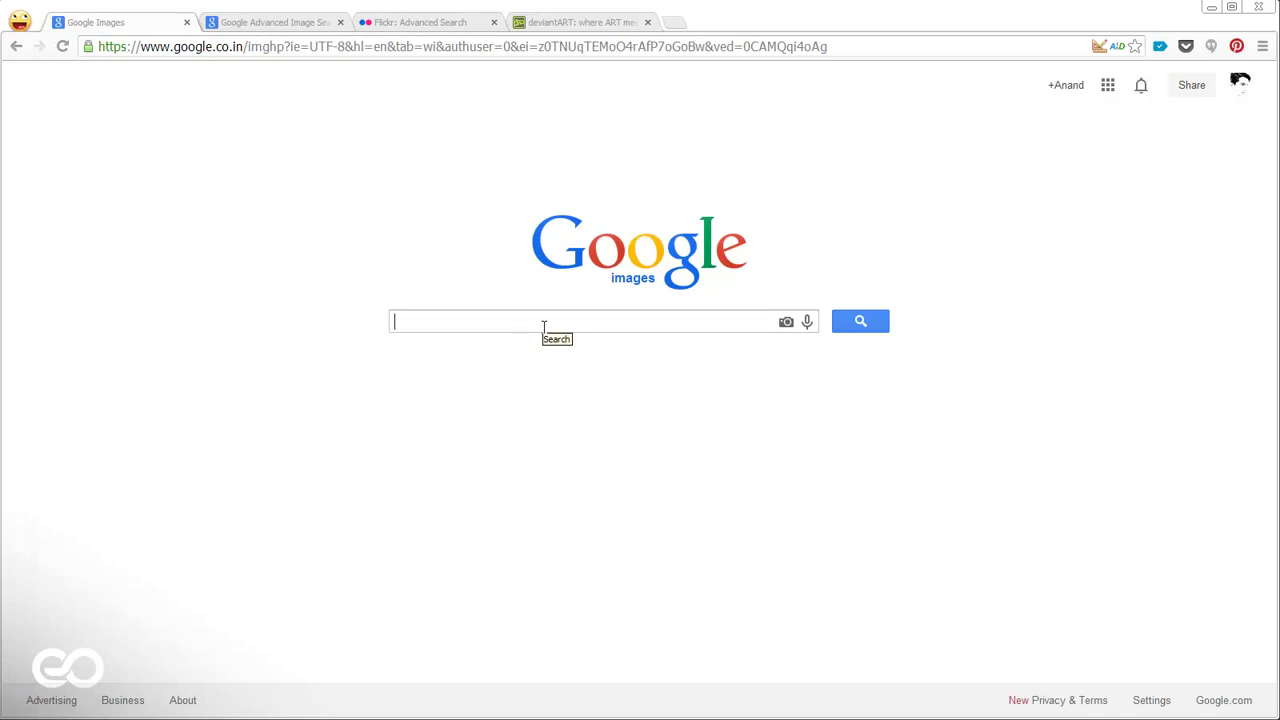
type("cut skin")
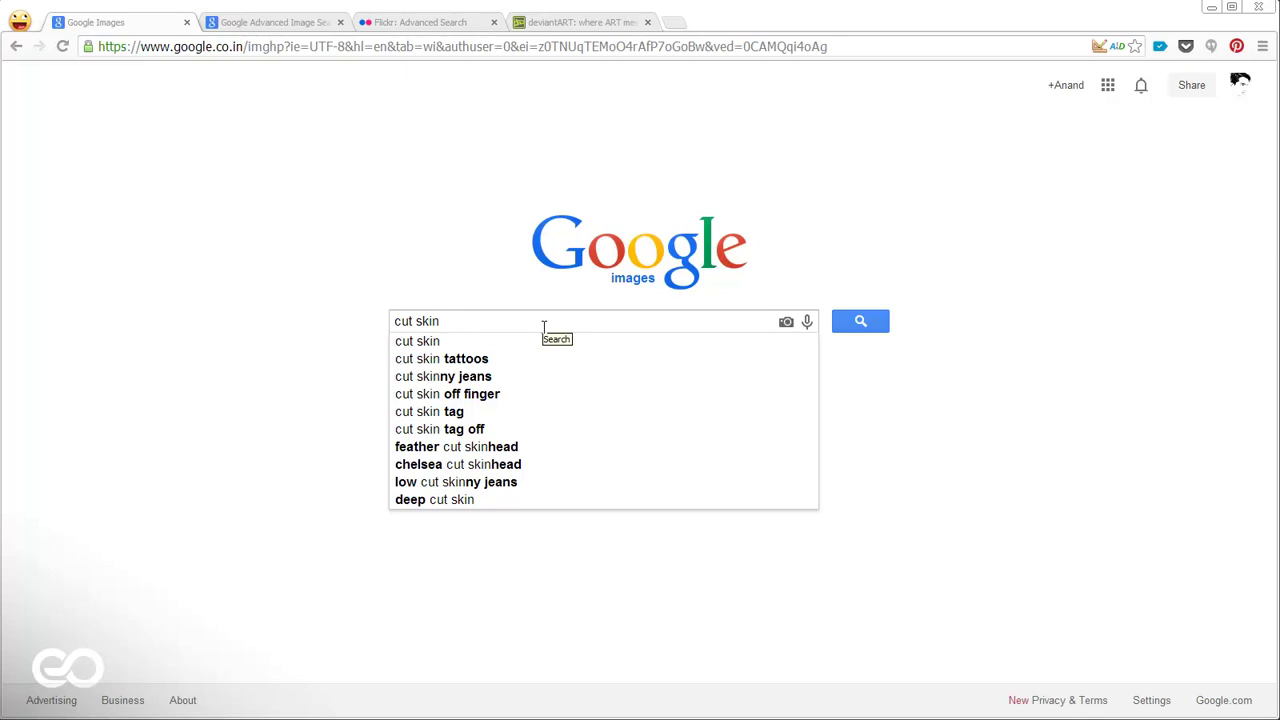
key("Return")
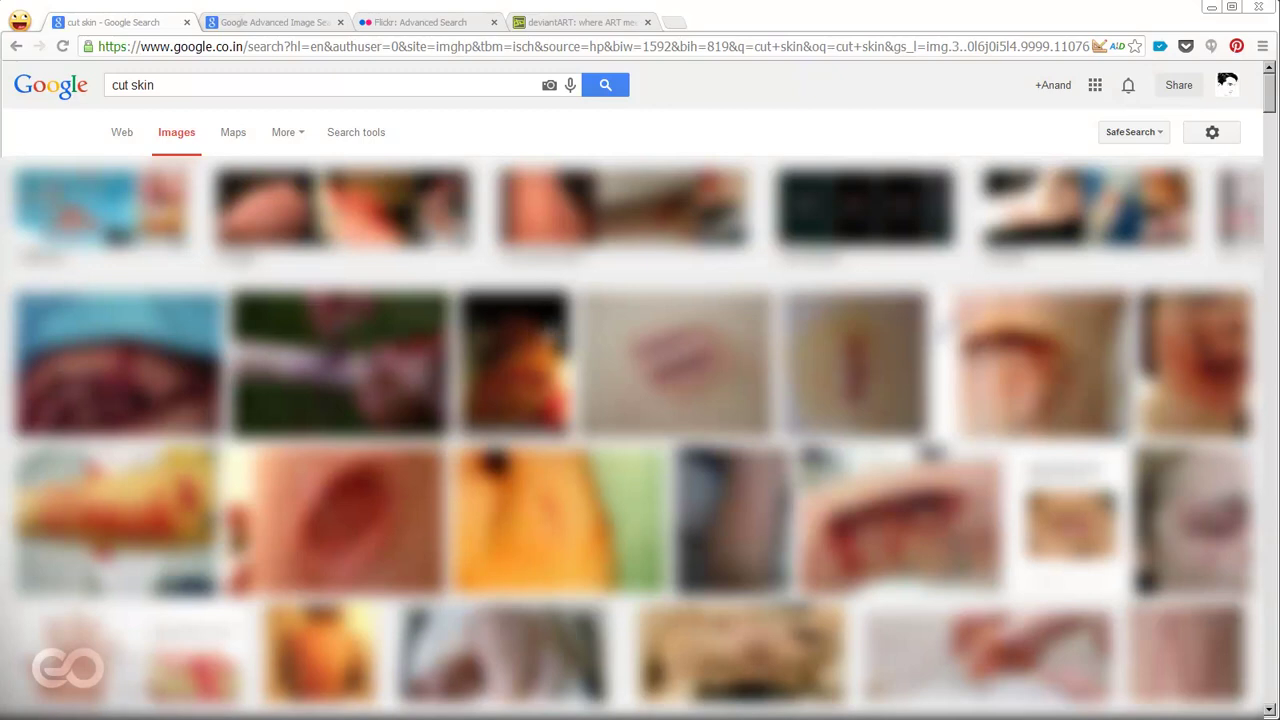
Look through the "cut skin" image results for wound references, then close that page
scroll(640, 388, "down", 4)
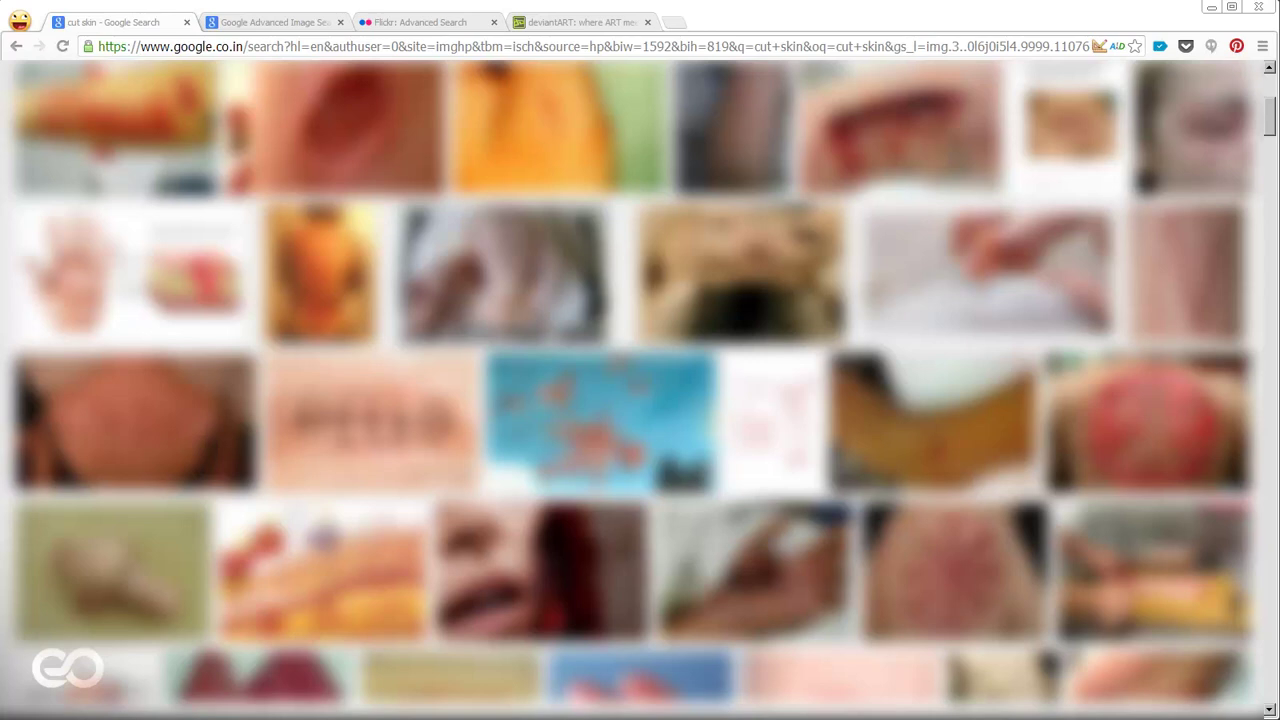
scroll(640, 390, "down", 3)
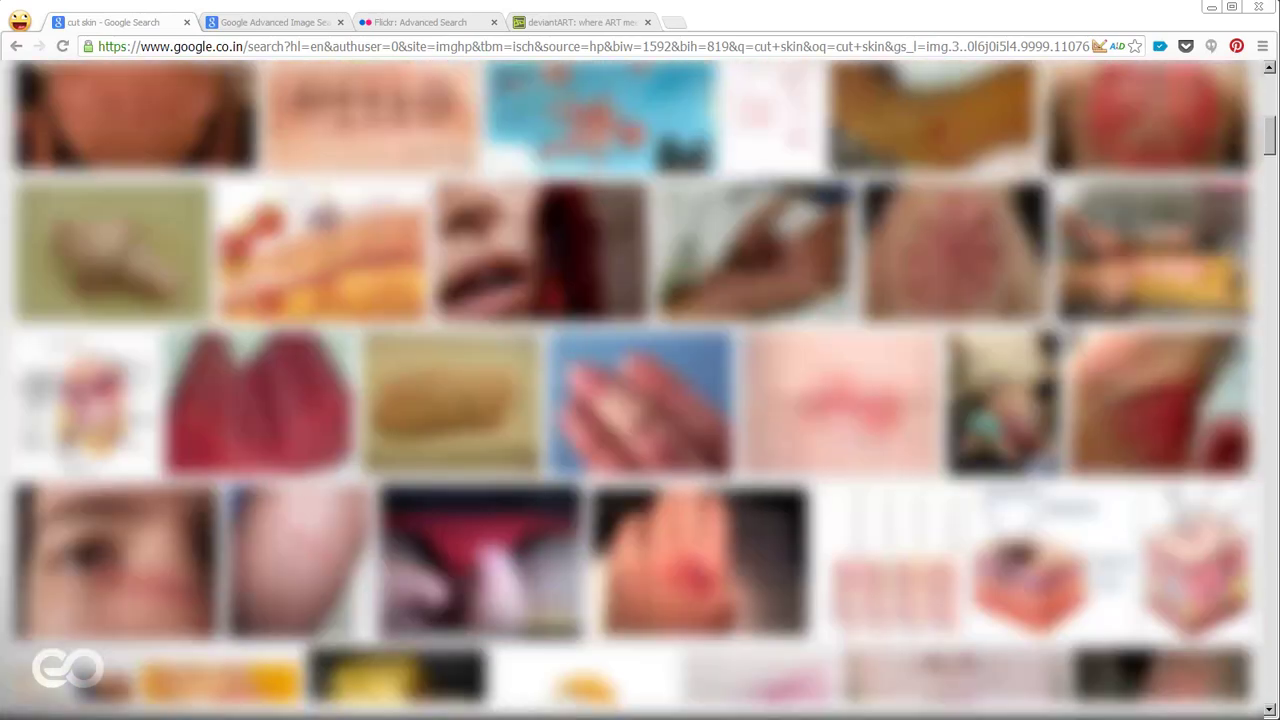
scroll(640, 390, "up", 5)
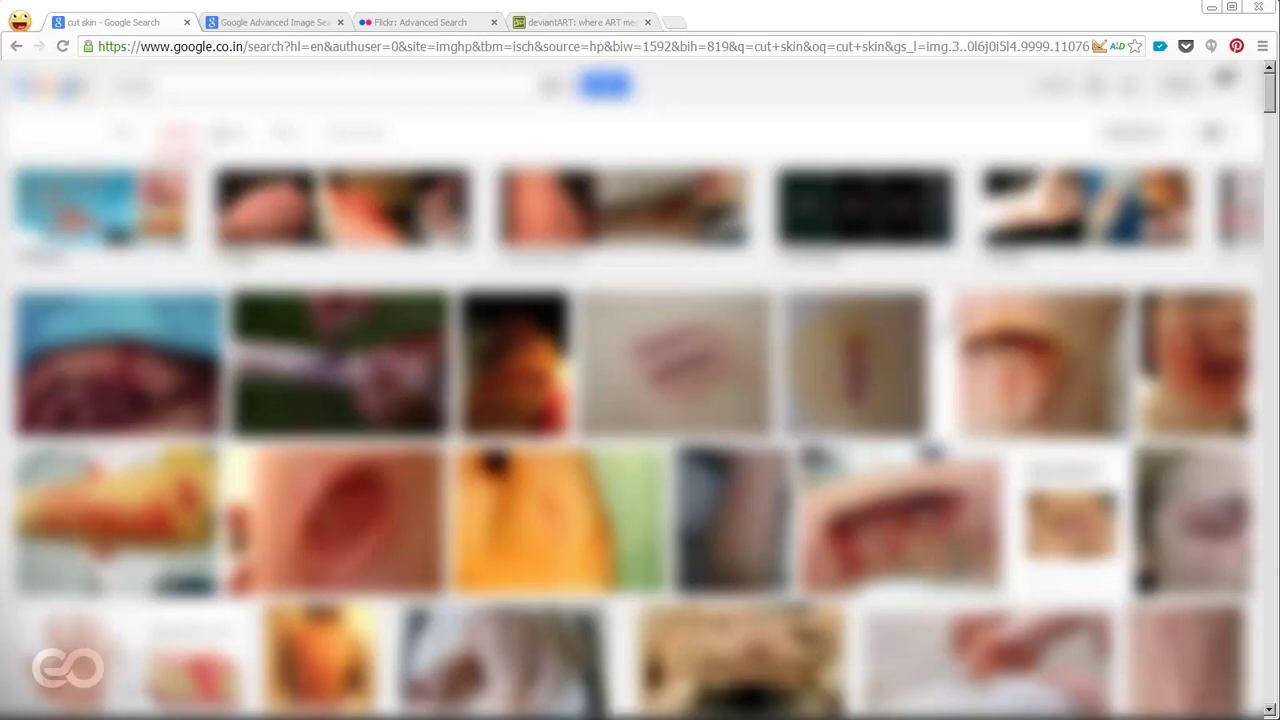
left_click(187, 22)
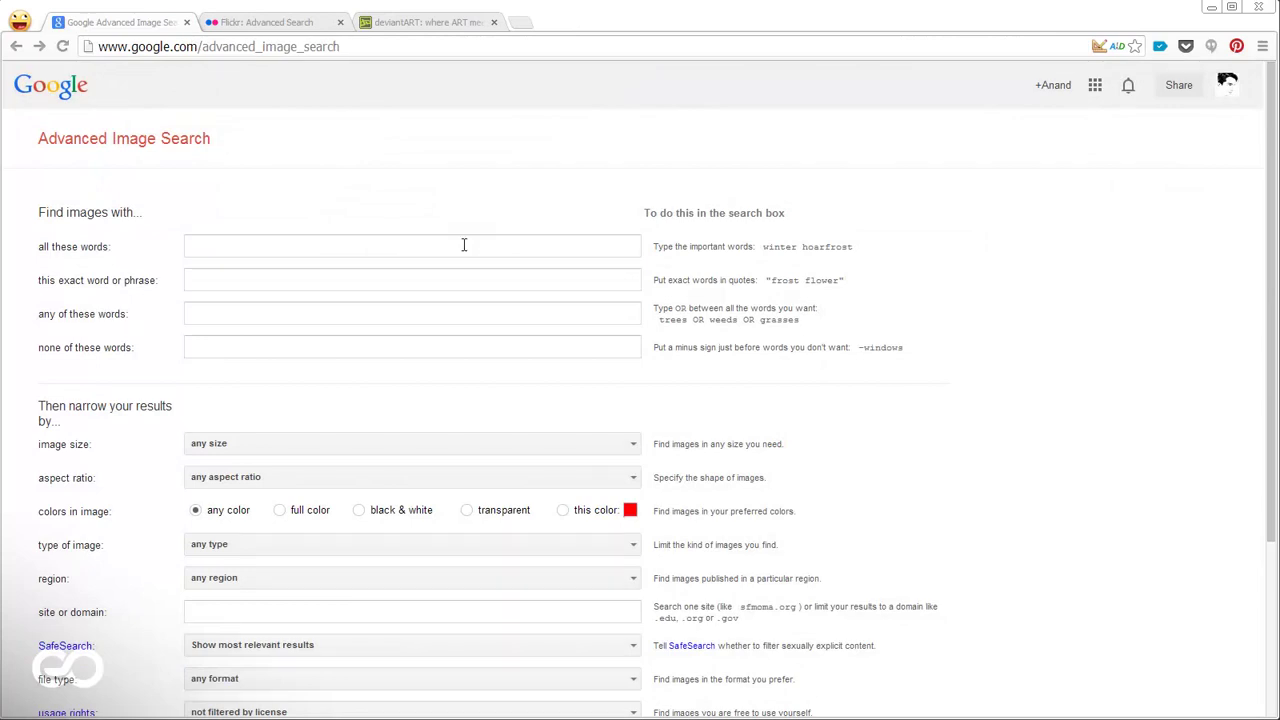
Set the usage rights in Google Advanced Image Search to "free to use, share or modify, even commercially"
left_click(232, 311)
scroll(157, 358, "down", 3)
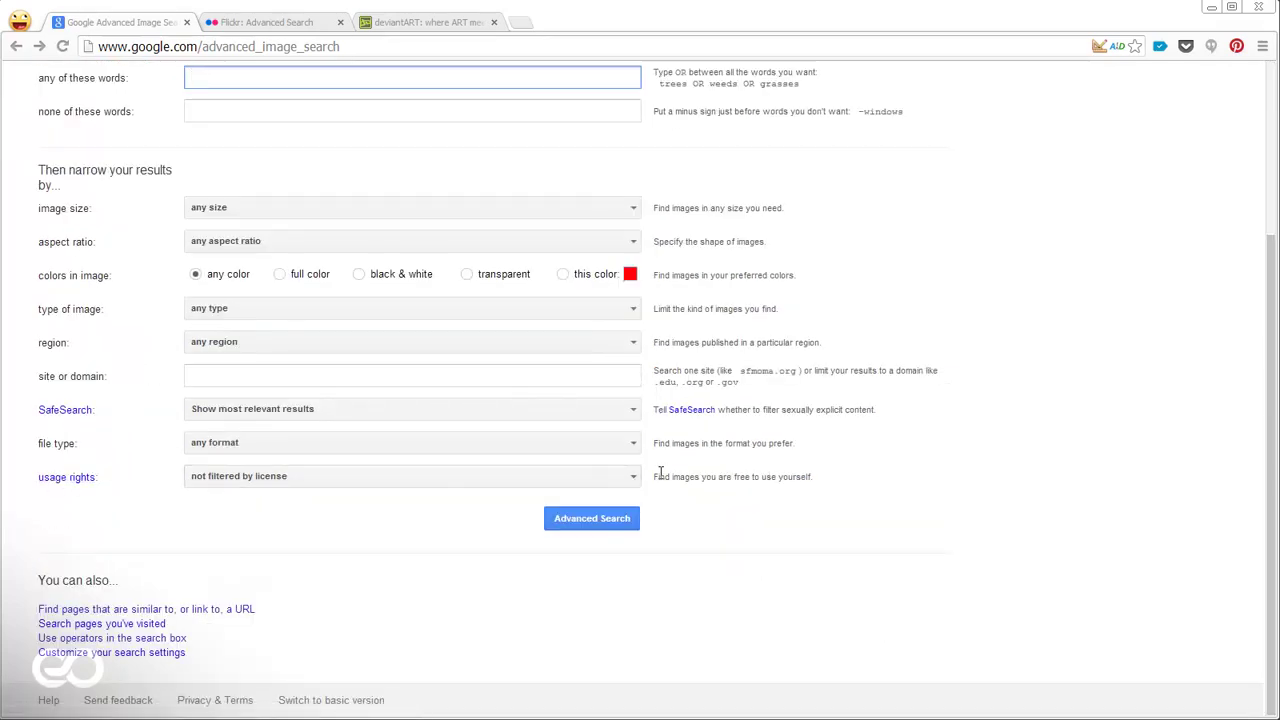
left_click(354, 480)
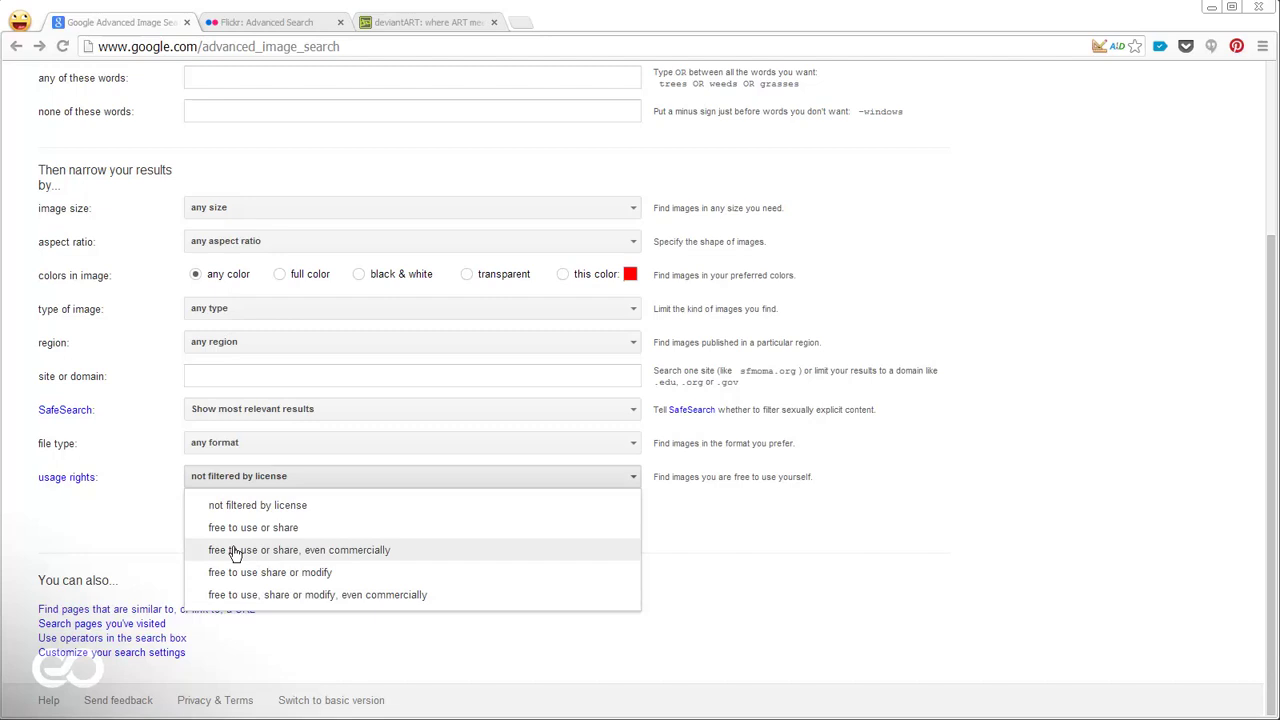
left_click(294, 594)
scroll(115, 577, "up", 3)
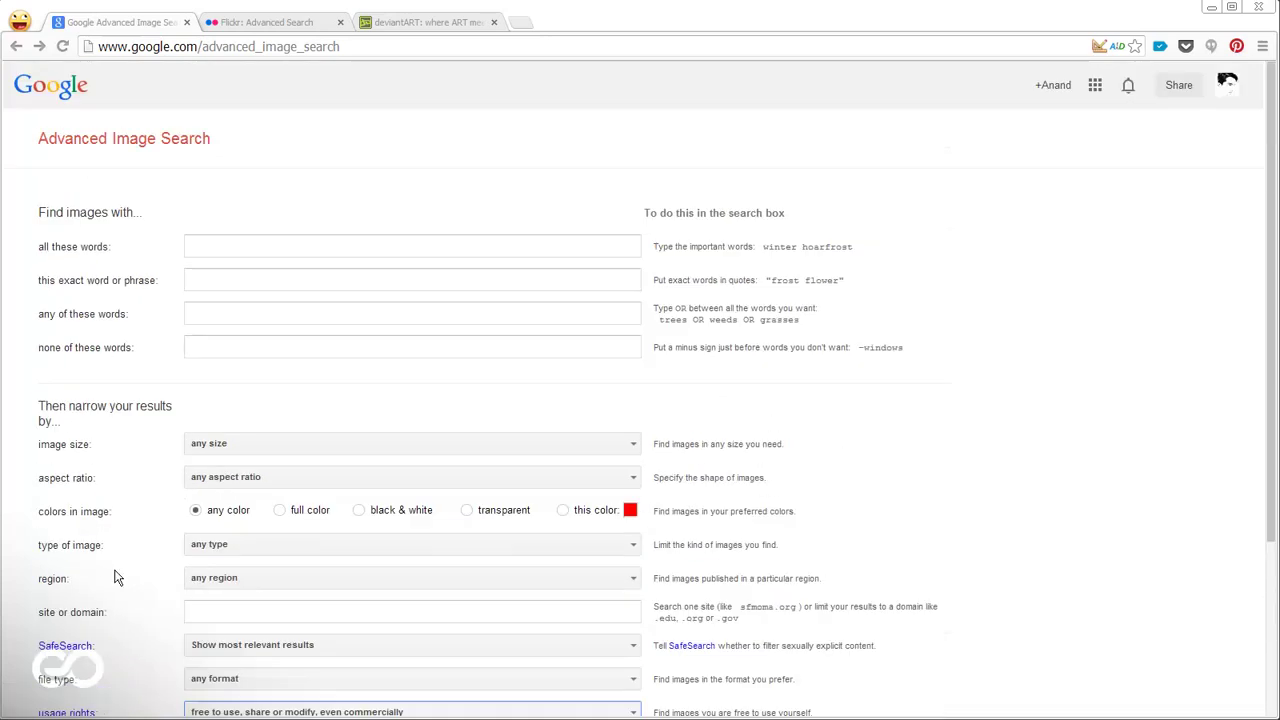
Run the advanced image search for any of the words "scar wound cut stitching bleeding"
left_click(240, 314)
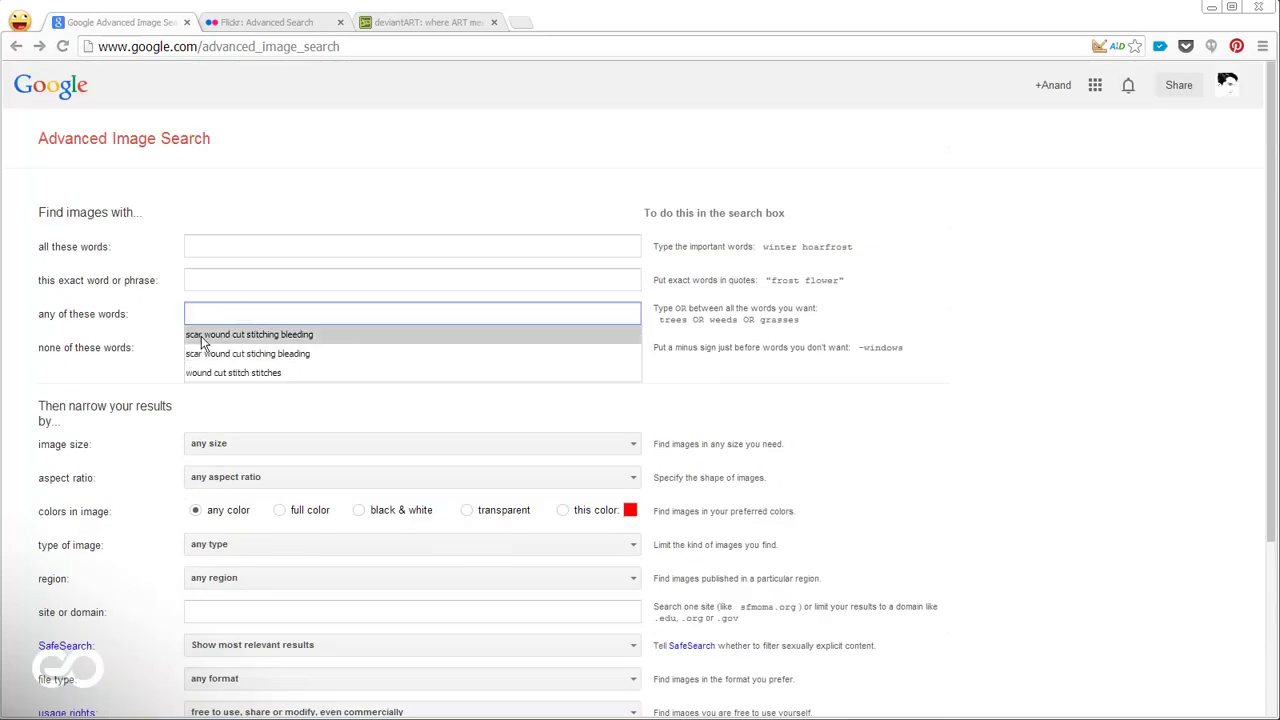
left_click(203, 336)
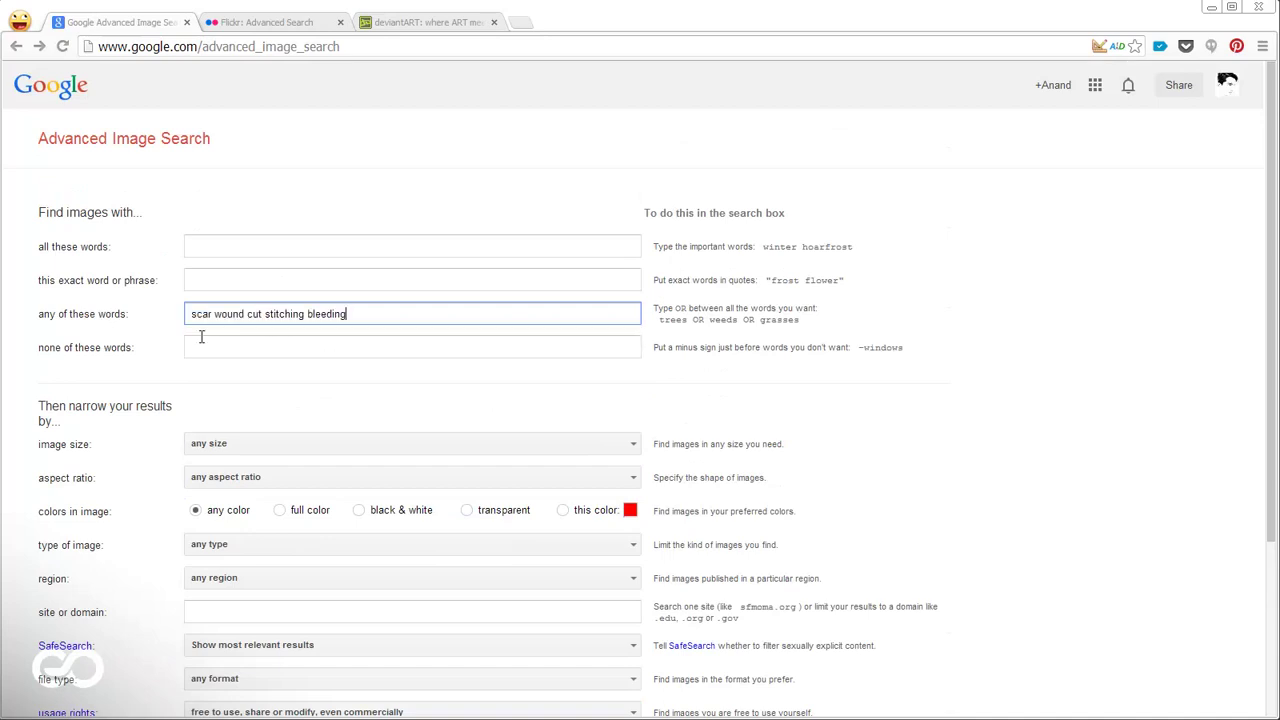
scroll(372, 387, "down", 3)
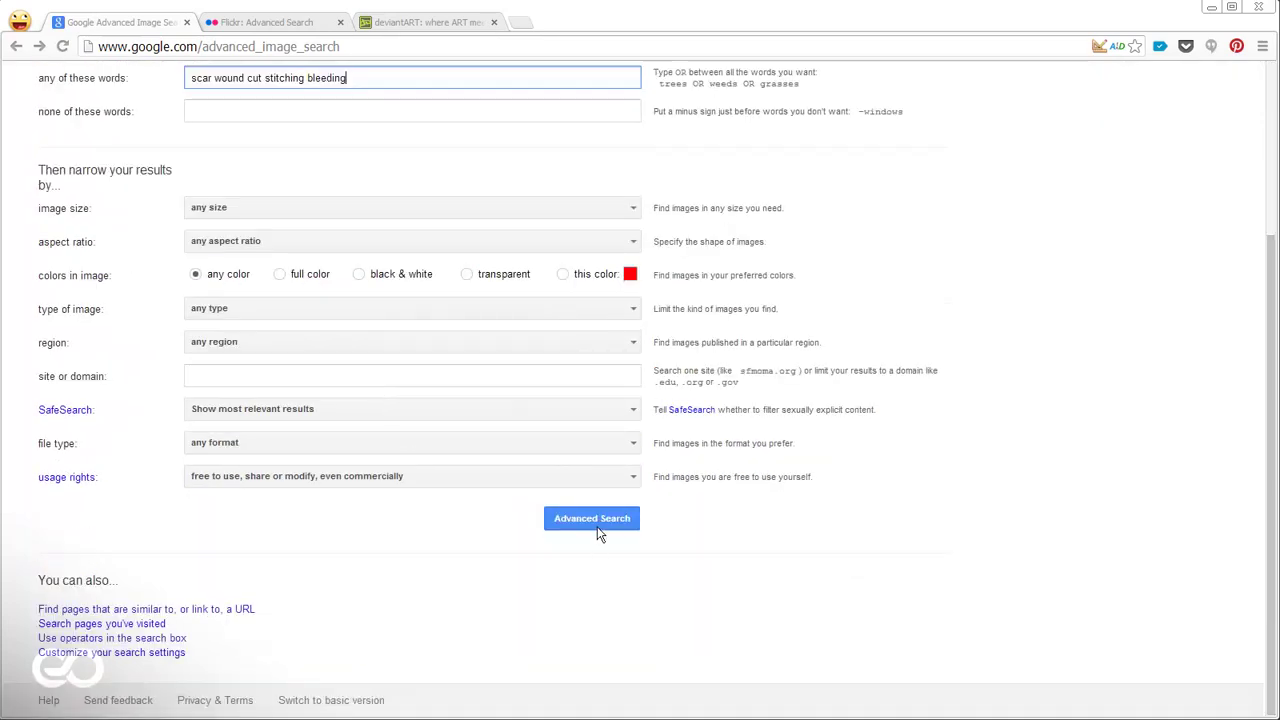
left_click(597, 521)
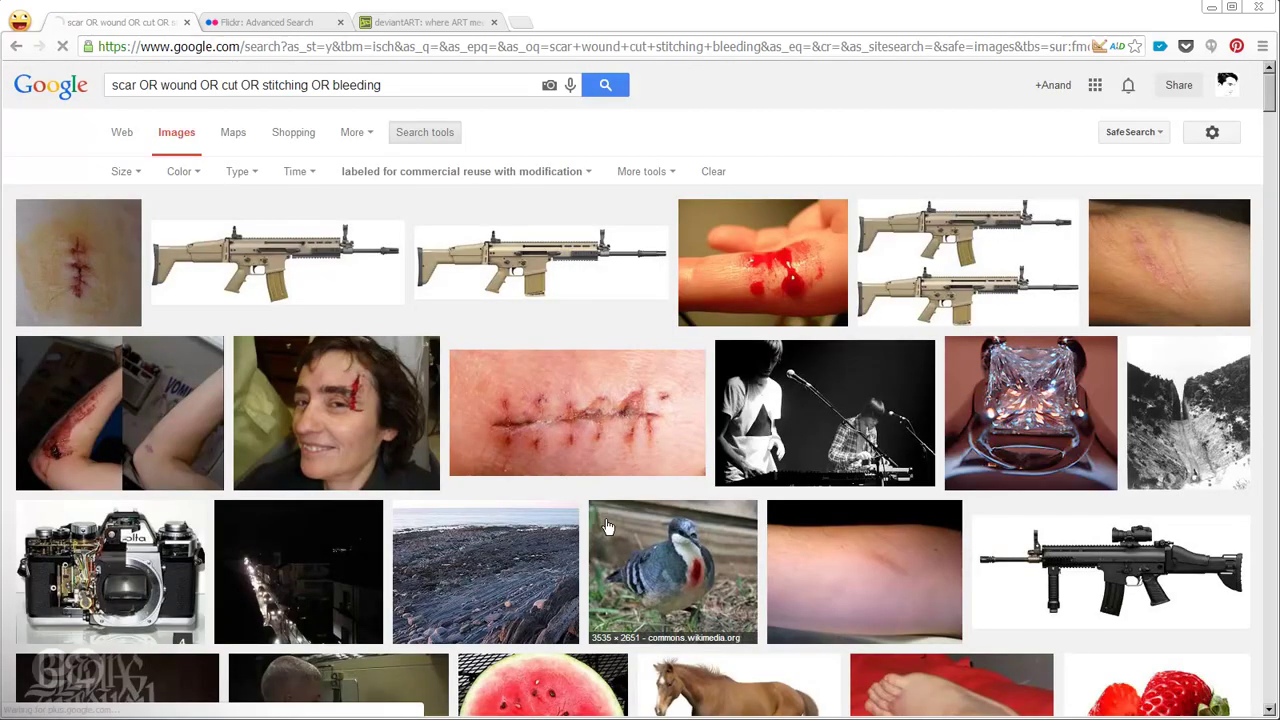
Look through the results and open the original image file of "Scar on hand after 13 days - detail.jpg"
scroll(610, 540, "down", 4)
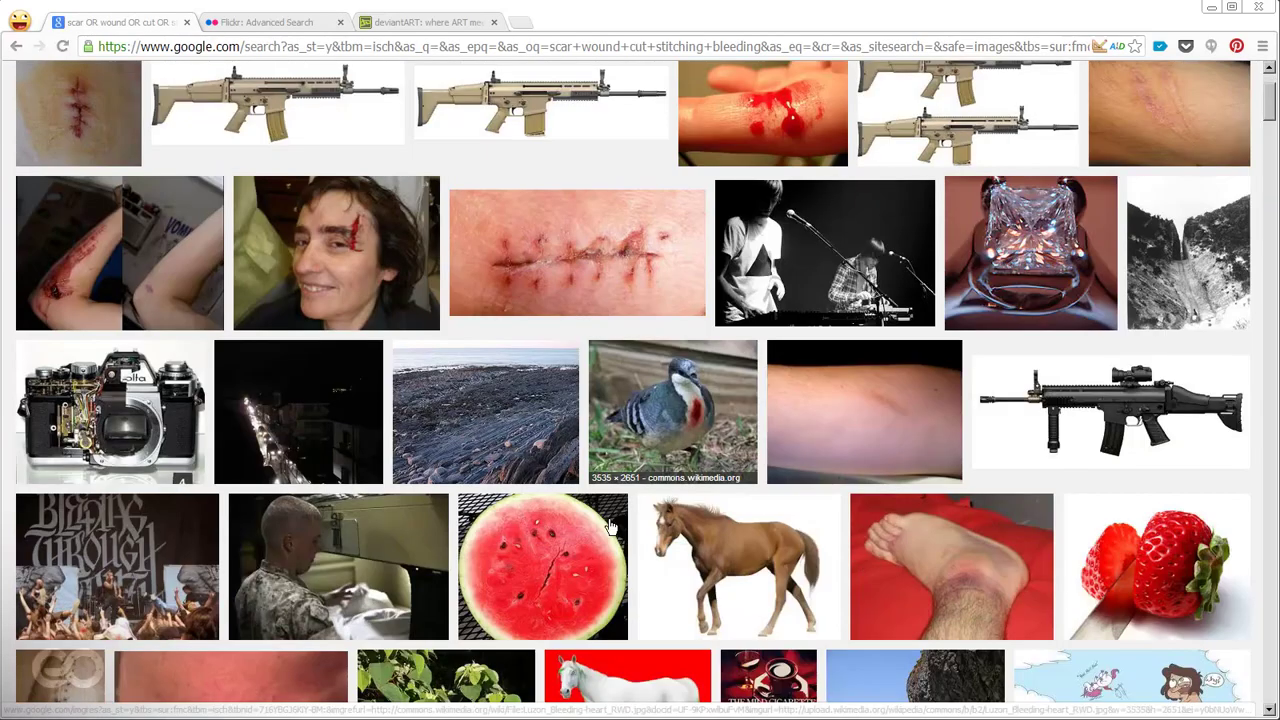
scroll(615, 569, "up", 4)
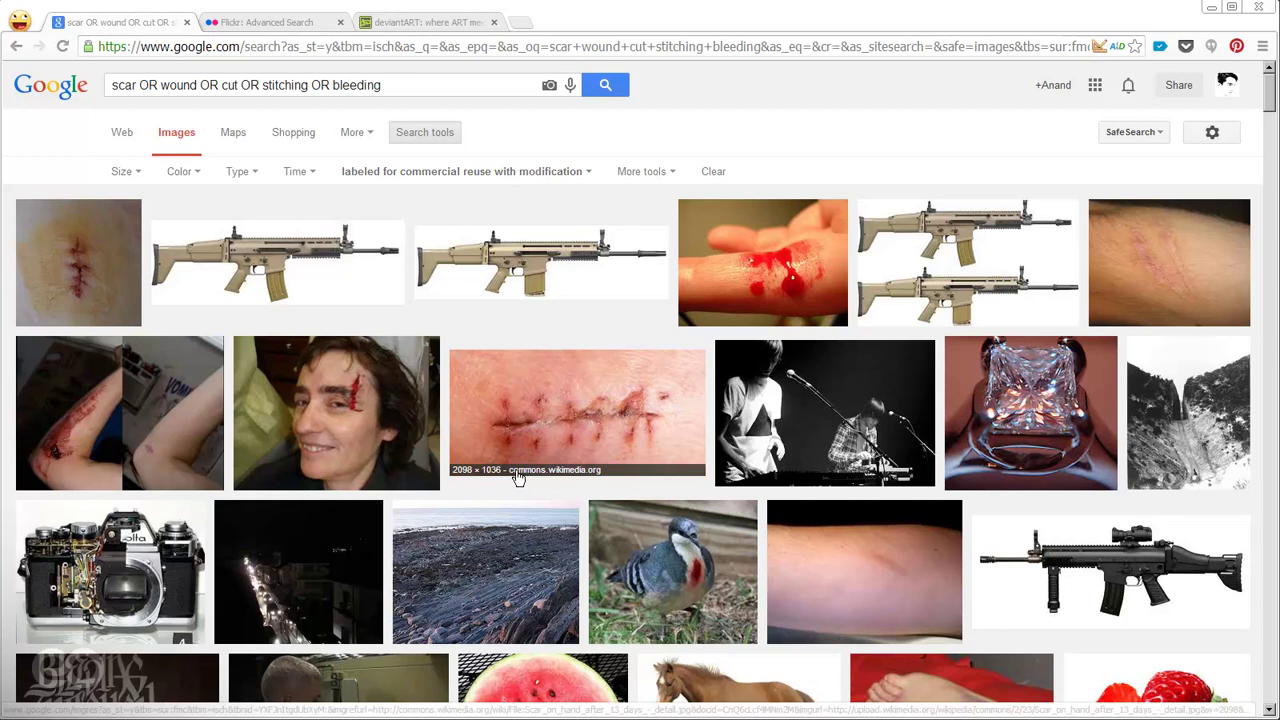
left_click(572, 430)
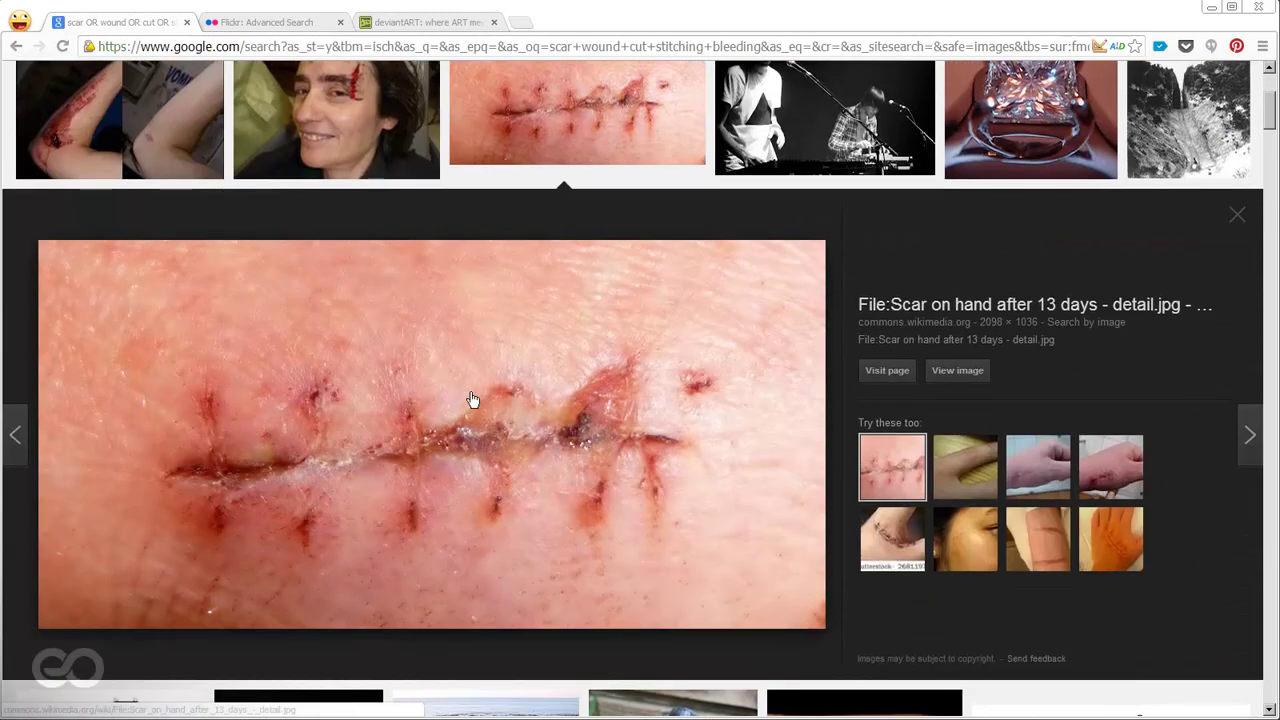
left_click(970, 376)
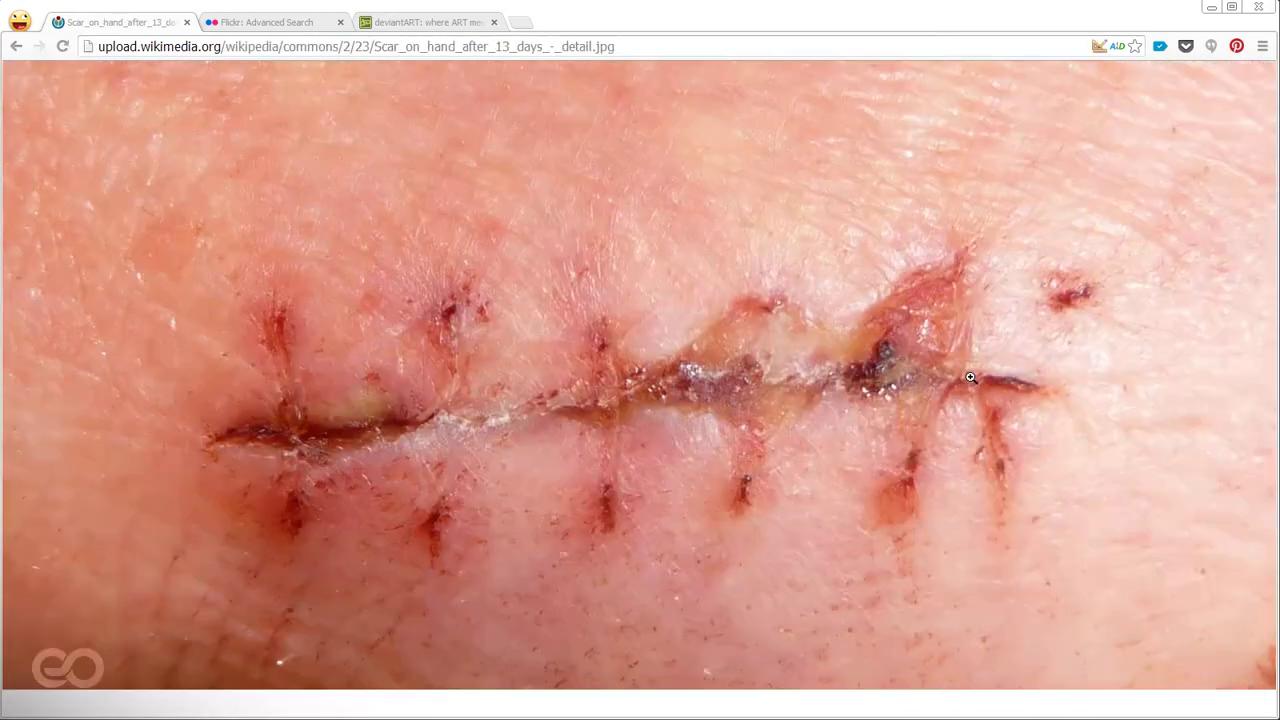
Enlarge the hand scar image to full resolution and examine its skin and stitch detail
left_click(640, 401)
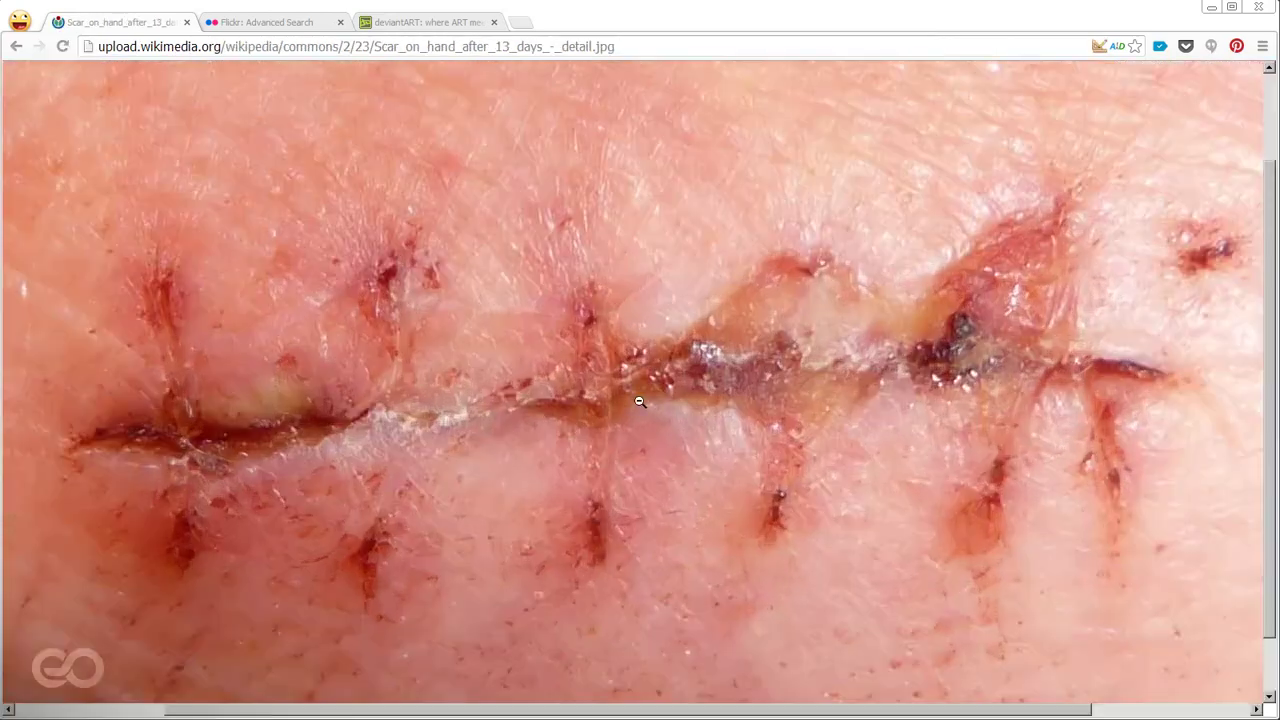
scroll(630, 445, "down", 1)
scroll(610, 435, "up", 2)
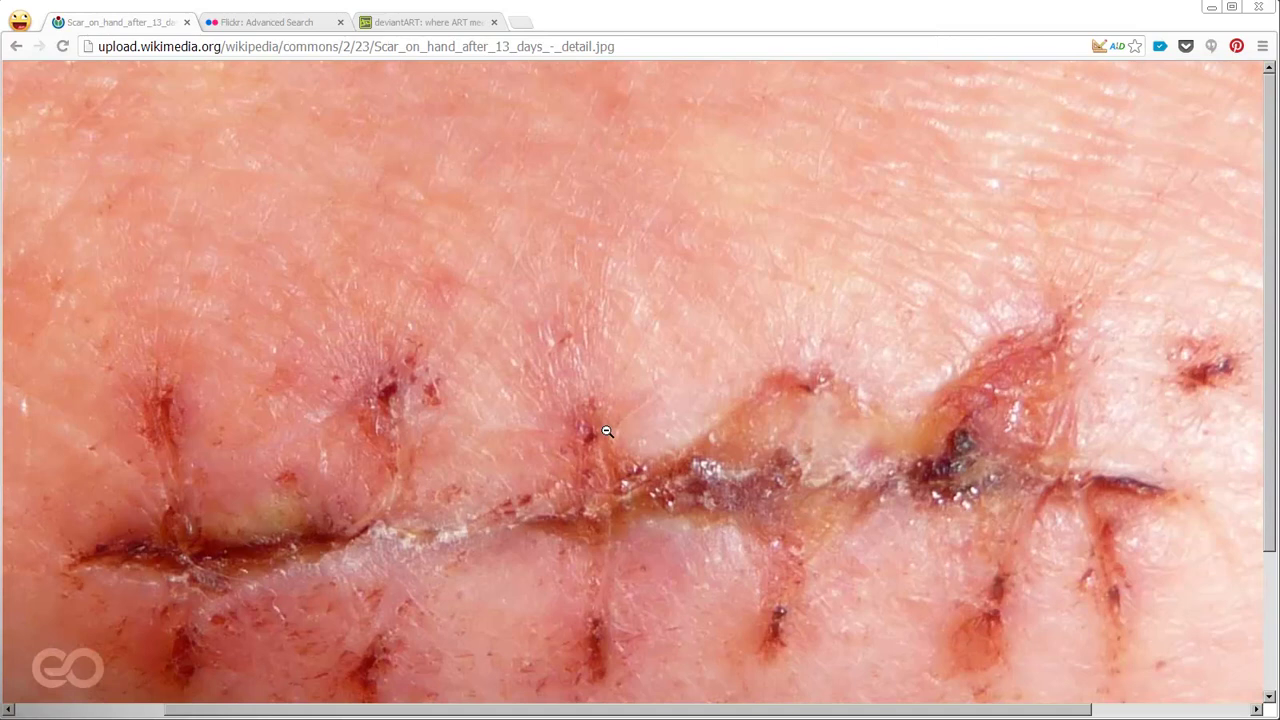
Fit the hand scar image back to the browser window and copy it to the clipboard
left_click(606, 431)
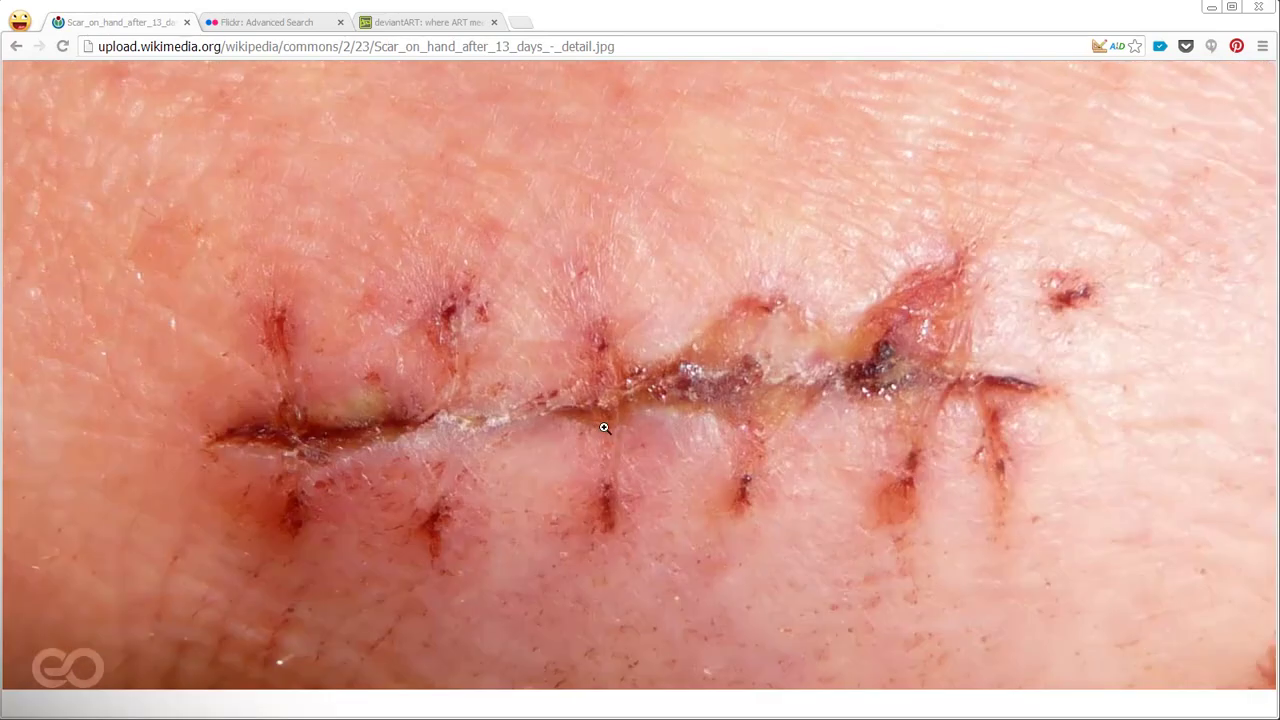
right_click(540, 280)
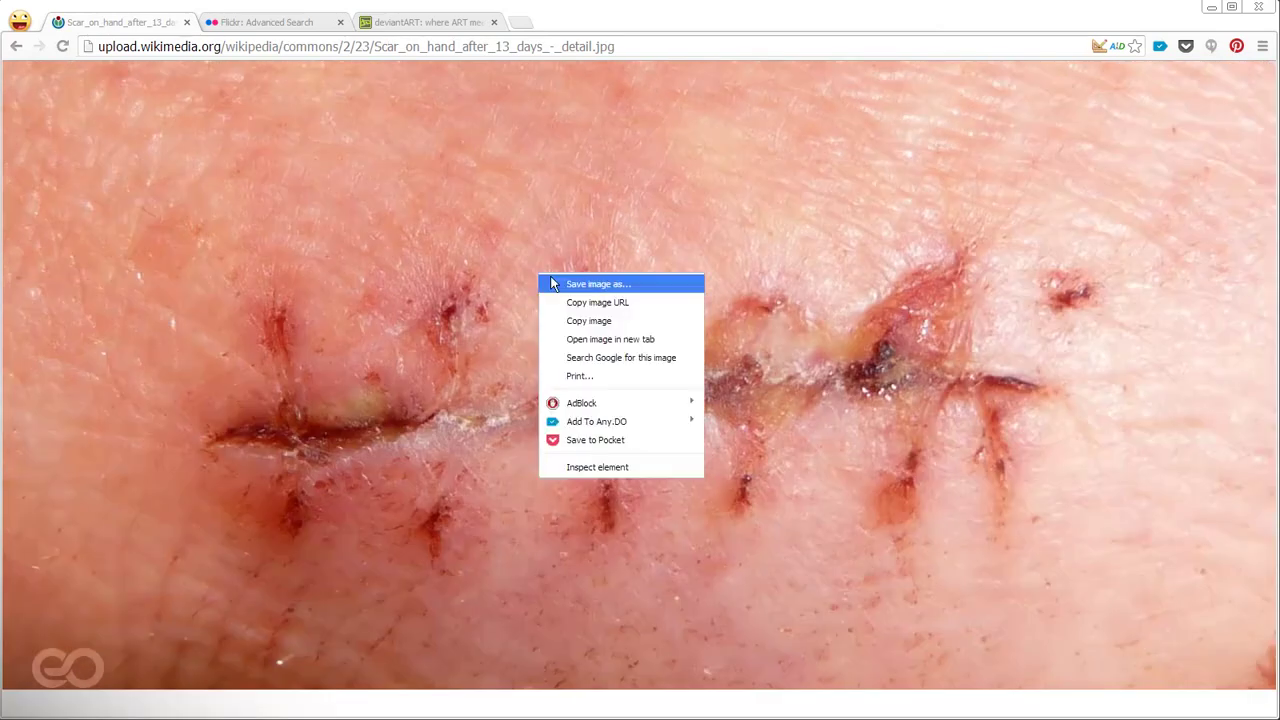
left_click(588, 320)
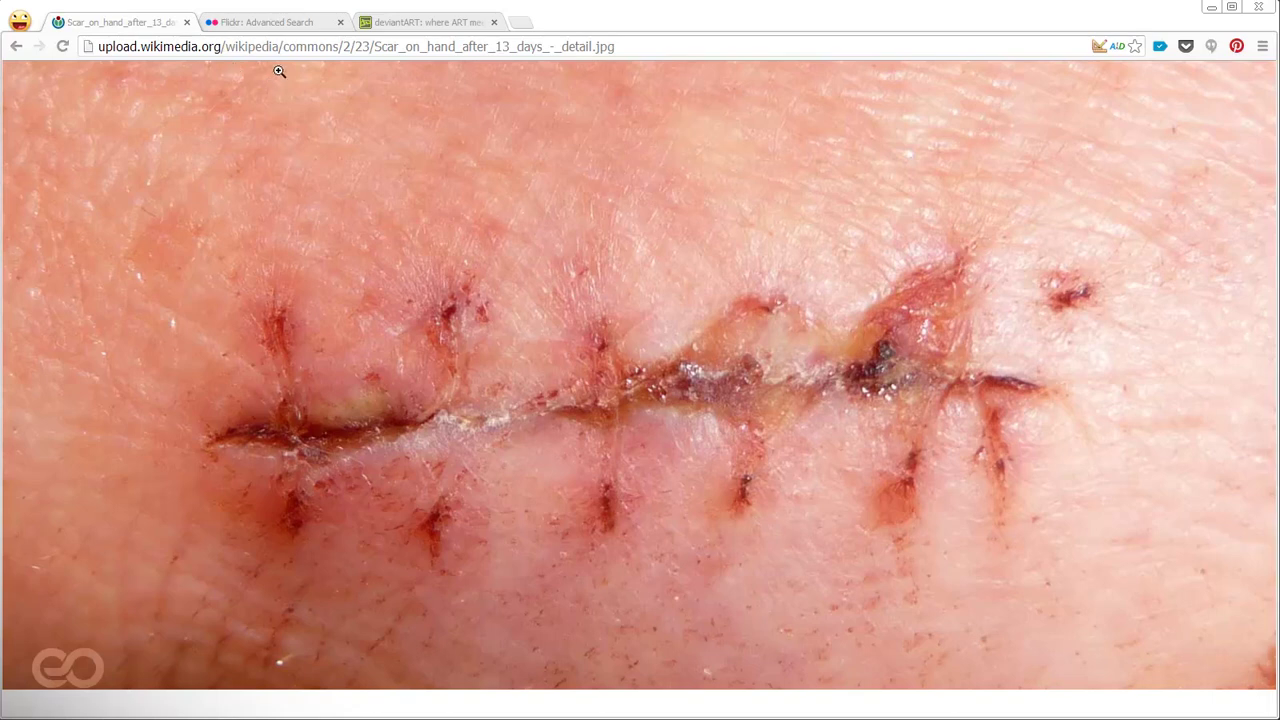
Review Flickr's advanced search options, including the Creative Commons licence filters, and bring up the deviantART page
left_click(243, 24)
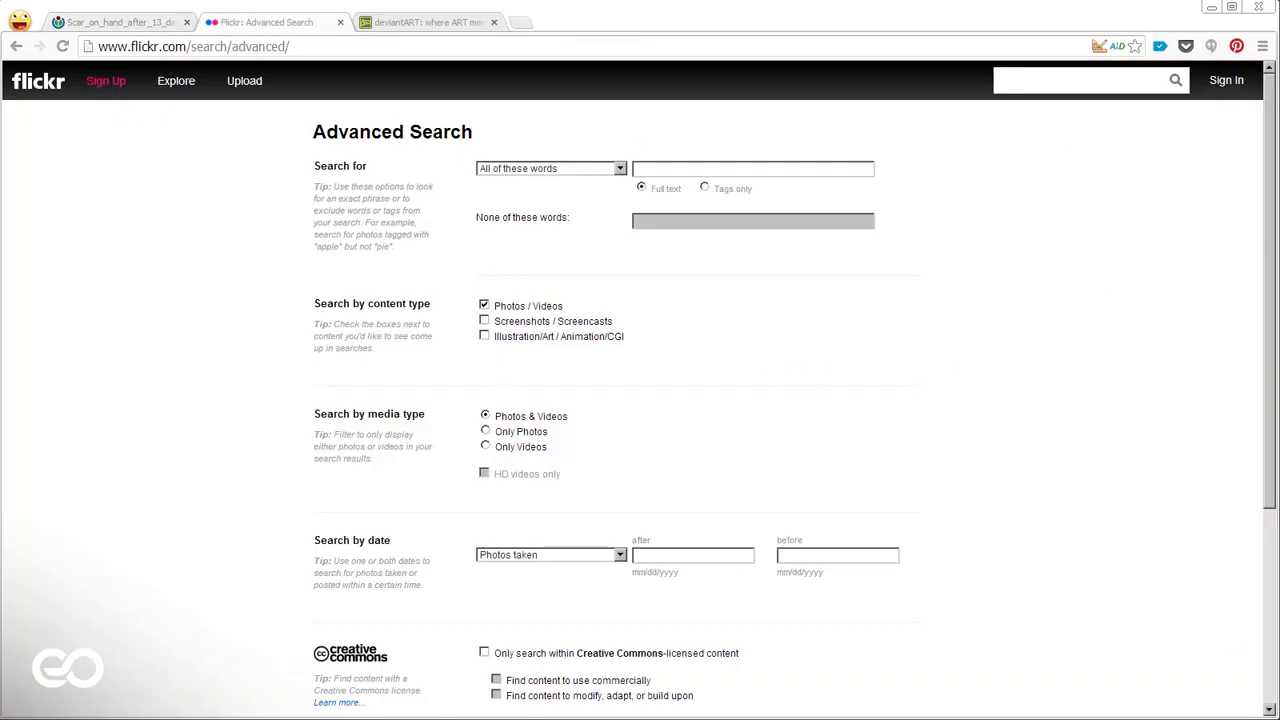
scroll(930, 402, "down", 3)
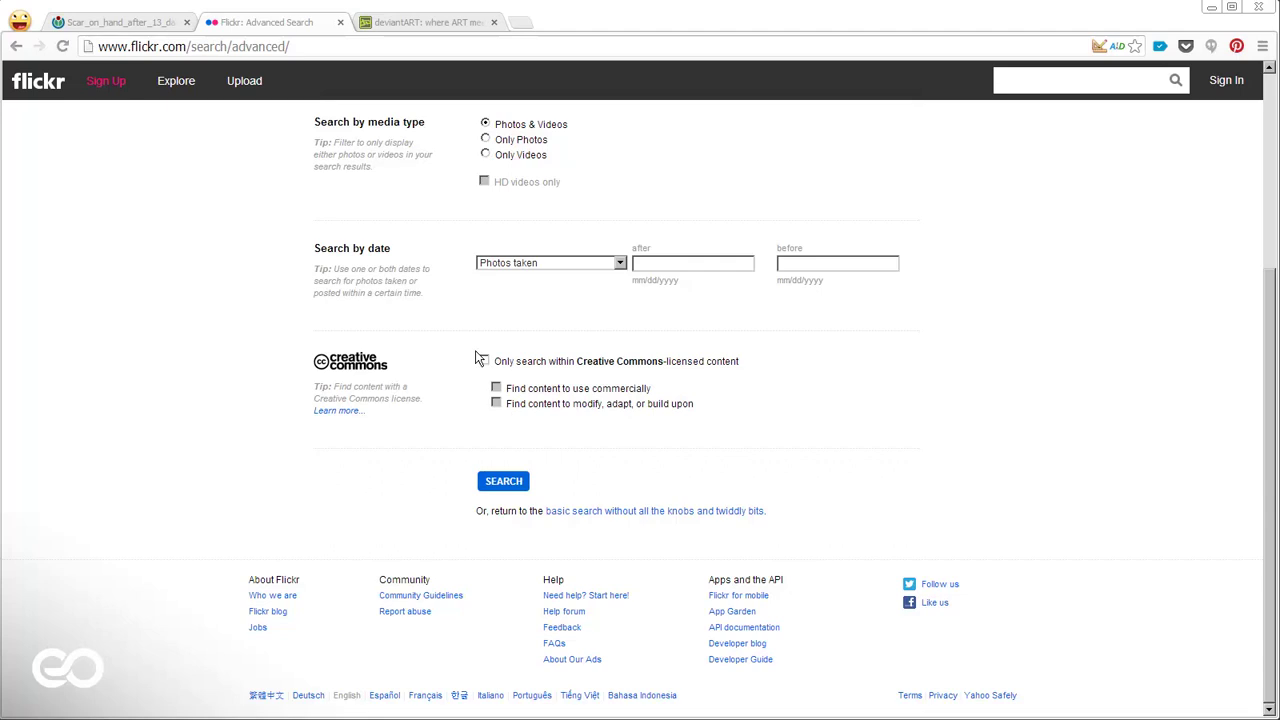
scroll(500, 400, "up", 3)
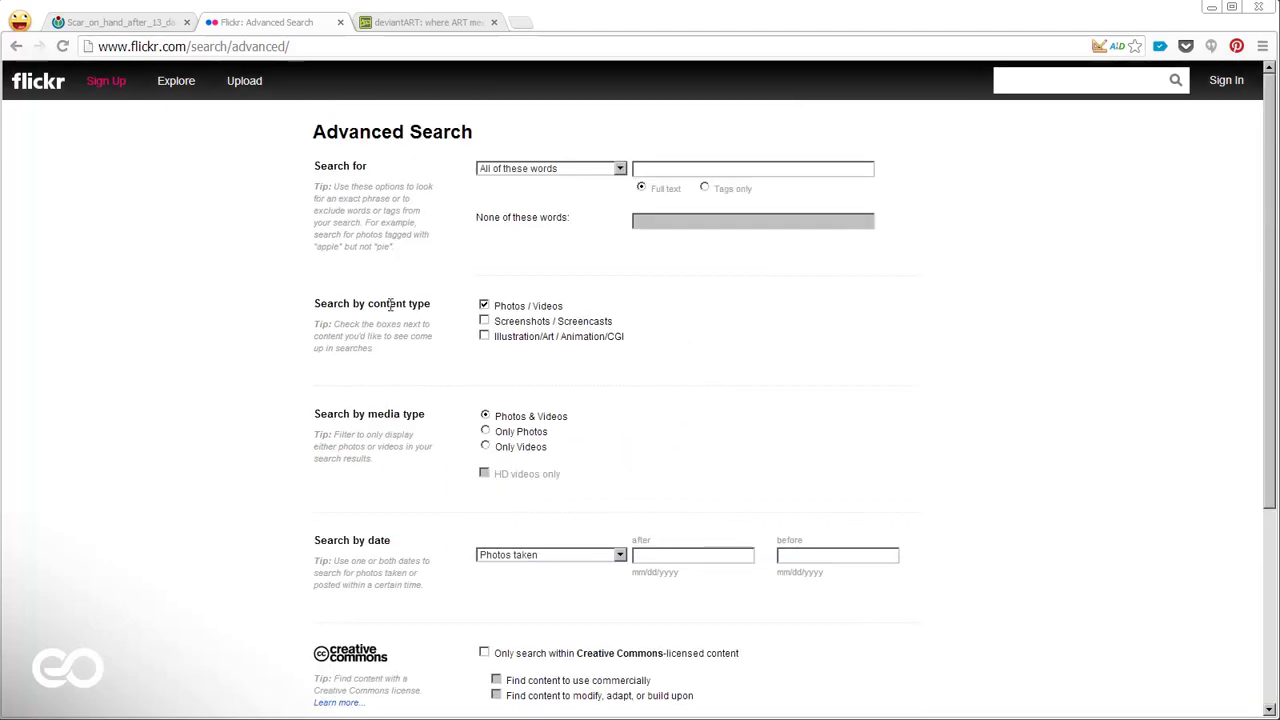
left_click(432, 22)
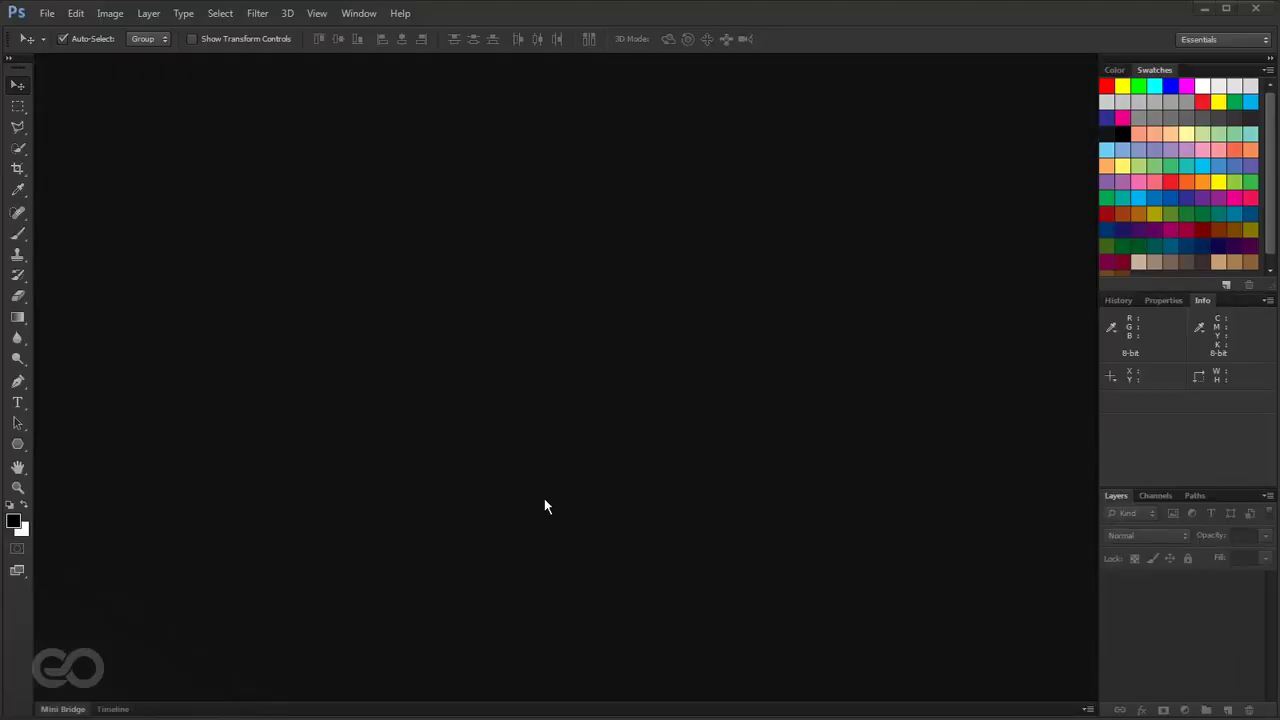
In Photoshop, create a 2098 × 1036 pixel RGB document from the Clipboard preset with transparent background and paste the copied scar image
left_click(47, 13)
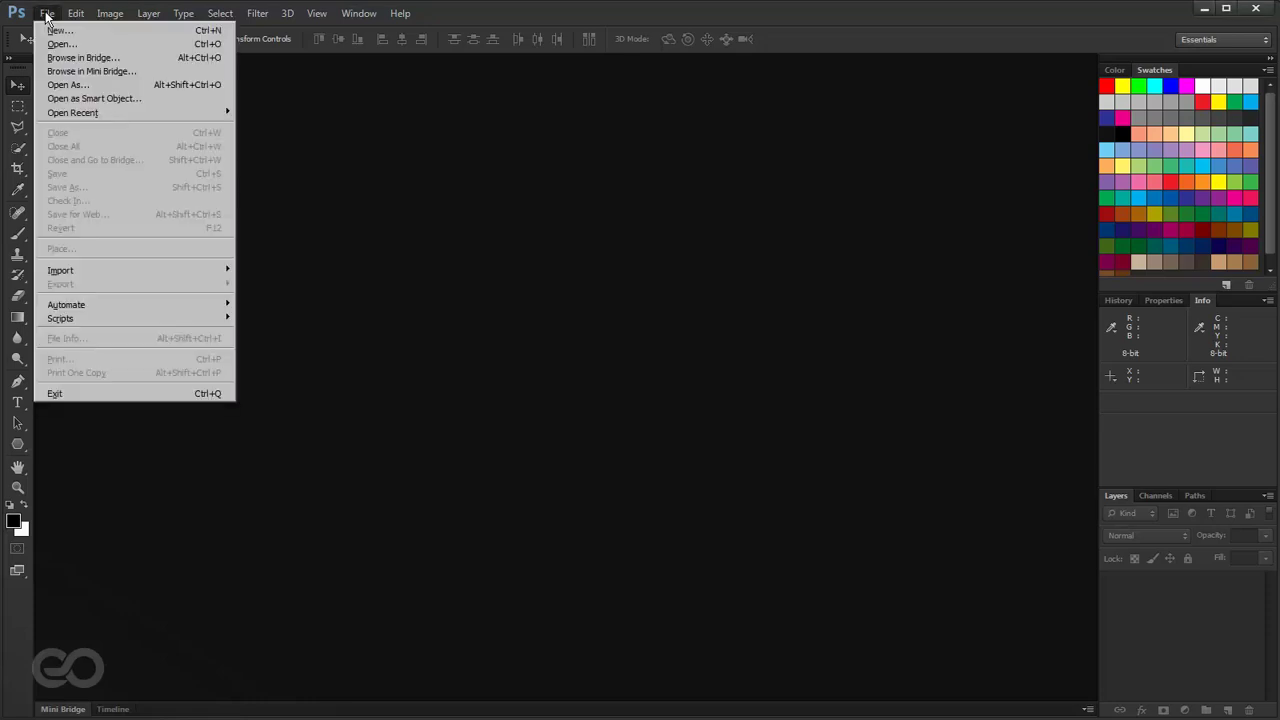
left_click(56, 30)
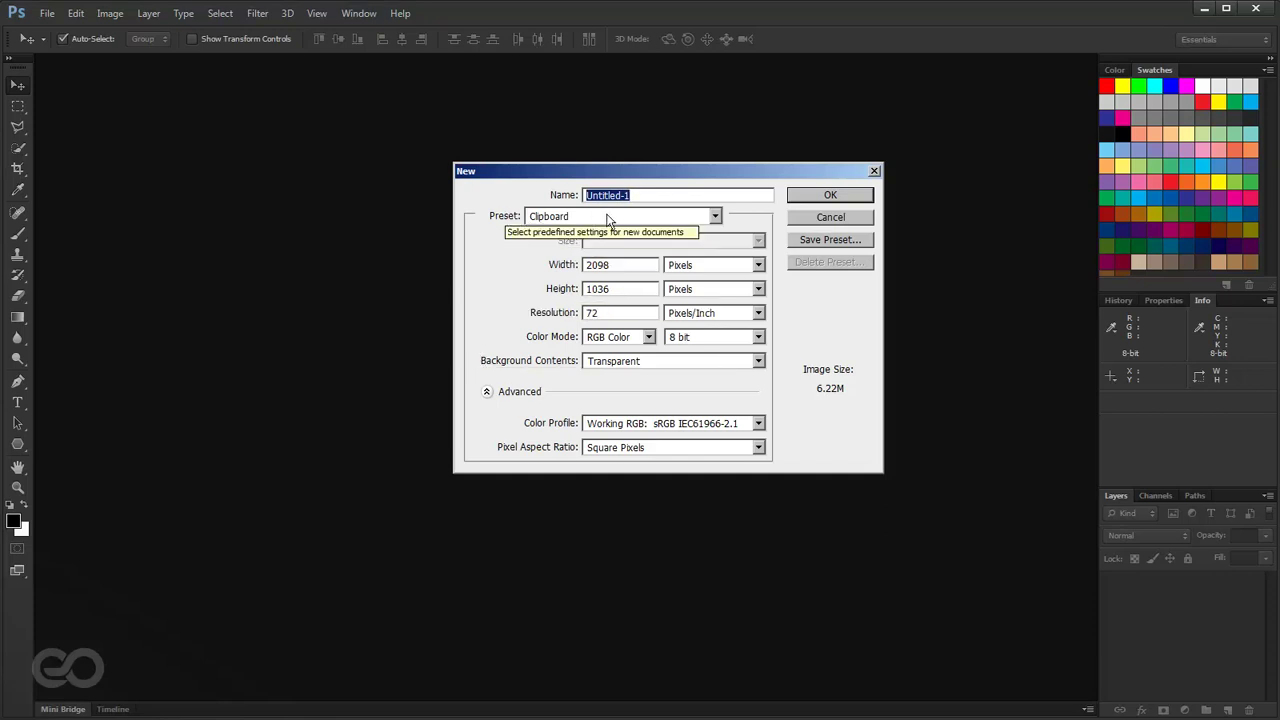
left_click(617, 288)
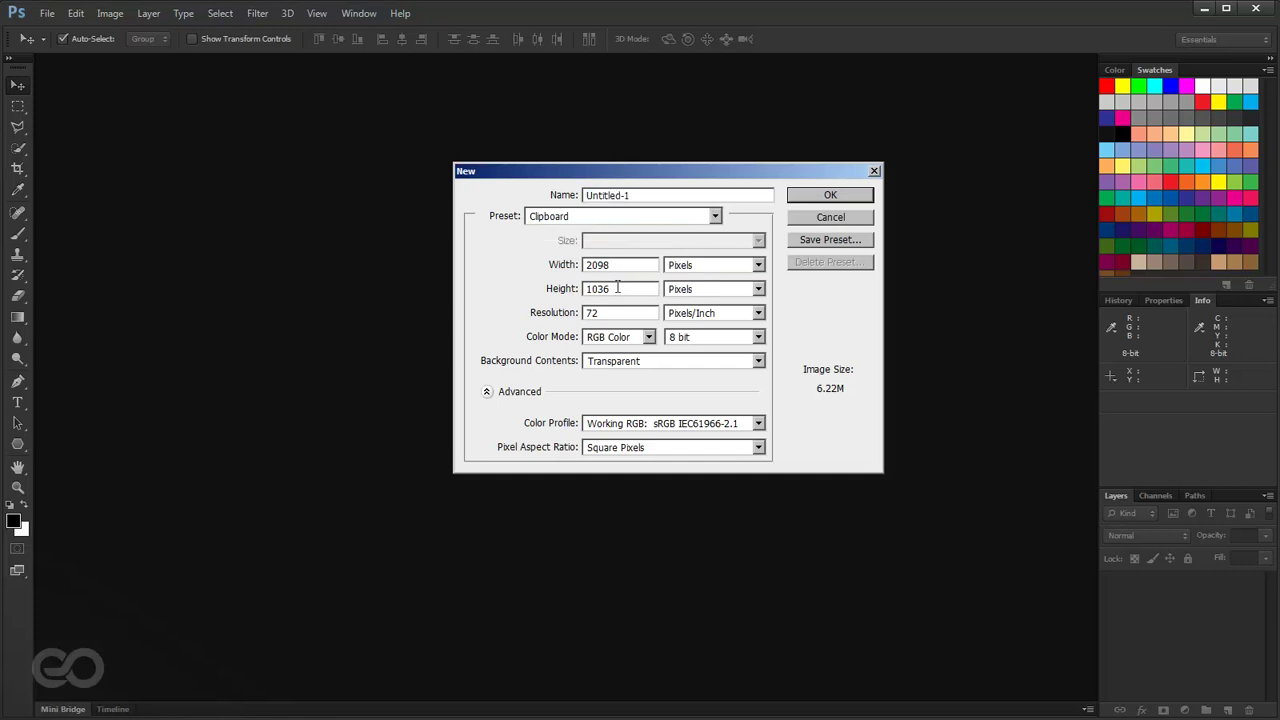
left_click(627, 269)
left_click(645, 367)
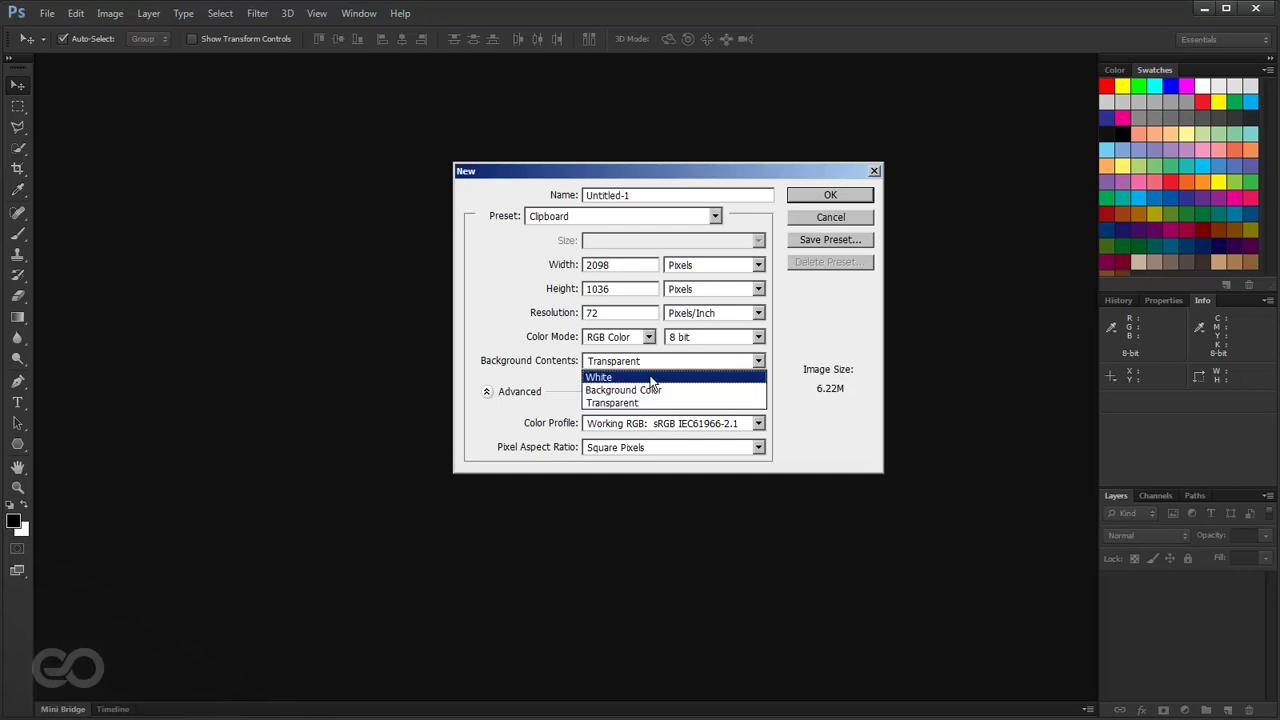
left_click(632, 402)
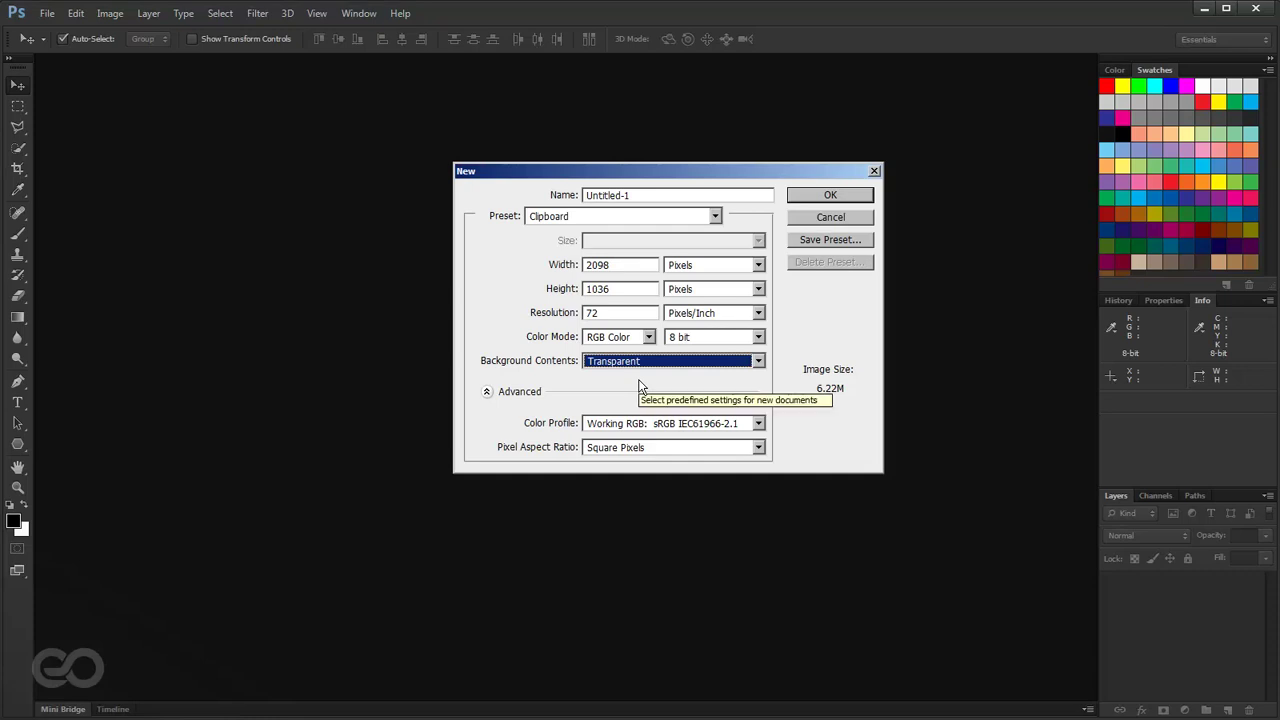
left_click(836, 197)
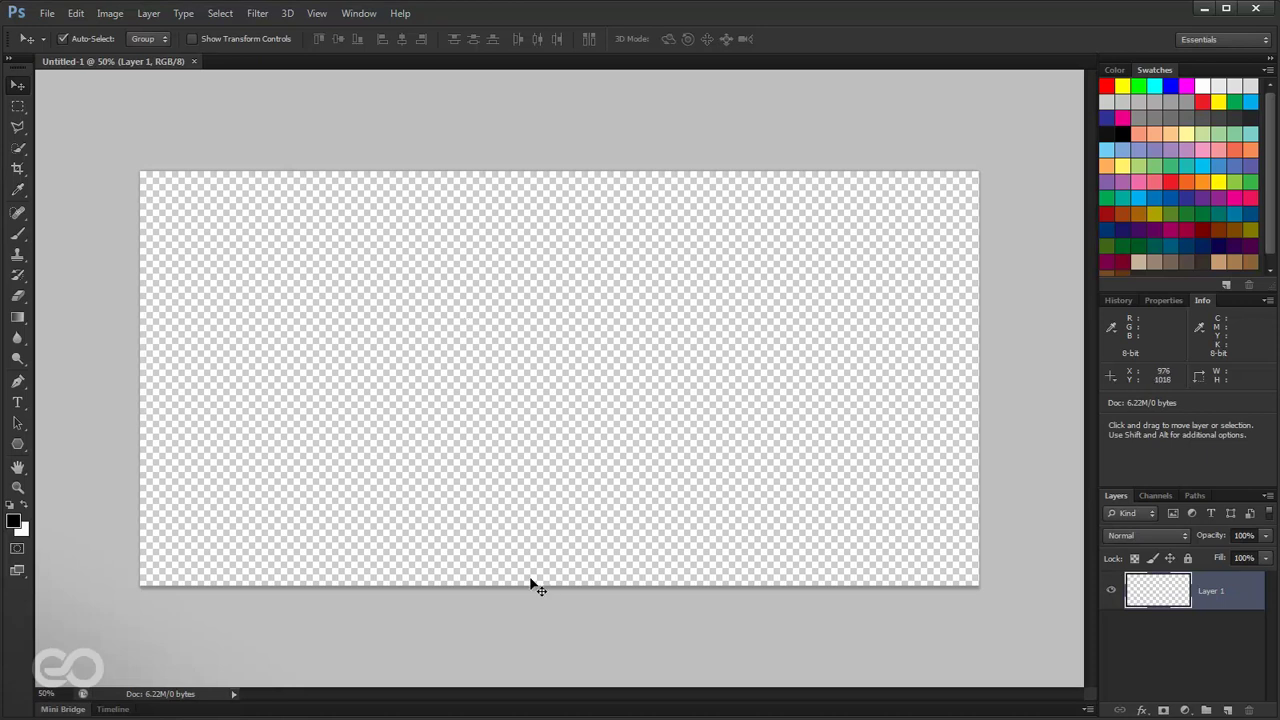
left_click(76, 14)
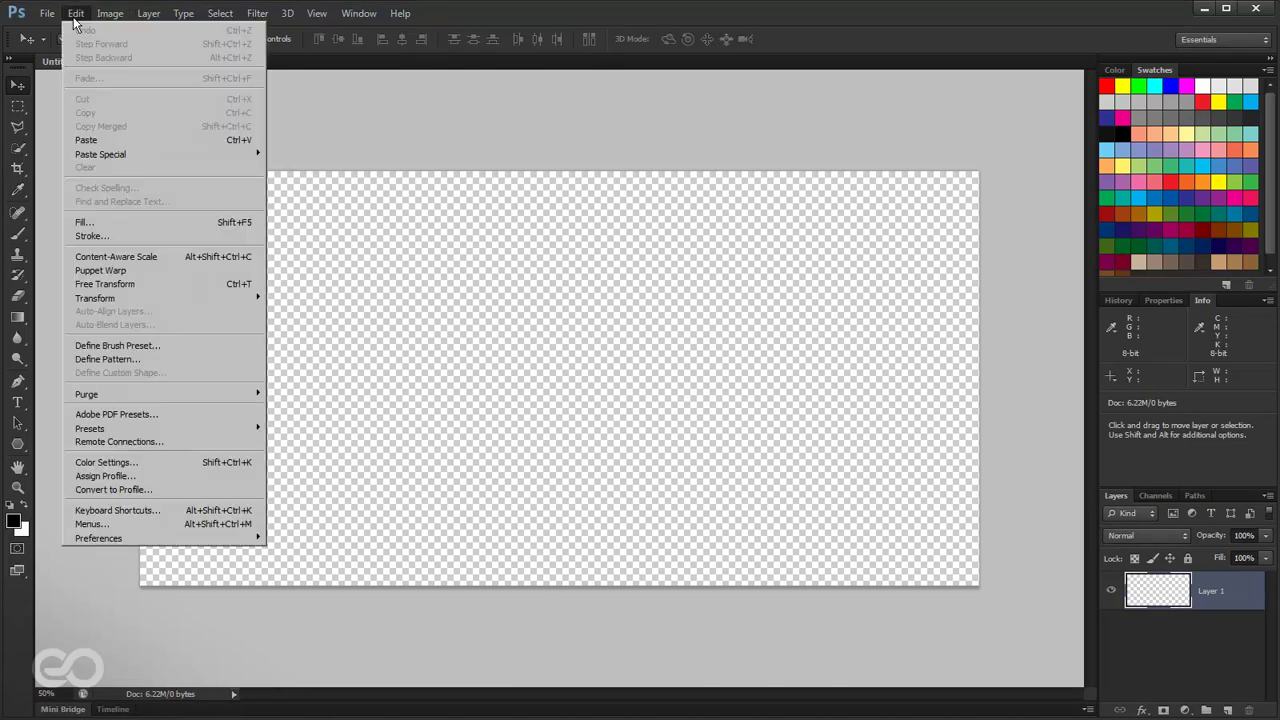
left_click(100, 140)
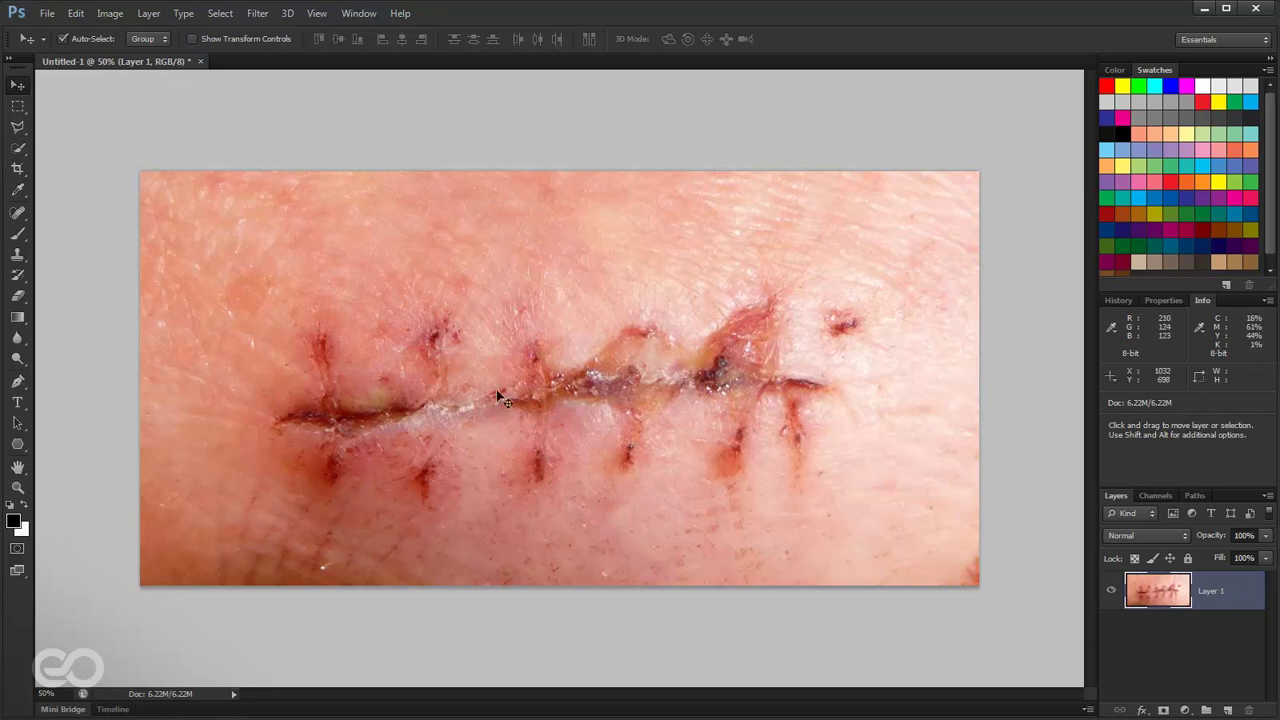
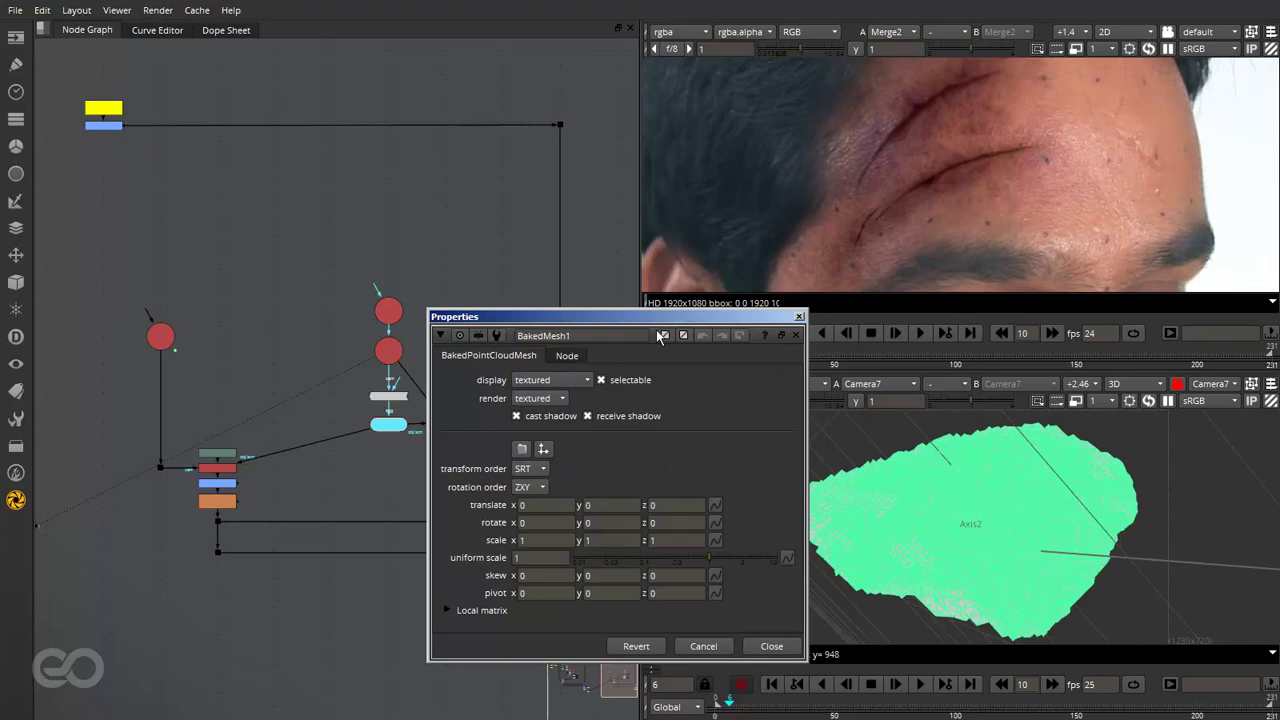
Switch to Nuke and inspect the BakedMesh1 forehead geometry and its properties against the full wound composite
left_click(490, 286)
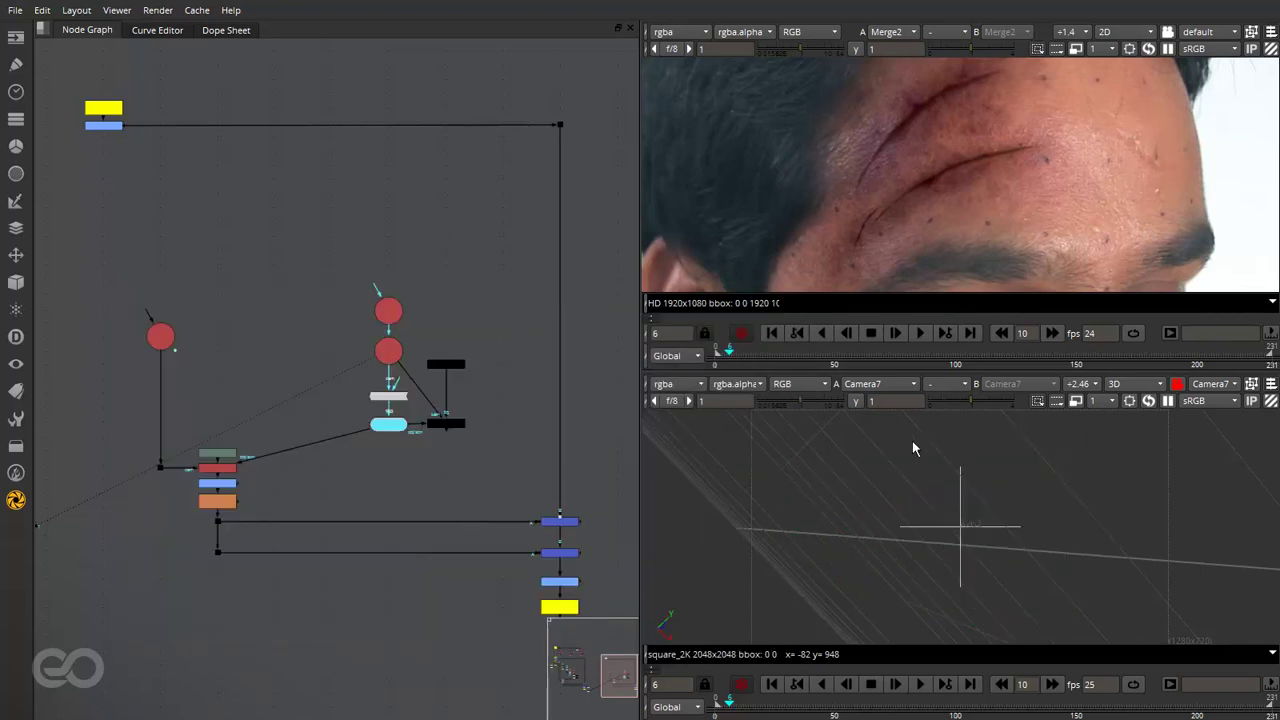
double_click(389, 425)
left_click(978, 553)
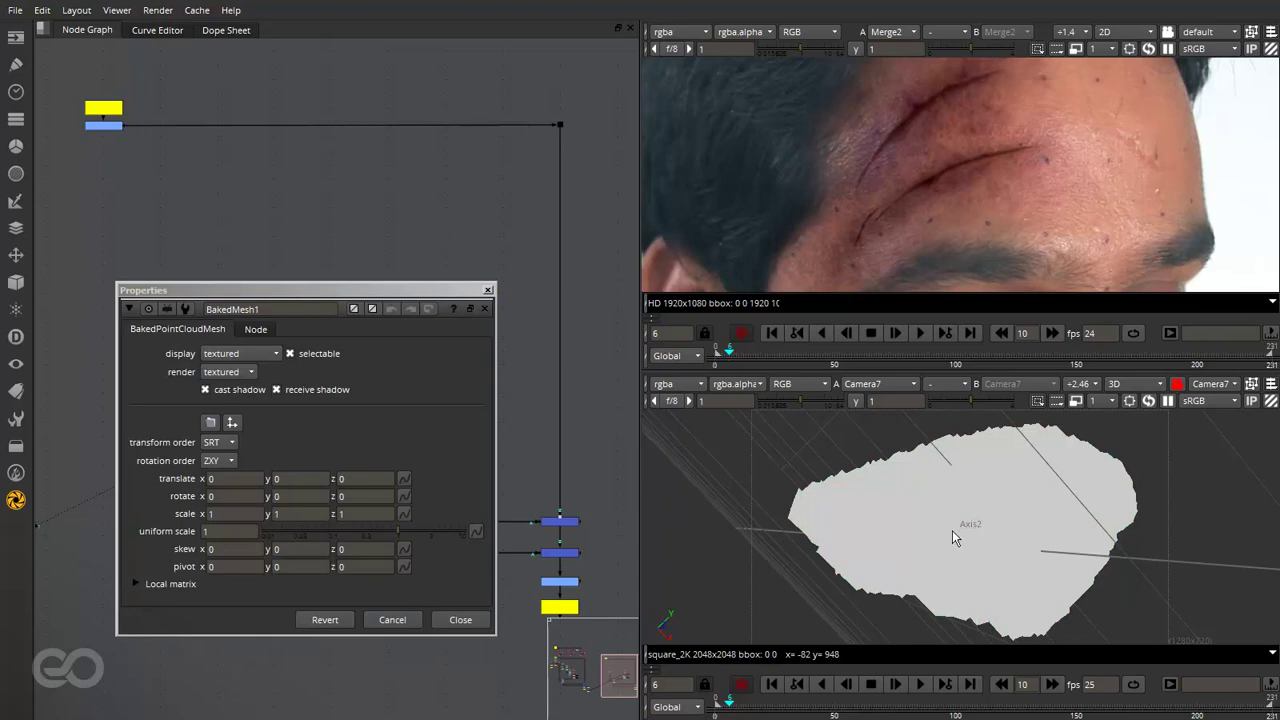
left_click(982, 506)
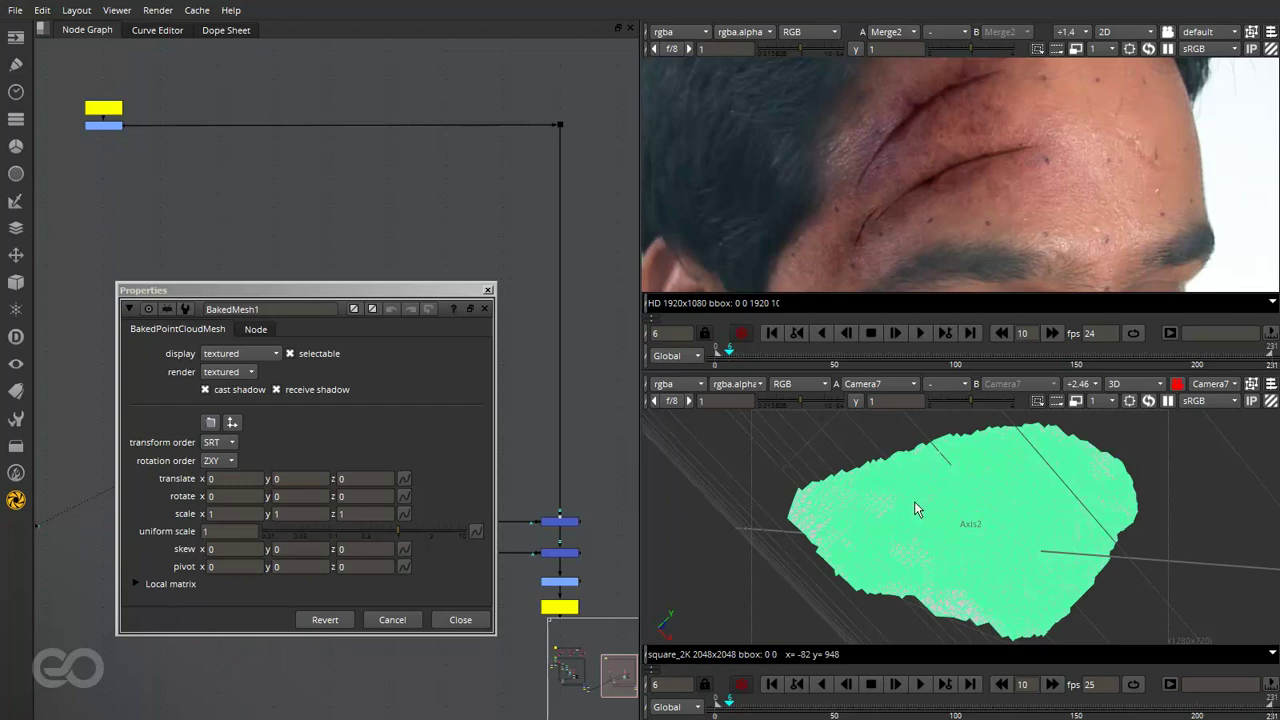
key("f")
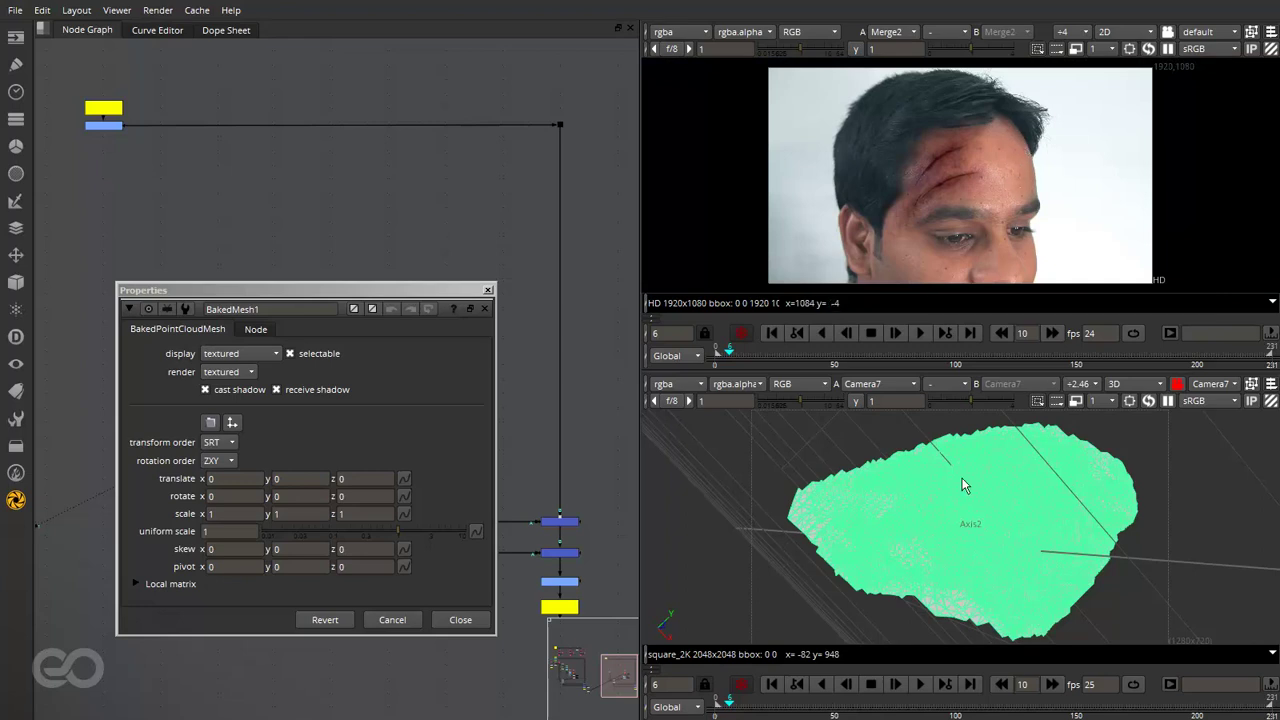
left_click(846, 460)
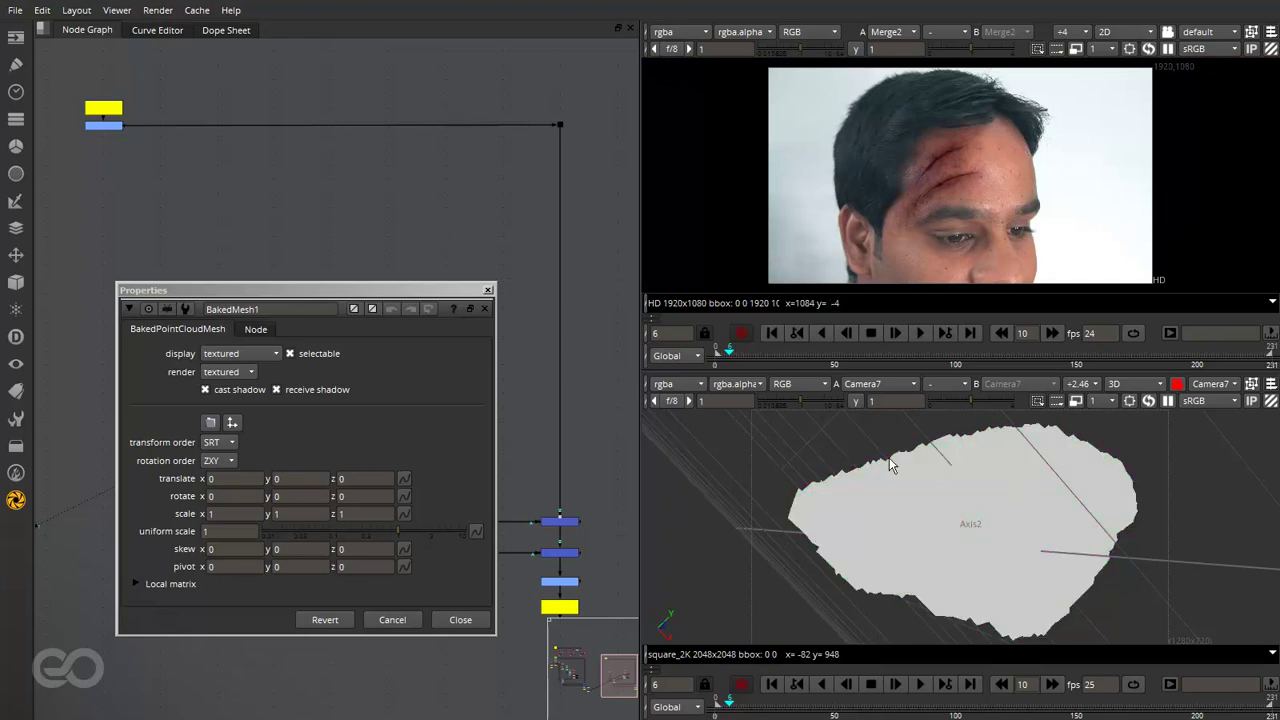
left_click(487, 291)
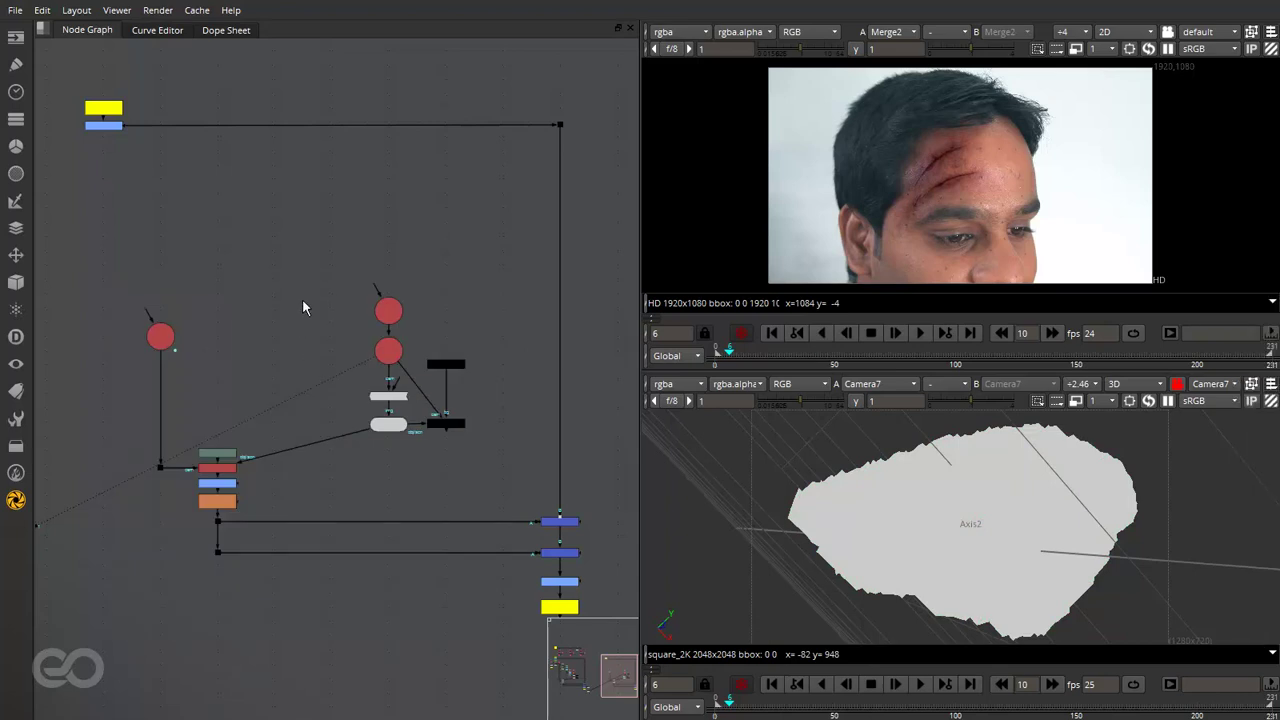
Connect Project3D2's camera input to Camera6 and its image input to ColorCorrect3 below the Read3 footage
scroll(234, 344, "up", 3)
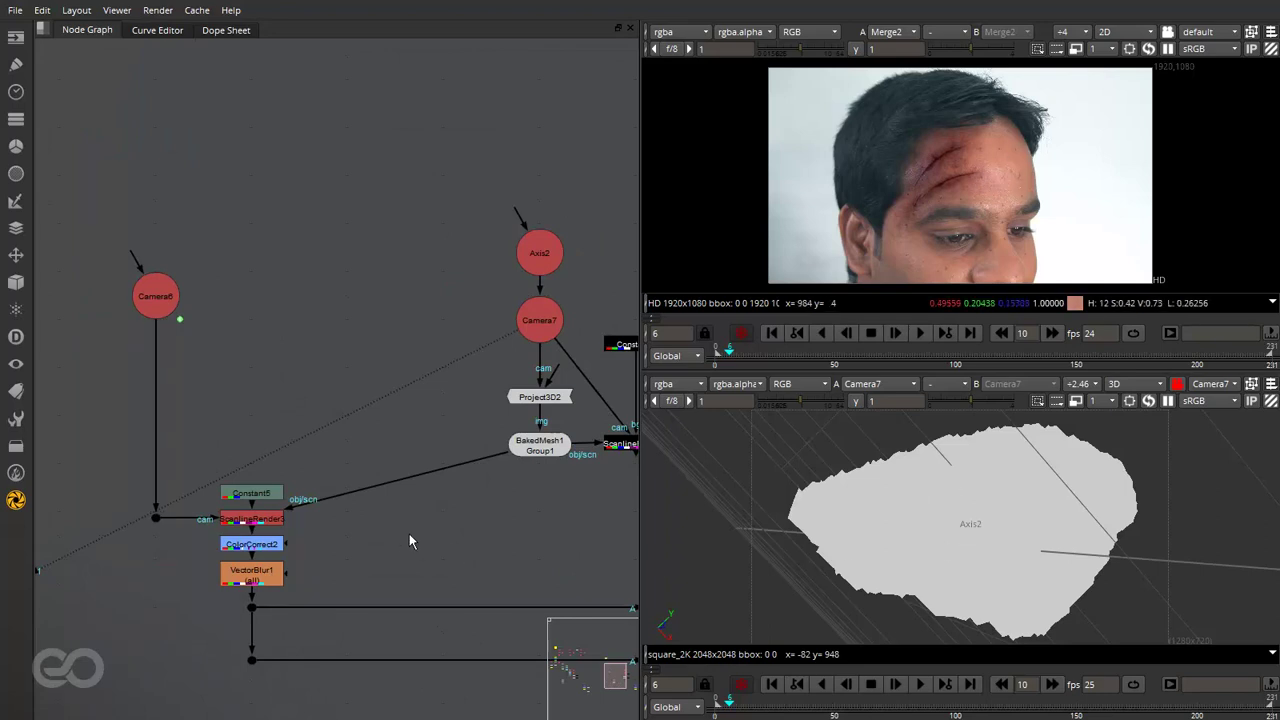
left_click_drag(547, 368, 168, 297)
scroll(377, 554, "down", 3)
middle_click_drag(145, 252, 245, 375)
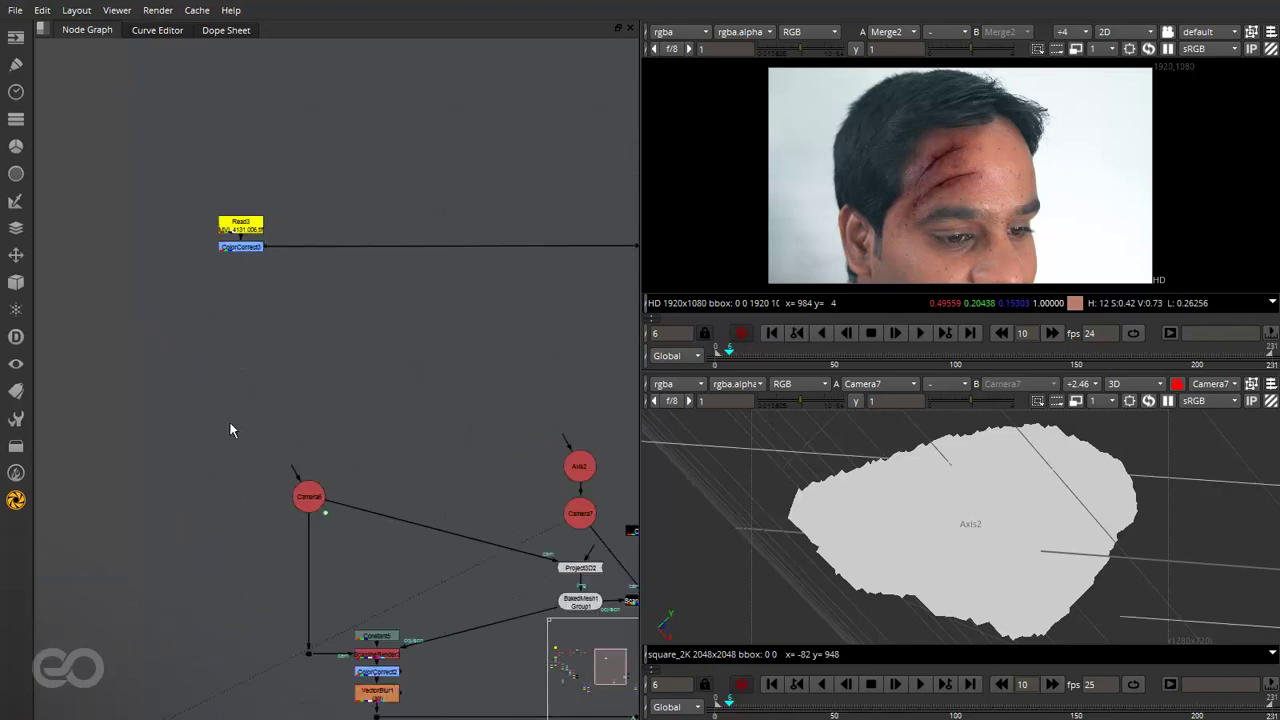
left_click_drag(592, 557, 235, 251)
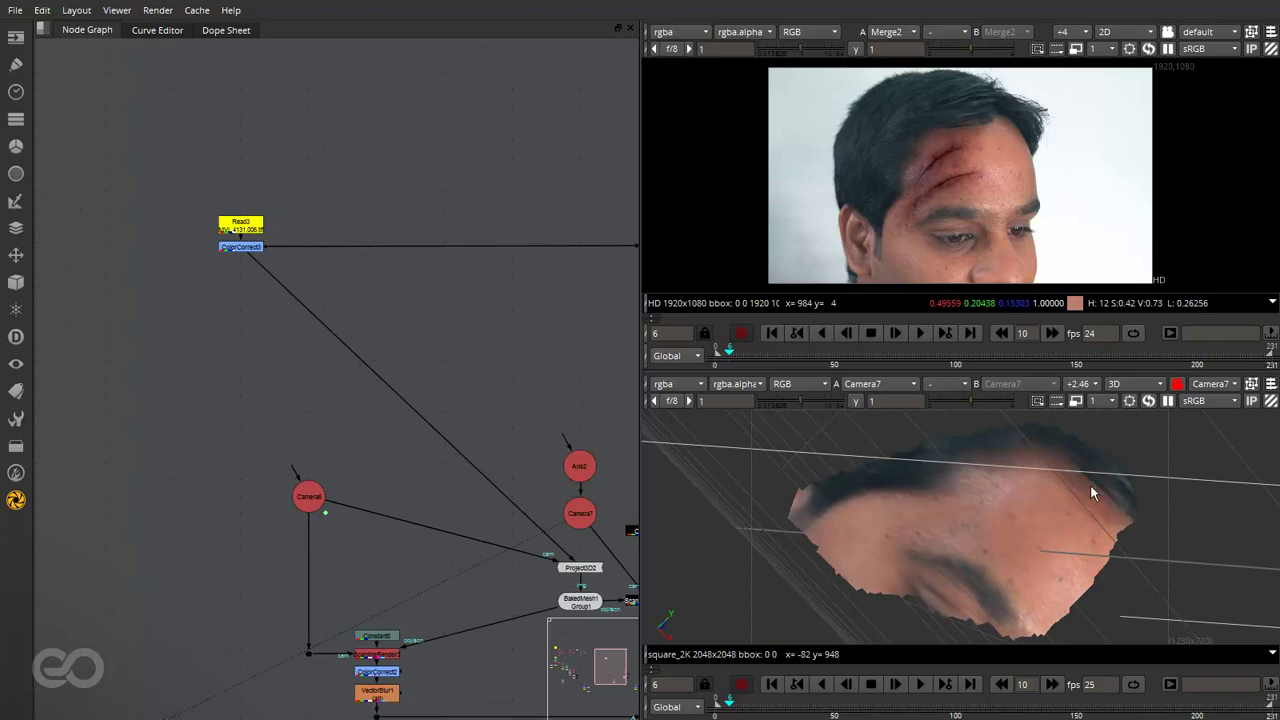
Scrub the timeline to frames 166 and 222 to check the footage projection on the forehead mesh
left_click_drag(980, 703, 1116, 703)
left_click_drag(1230, 712, 1230, 710)
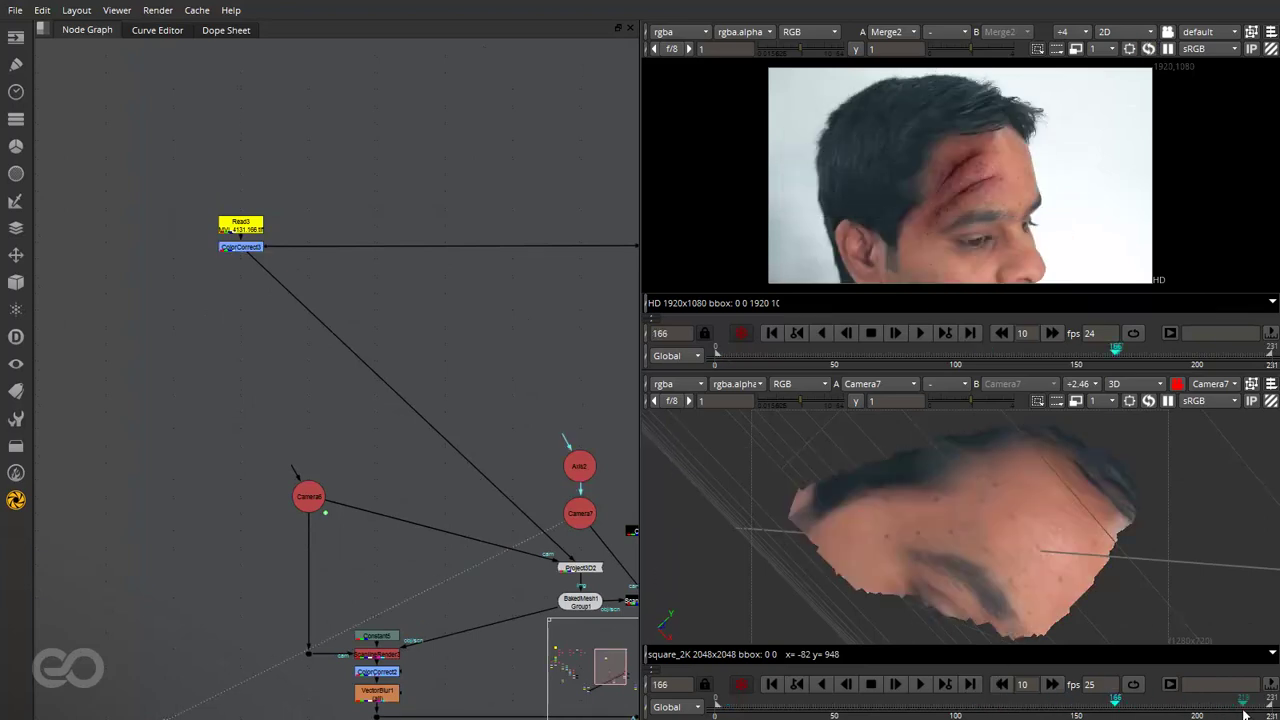
left_click(1250, 704)
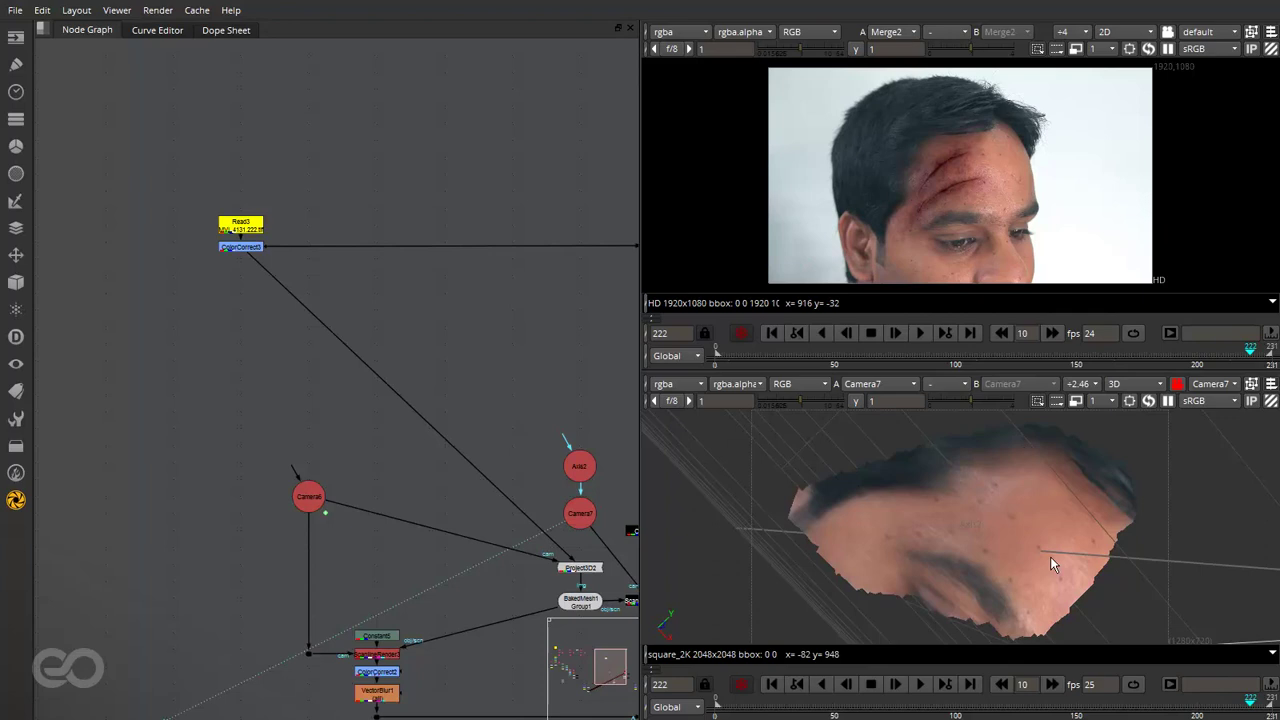
Find Camera7 and the ScanlineRender4 node it feeds, and show the ScanlineRender4 output in the lower viewer in 2D
scroll(160, 360, "down", 3)
scroll(390, 465, "up", 4)
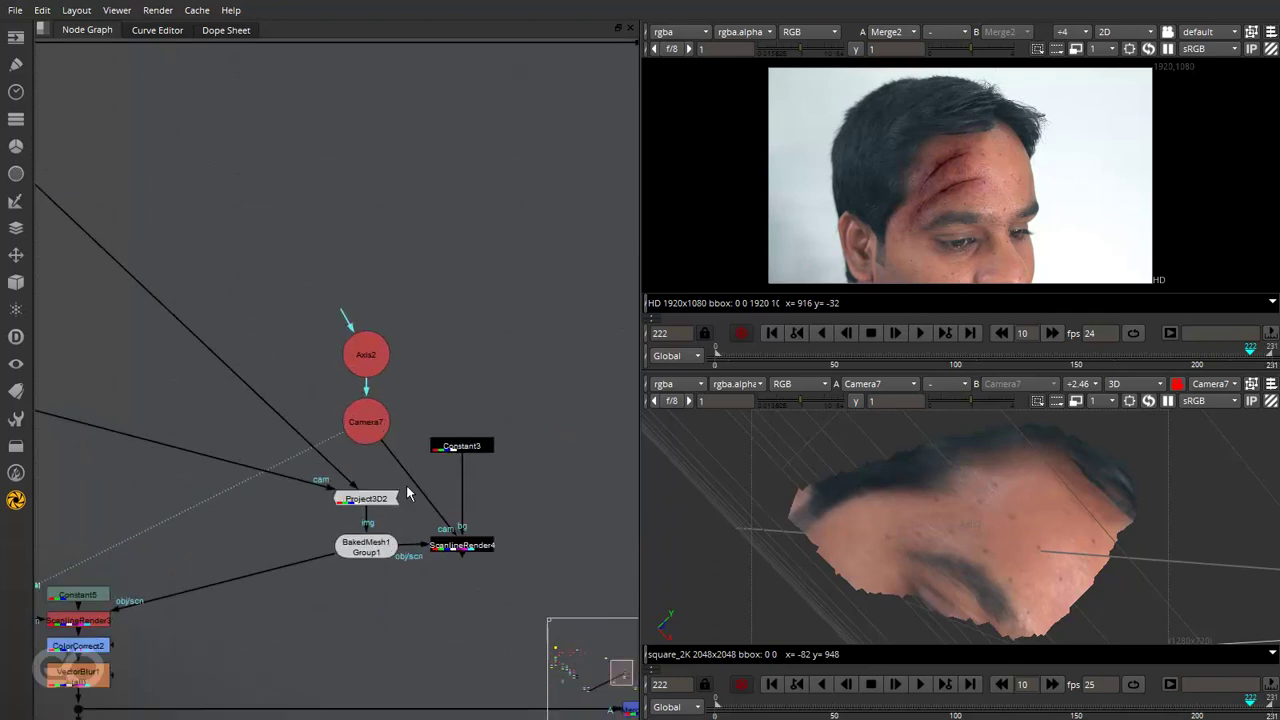
left_click(380, 442)
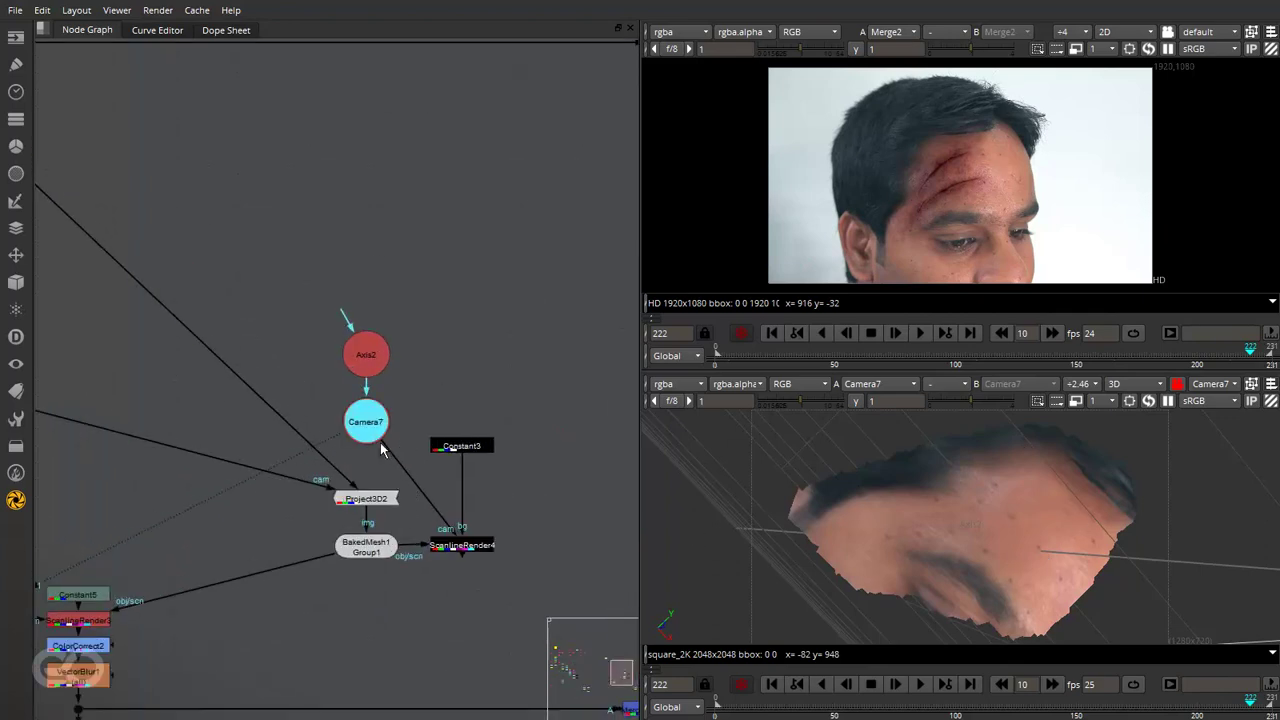
left_click(462, 546)
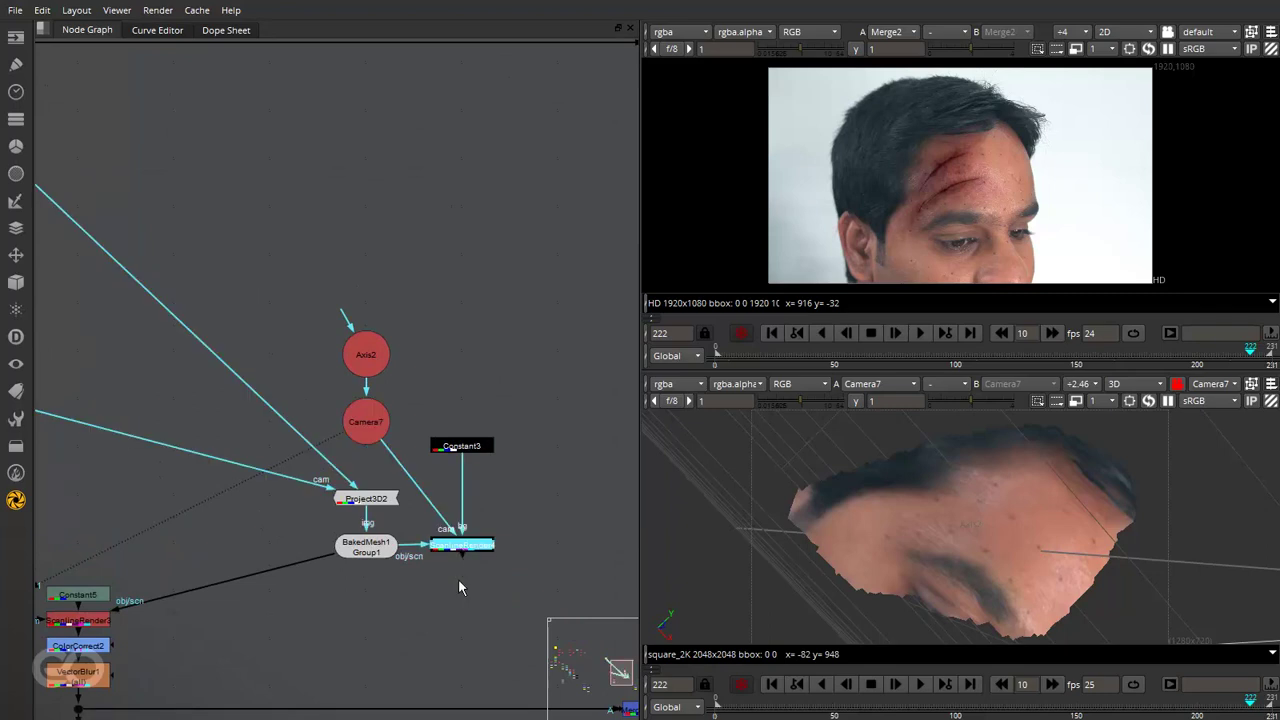
key("1")
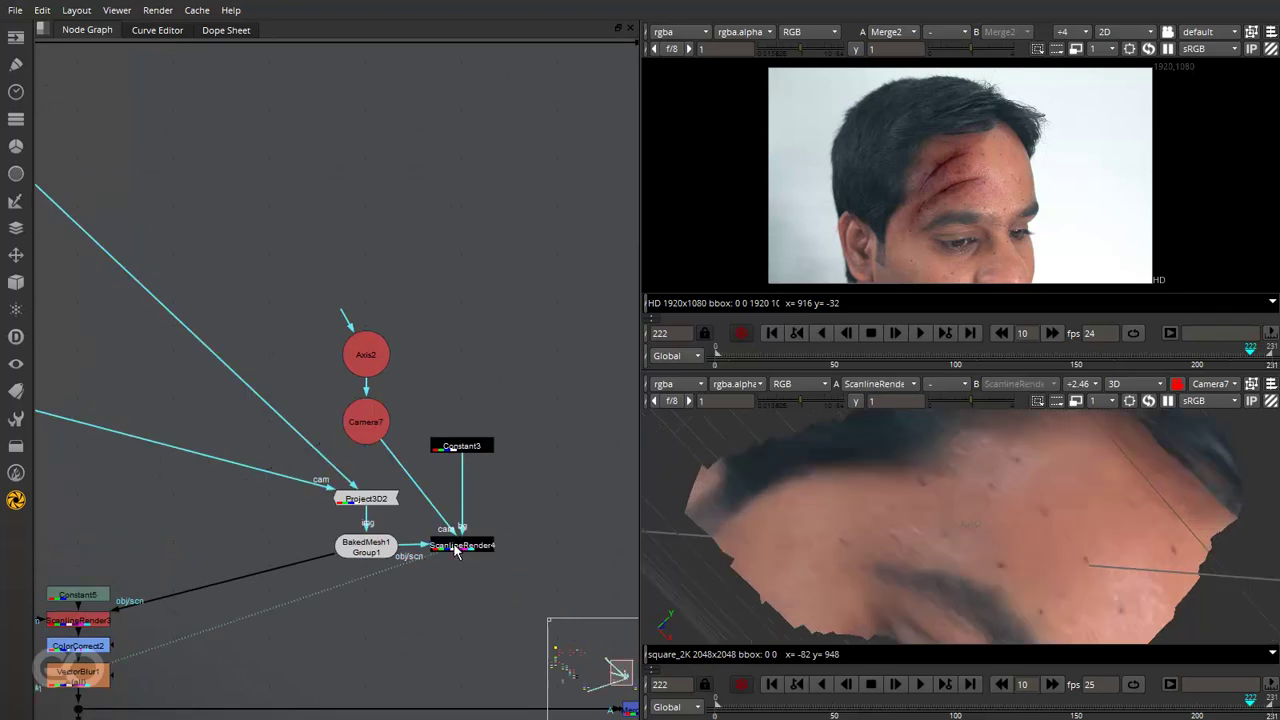
key("Tab")
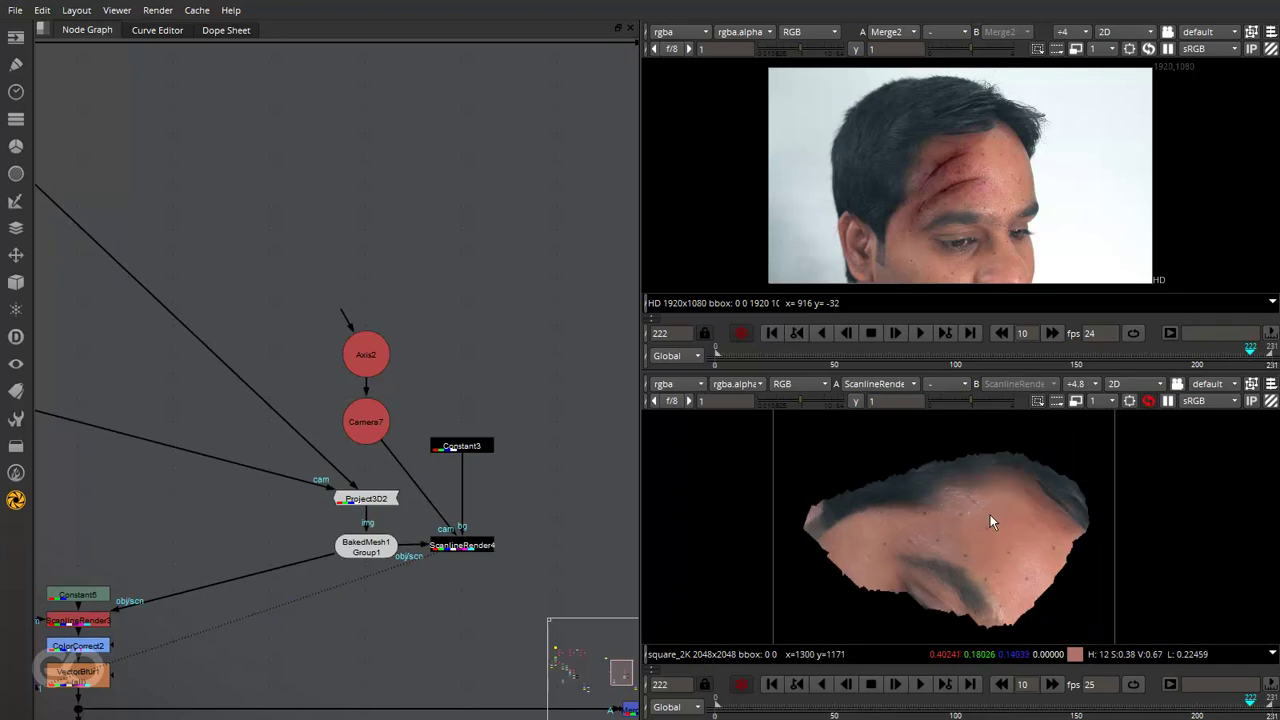
Examine the forehead render up close, display its alpha channel and fit the whole frame in the lower viewer
scroll(990, 520, "up", 2)
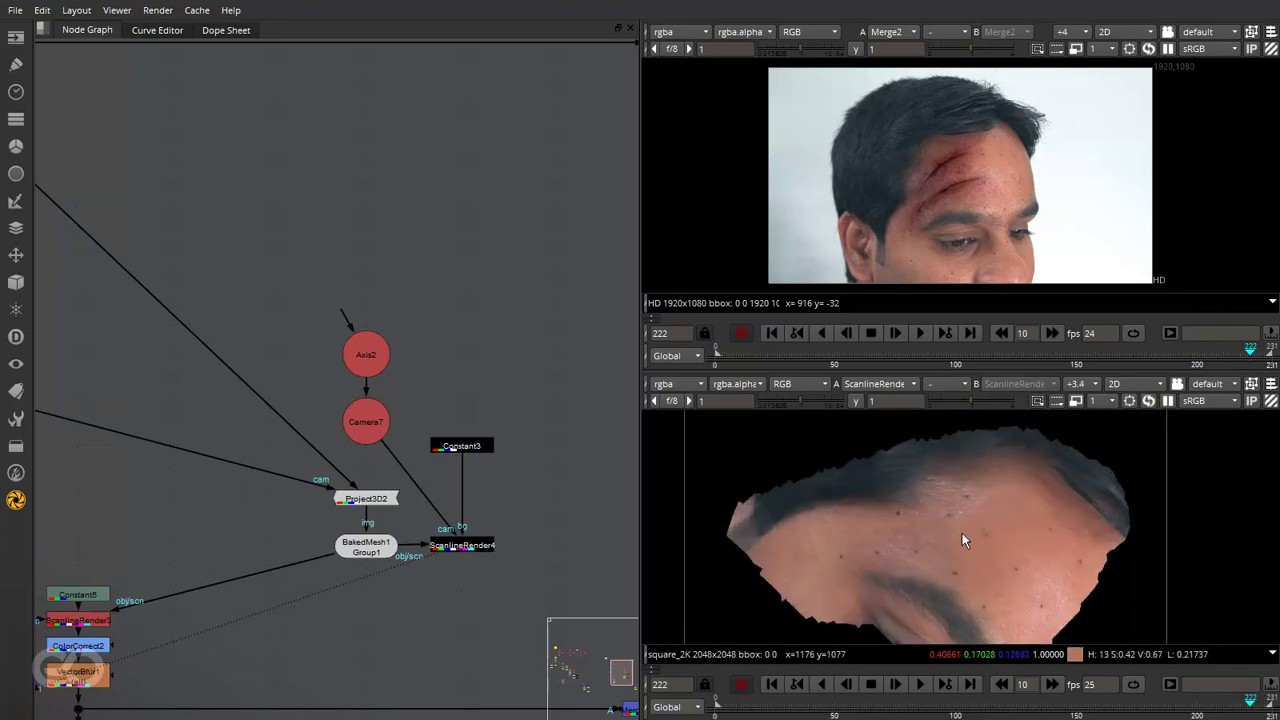
key("a")
scroll(818, 470, "down", 2)
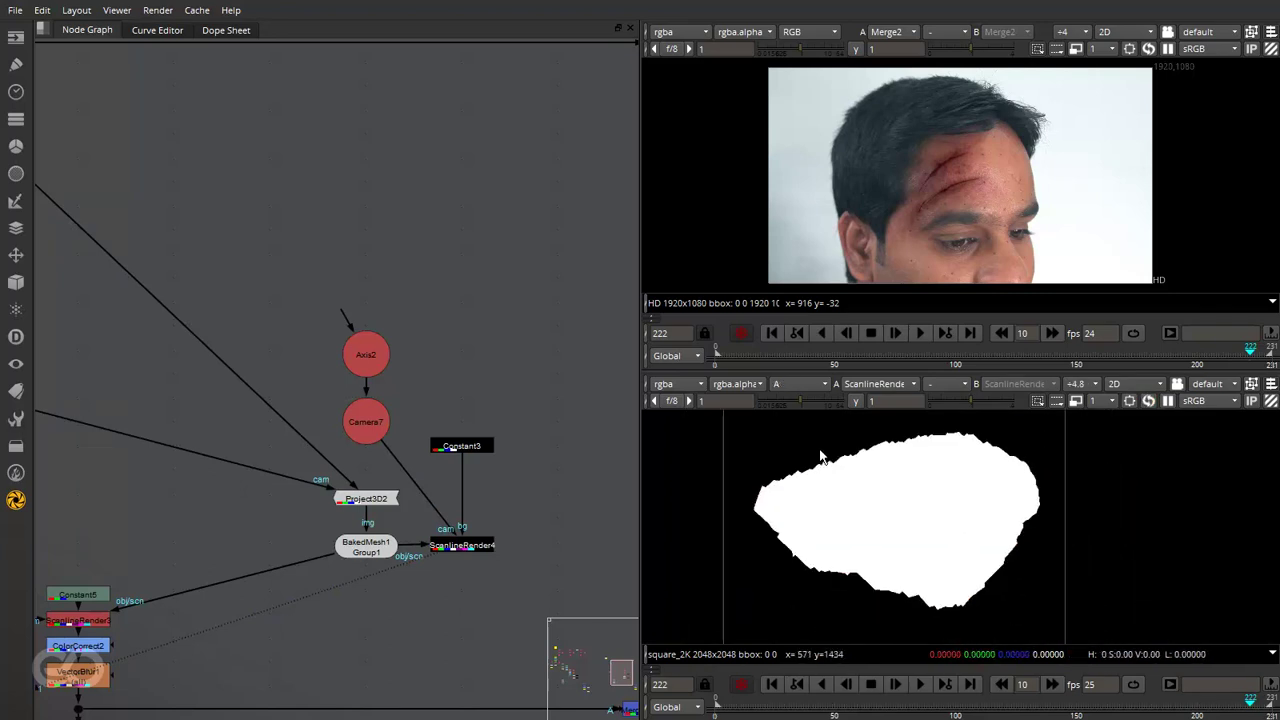
key("f")
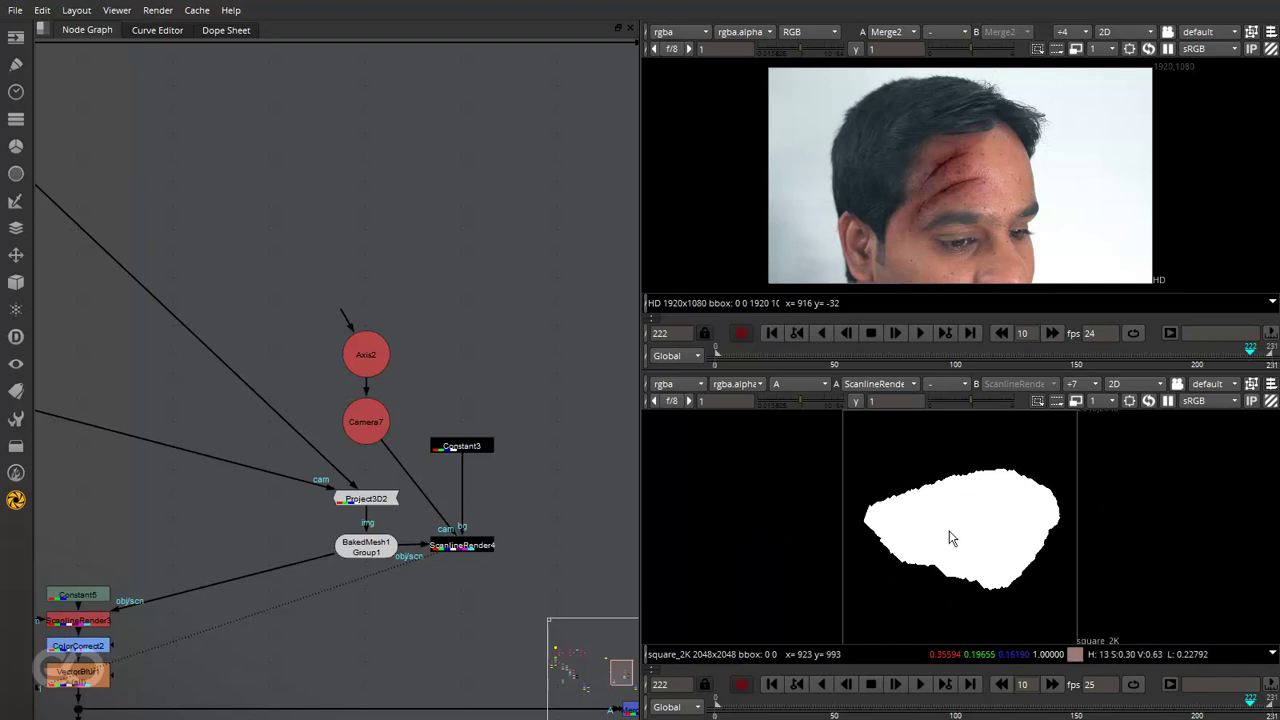
Return the forehead render to full colour and add a Write node below ScanlineRender4 for exporting it
key("a")
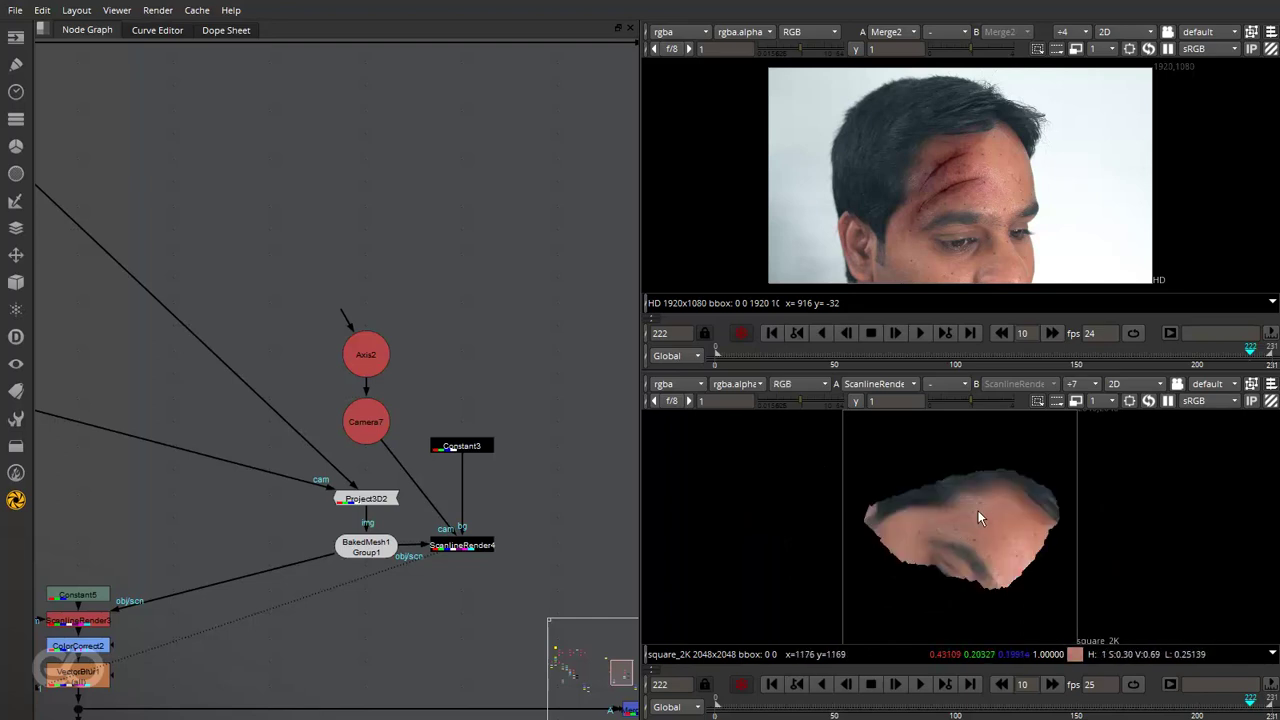
scroll(1001, 535, "up", 4)
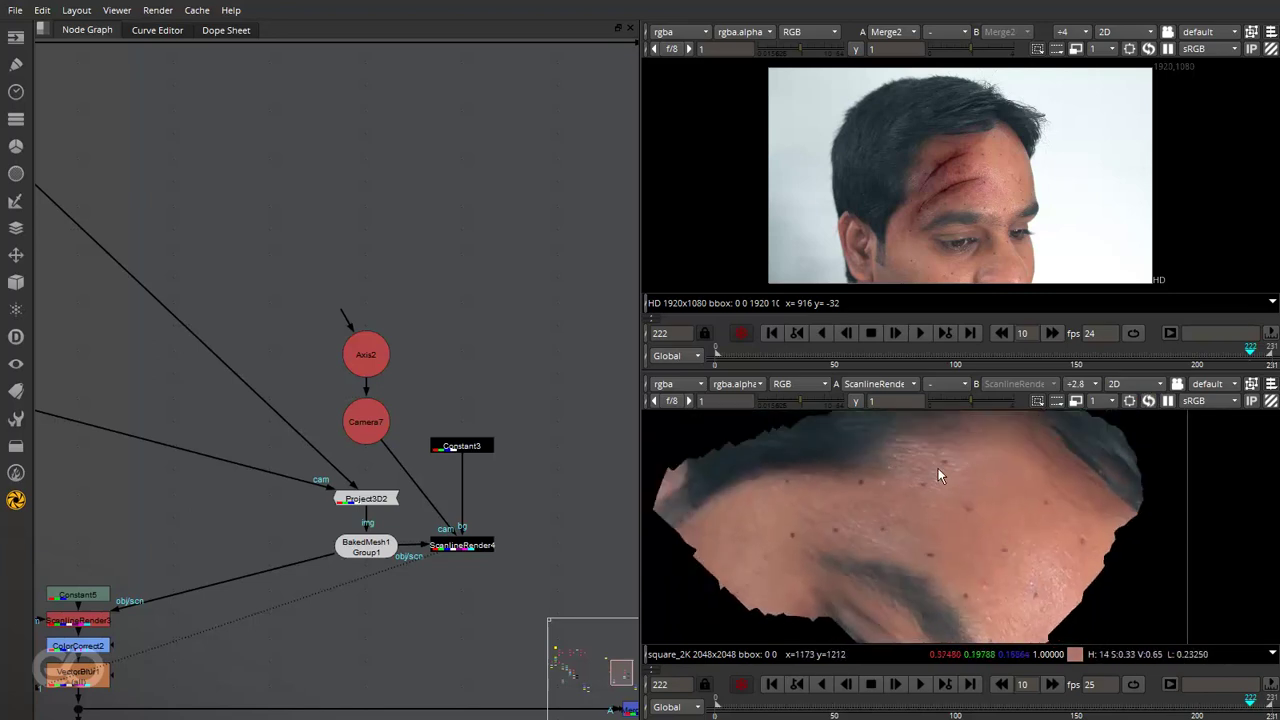
left_click(454, 547)
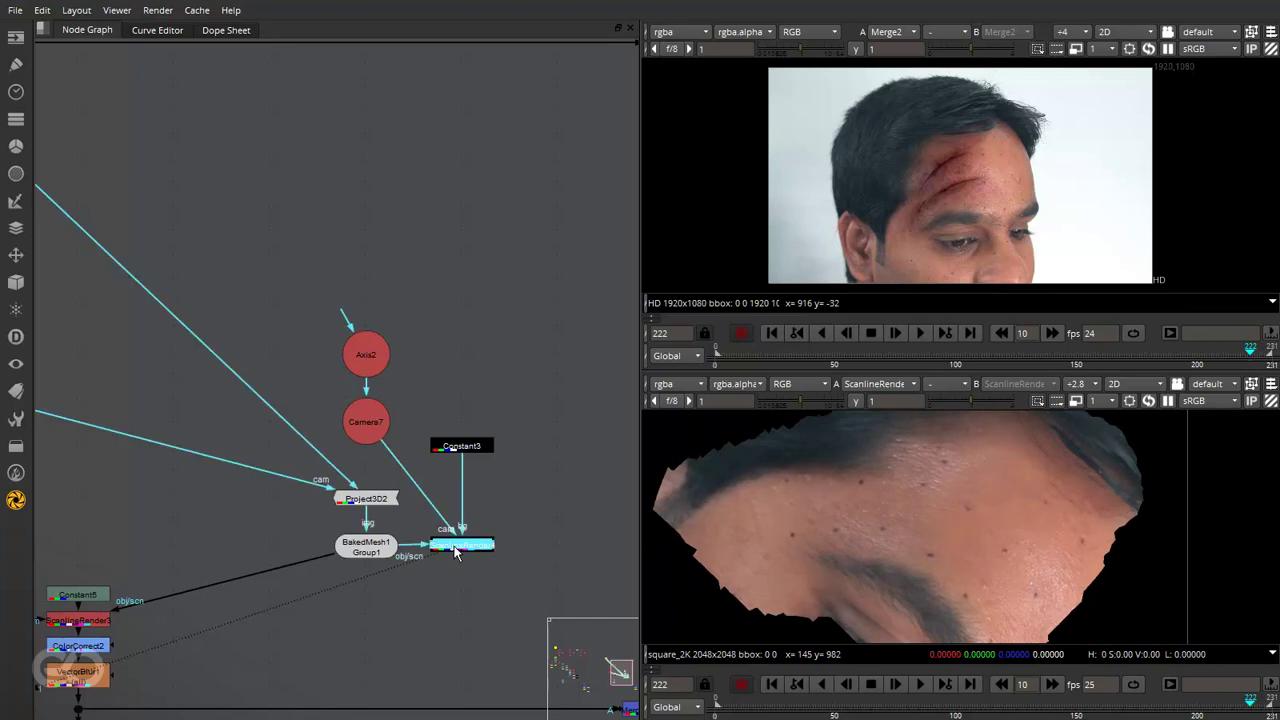
key("w")
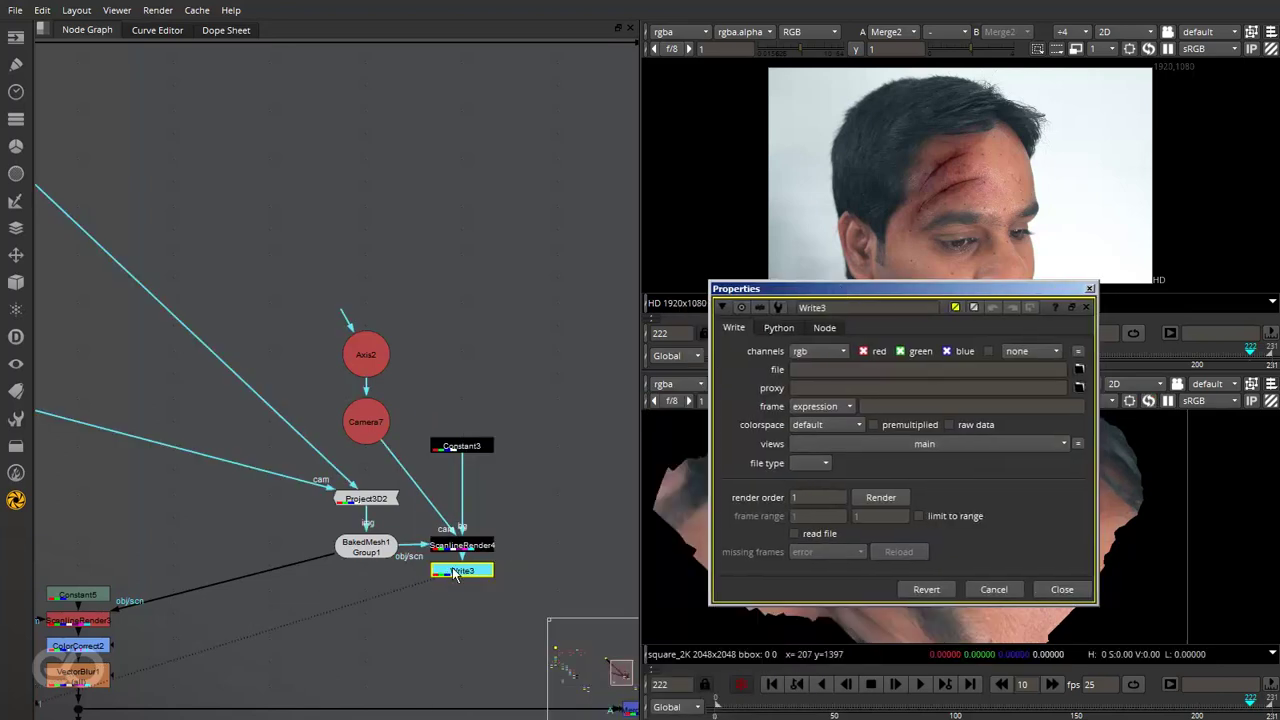
left_click_drag(455, 573, 455, 596)
left_click(810, 370)
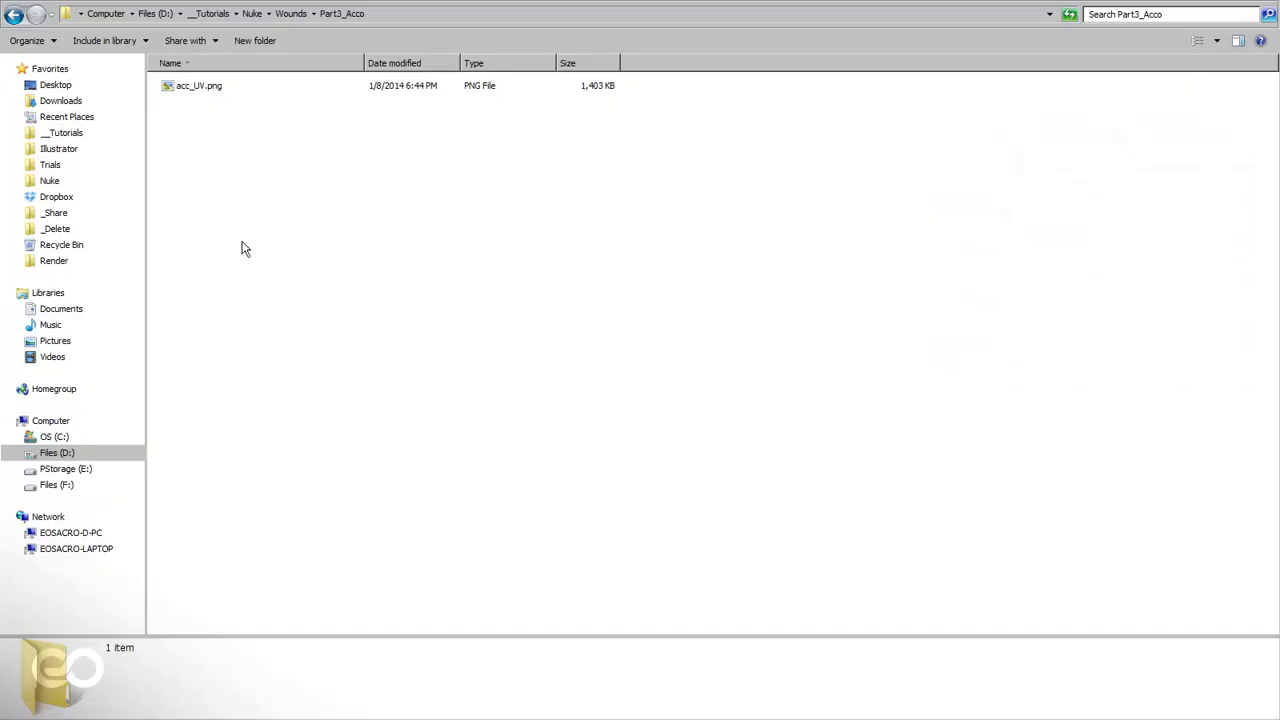
Preview acc_UV.png in the Part3_Acco folder and open it in Adobe Photoshop CS6
left_click(183, 92)
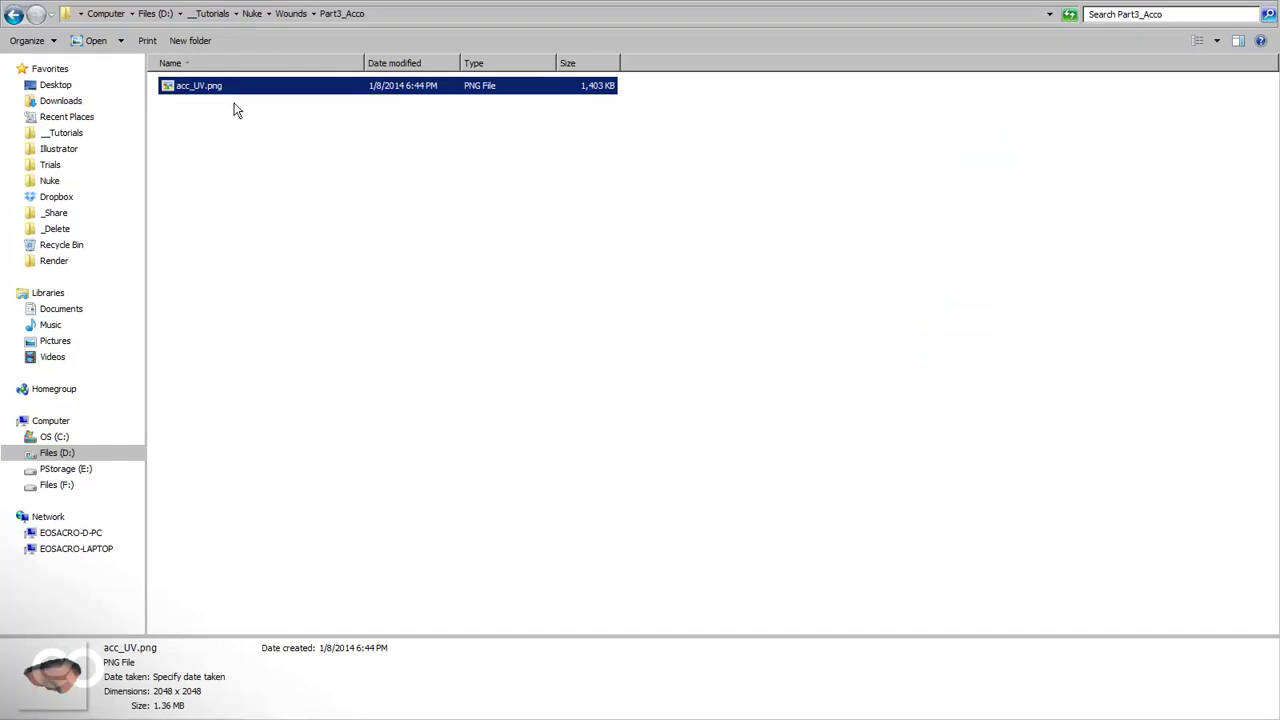
left_click(1238, 41)
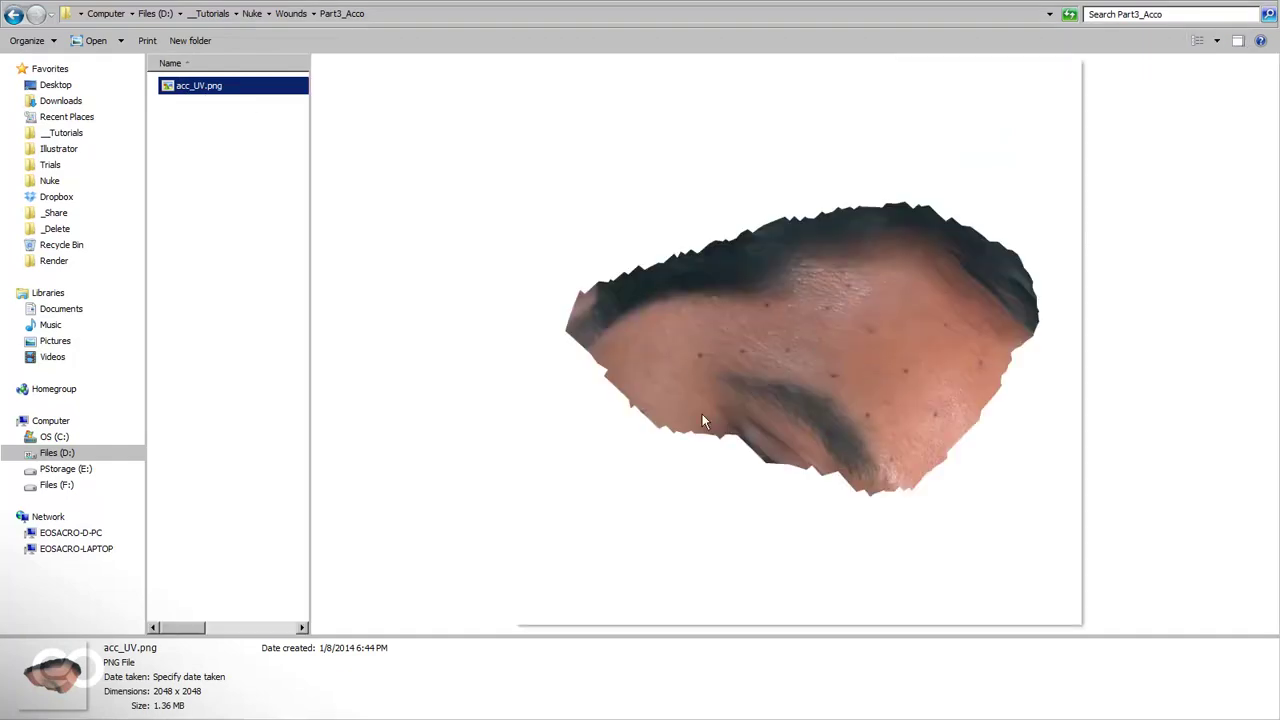
right_click(206, 89)
mouse_move(323, 283)
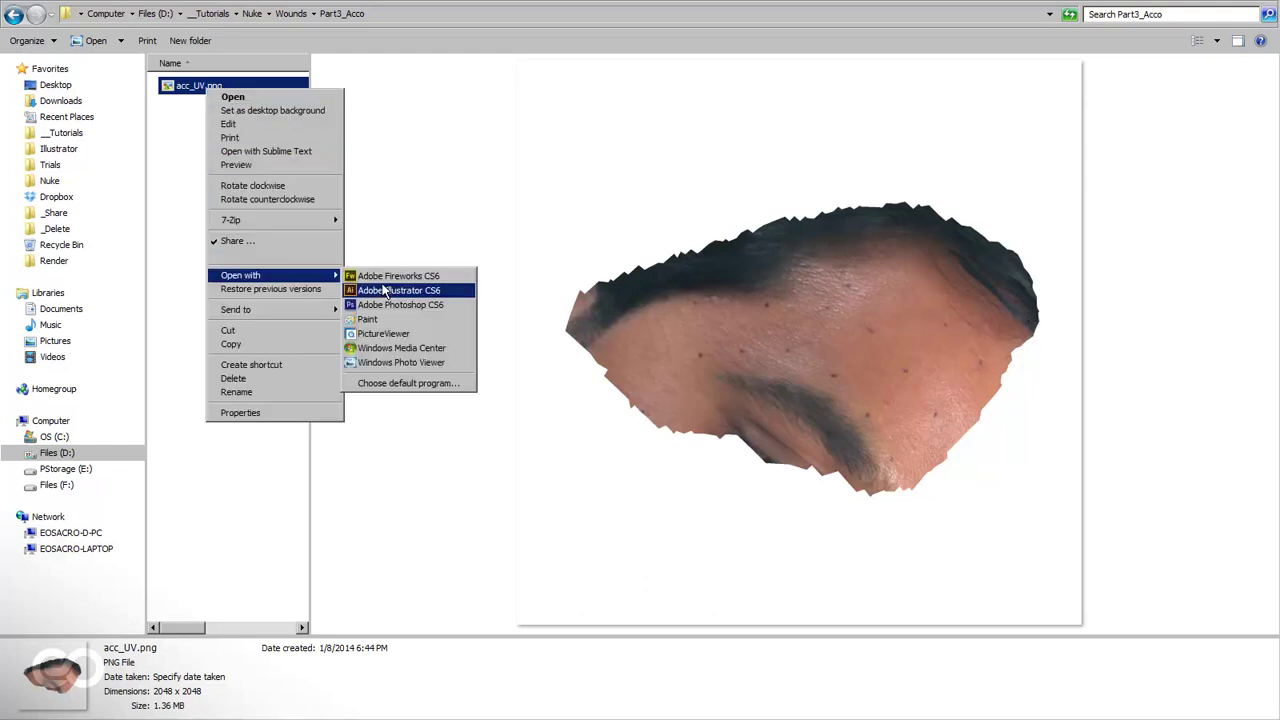
left_click(380, 303)
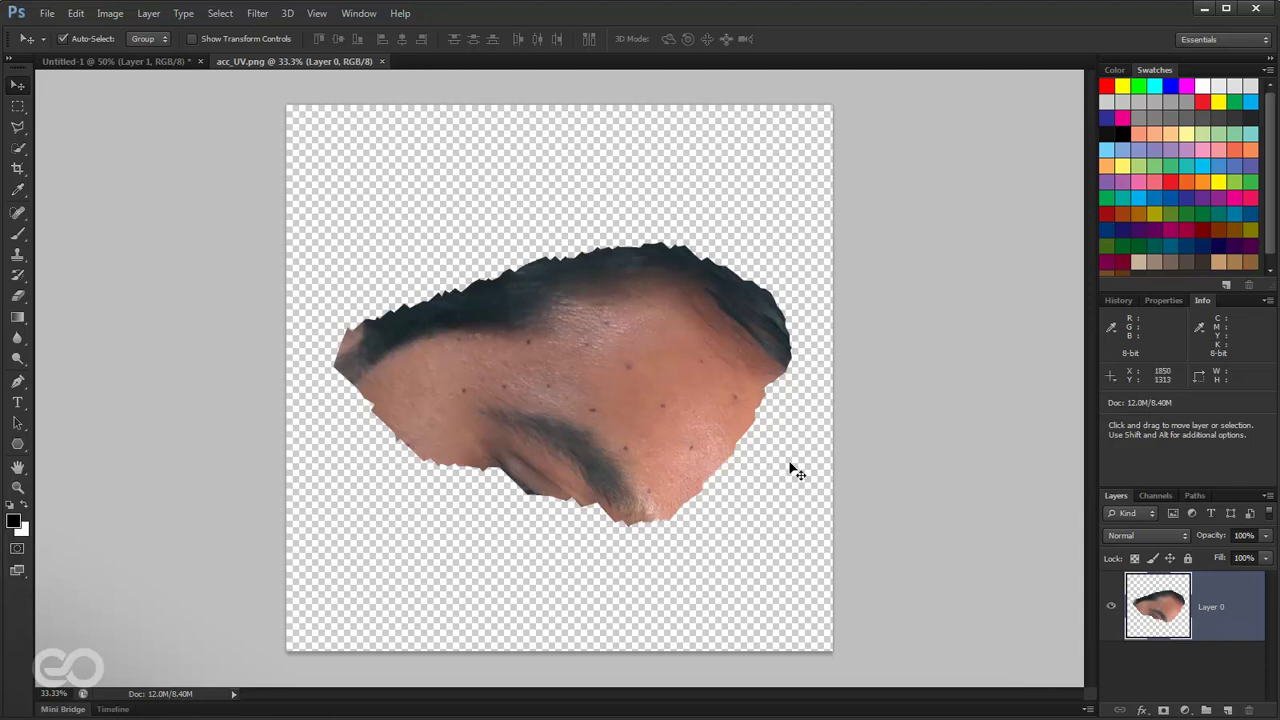
Copy the whole stitched wound image from Untitled-1 and paste it as a new layer in acc_UV.png
left_click(158, 62)
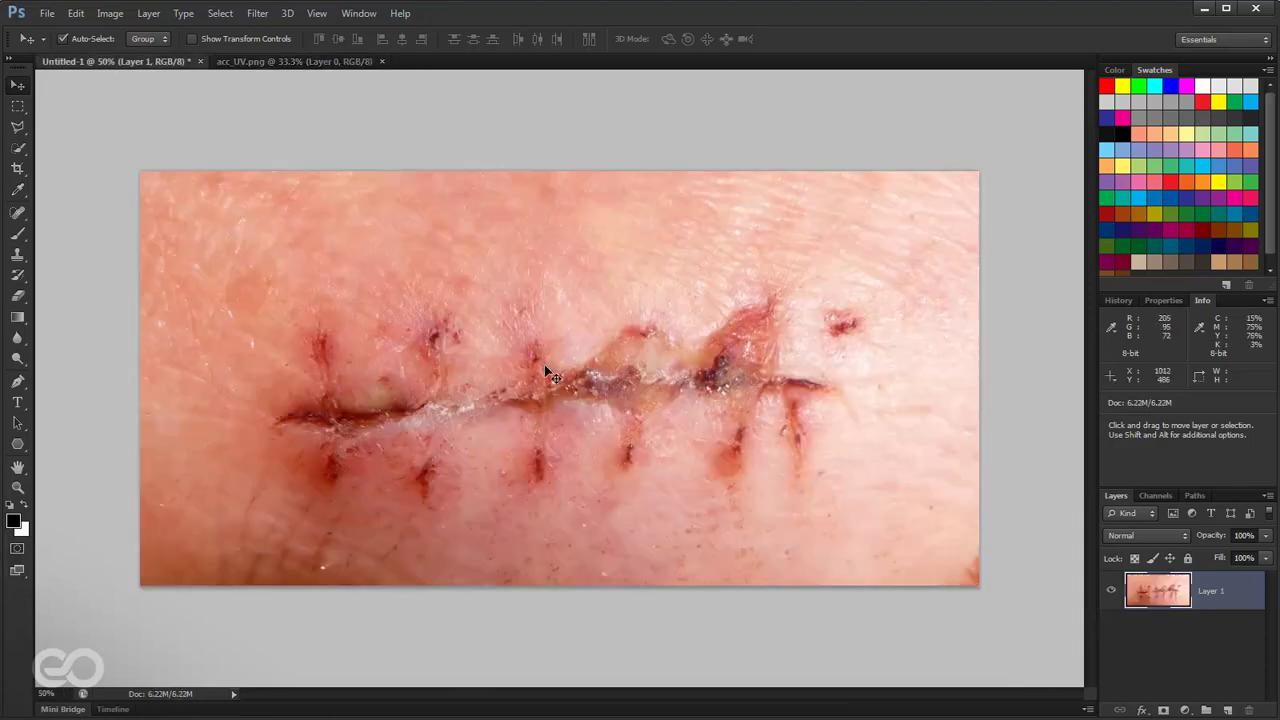
left_click(292, 61)
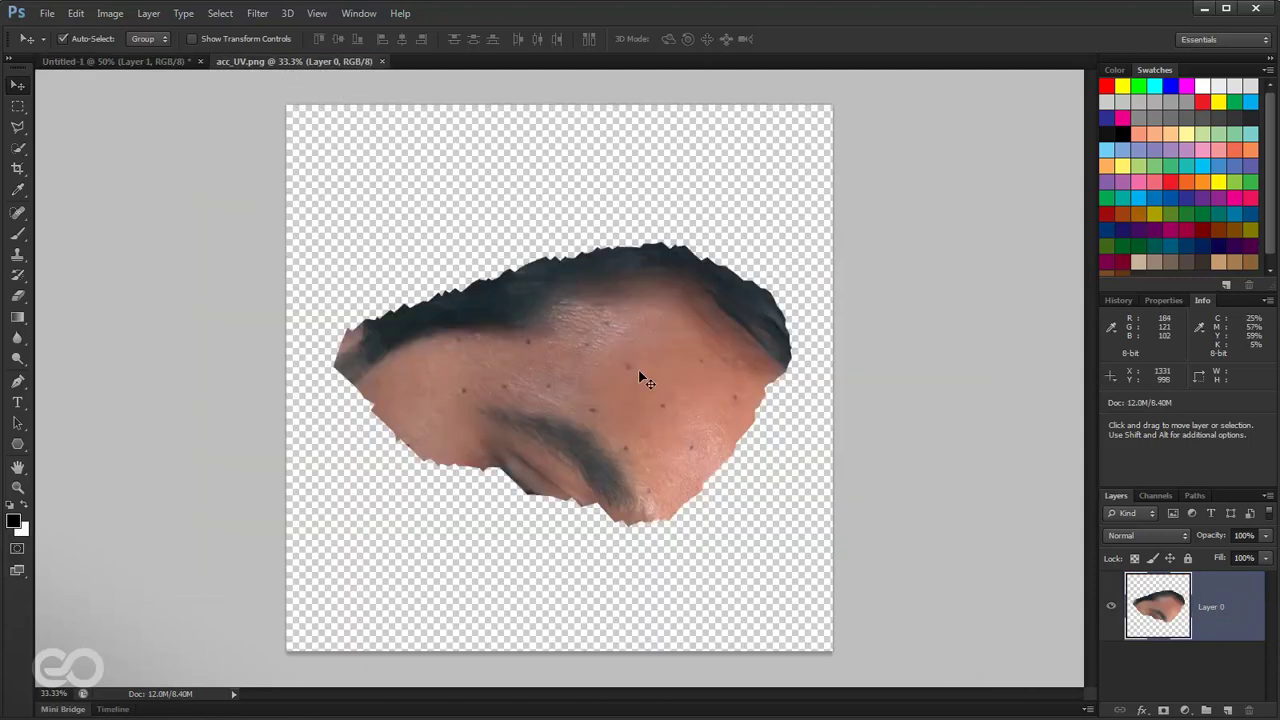
left_click(123, 62)
key("ctrl+a")
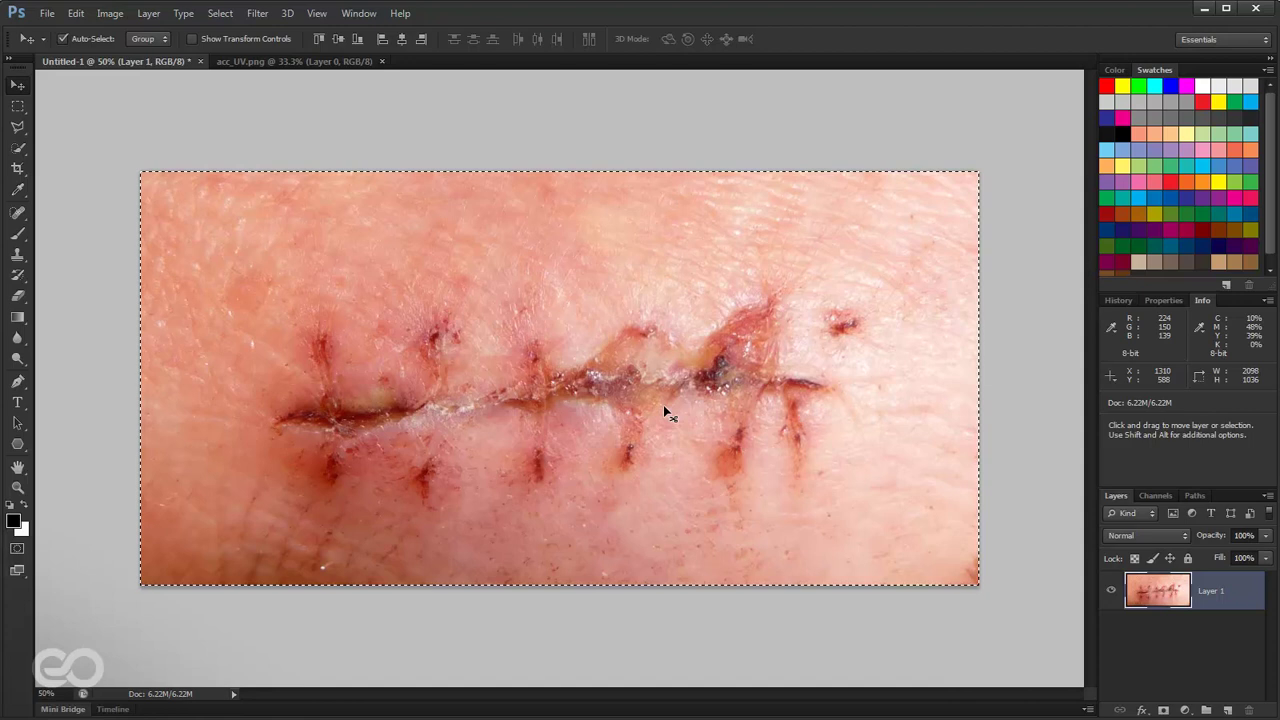
left_click(333, 59)
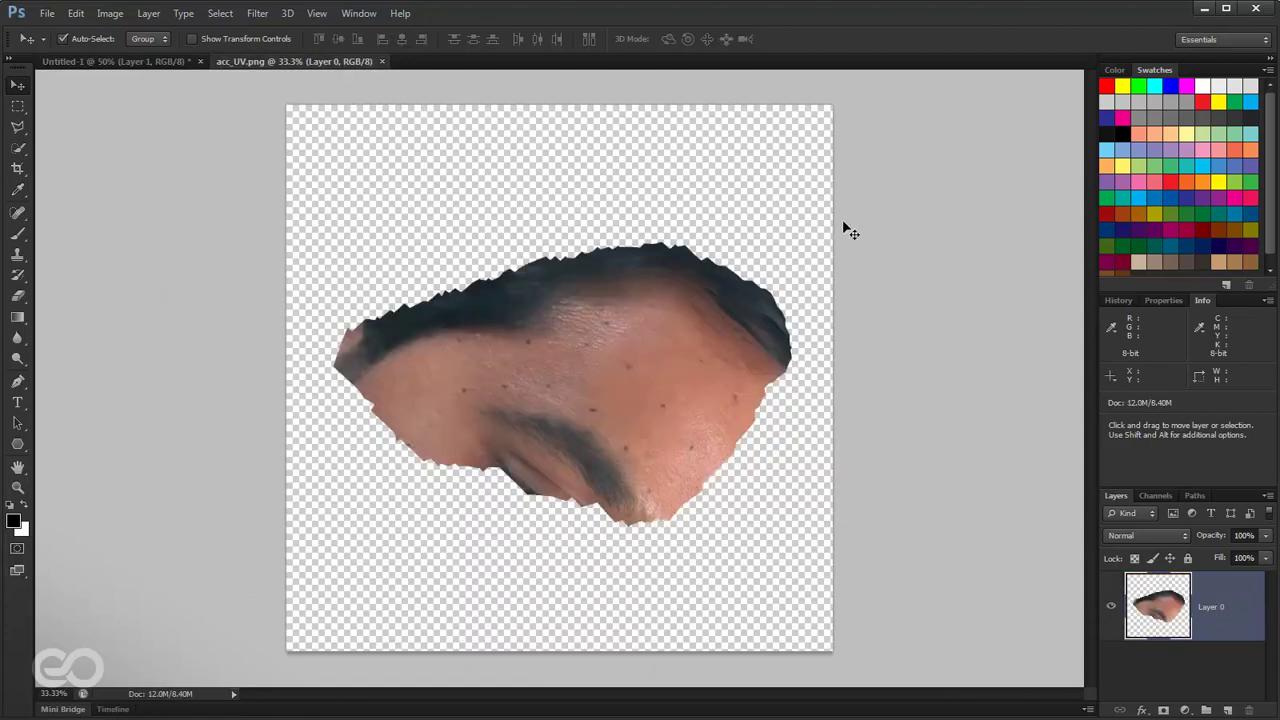
left_click(77, 14)
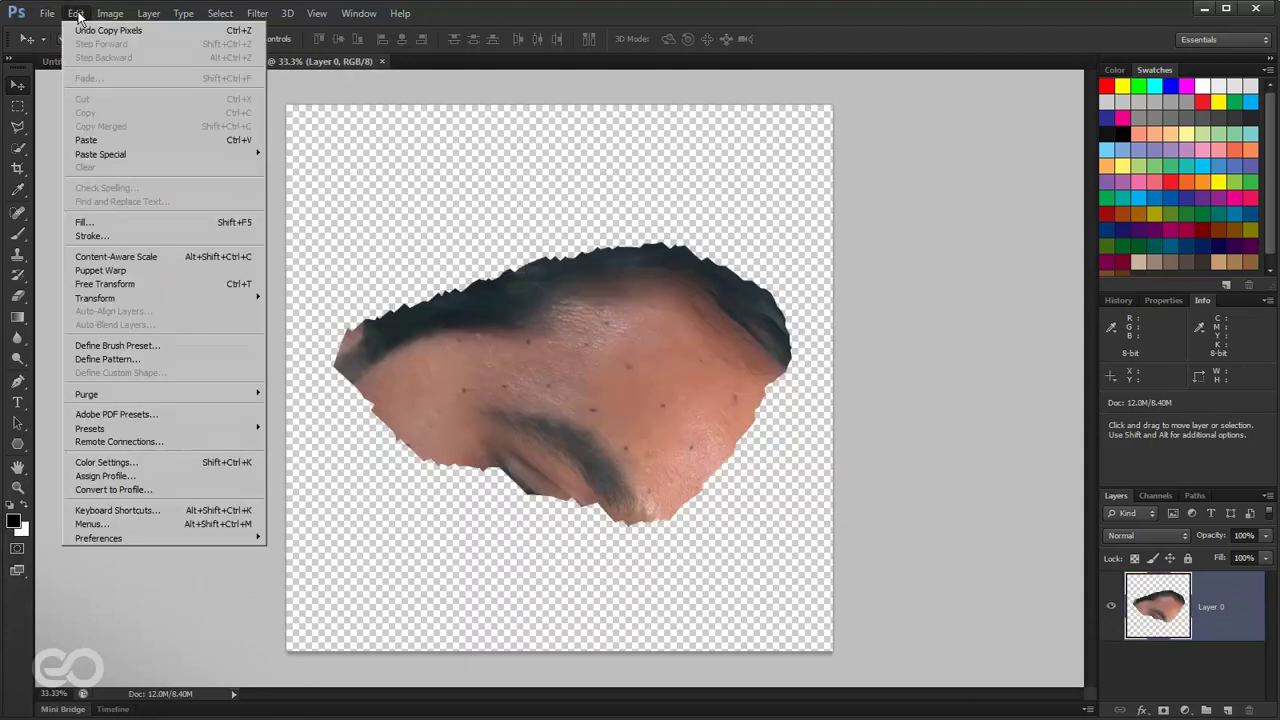
left_click(108, 141)
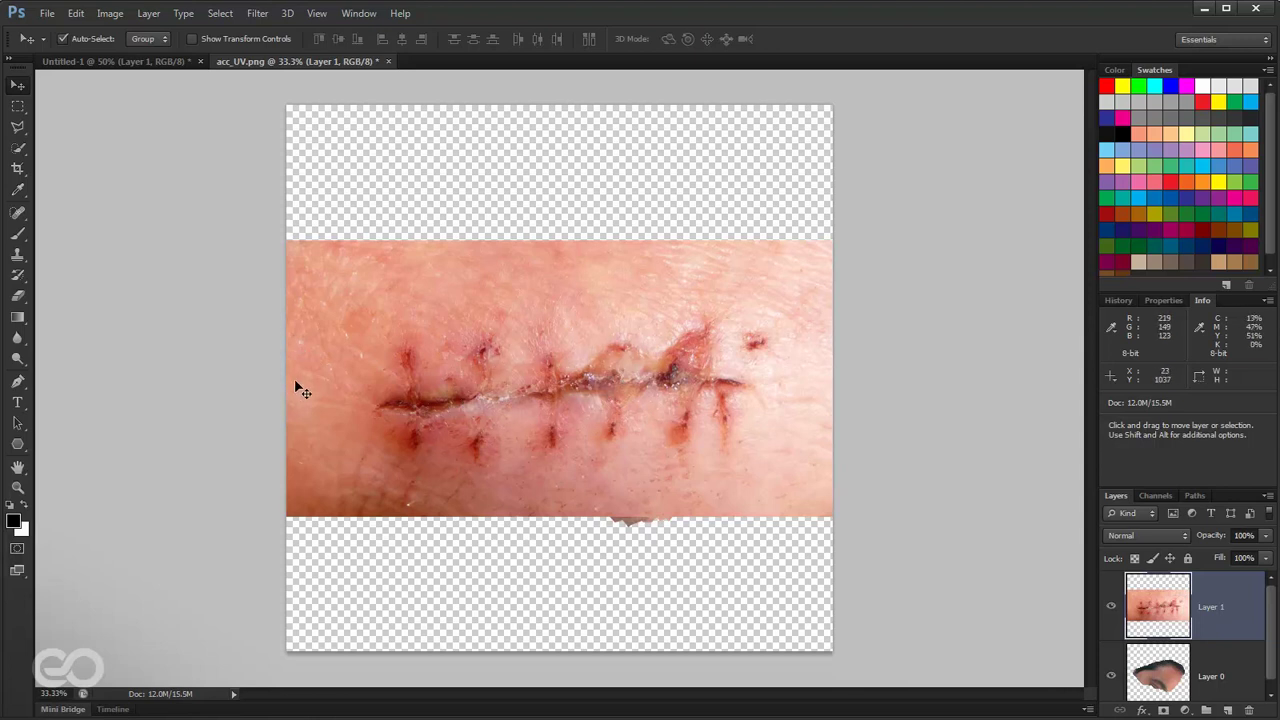
Widen the side panels and convert the pasted wound layer to a Smart Object
right_click(1204, 616)
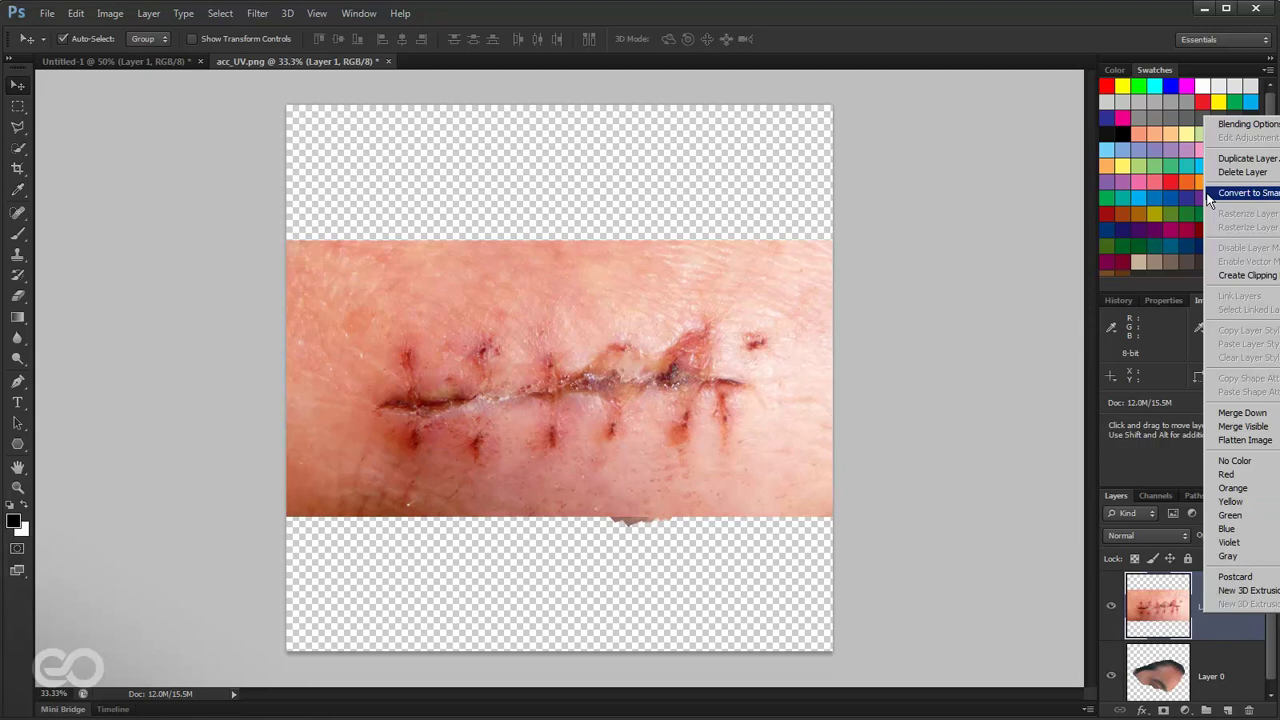
right_click(1207, 638)
right_click(1197, 629)
left_click(1085, 634)
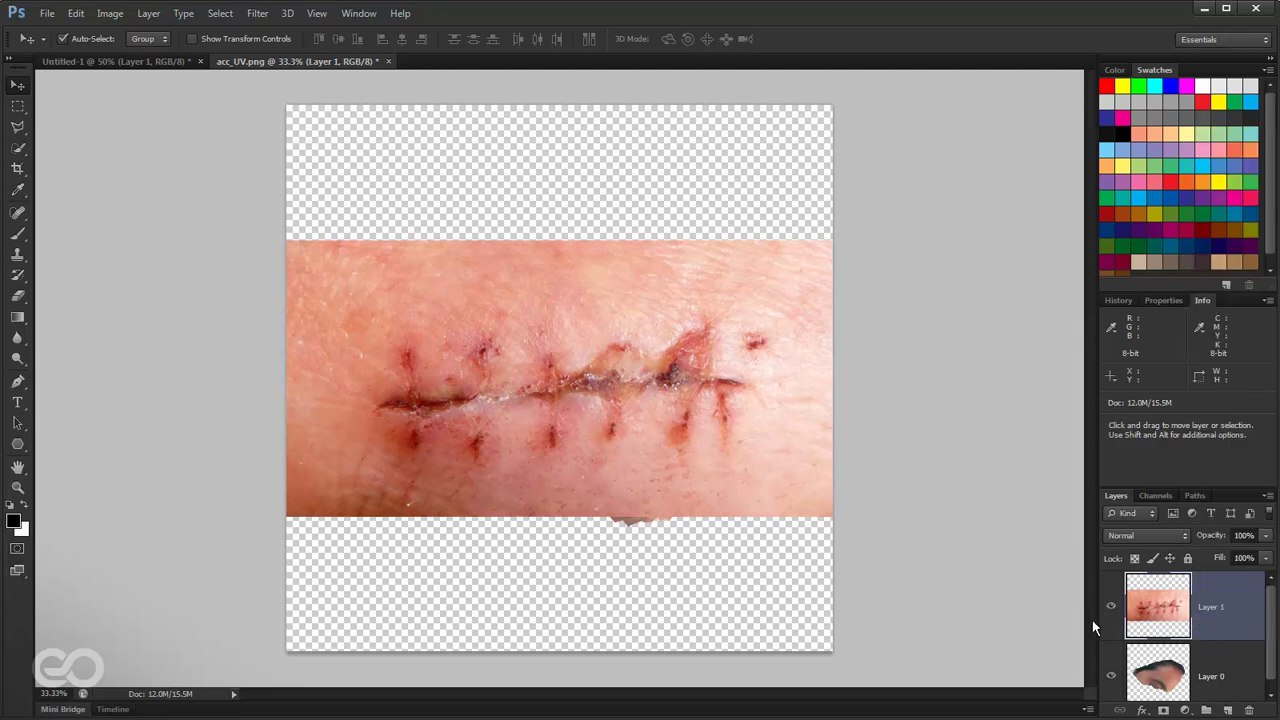
left_click_drag(1094, 622, 1004, 623)
right_click(1133, 616)
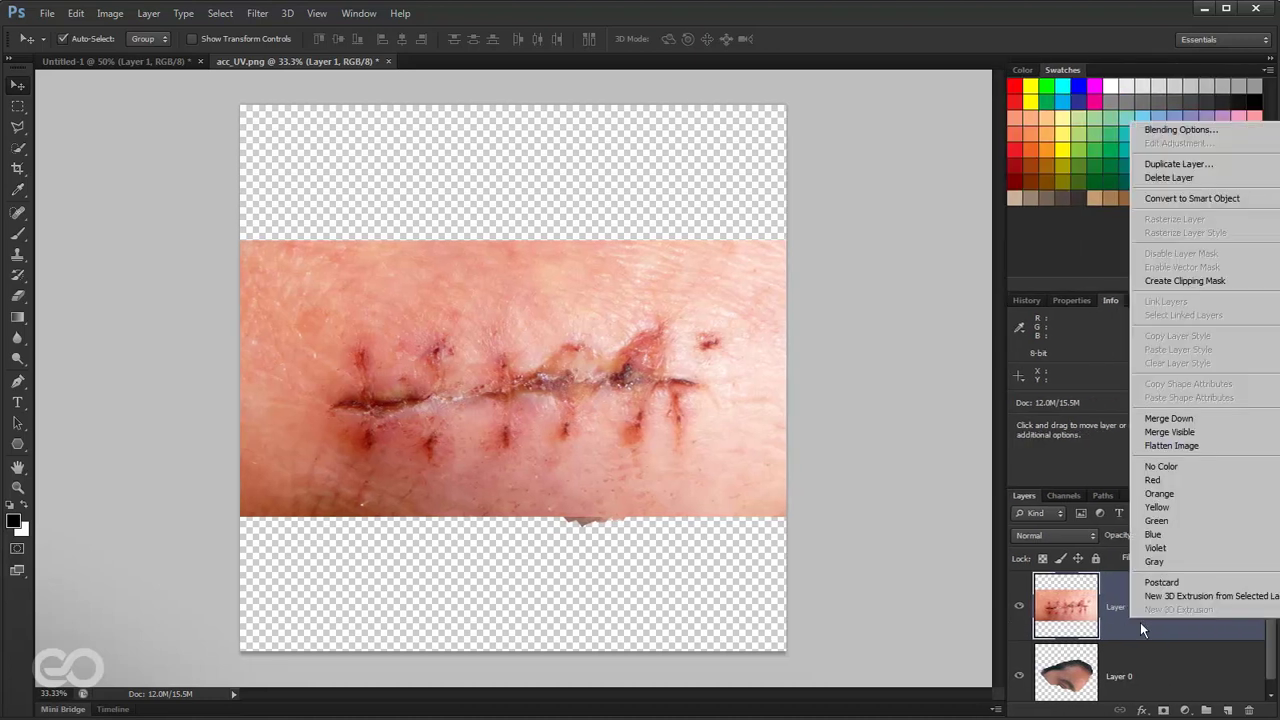
left_click(1176, 199)
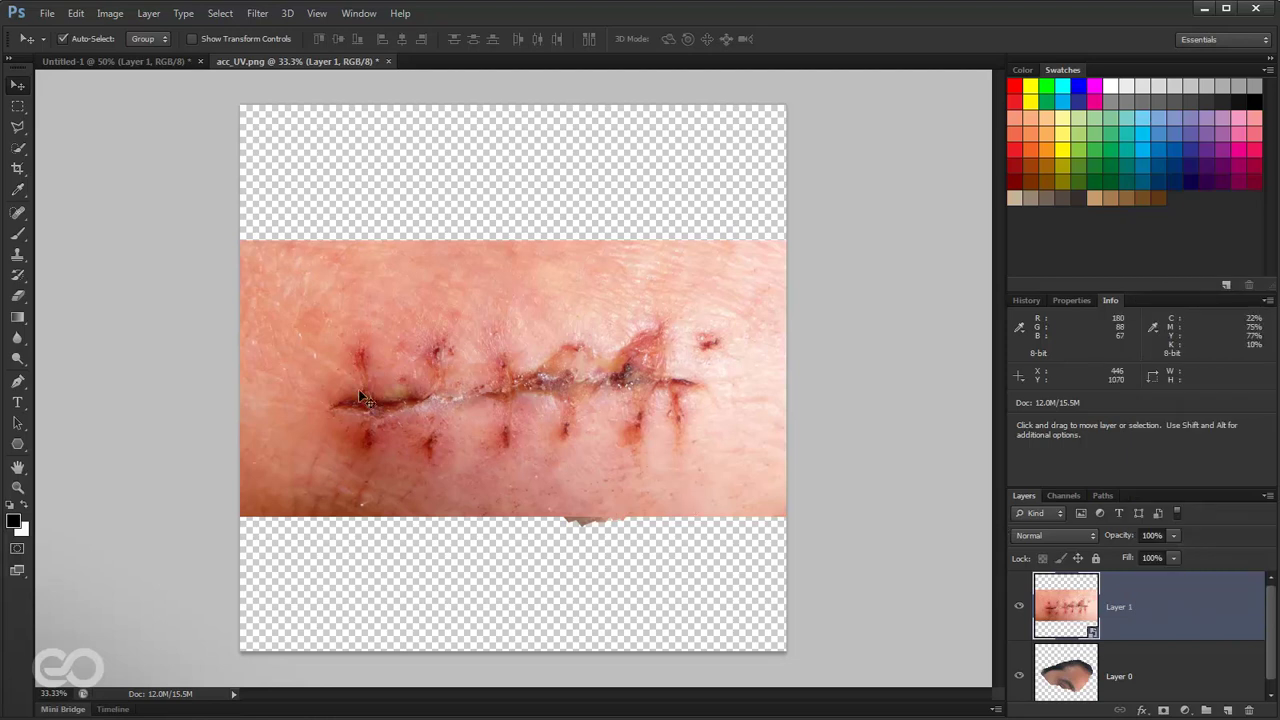
Try shrinking the wound Smart Object and enlarging it back to the canvas width, and inspect its detail up close
key("ctrl+t")
left_click_drag(799, 241, 357, 459, "shift")
key("Return")
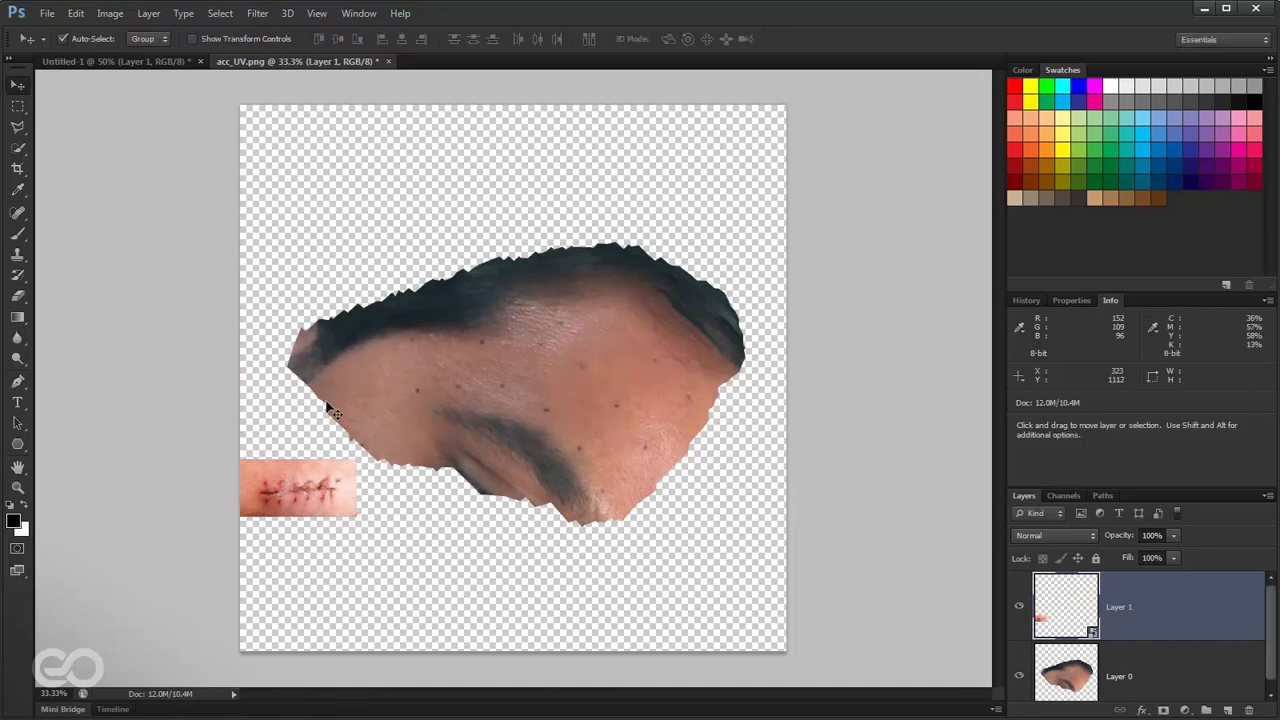
key("ctrl+t")
left_click_drag(360, 457, 788, 242, "shift")
key("Return")
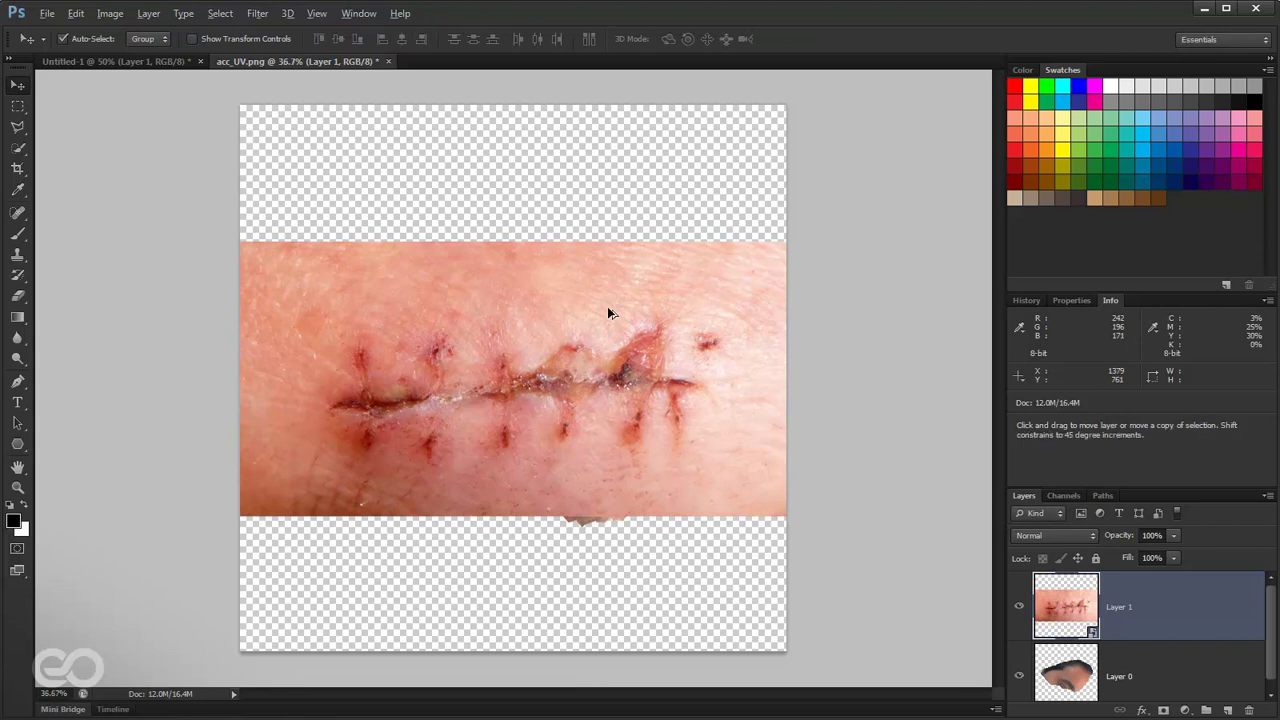
scroll(607, 309, "up", 6, "alt")
scroll(437, 424, "down", 6, "alt")
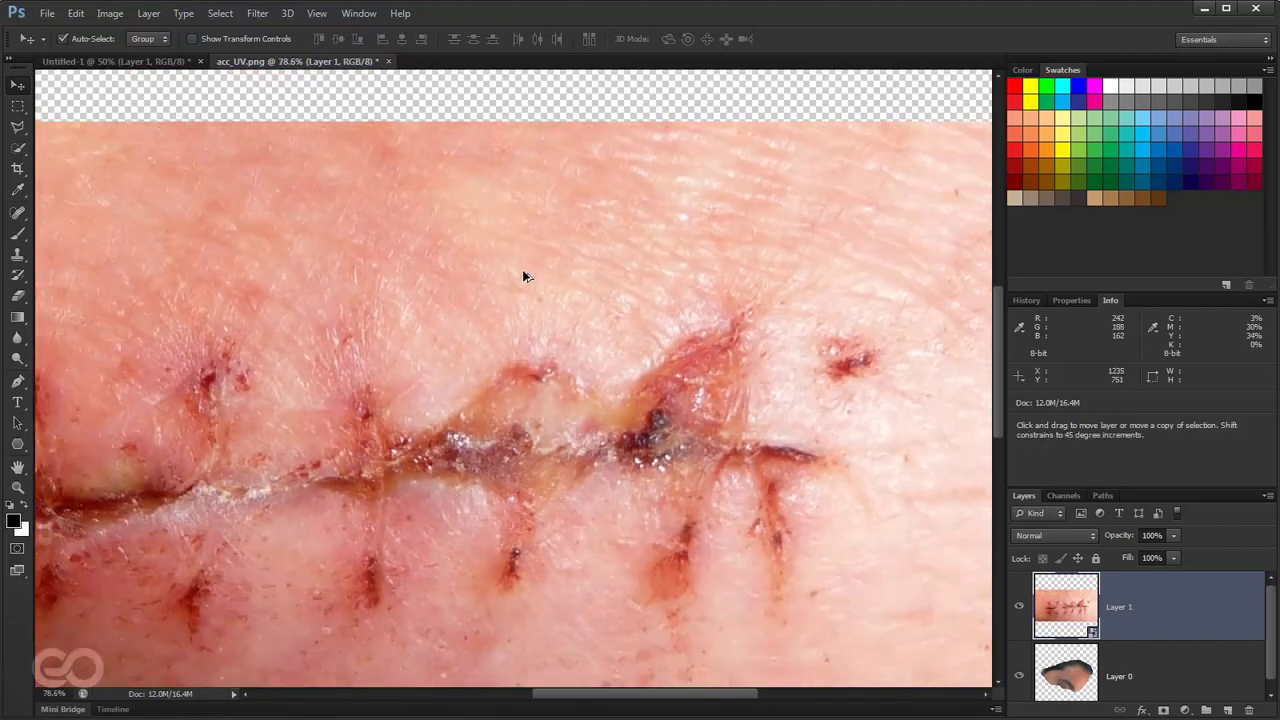
scroll(452, 349, "down", 1, "alt")
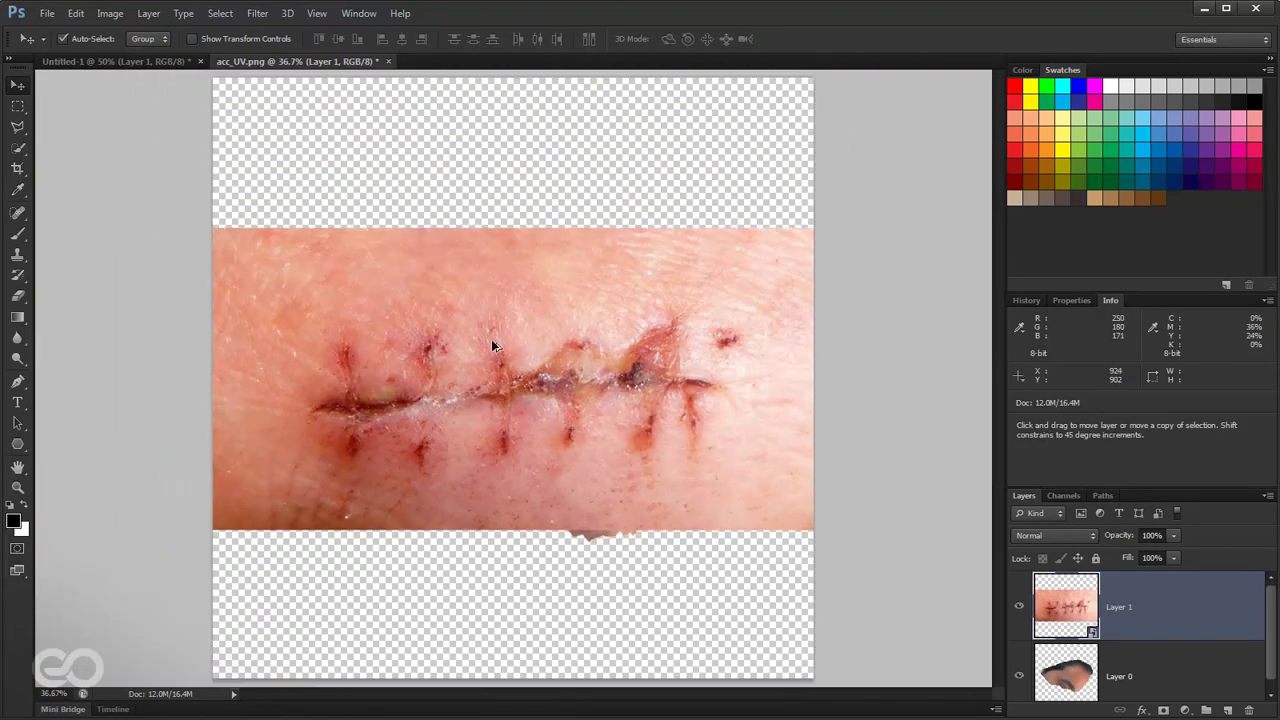
Scale the wound layer to about 34%, rotate it about 26.7° and place it on the forehead above the eyebrow
key("ctrl+t")
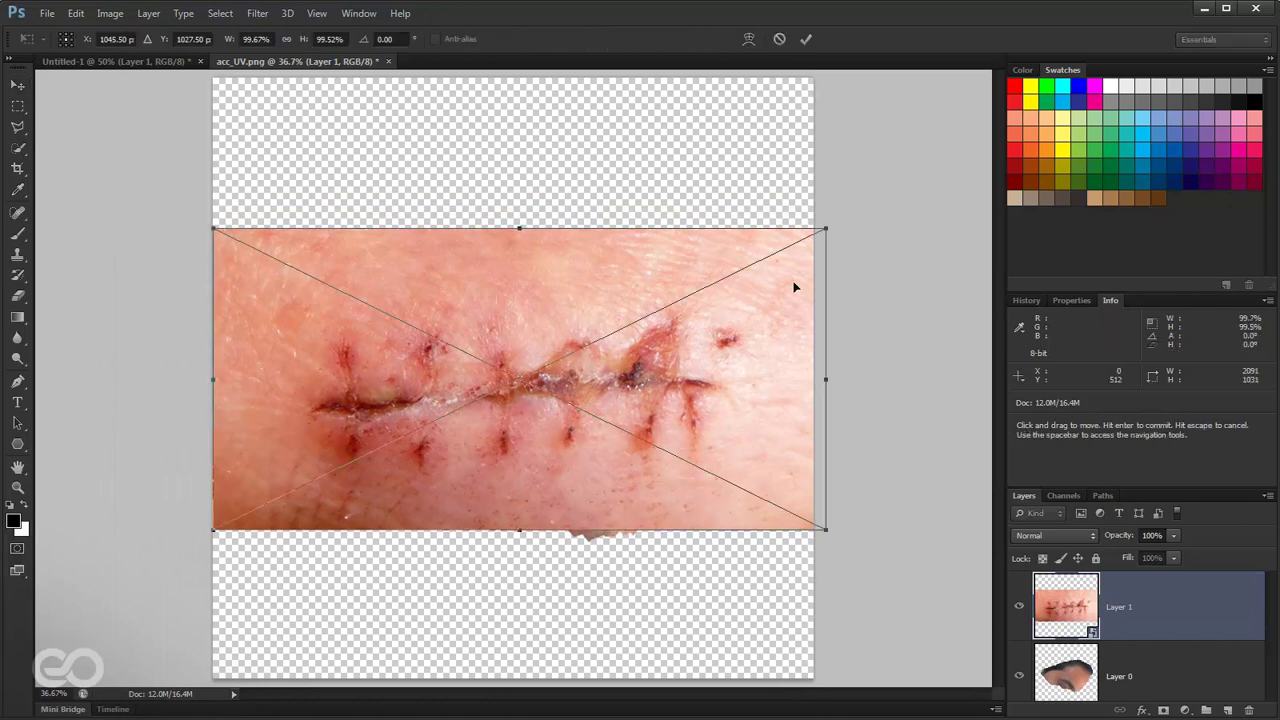
left_click_drag(812, 230, 527, 375, "shift")
left_click_drag(440, 440, 661, 362)
left_click_drag(760, 296, 663, 366)
left_click_drag(595, 398, 667, 418)
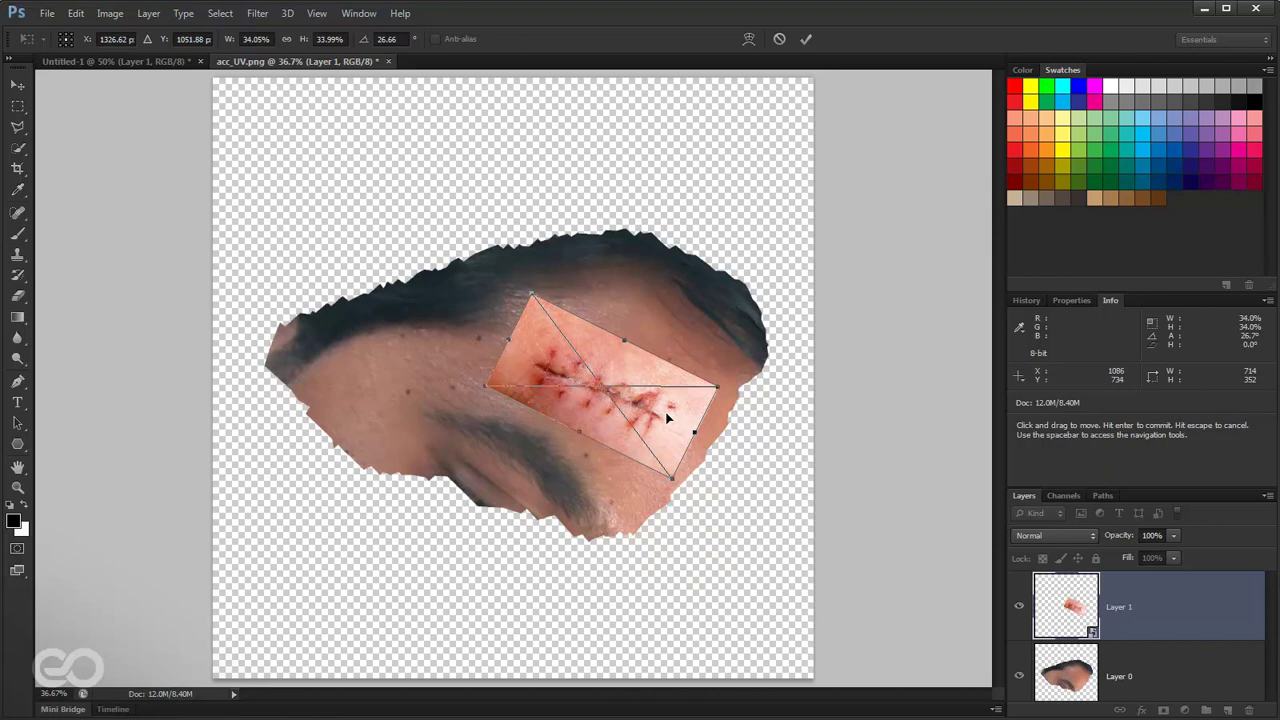
key("Return")
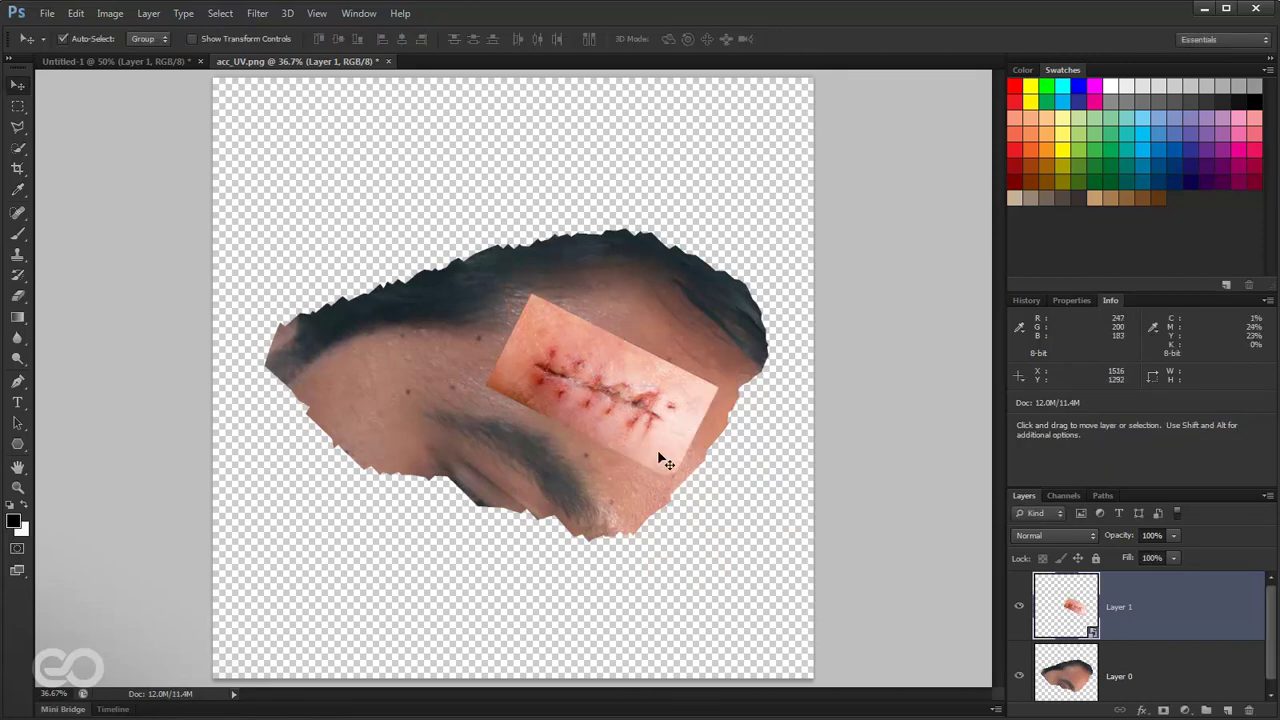
key("shift")
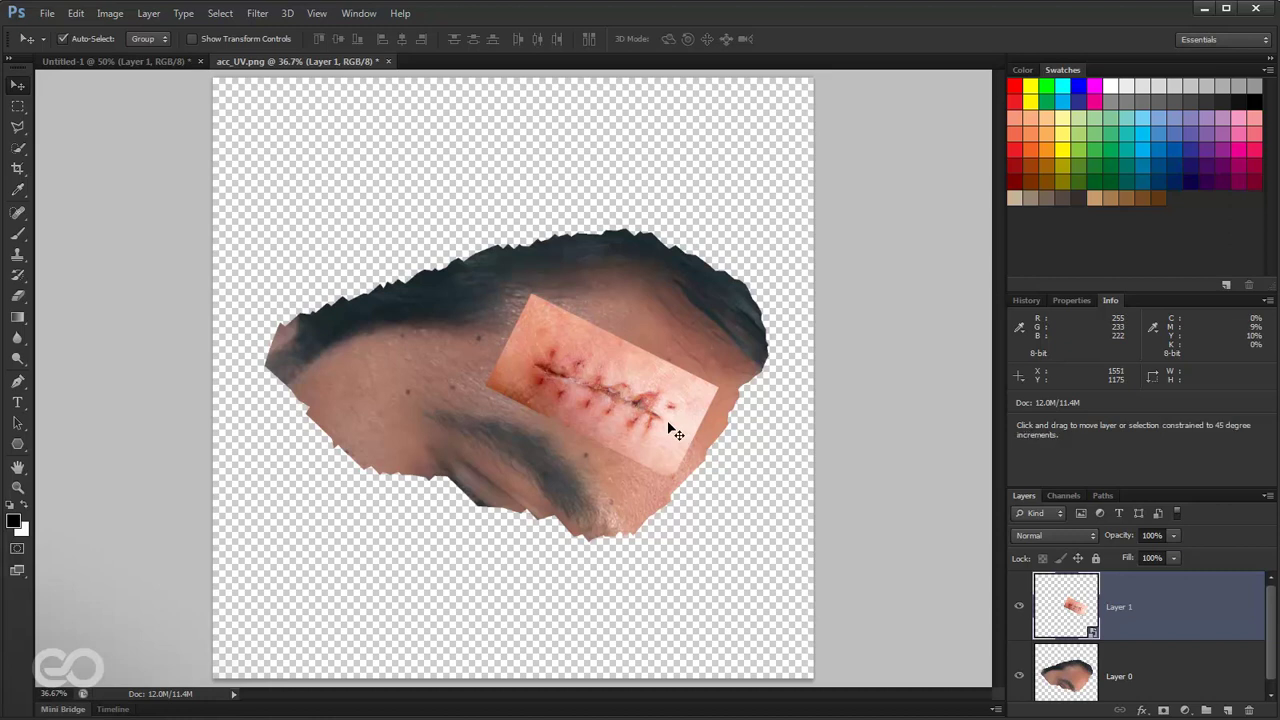
Add a Levels adjustment above the wound, clip it to Layer 1 and apply the automatic levels correction
left_click(1185, 710)
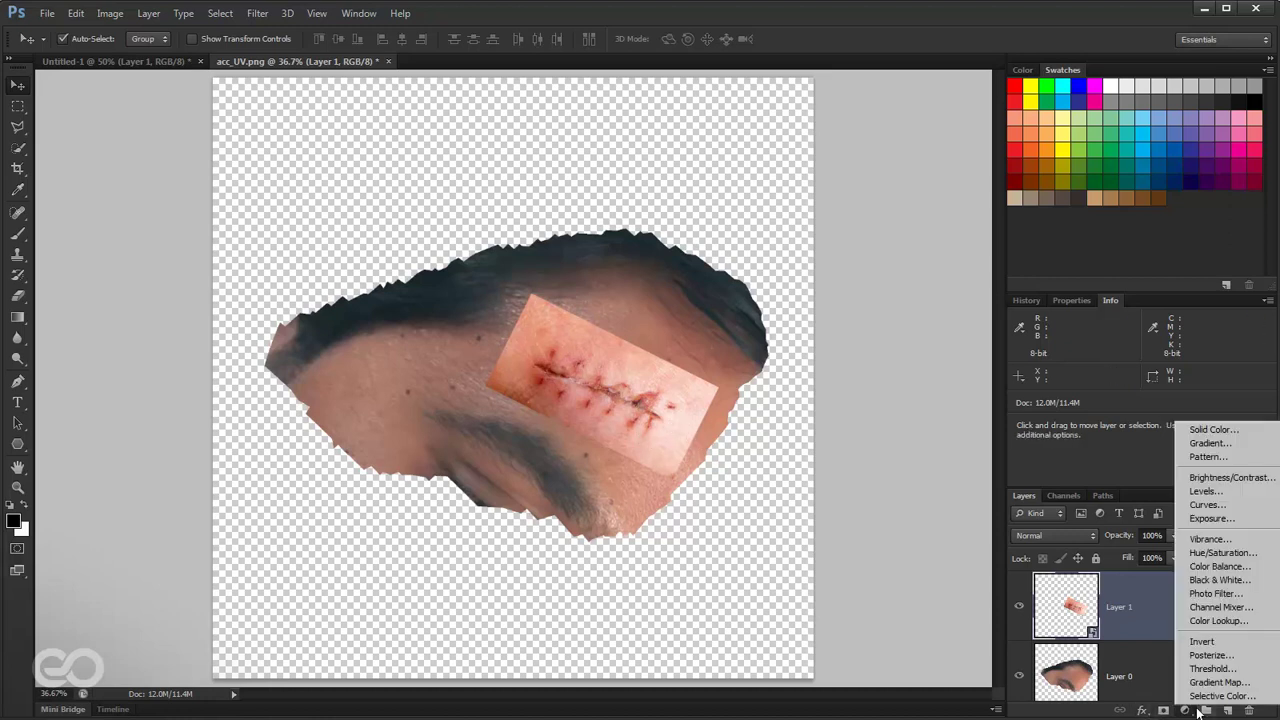
left_click(1205, 492)
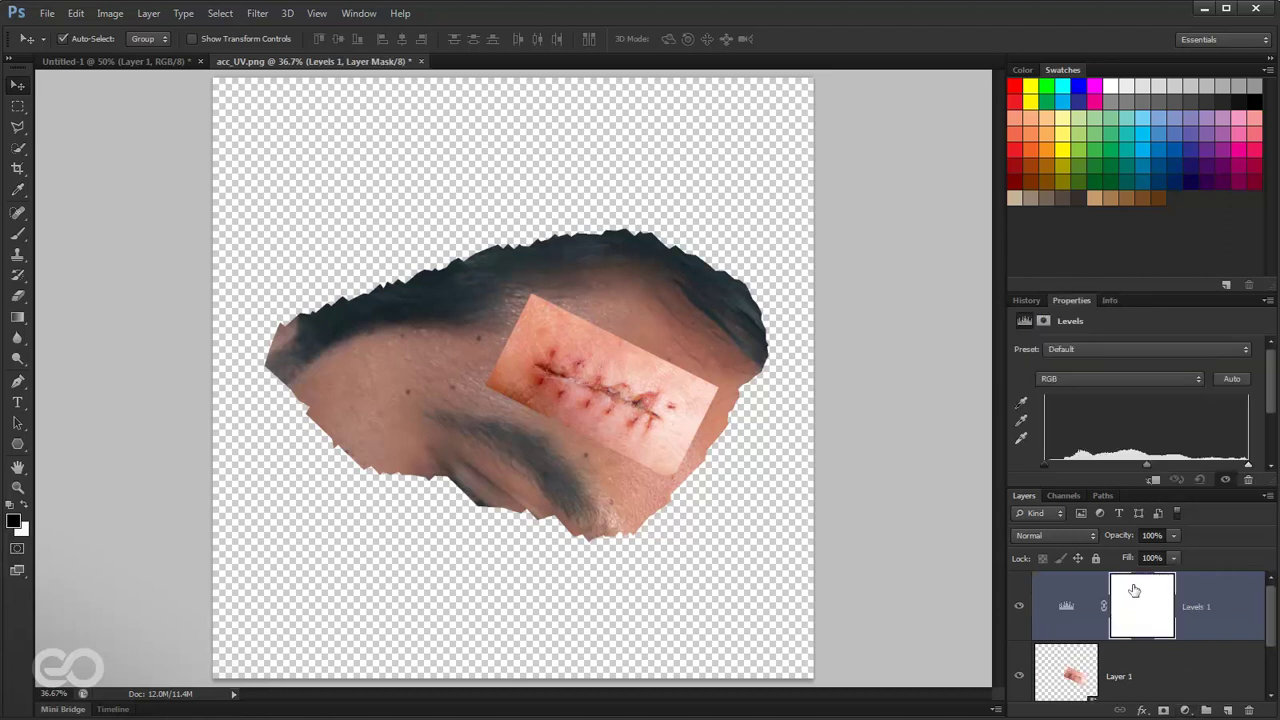
left_click(1178, 638, "alt")
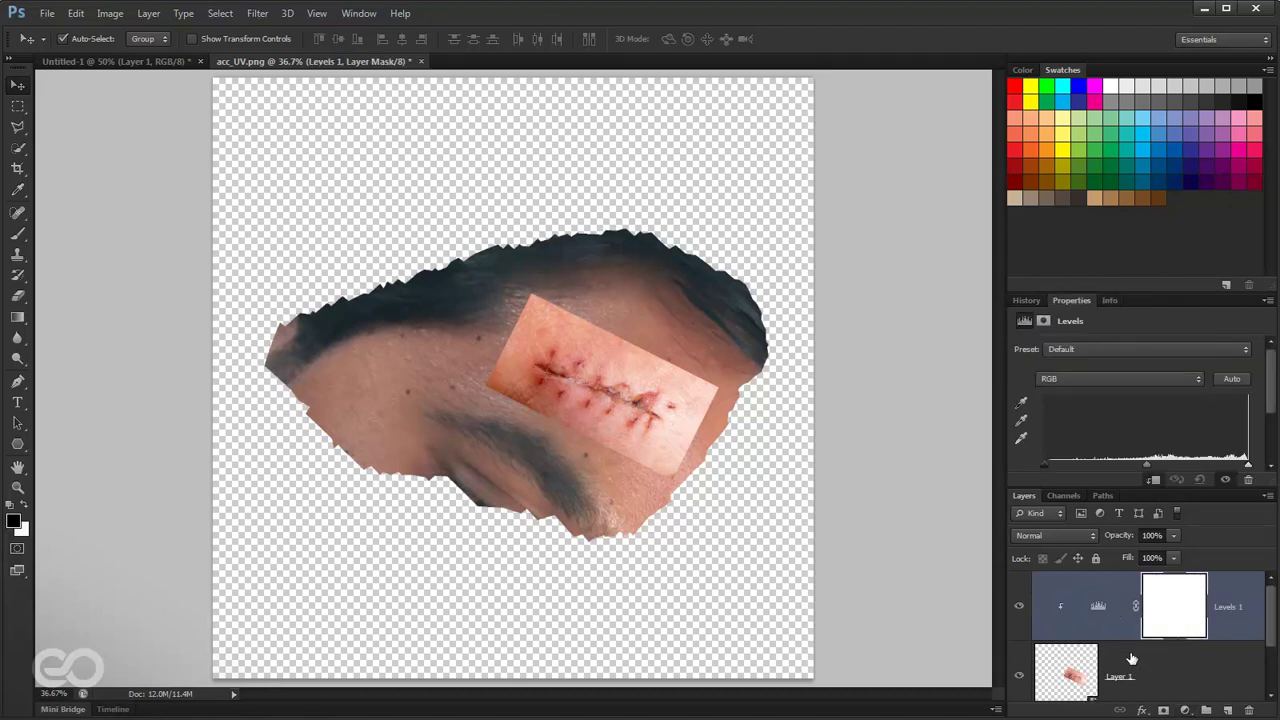
left_click(1239, 381)
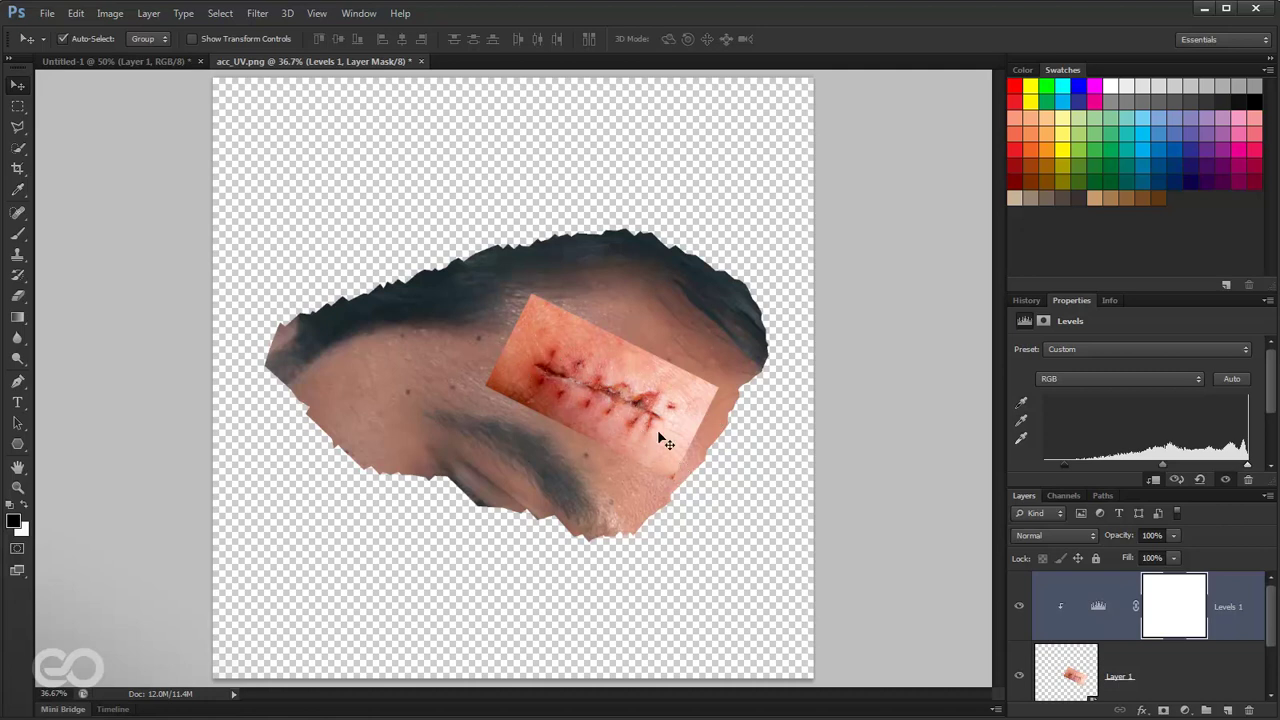
Open the contents of the Layer 1 wound Smart Object for editing and suppress future save reminders
scroll(1060, 600, "down", 2)
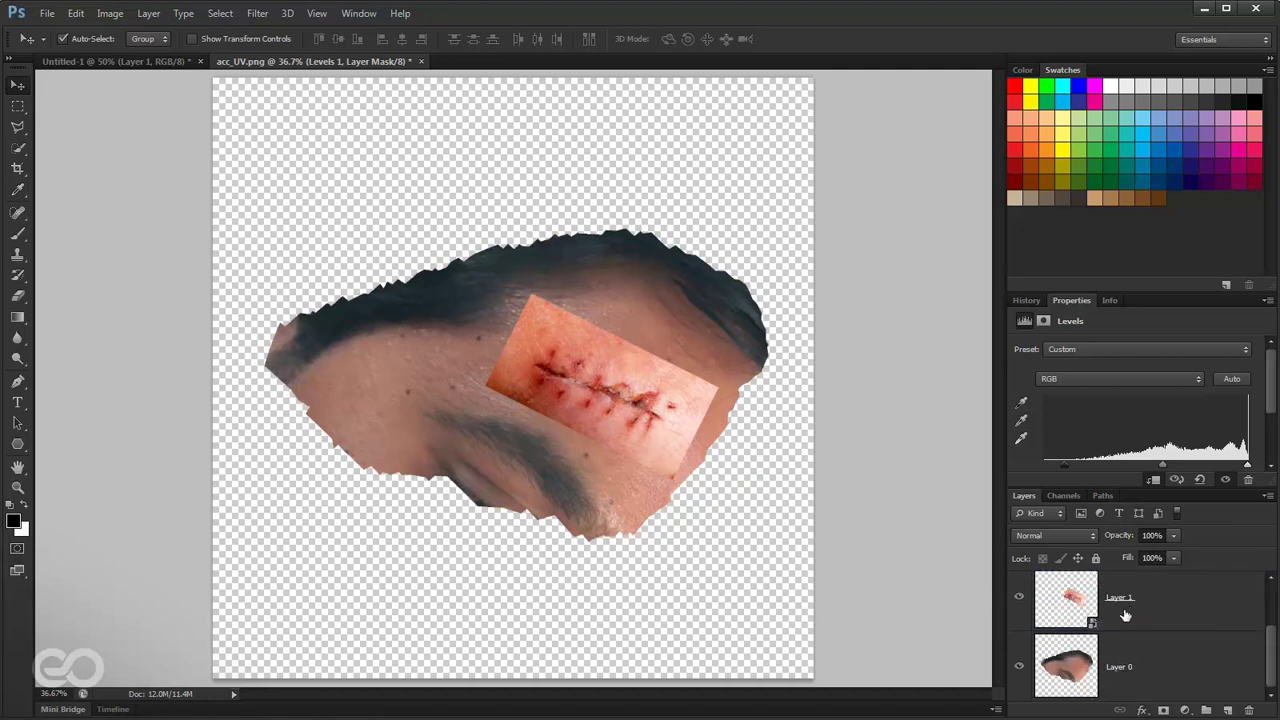
scroll(1065, 675, "up", 1)
left_click(1065, 672)
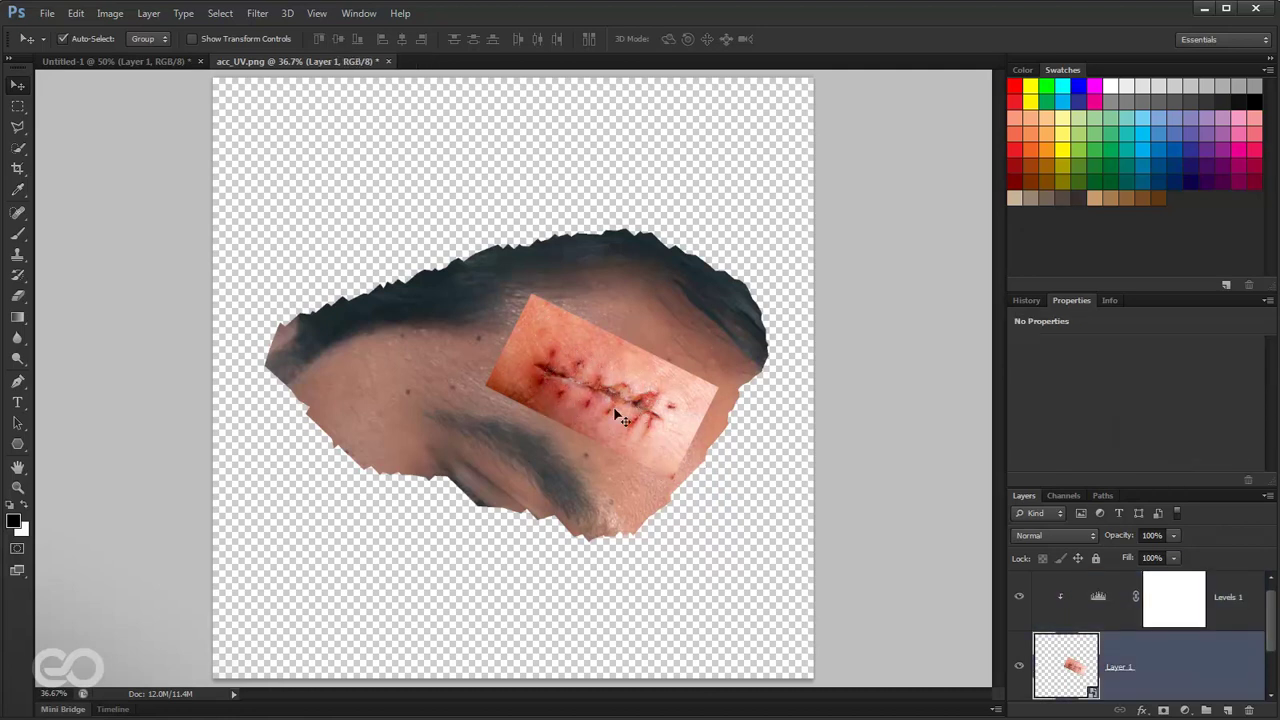
right_click(1080, 676)
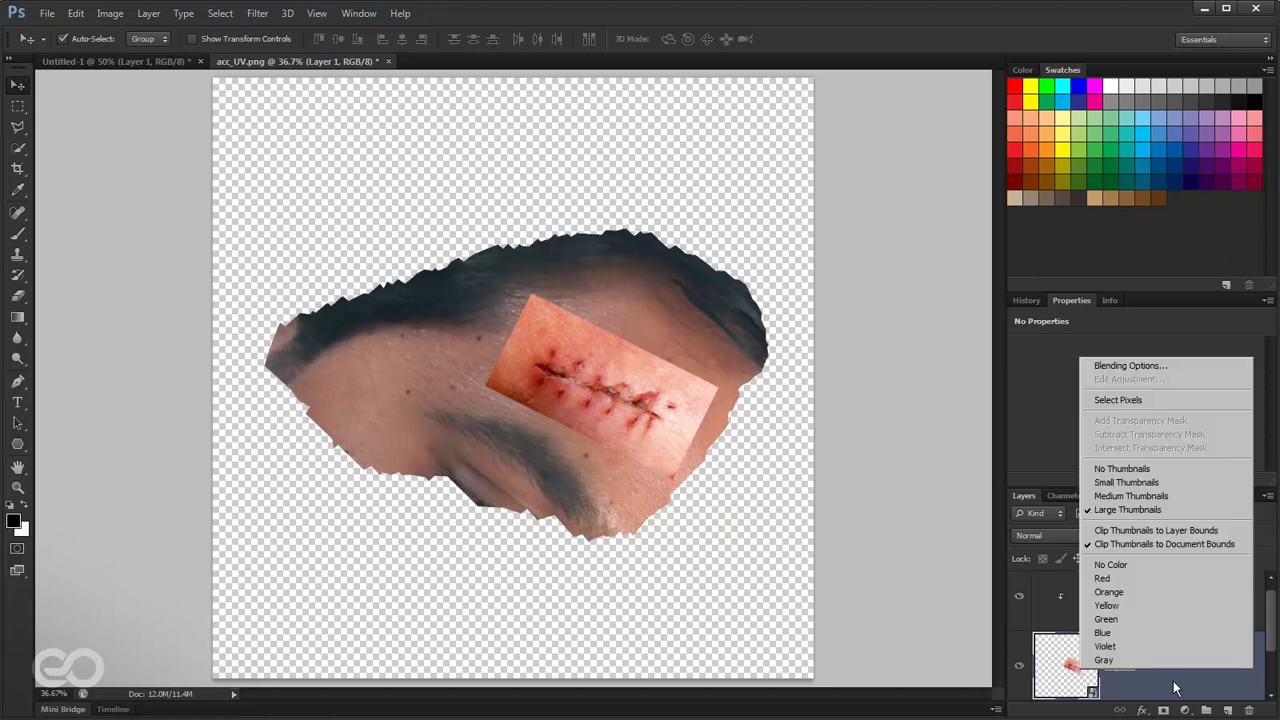
right_click(1133, 680)
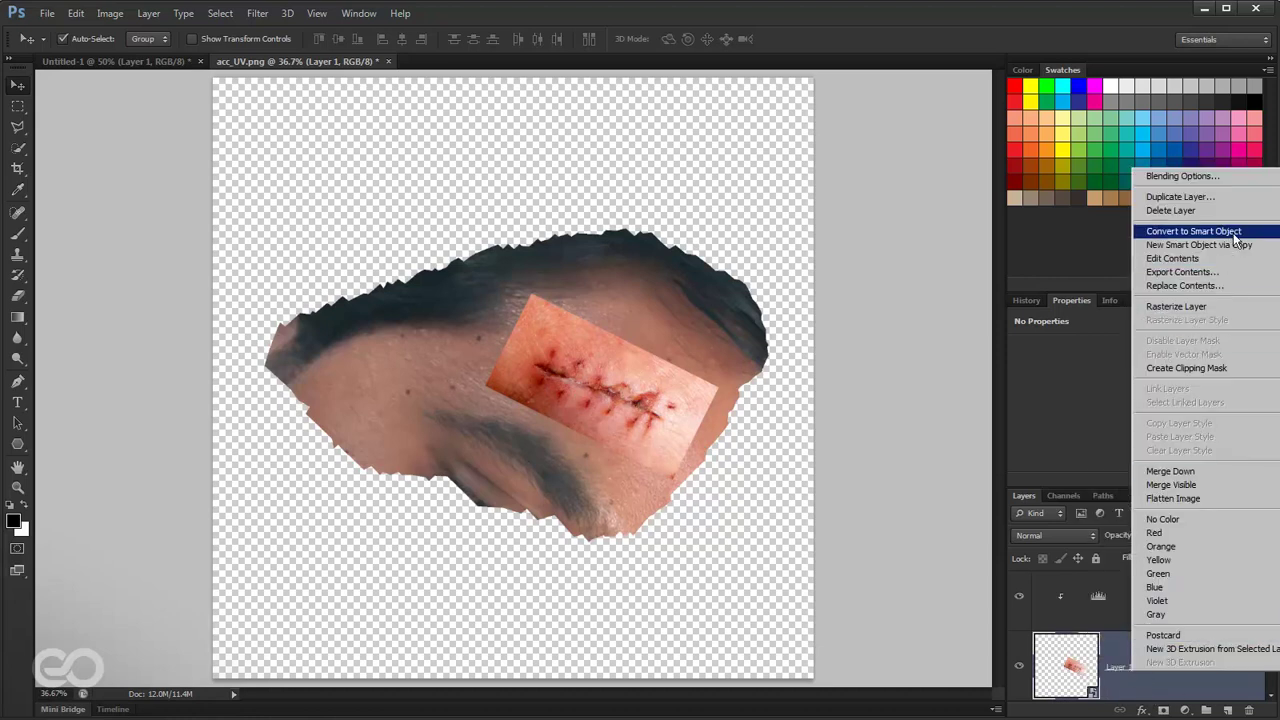
left_click(1172, 258)
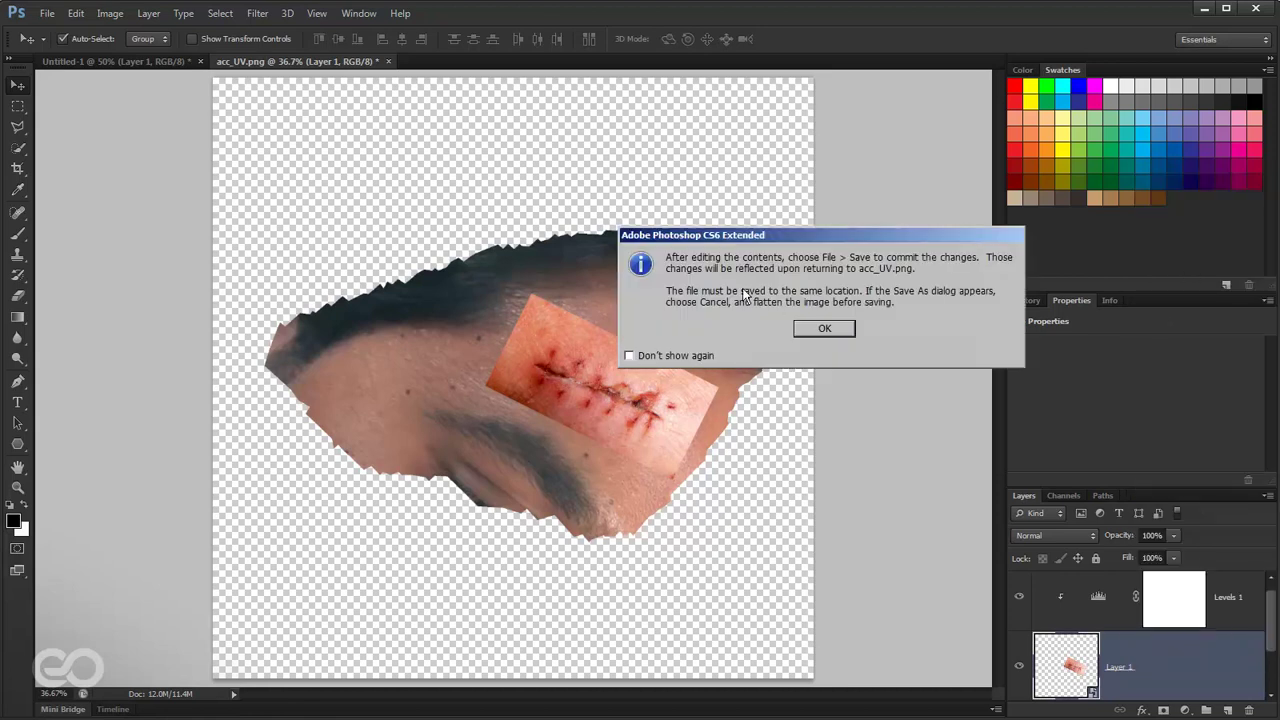
left_click(697, 355)
left_click(825, 329)
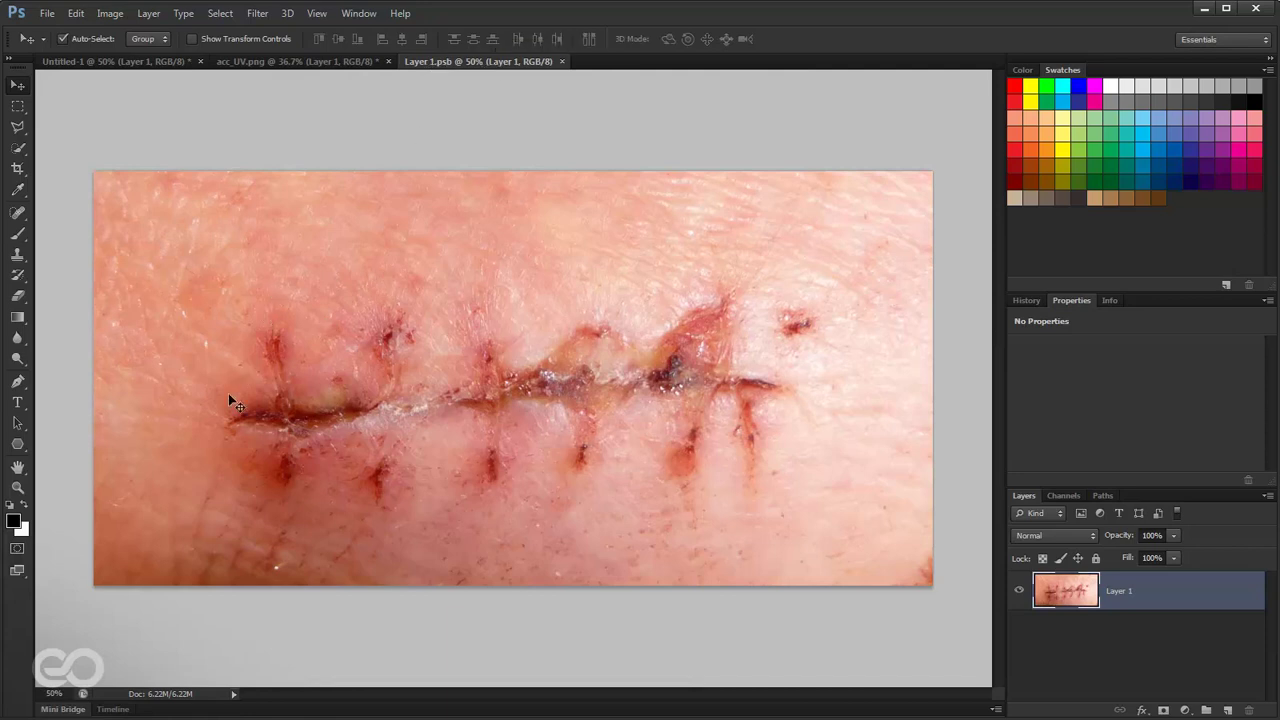
left_click(334, 61)
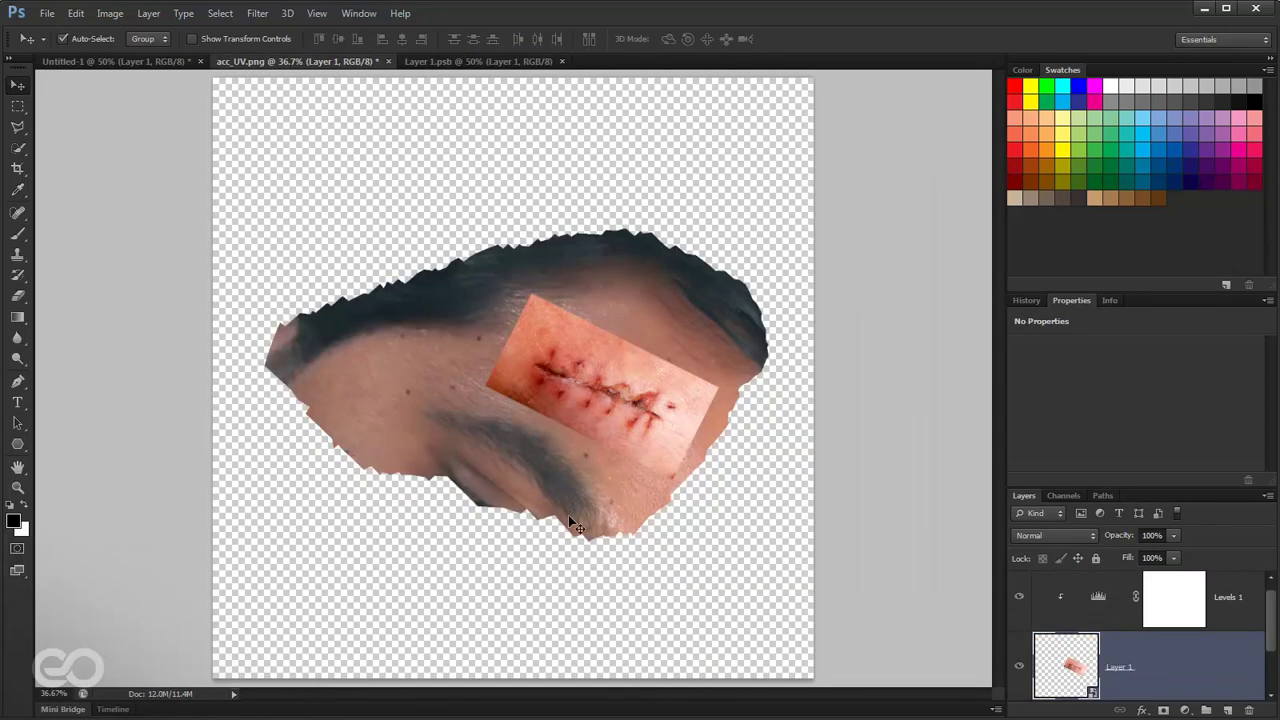
left_click(484, 61)
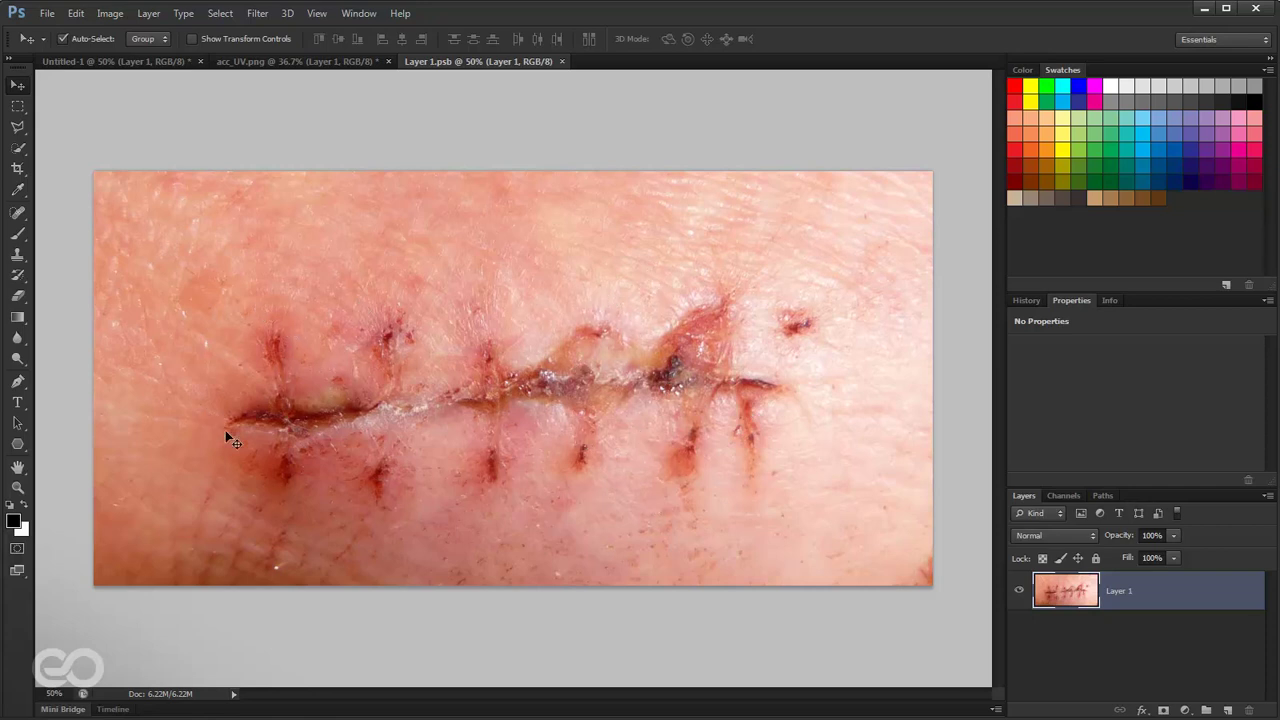
Compare the colour channels of the wound image, add a layer mask to Layer 1 from the Blue channel and invert it
left_click(1060, 495)
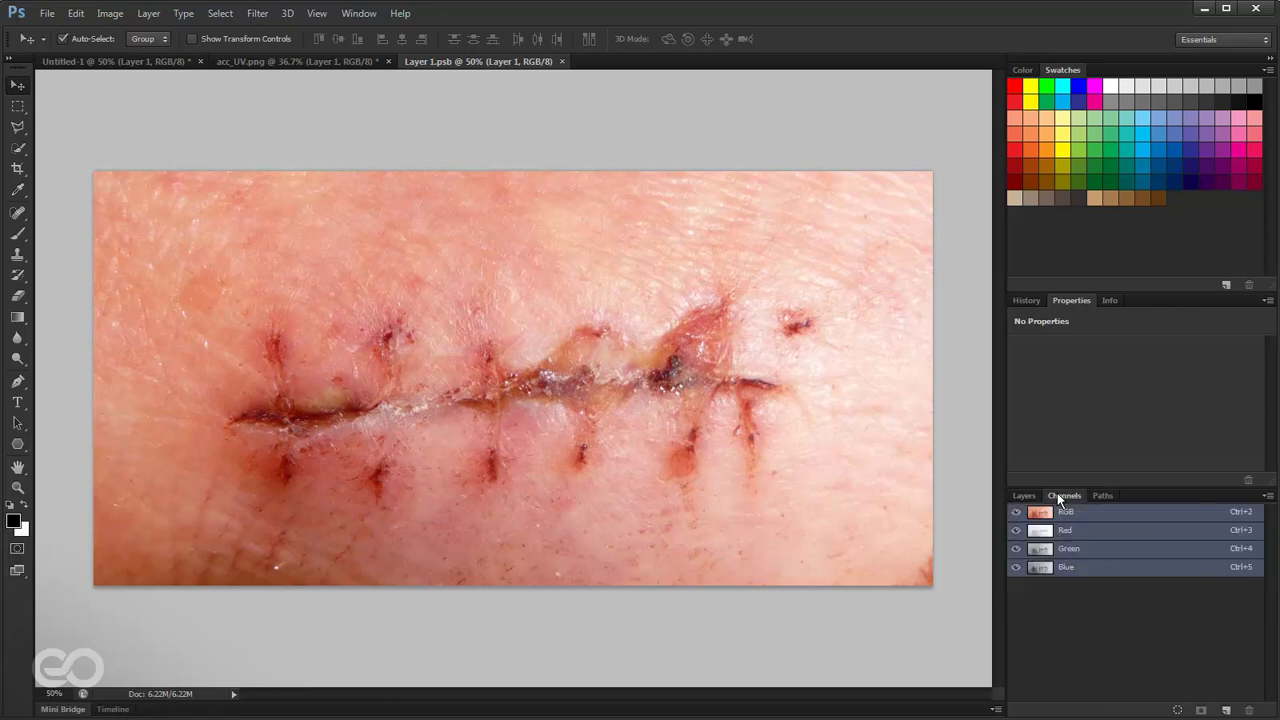
left_click(1064, 531)
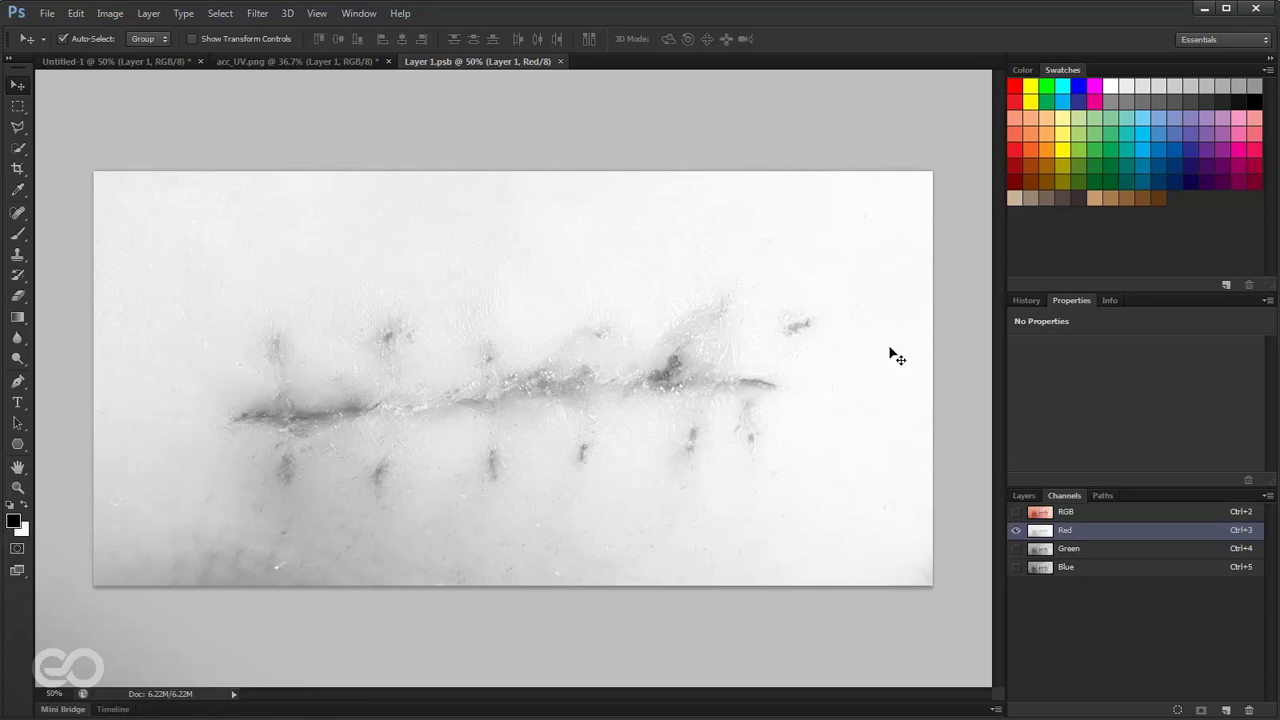
left_click(1098, 550)
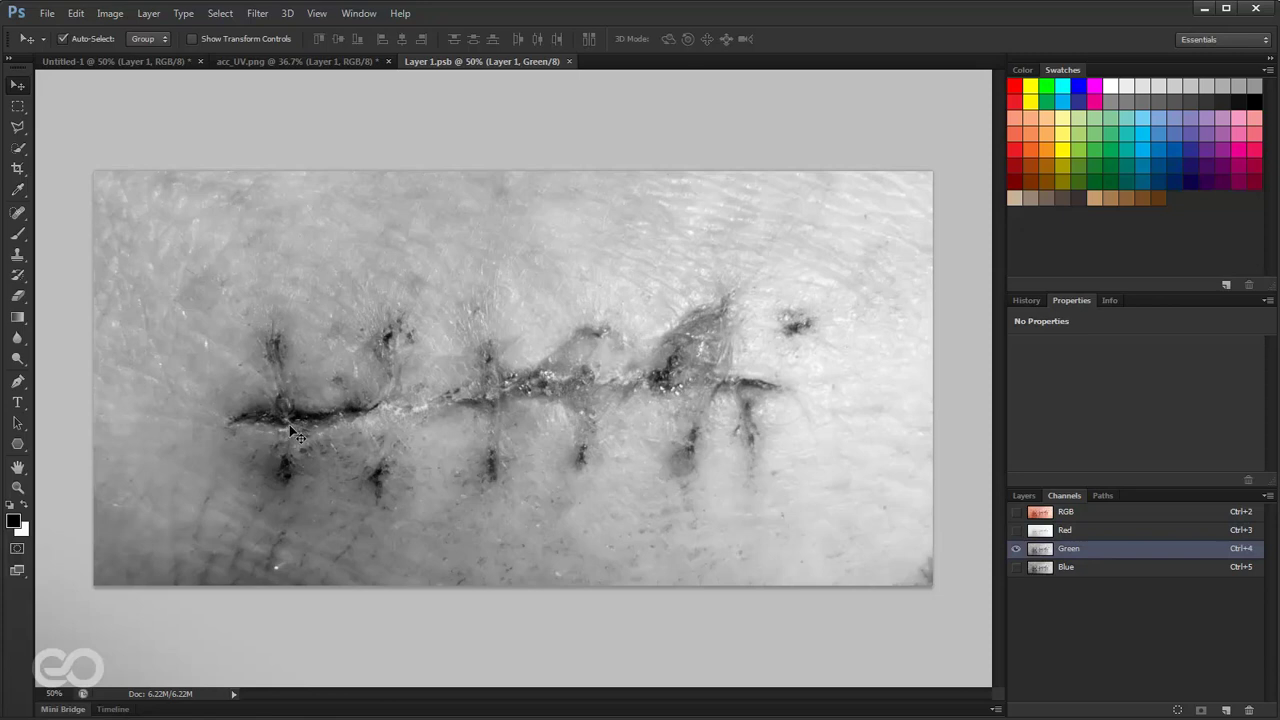
left_click(1085, 569)
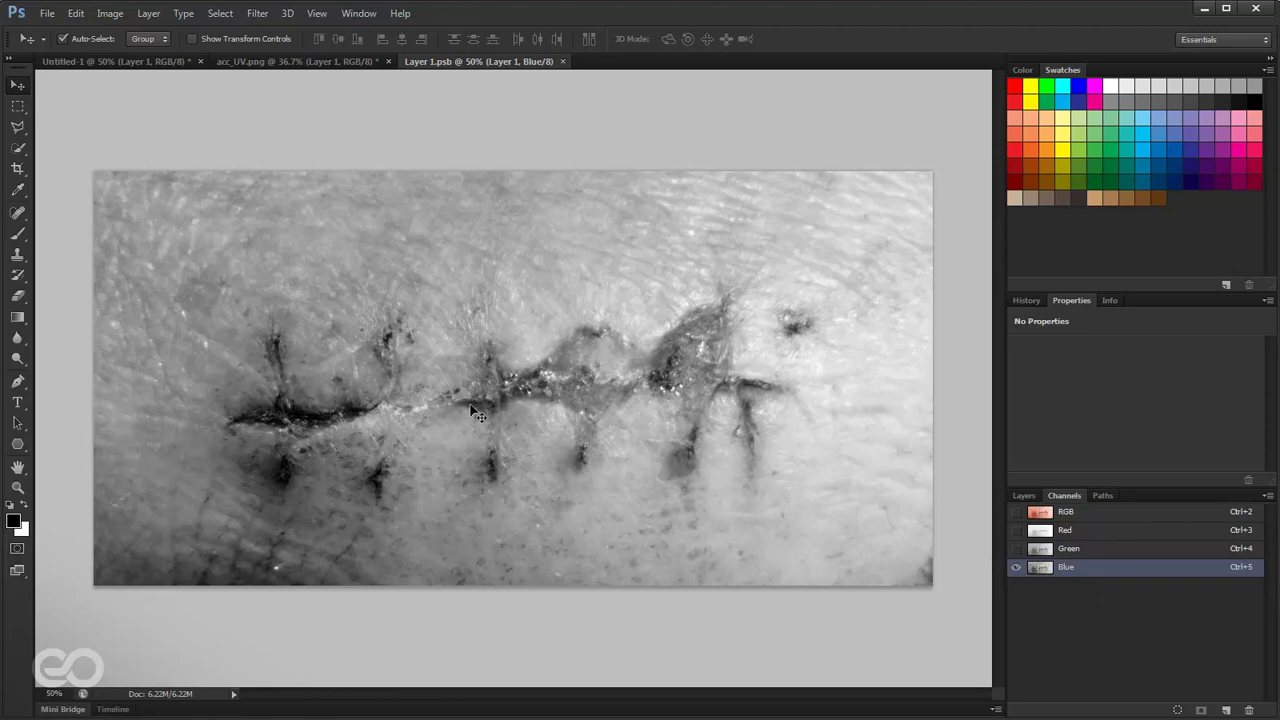
left_click(1041, 569, "ctrl")
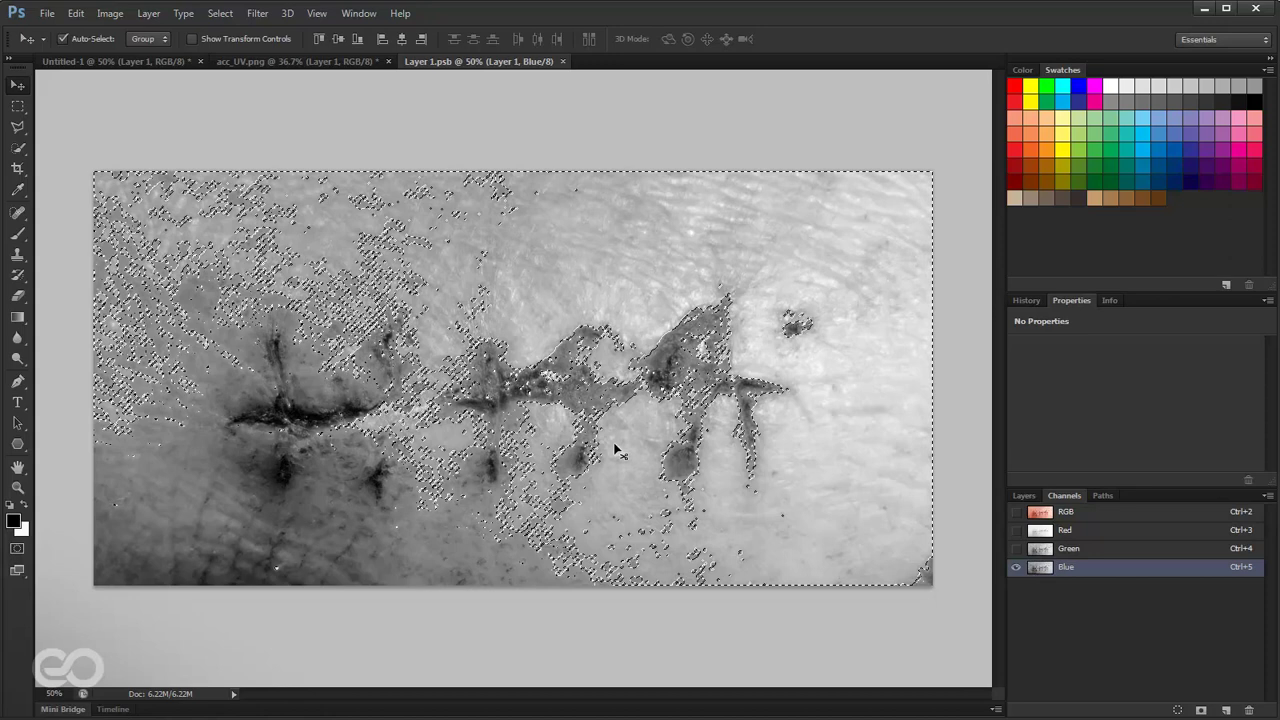
left_click(1062, 513)
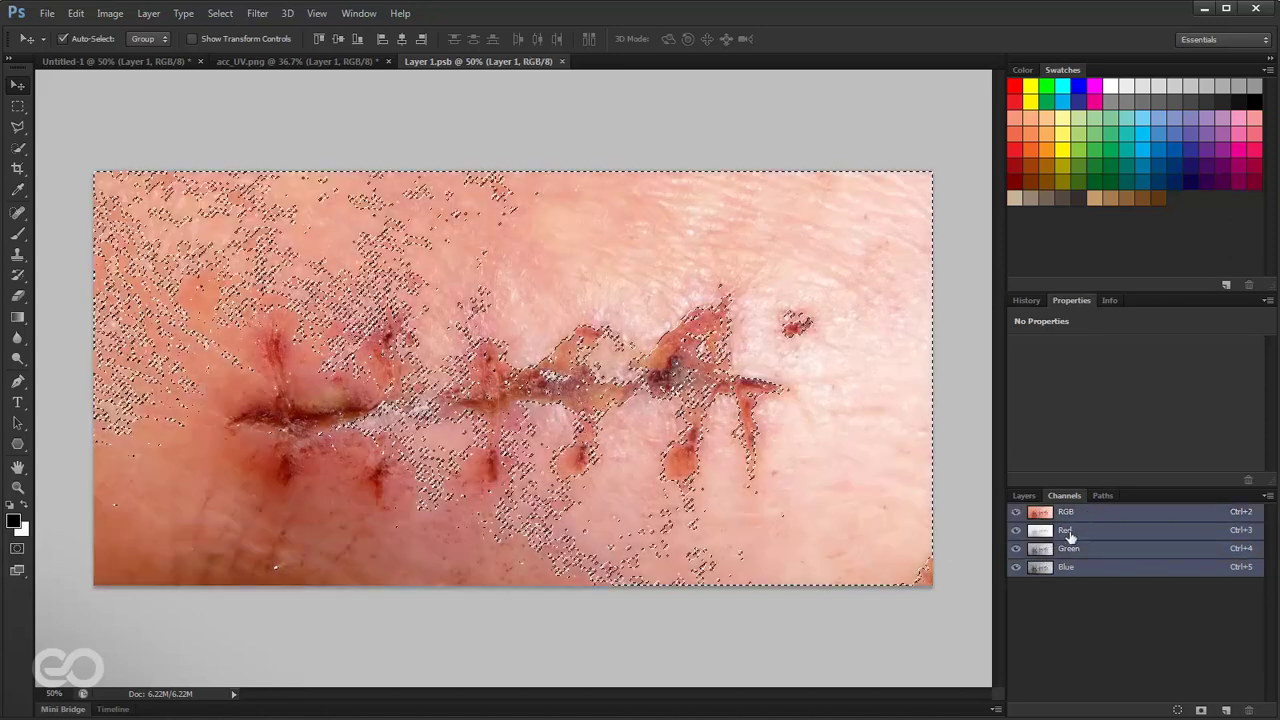
left_click(1023, 495)
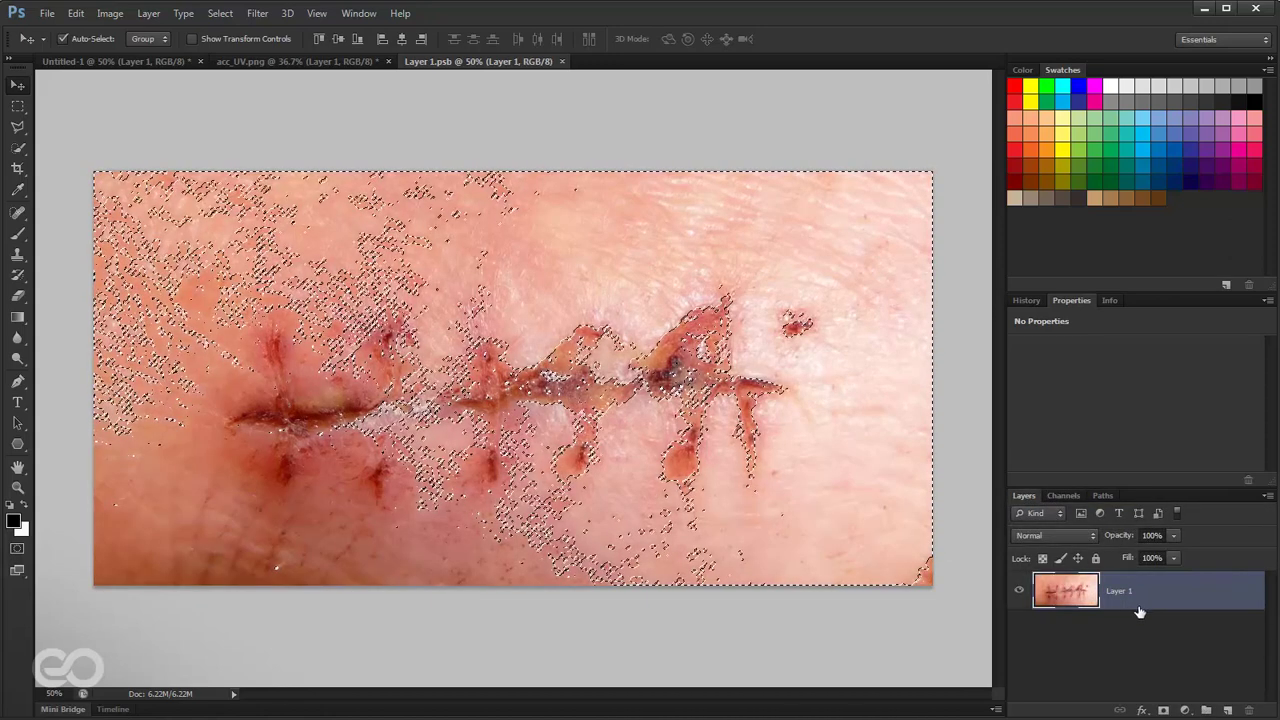
left_click(1160, 706)
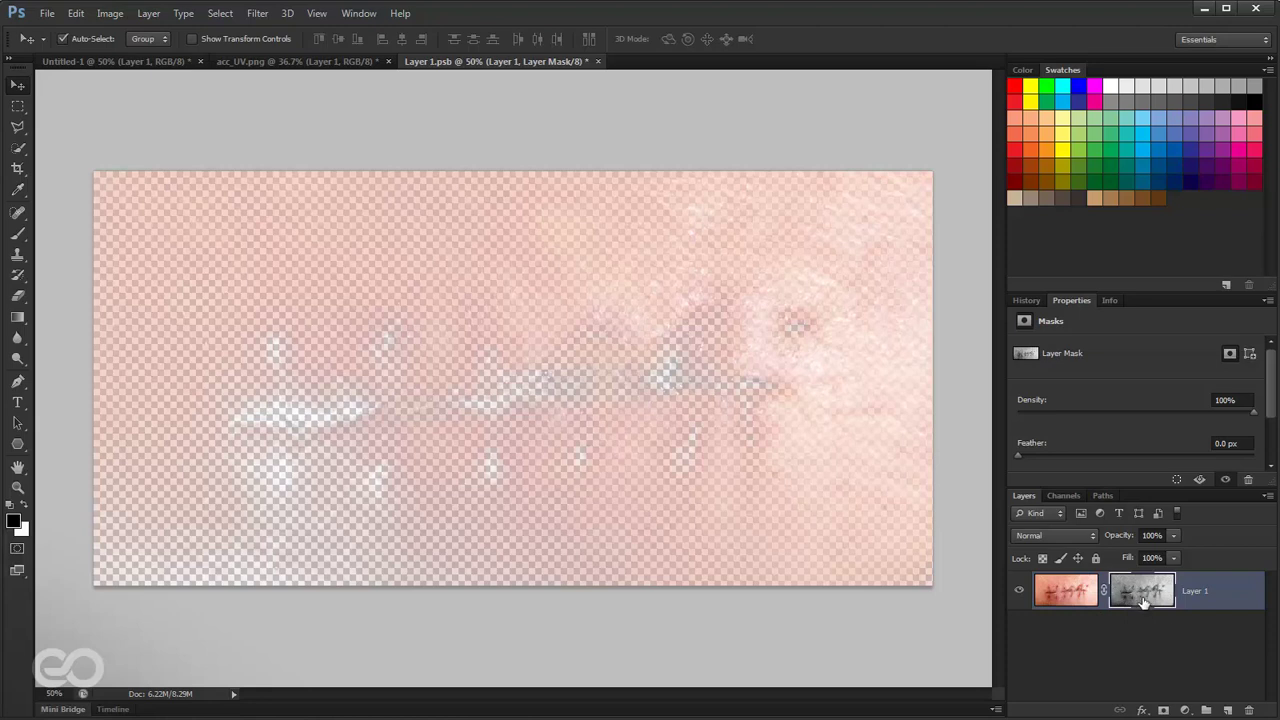
key("ctrl+i")
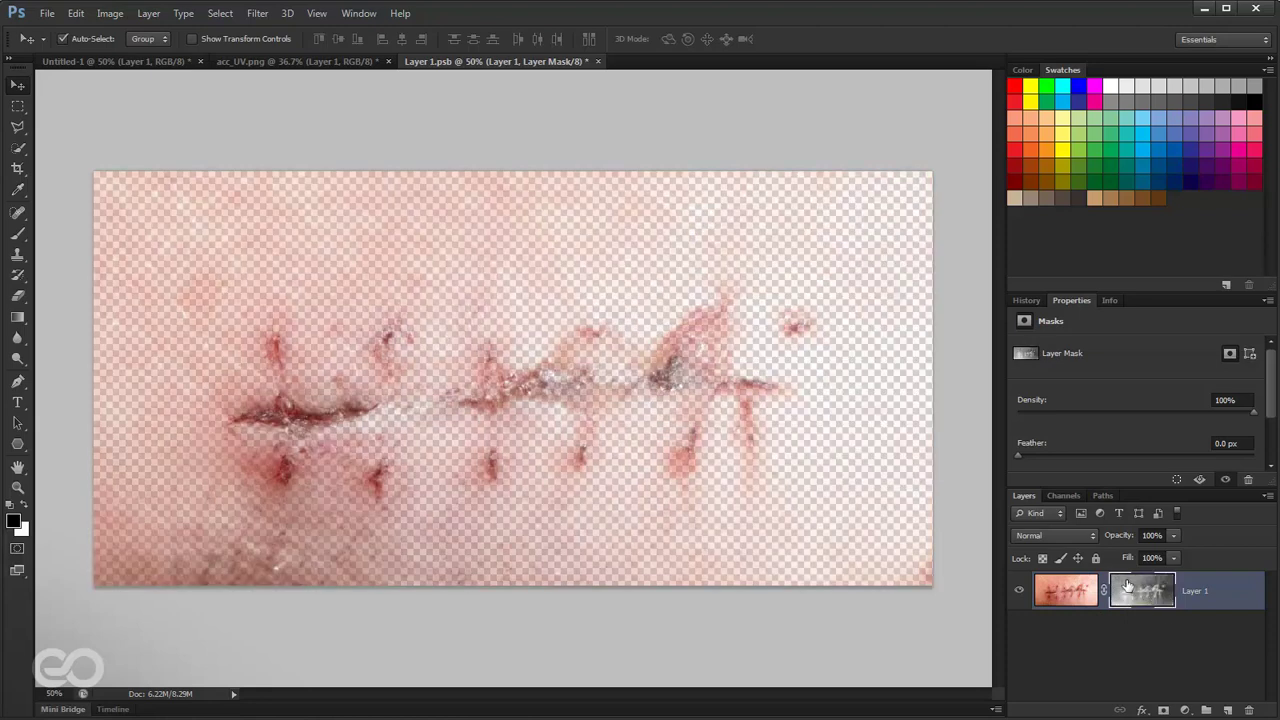
Show Layer 1's mask on its own and darken it with Levels, setting the black input level to 61
left_click(1129, 597, "alt")
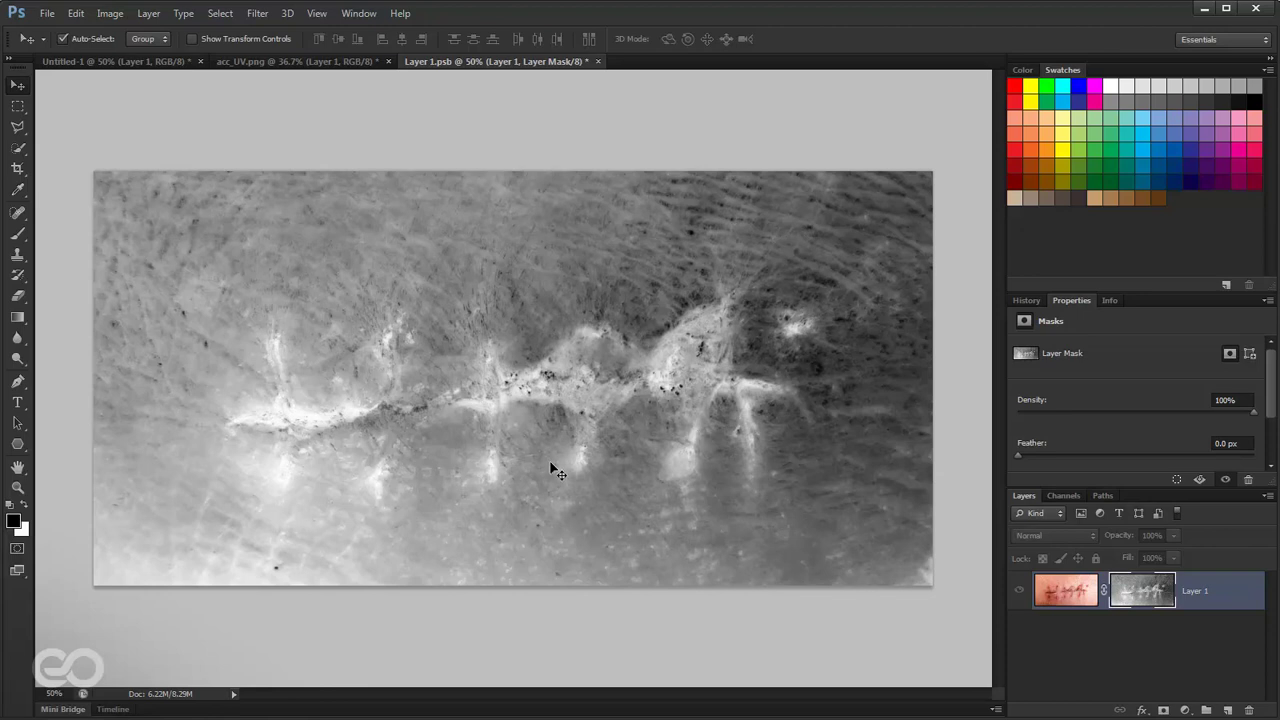
key("ctrl+l")
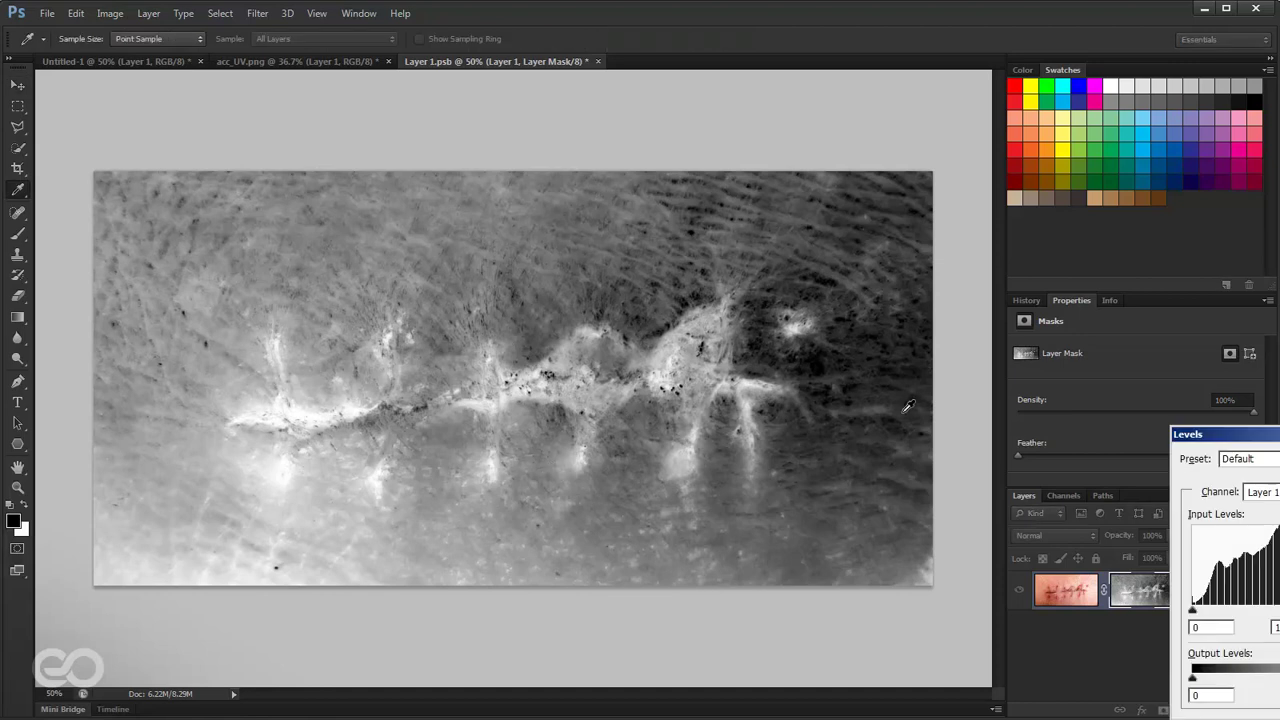
left_click_drag(1200, 434, 825, 338)
mouse_move(1024, 514)
left_mouse_down()
mouse_move(1000, 518)
mouse_move(1033, 523)
left_mouse_up()
left_click_drag(822, 518, 869, 518)
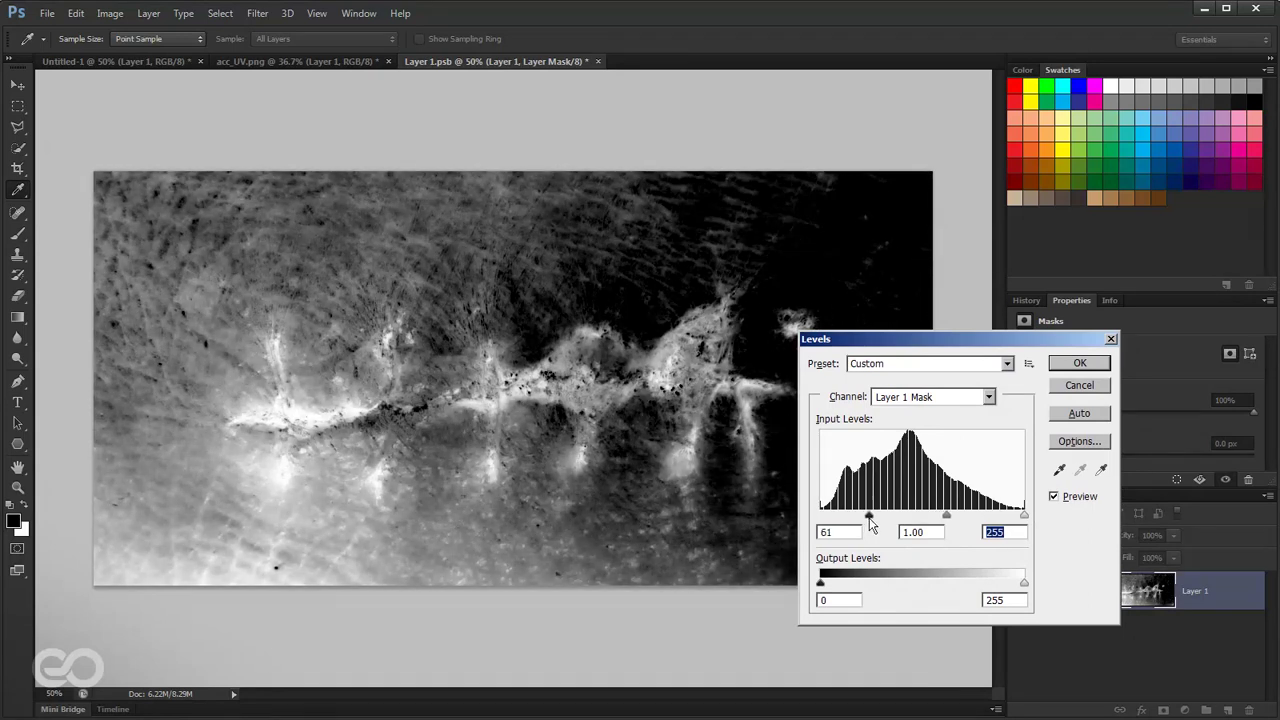
key("v")
left_click(1080, 363)
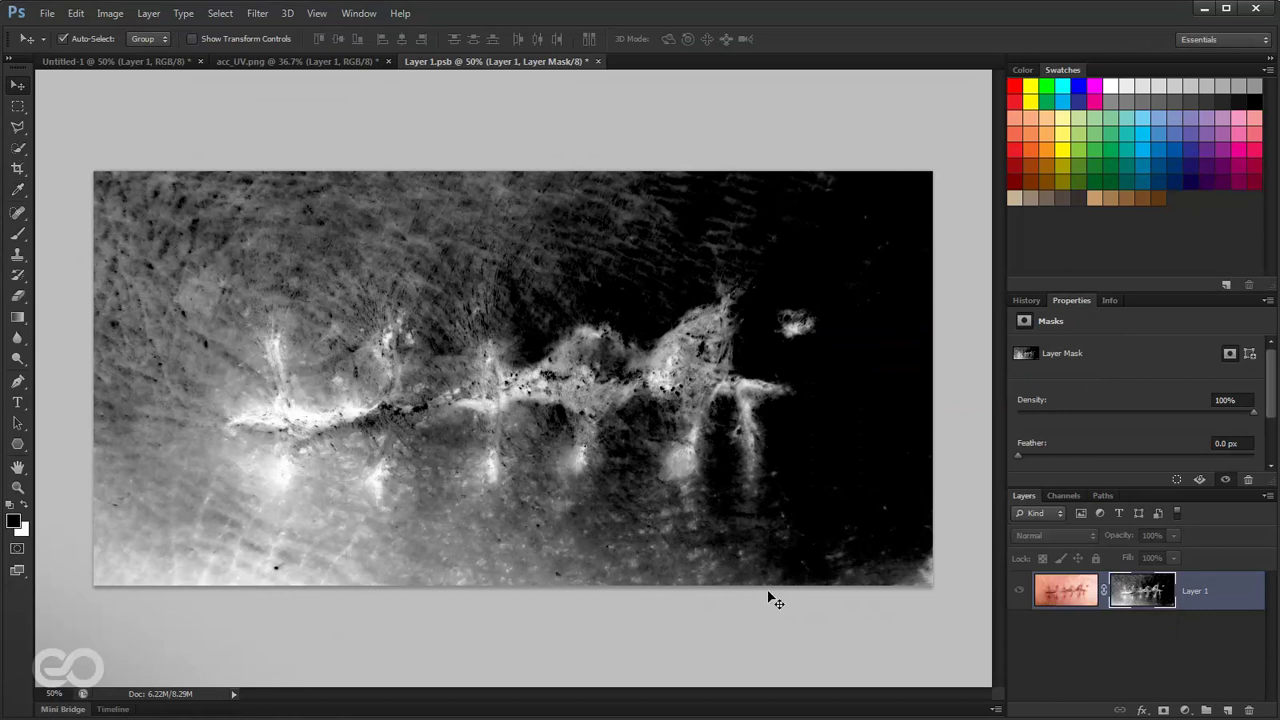
Paint black around the mask's outer areas with a 473 px spatter Brush in Overlay mode, with 100% angle jitter and 29% scatter
key("b")
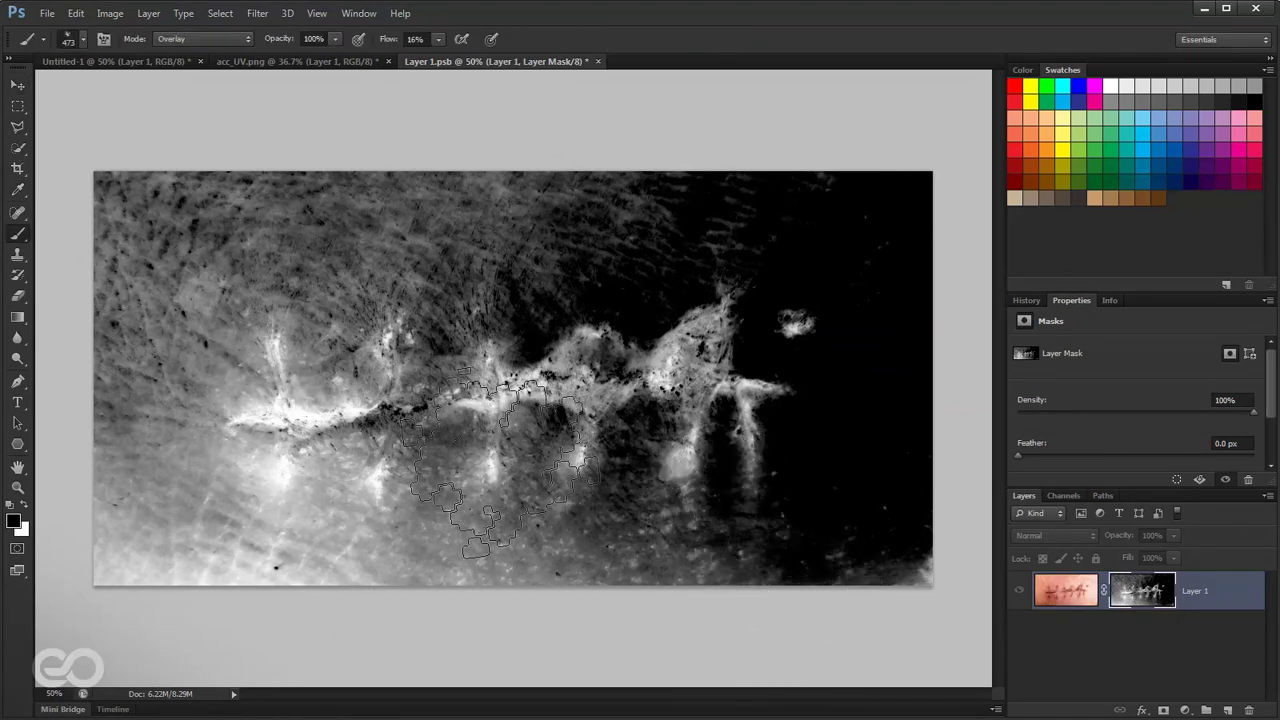
right_click(440, 258)
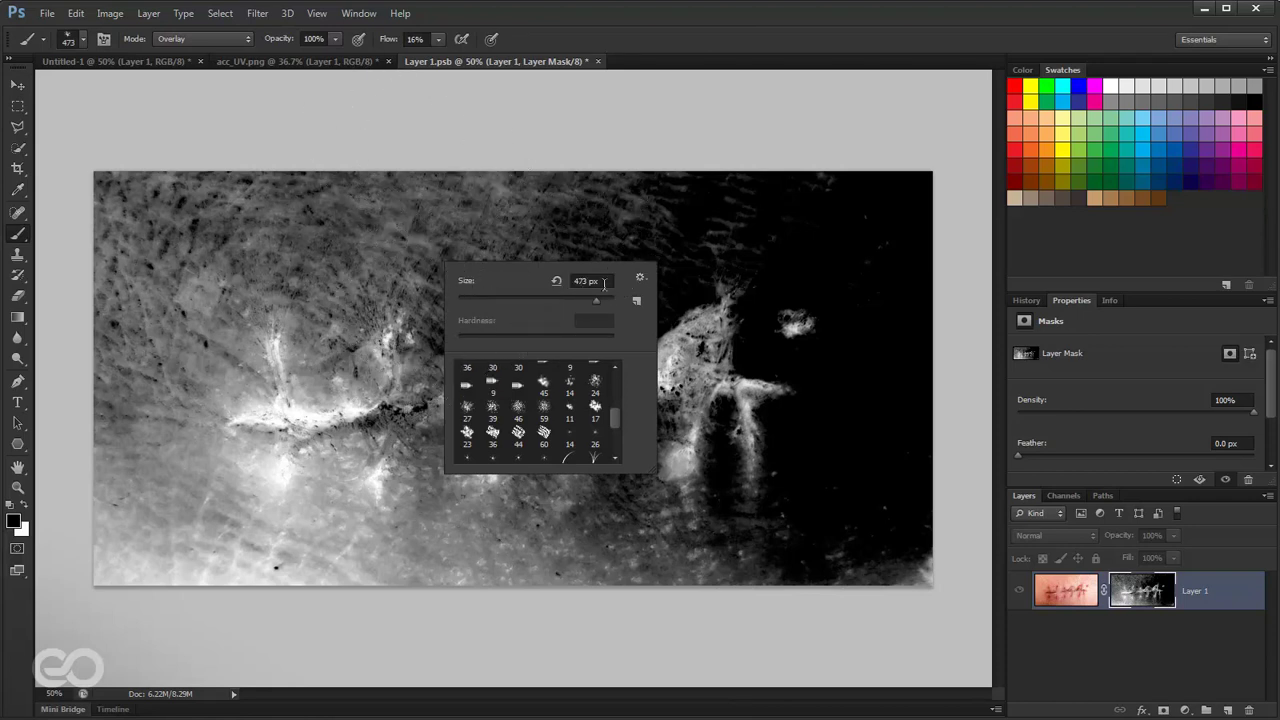
left_click(538, 95)
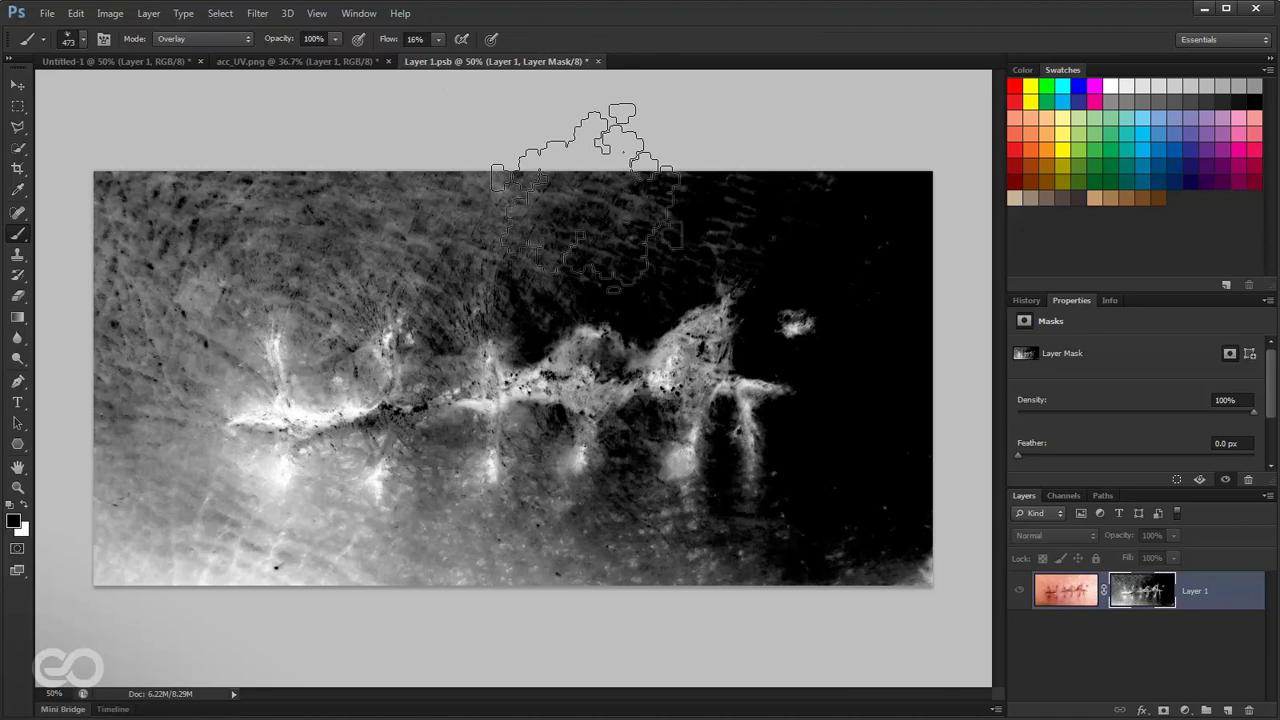
key("F5")
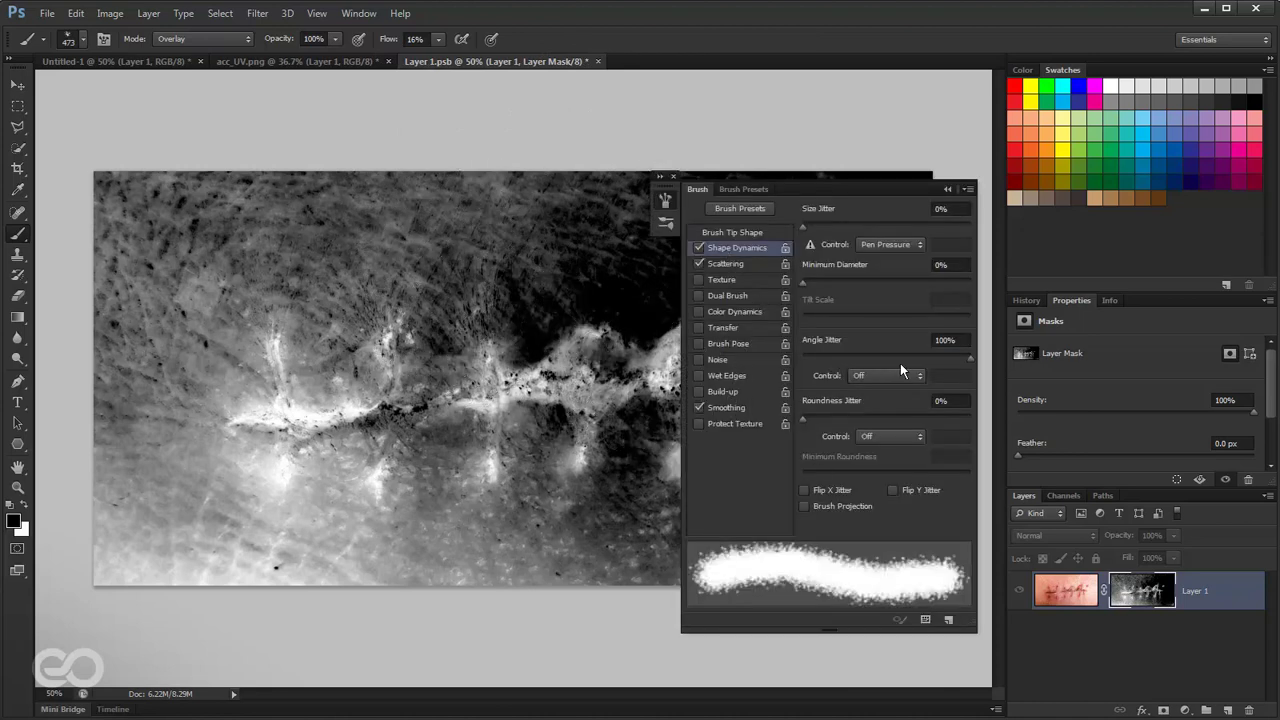
left_click(743, 230)
left_click_drag(965, 222, 964, 247)
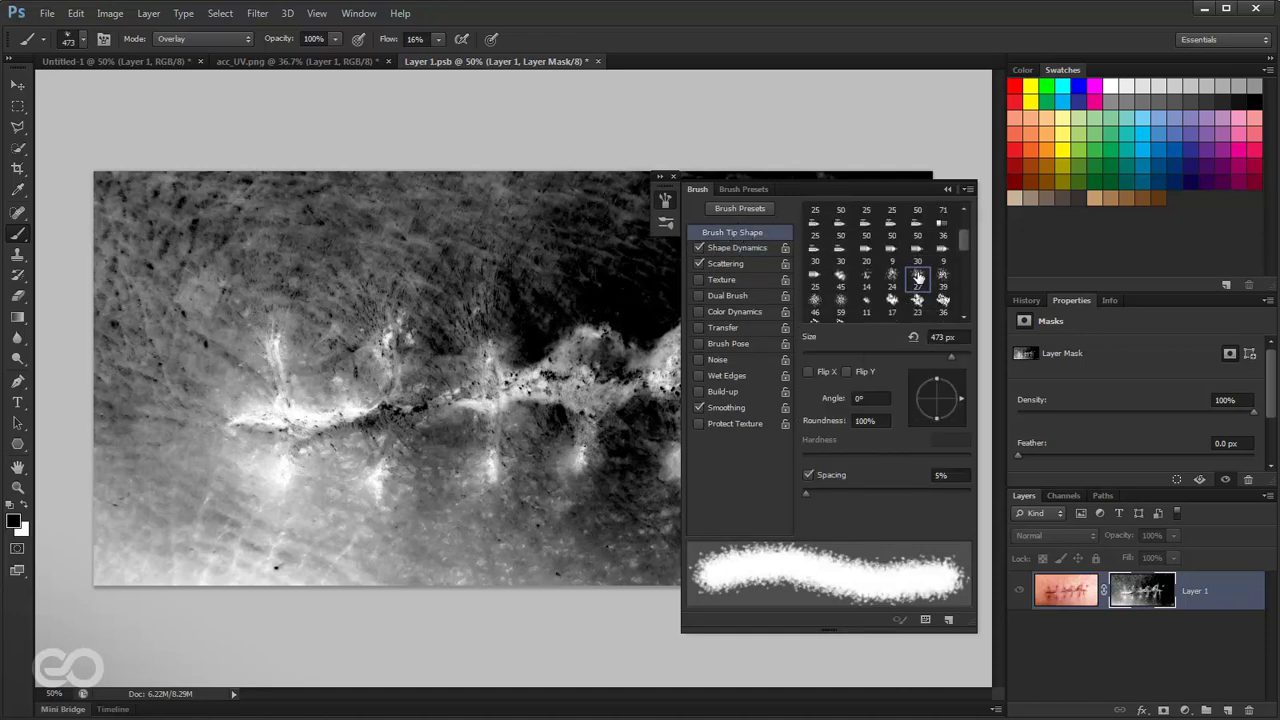
left_click(734, 248)
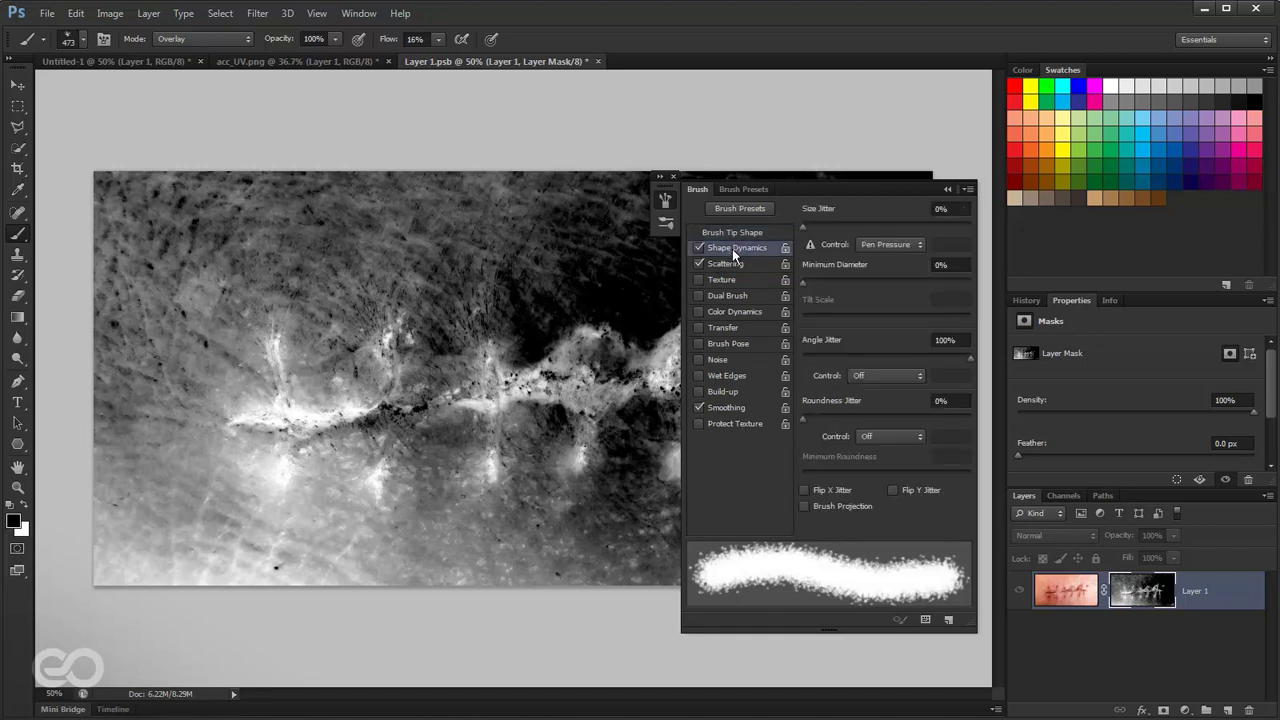
mouse_move(898, 355)
left_mouse_down()
mouse_move(809, 355)
mouse_move(986, 353)
left_mouse_up()
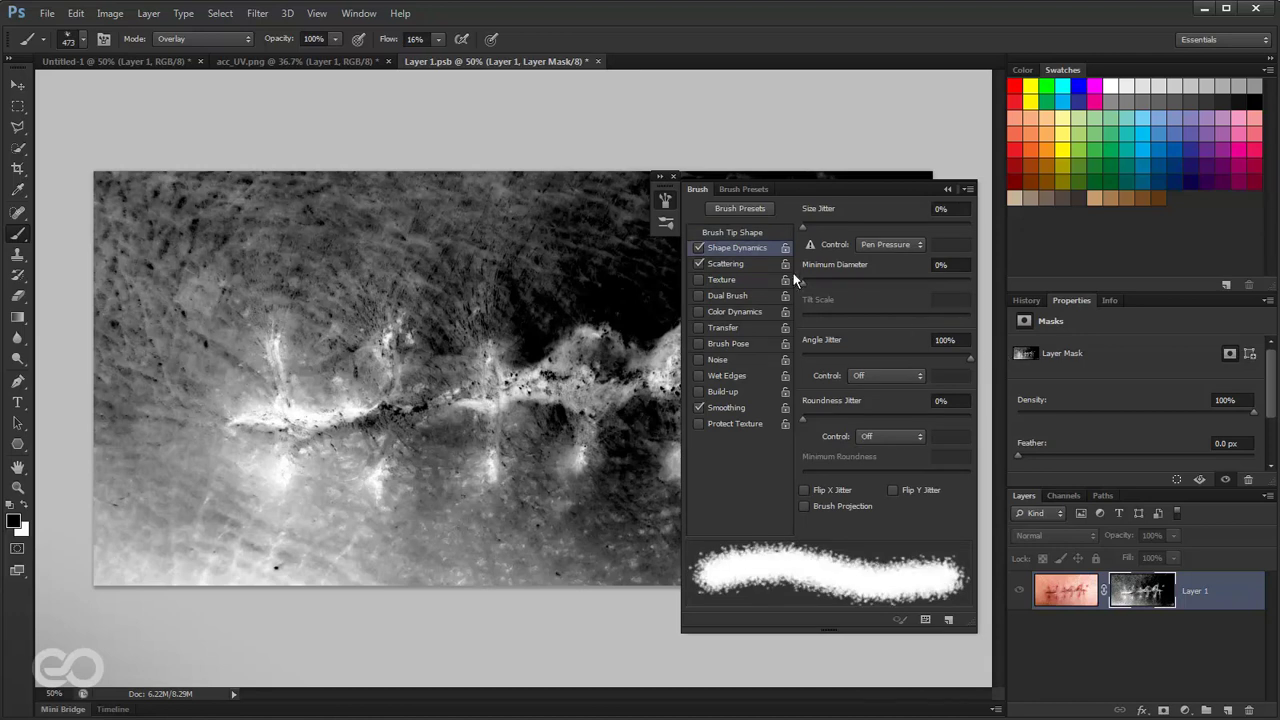
left_click(730, 264)
mouse_move(806, 226)
left_mouse_down()
mouse_move(822, 228)
mouse_move(807, 227)
left_mouse_up()
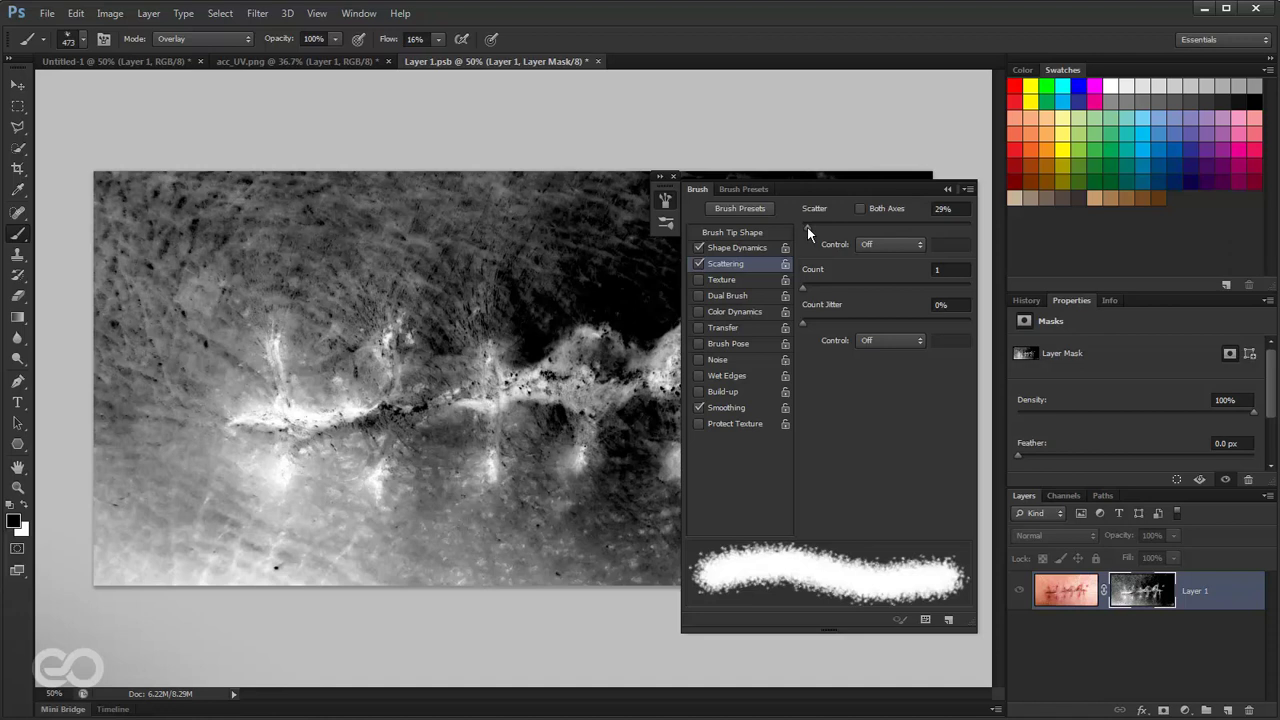
left_click(947, 189)
left_click(673, 176)
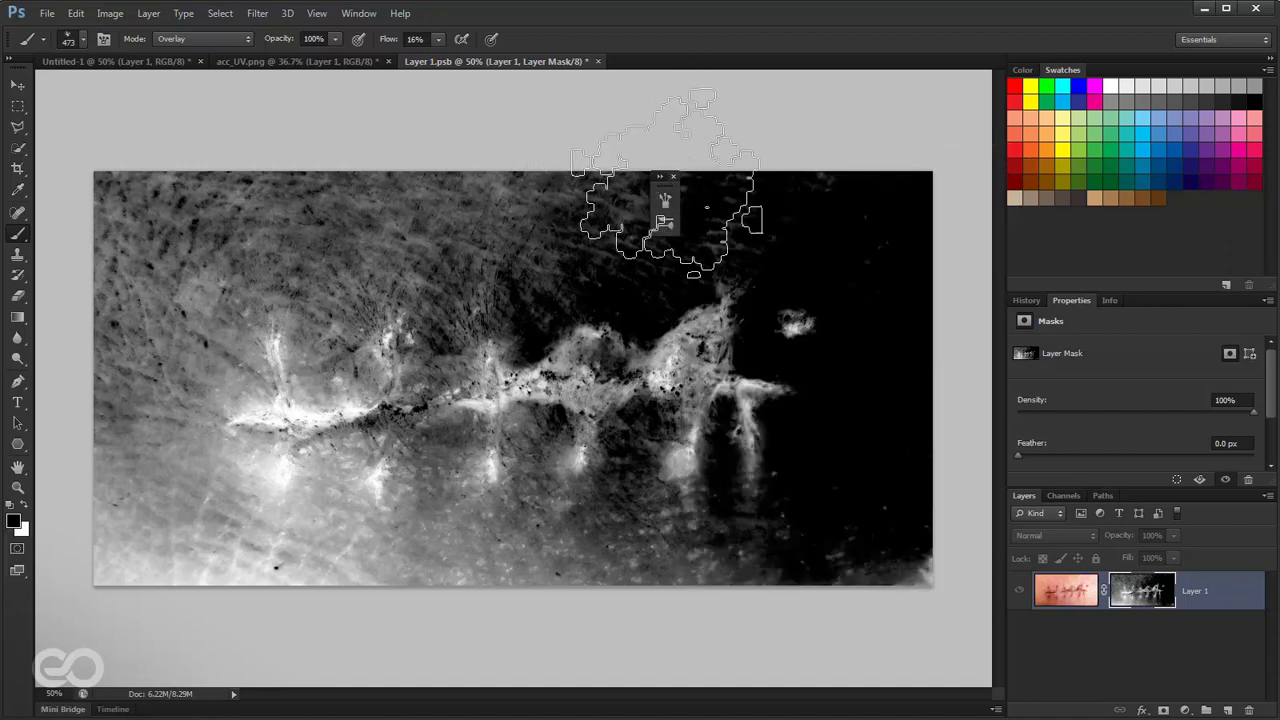
mouse_move(152, 204)
left_mouse_down()
mouse_move(251, 187)
mouse_move(741, 178)
mouse_move(68, 165)
mouse_move(96, 198)
mouse_move(86, 281)
mouse_move(56, 358)
mouse_move(46, 487)
mouse_move(66, 621)
mouse_move(196, 685)
mouse_move(256, 637)
mouse_move(156, 620)
mouse_move(172, 640)
mouse_move(211, 638)
mouse_move(116, 594)
mouse_move(193, 617)
mouse_move(241, 606)
mouse_move(279, 632)
mouse_move(403, 657)
mouse_move(276, 615)
mouse_move(80, 614)
mouse_move(398, 630)
mouse_move(185, 626)
mouse_move(570, 608)
mouse_move(626, 630)
mouse_move(160, 623)
mouse_move(549, 647)
mouse_move(879, 613)
mouse_move(651, 626)
mouse_move(390, 562)
left_mouse_up()
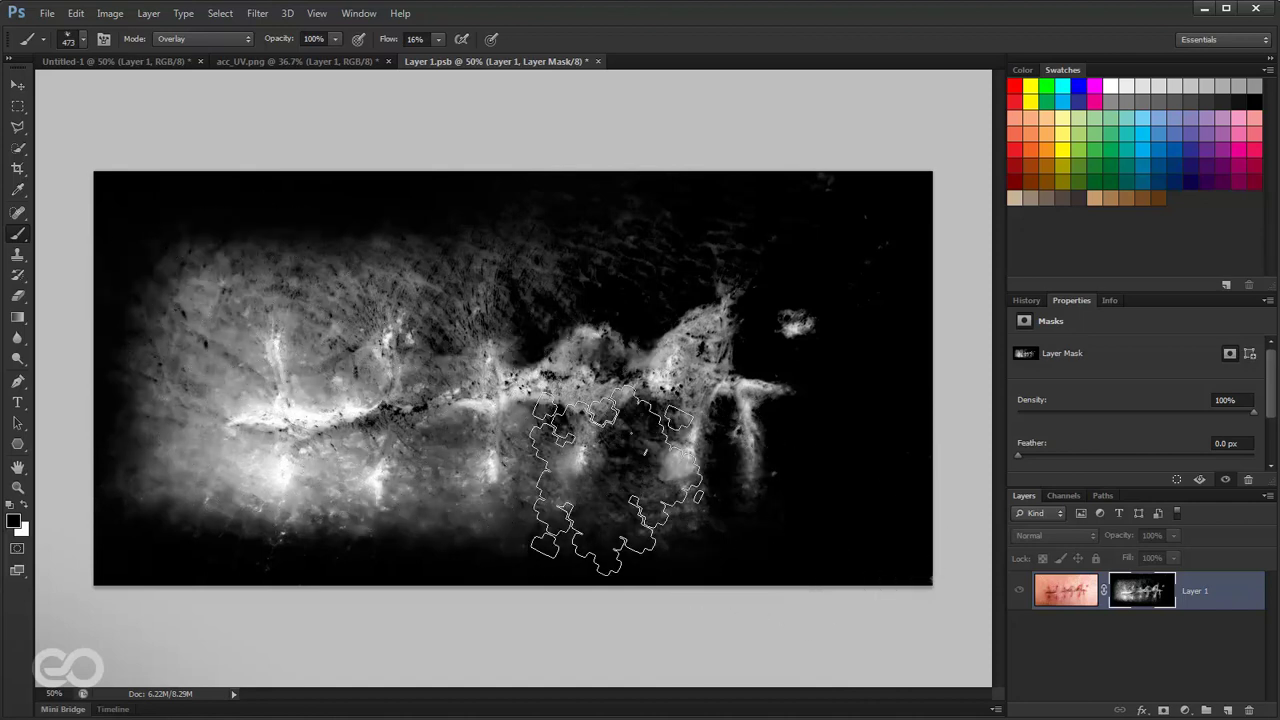
Disable Layer 1's mask to show the full wound image and examine its Blue channel on its own
left_click(1144, 596, "shift")
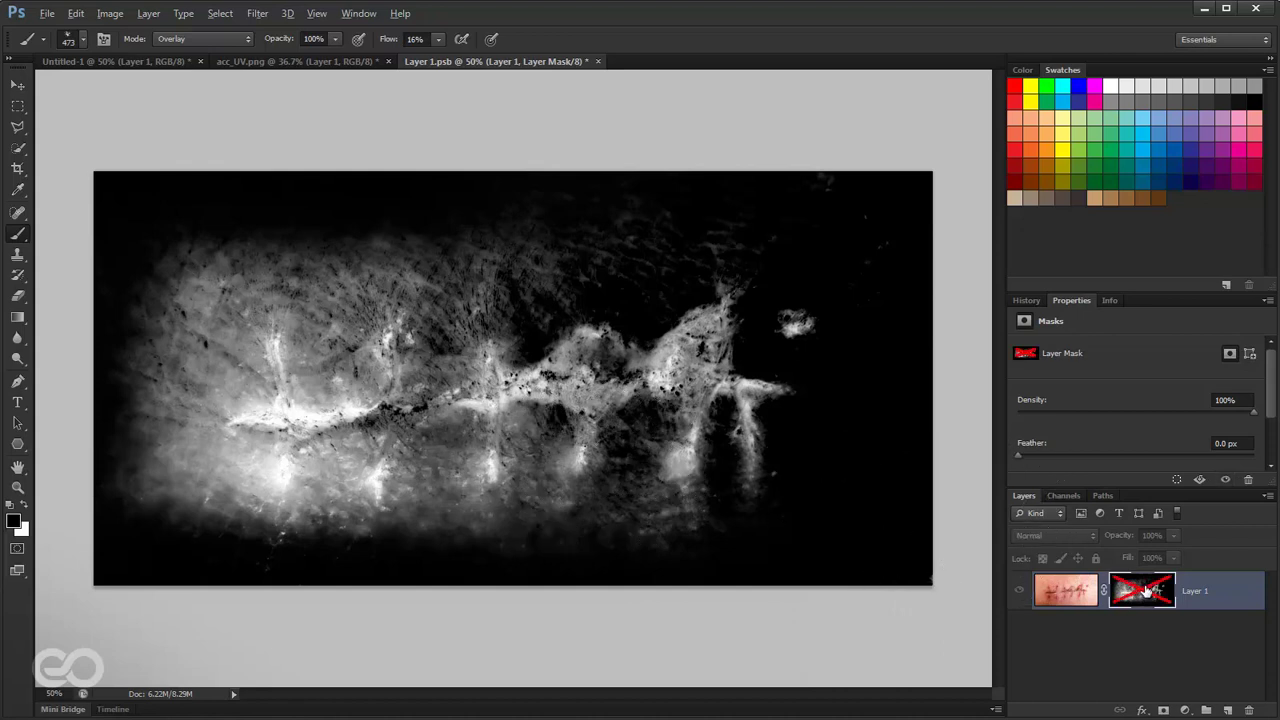
left_click(1146, 592)
left_click(1141, 595, "shift")
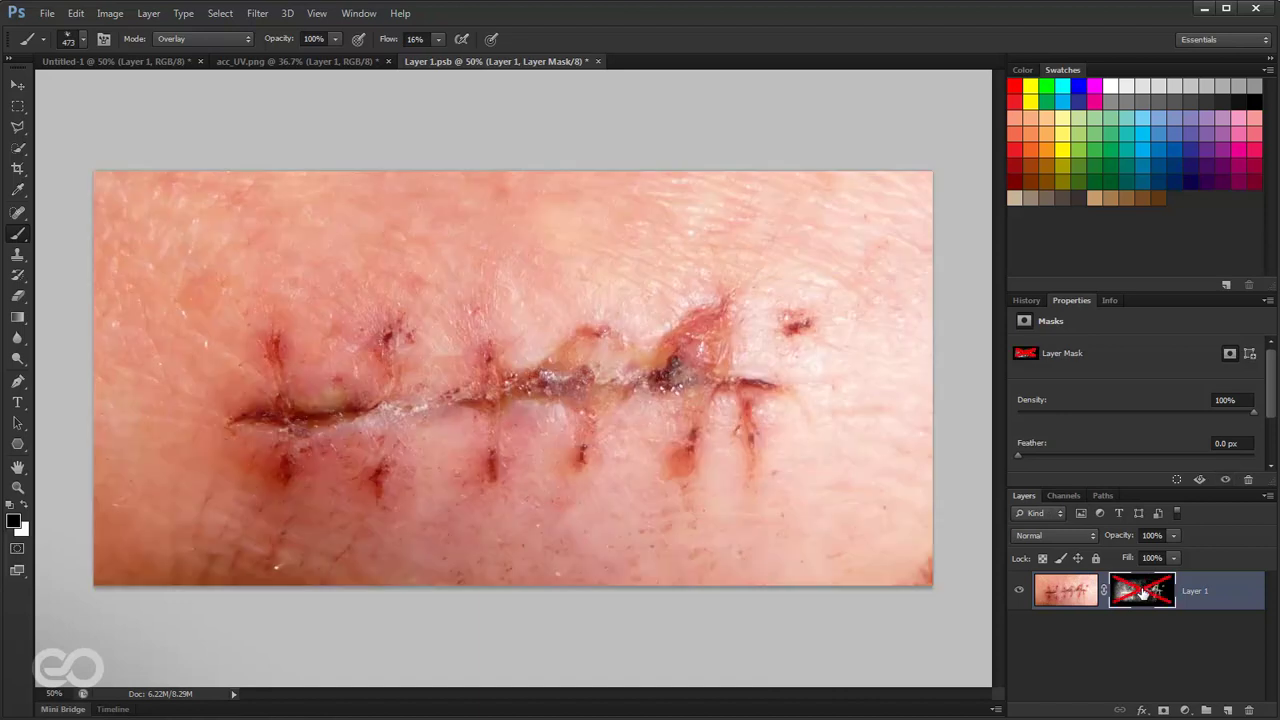
left_click(1057, 495)
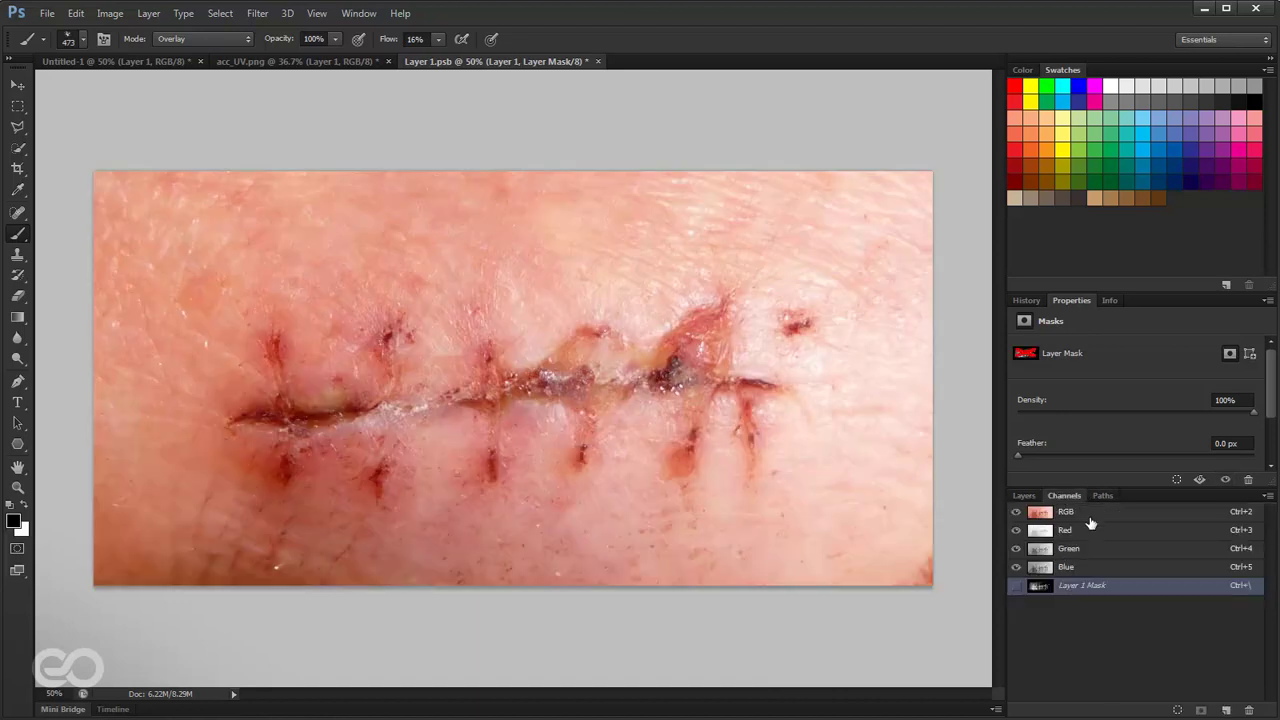
left_click(1068, 531)
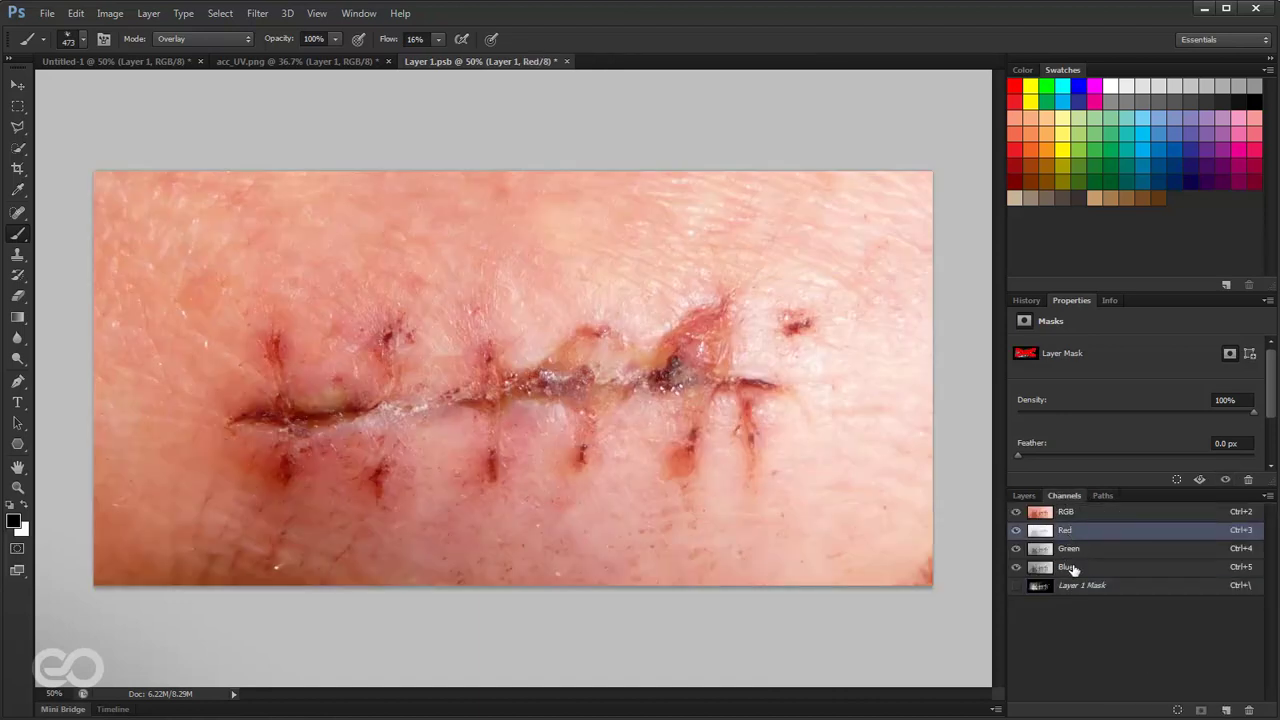
left_click(1070, 567)
left_click(1016, 530)
left_click(1016, 567)
left_click(1016, 567)
left_click(1017, 549)
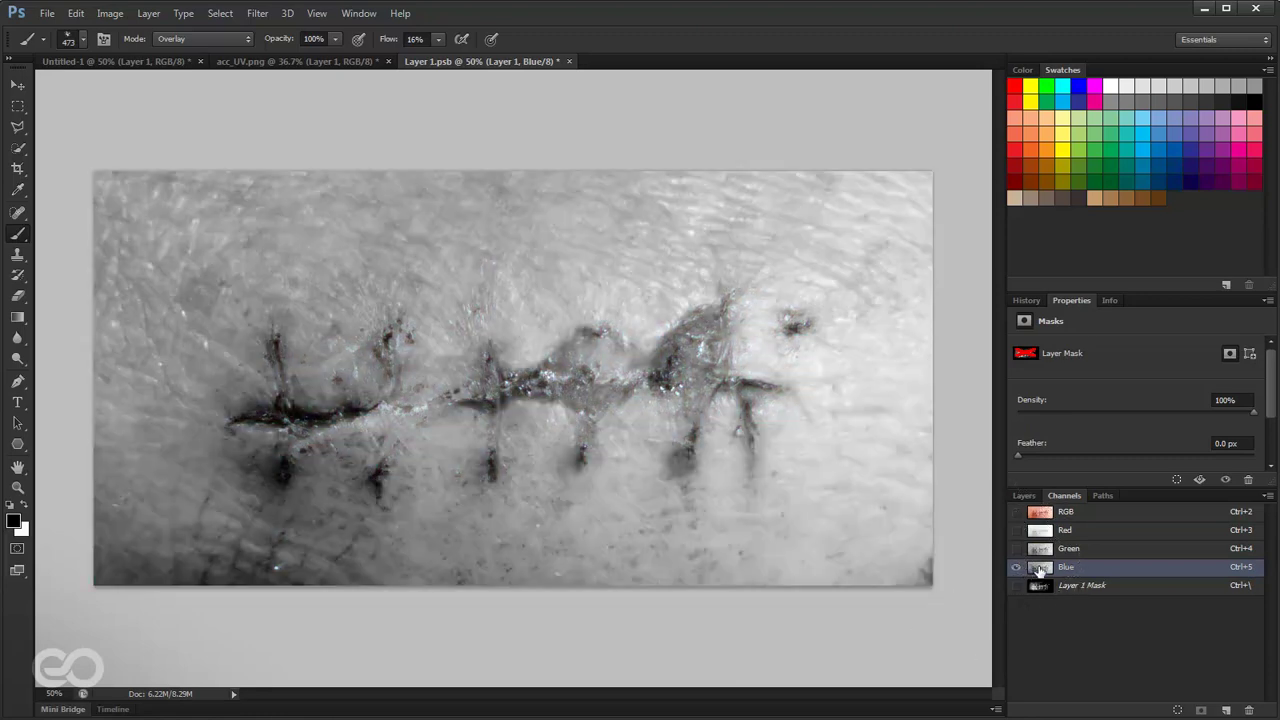
Load the Blue channel as a selection and return to the RGB composite with Layer 1 active
left_click(1040, 568, "ctrl")
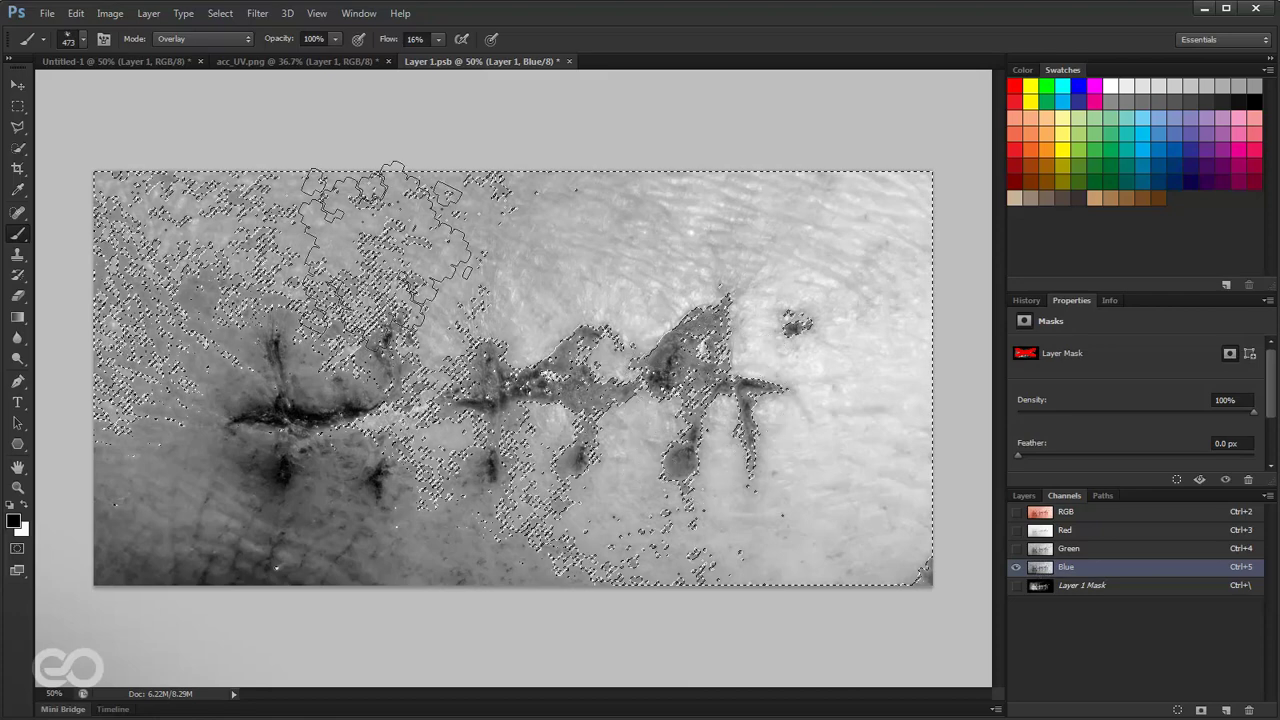
left_click(1045, 517)
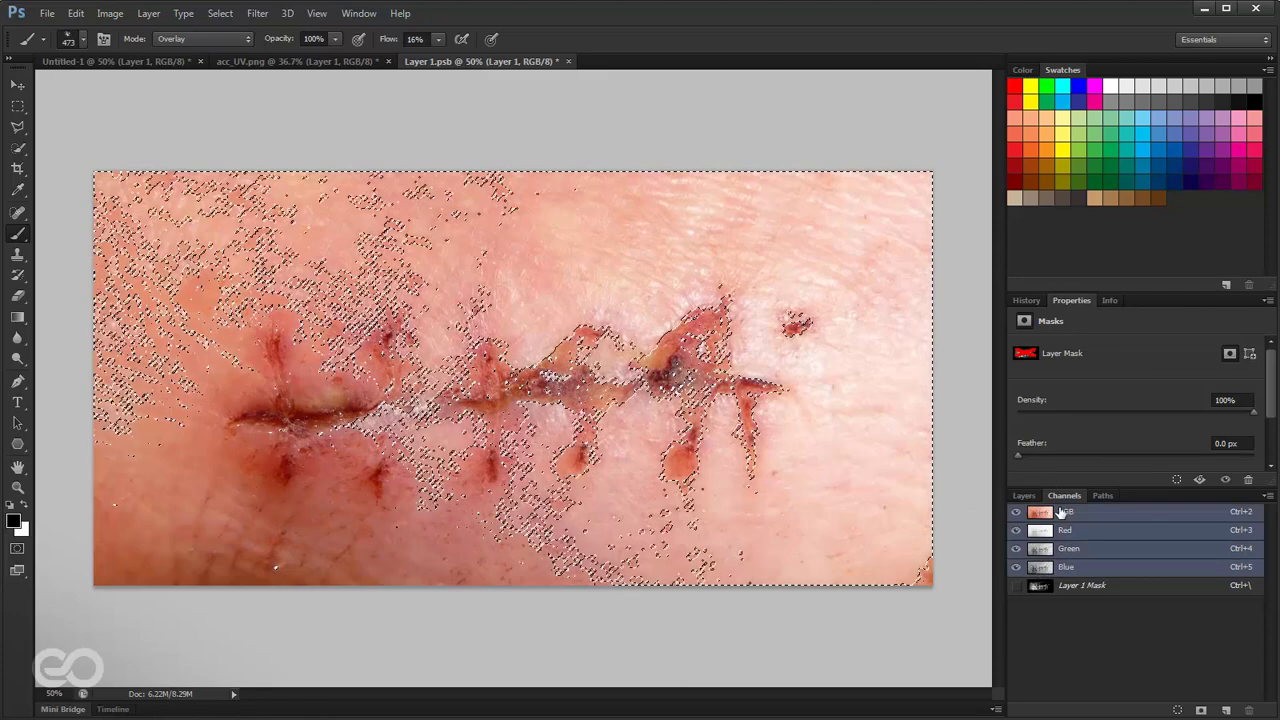
left_click(1024, 495)
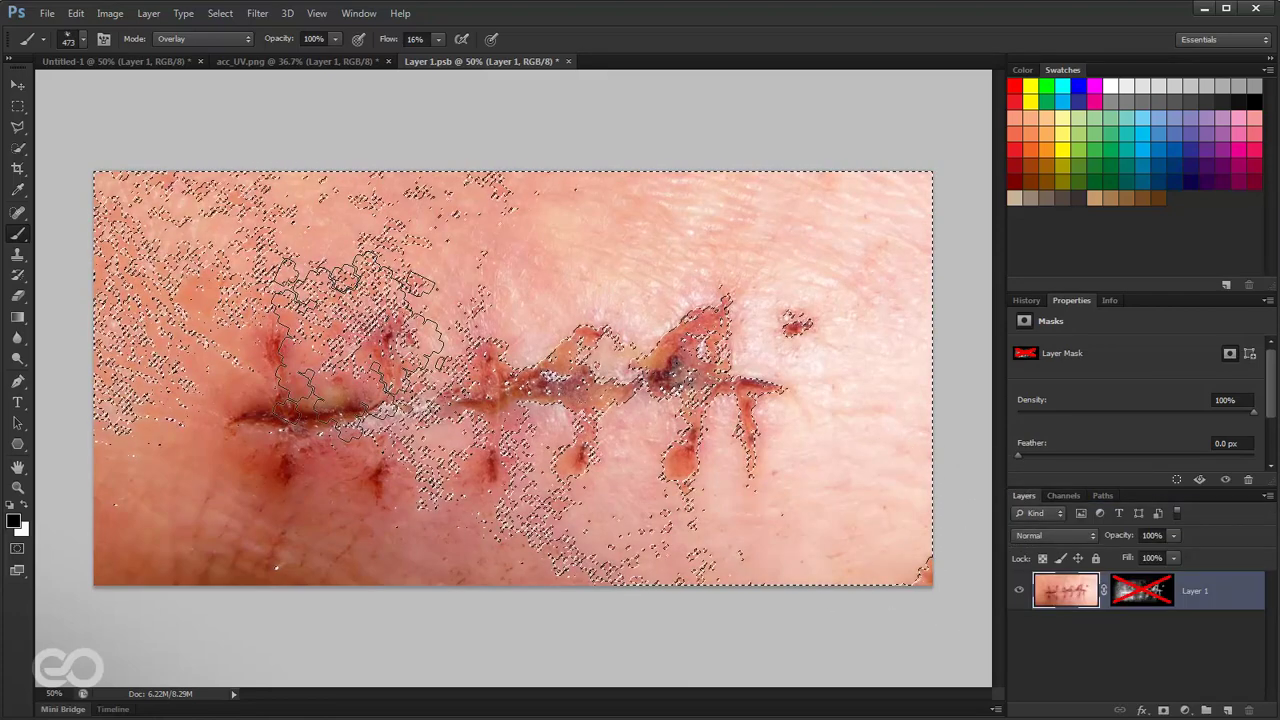
Preview the Blue channel selection in Quick Mask mode, re-enable Layer 1's mask and clear the selection
key("q")
key("x")
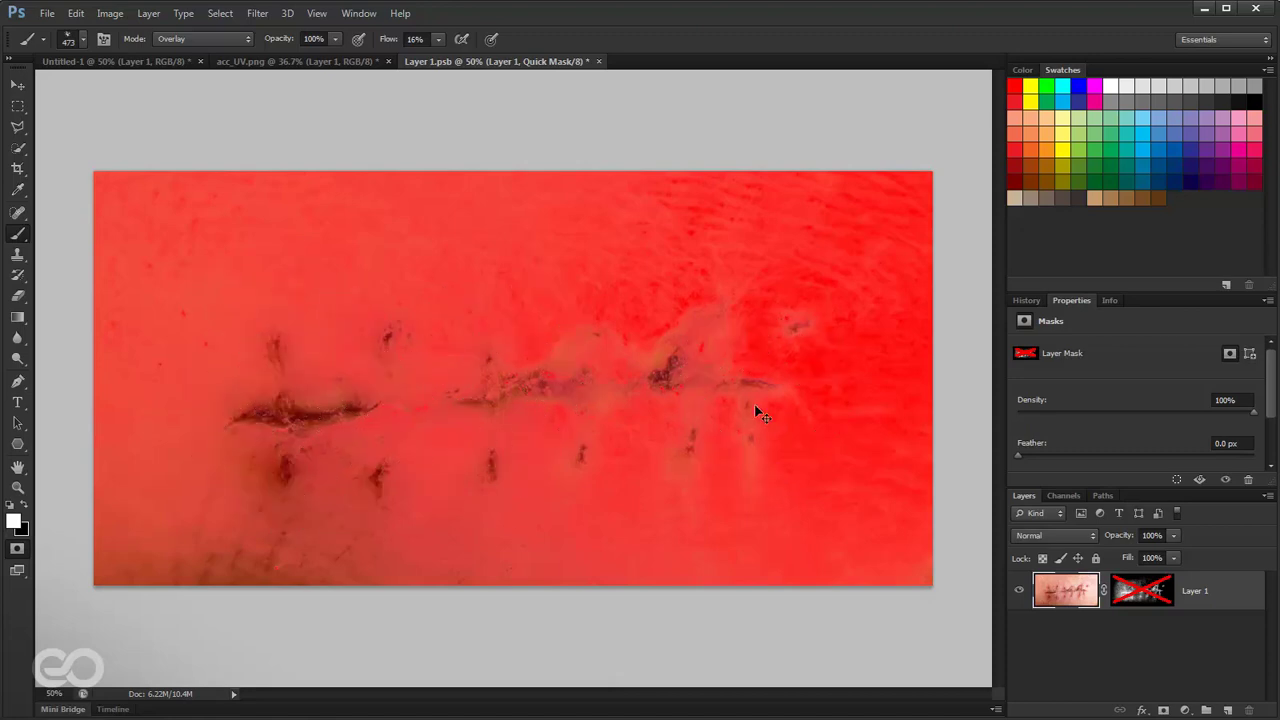
key("q")
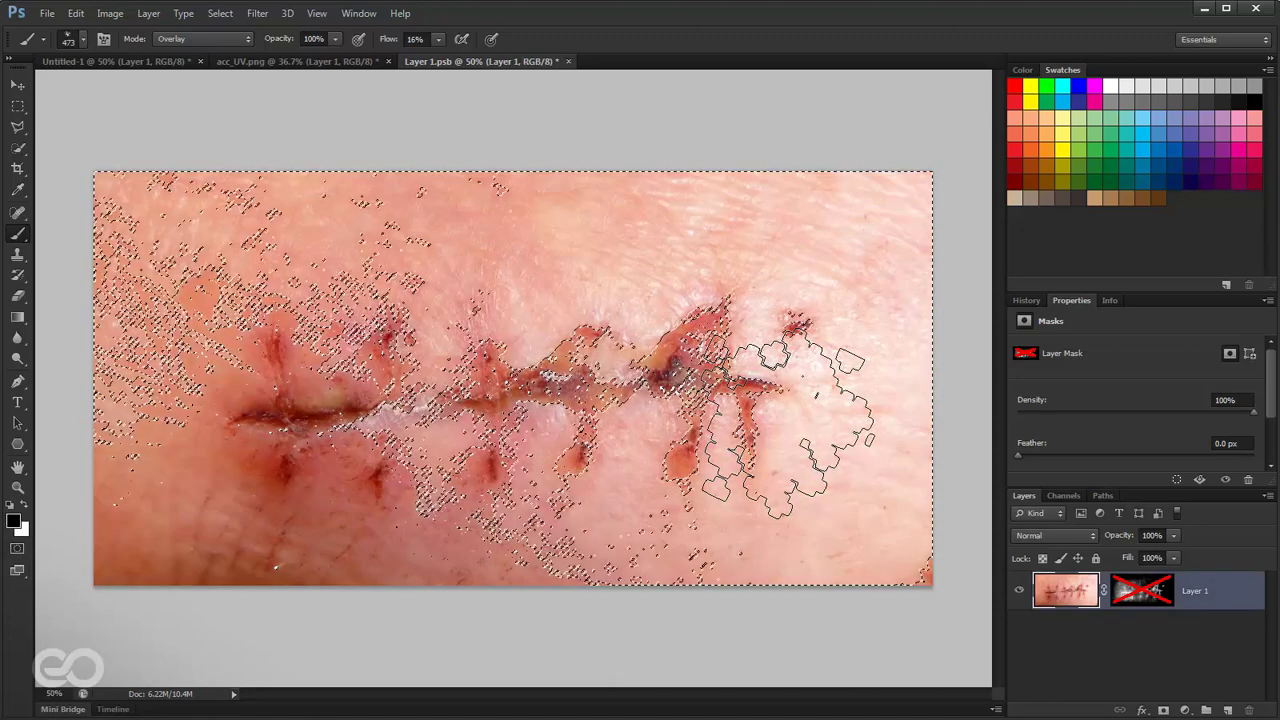
left_click(1141, 596, "shift")
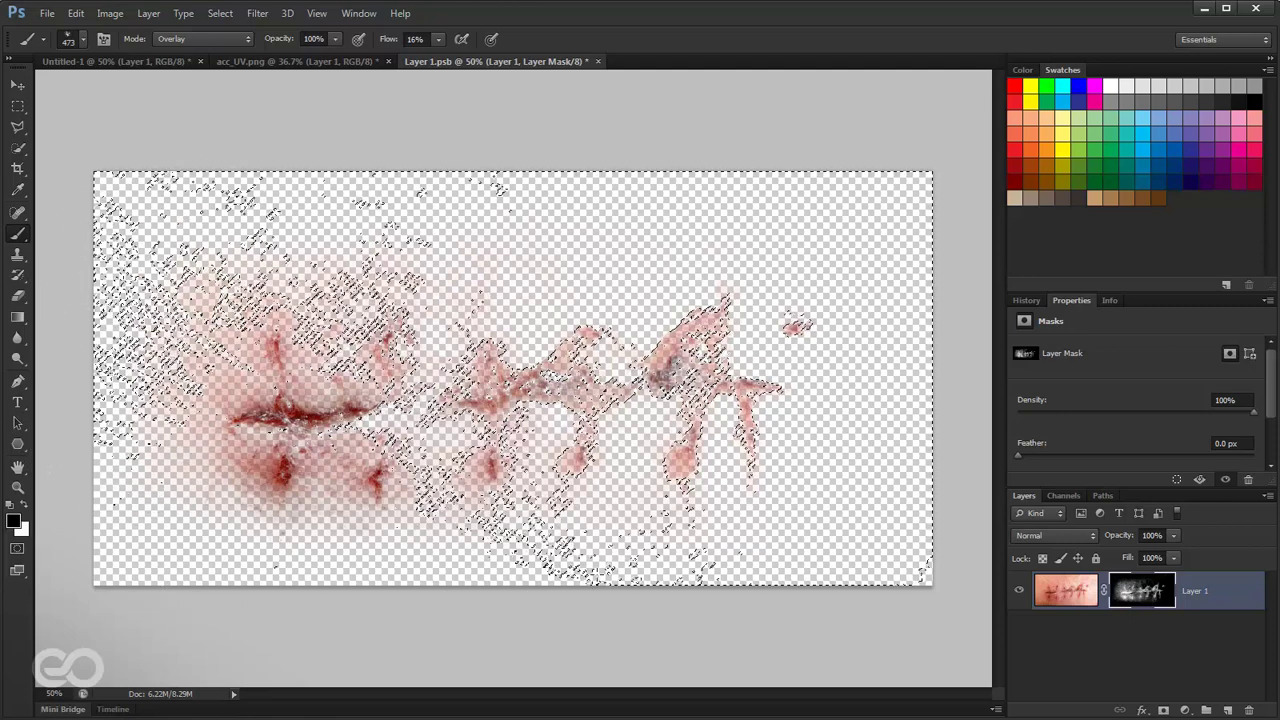
key("ctrl+d")
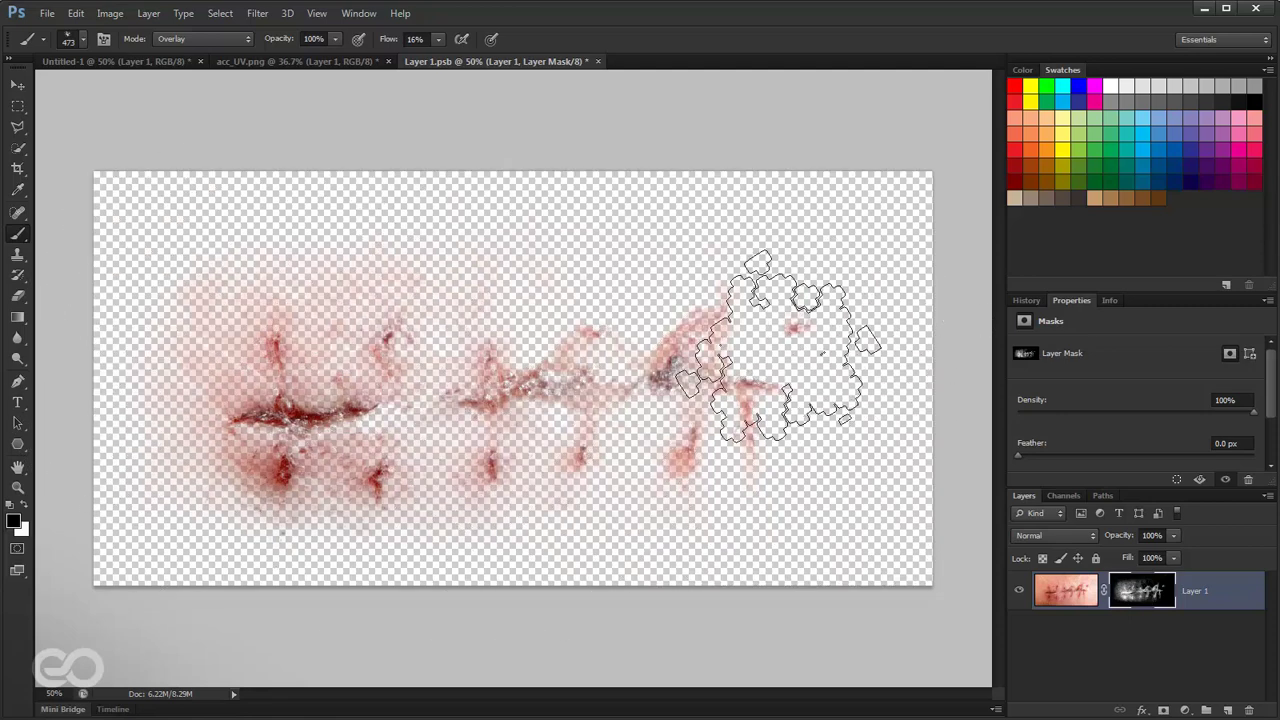
Paint white on Layer 1's mask along the main wound cut with the Overlay brush reduced to 40 px
left_click(817, 405)
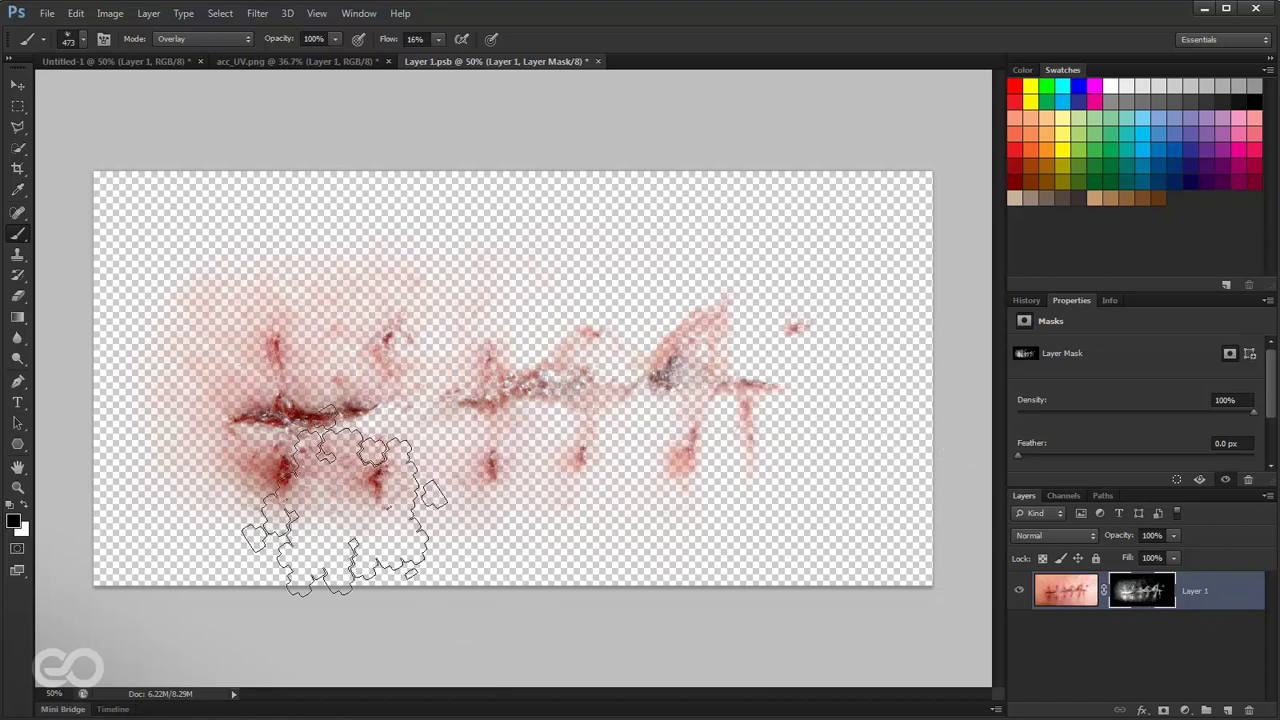
key("bracketleft")
key("bracketleft")
key("bracketleft")
key("bracketleft")
key("bracketleft")
key("bracketleft")
key("bracketleft")
key("bracketleft")
key("bracketleft")
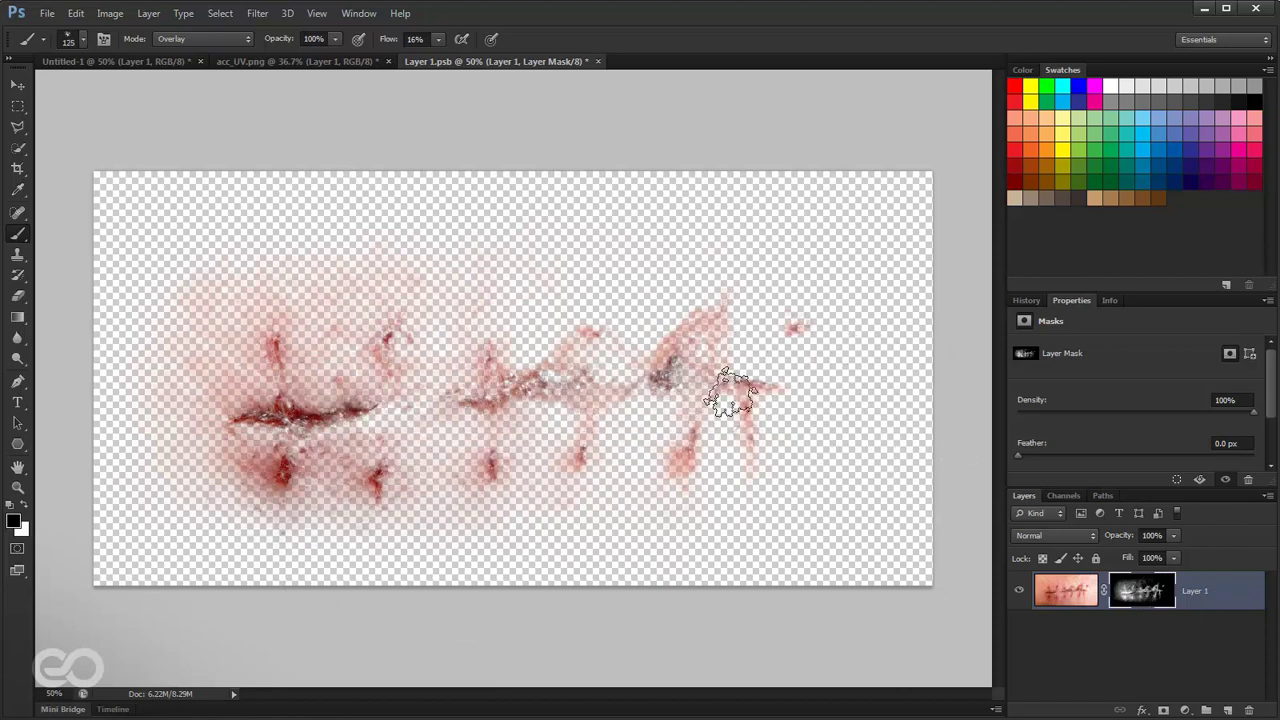
key("bracketleft")
key("bracketleft")
key("bracketleft")
key("x")
mouse_move(300, 424)
left_mouse_down()
mouse_move(240, 427)
mouse_move(346, 416)
left_mouse_up()
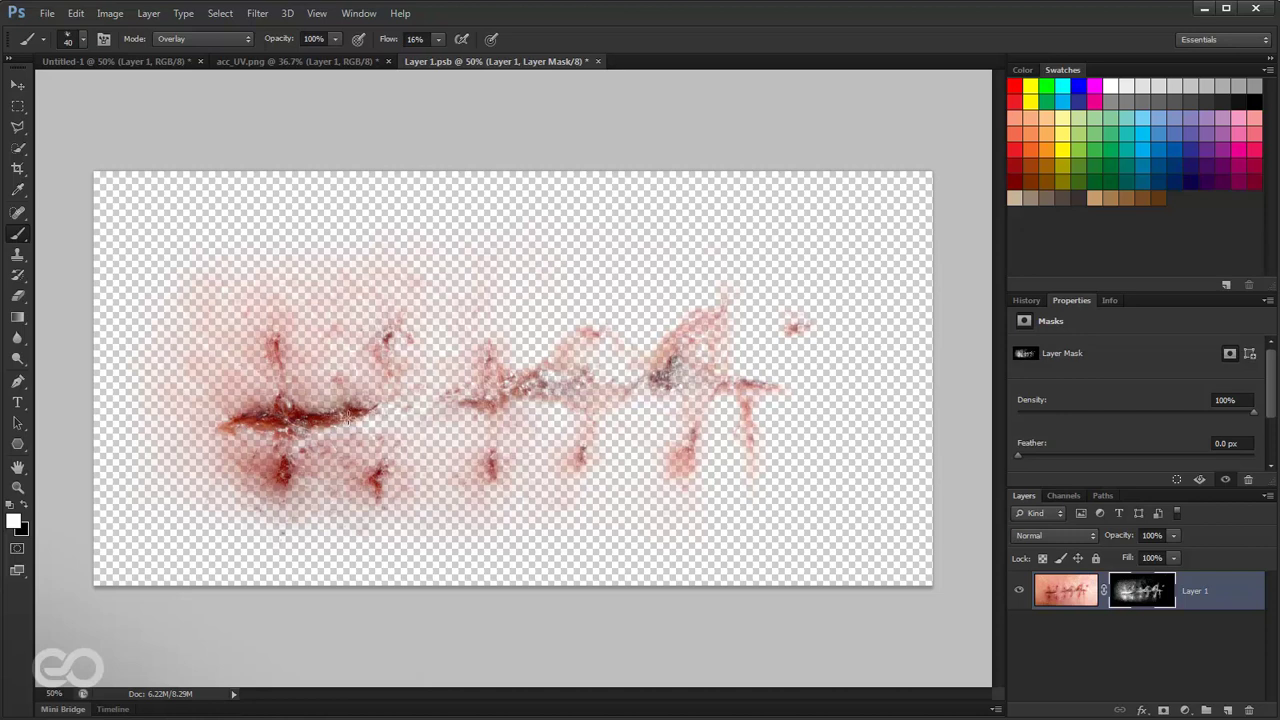
mouse_move(472, 408)
left_mouse_down()
mouse_move(609, 387)
mouse_move(530, 389)
mouse_move(551, 378)
mouse_move(784, 385)
left_mouse_up()
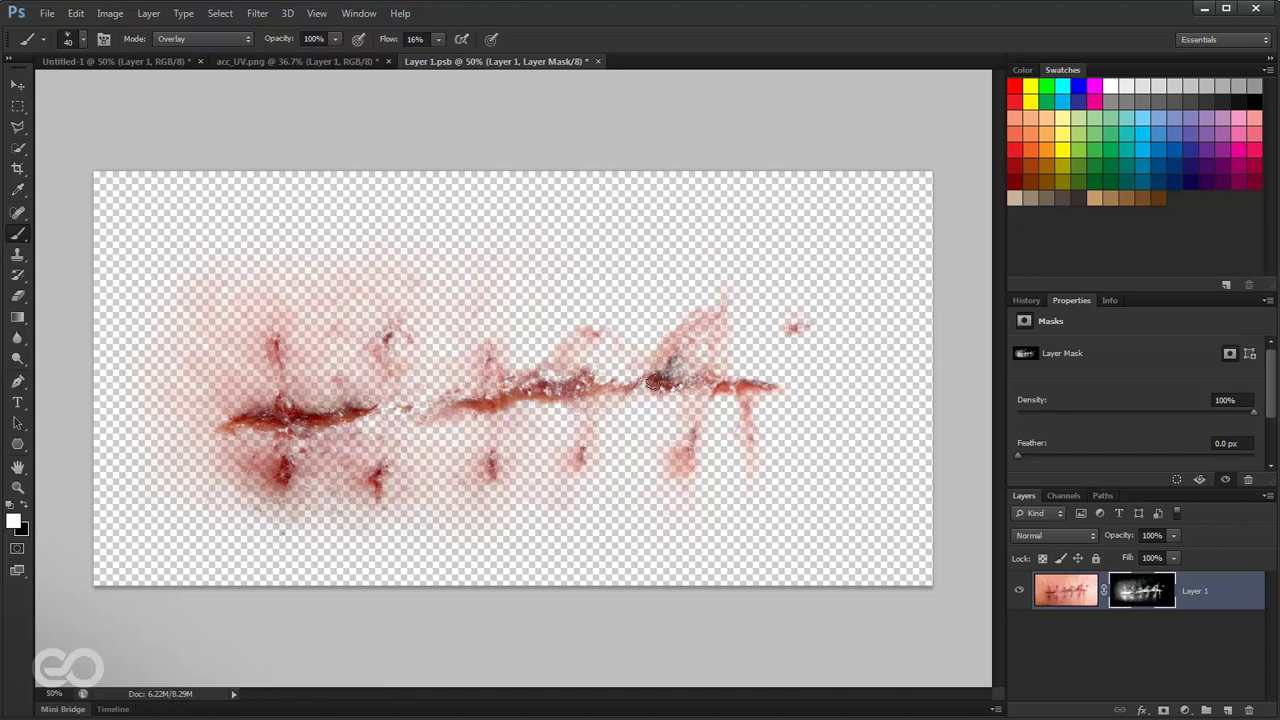
Save the Smart Object contents and hide the Levels 1 adjustment above the wound in acc_UV.png
key("ctrl+s")
left_click(283, 63)
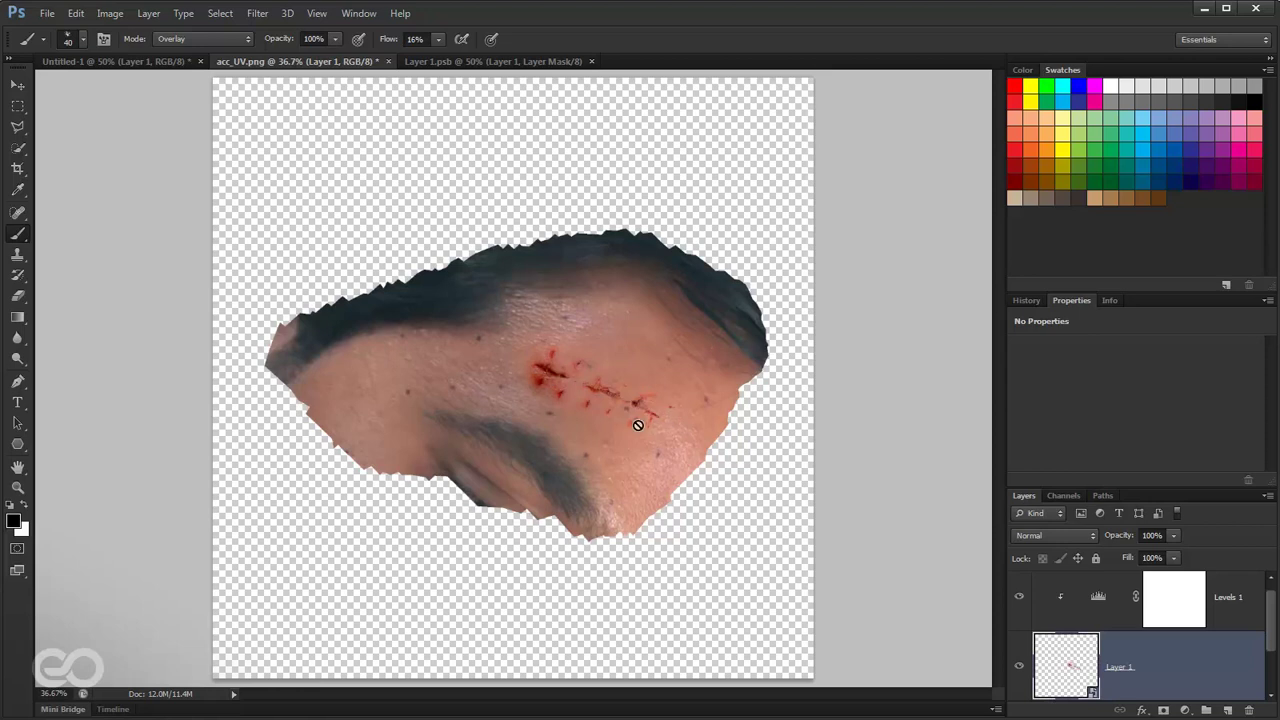
left_click(1020, 599)
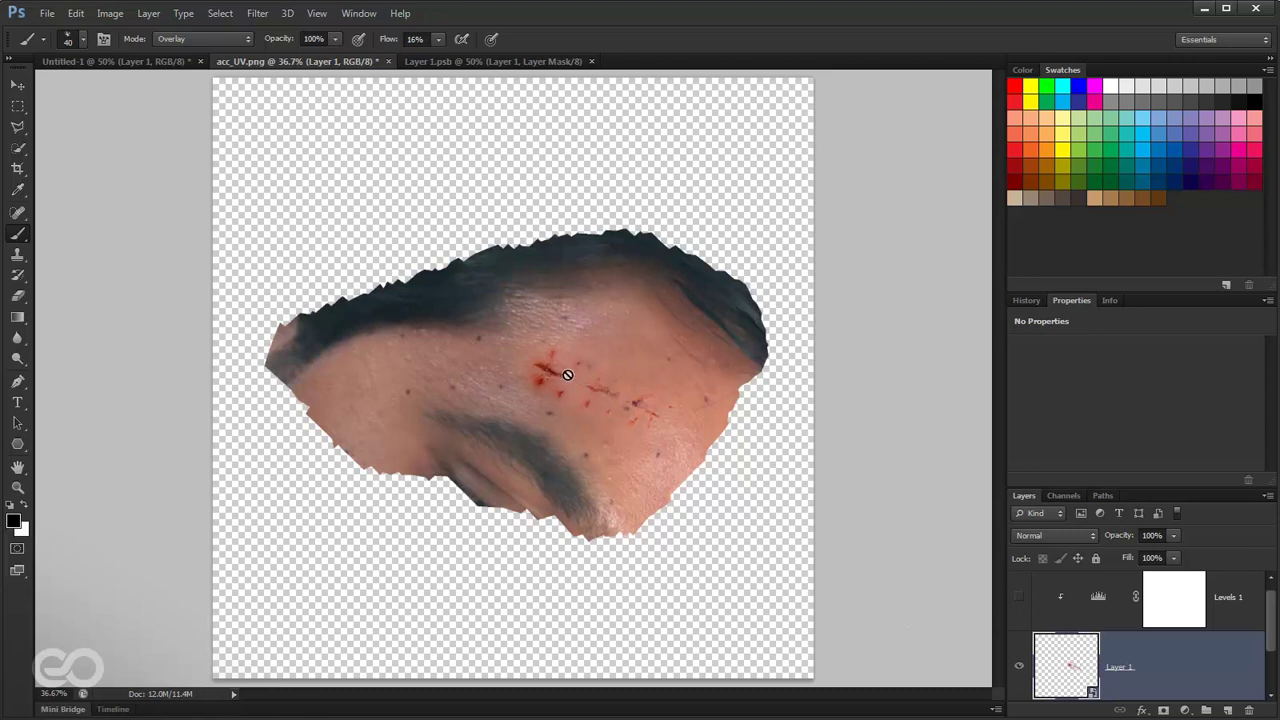
Return to Layer 1.psb and paint more white on the mask along the right part of the cut and the lower-left stitch mark
left_click(484, 62)
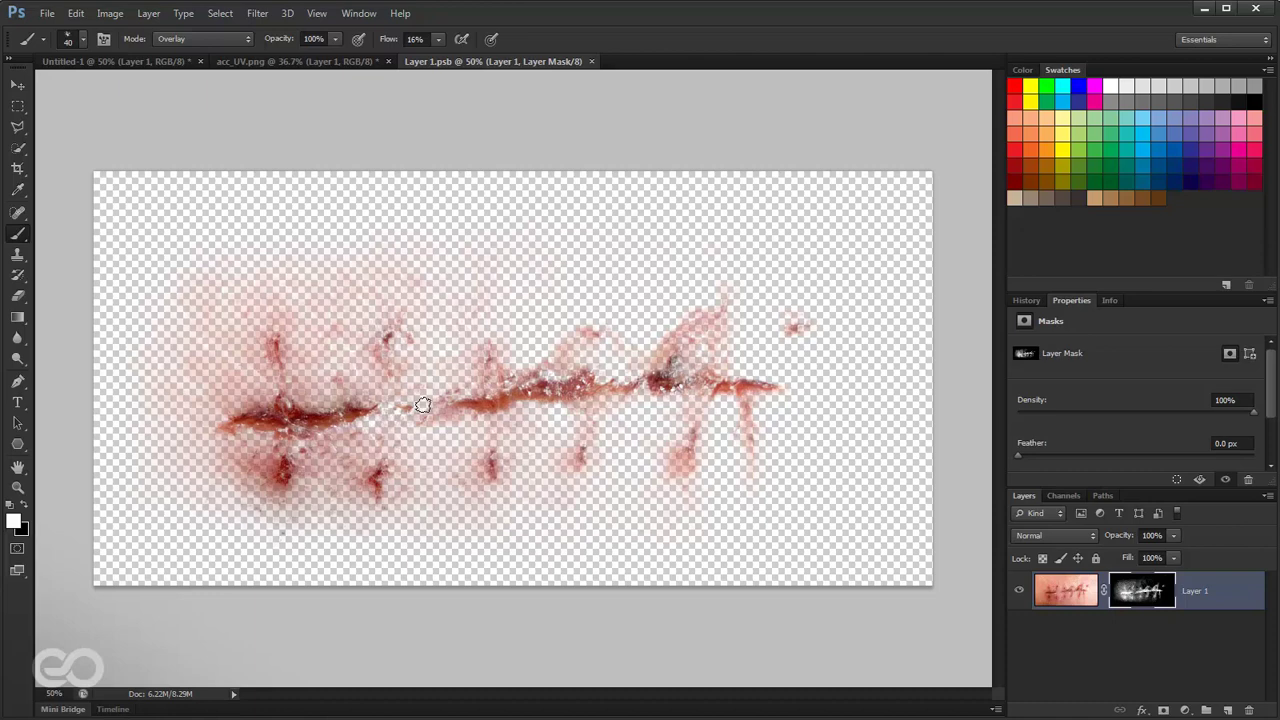
left_click_drag(422, 404, 760, 385)
left_click_drag(280, 440, 290, 490)
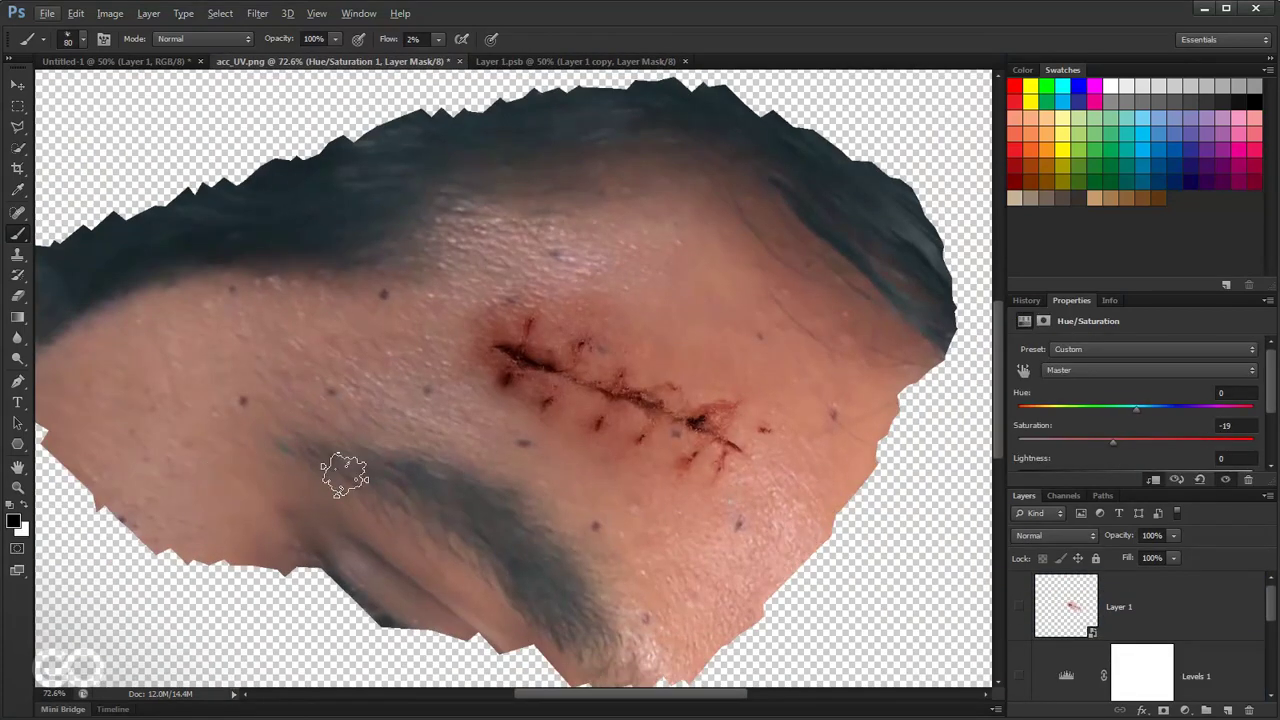
Examine the masks and channels in Layer 1.psb, toggling the visibility of Layer 1 and Layer 1 copy to compare their contributions
scroll(516, 443, "down", 4, "alt")
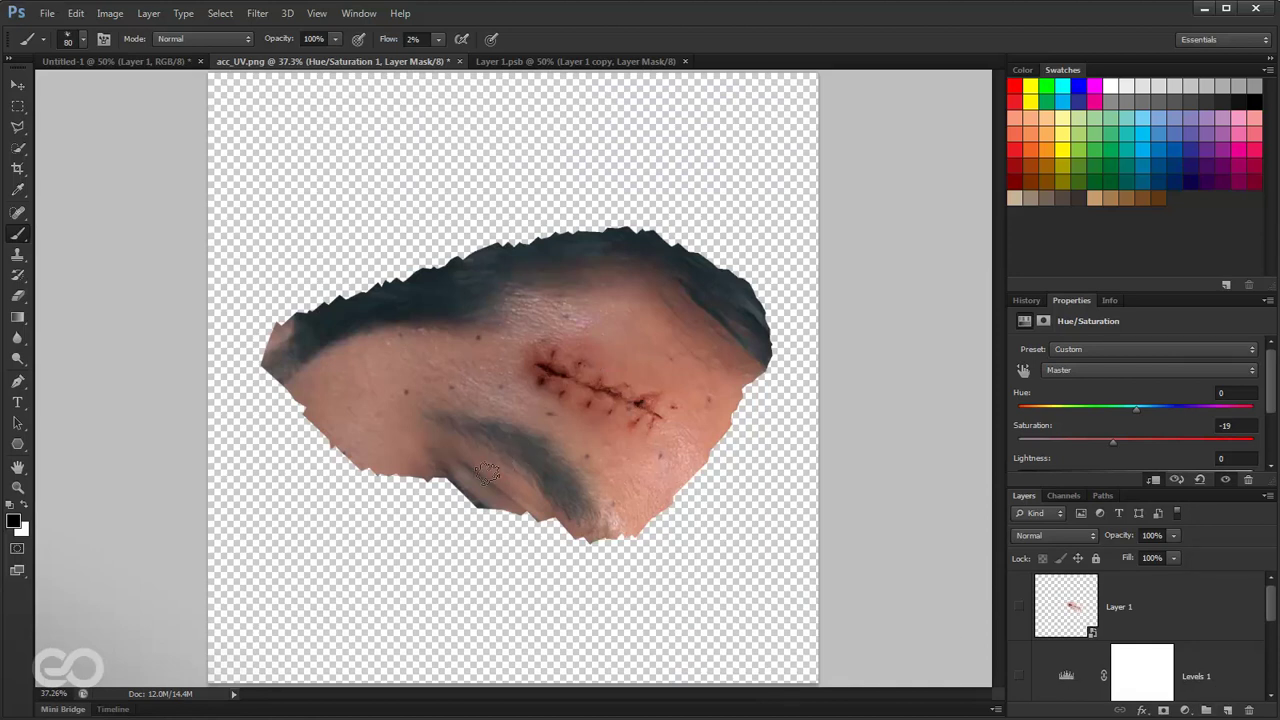
left_click(628, 64)
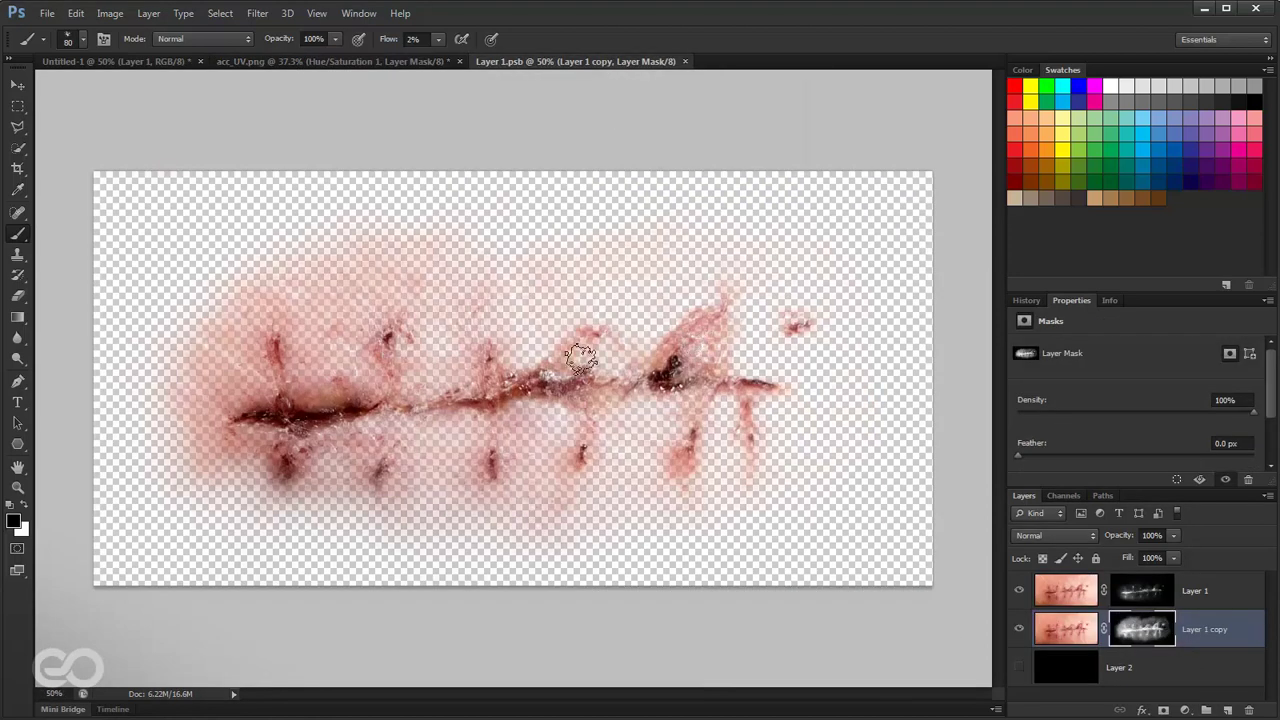
left_click(1147, 600)
left_click(1150, 635)
left_click(1144, 592)
left_click(1019, 590)
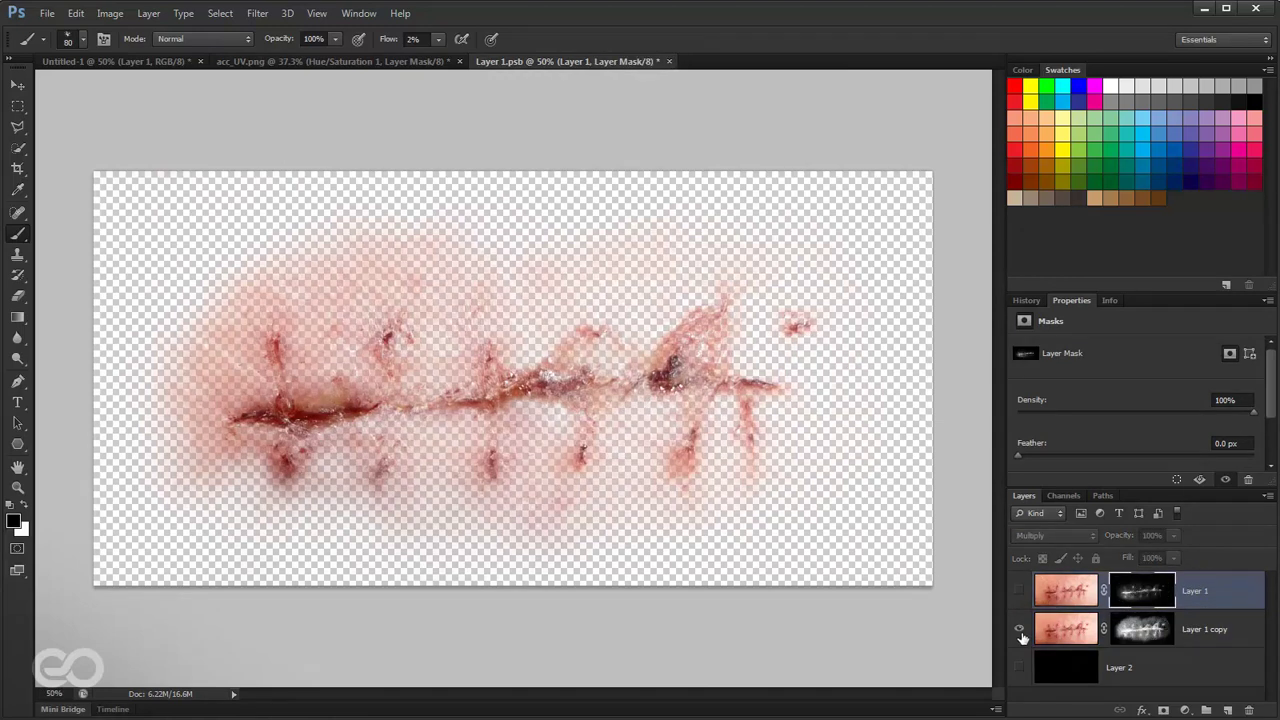
left_click(1019, 629)
left_click(1019, 629)
left_click(1019, 590)
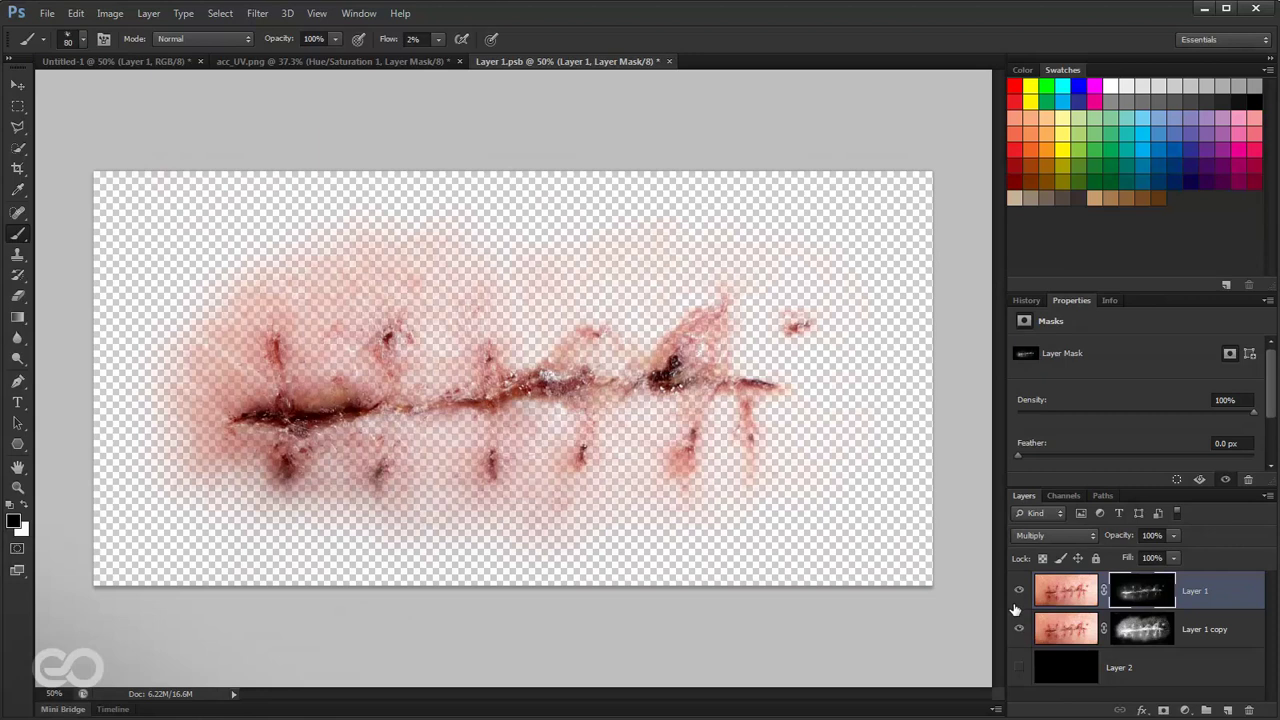
left_click(1063, 496)
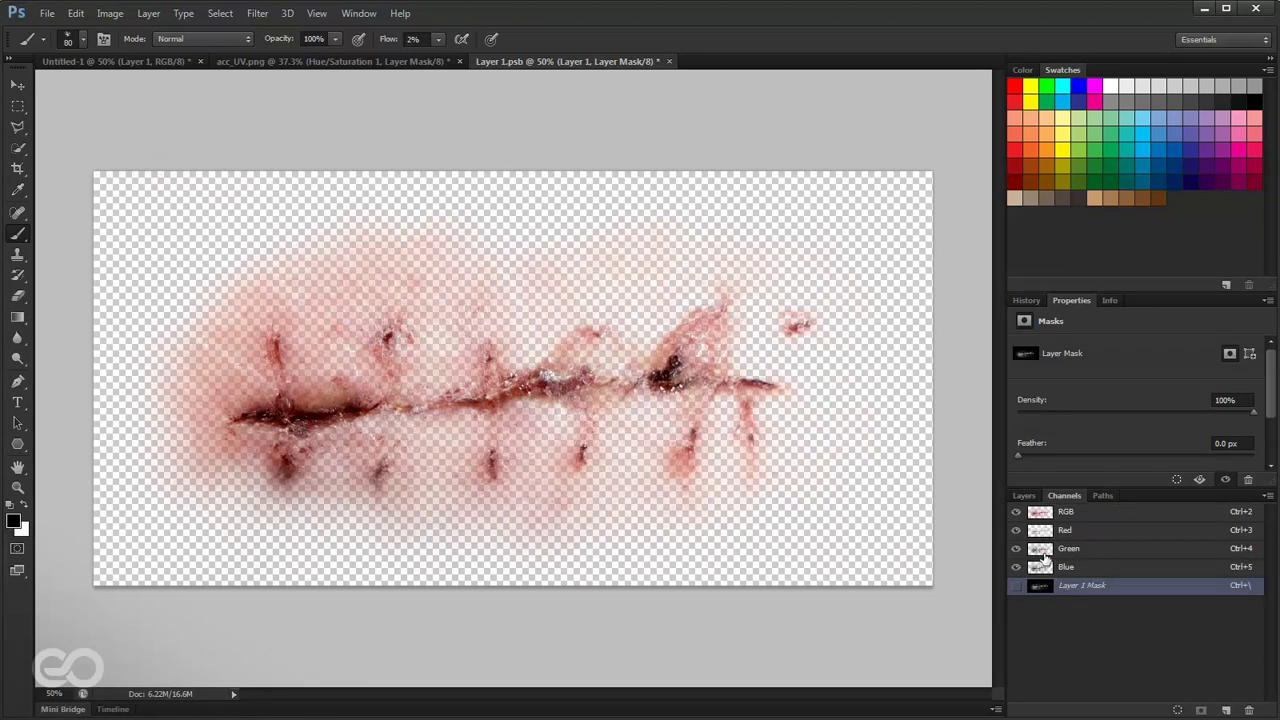
left_click(1026, 496)
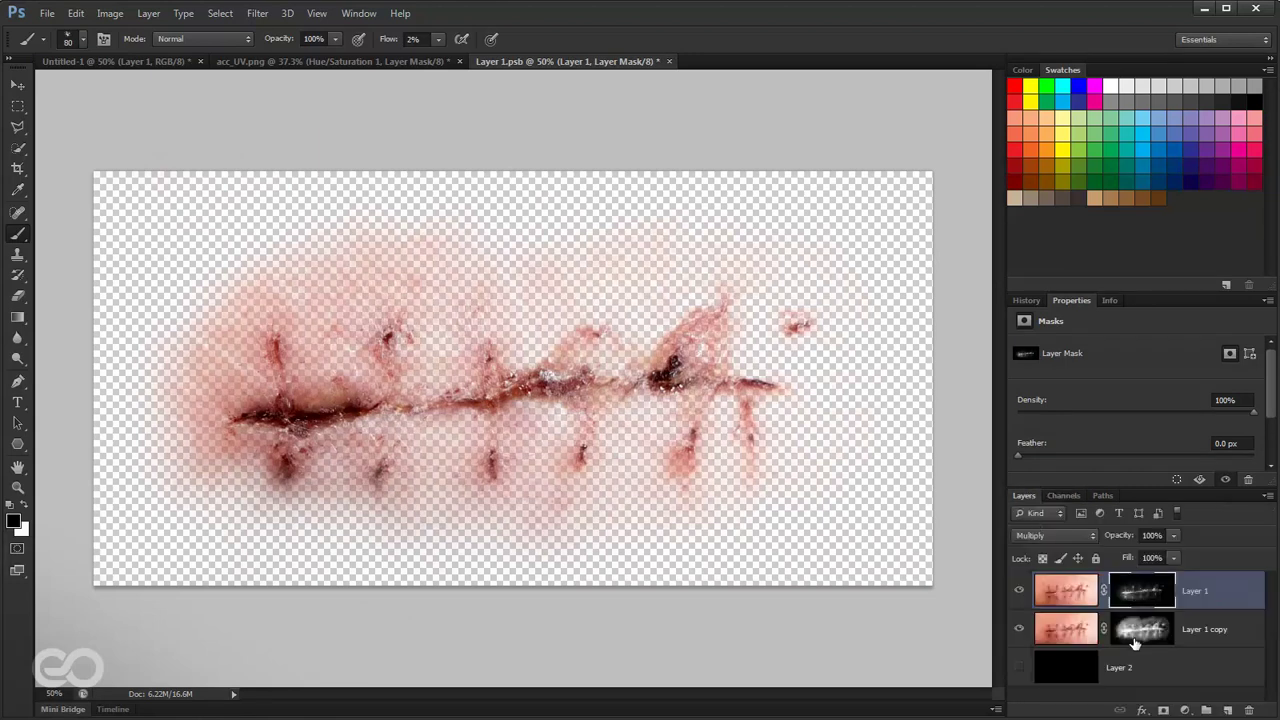
Hide the forehead render on Layer 0 in acc_UV.png and inspect the isolated wound on transparency
left_click(335, 62)
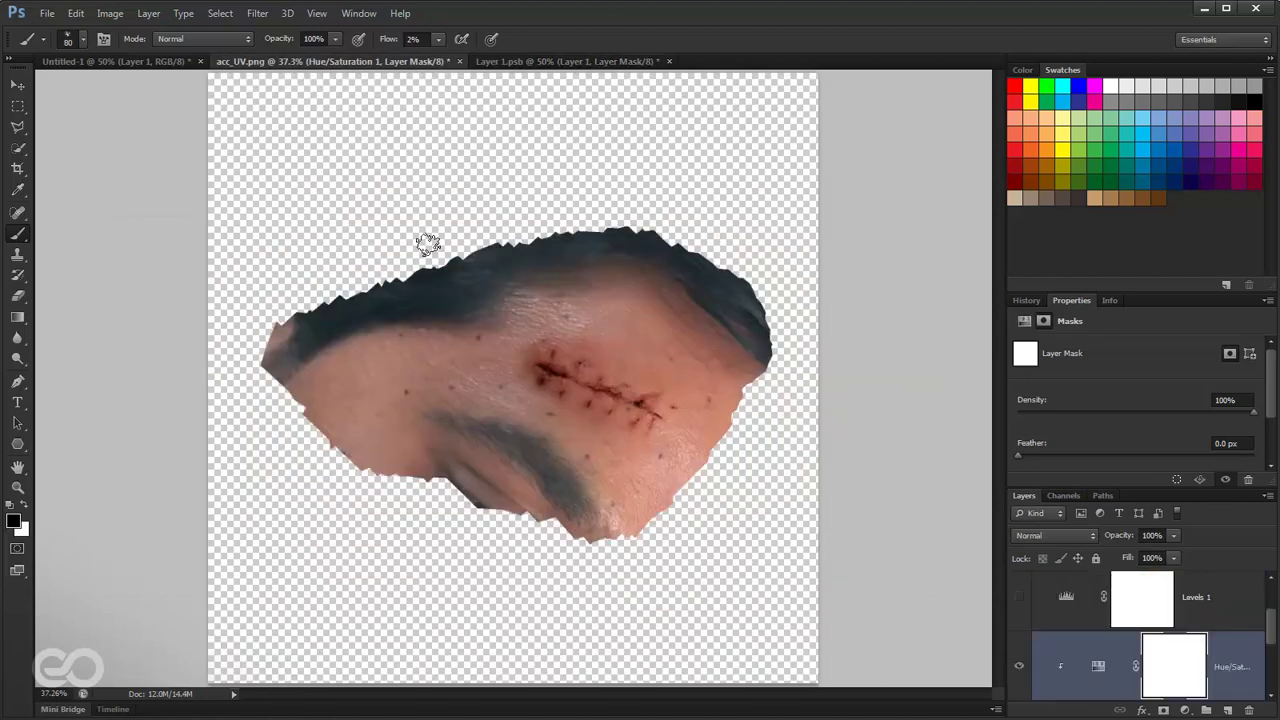
scroll(1161, 640, "down", 3)
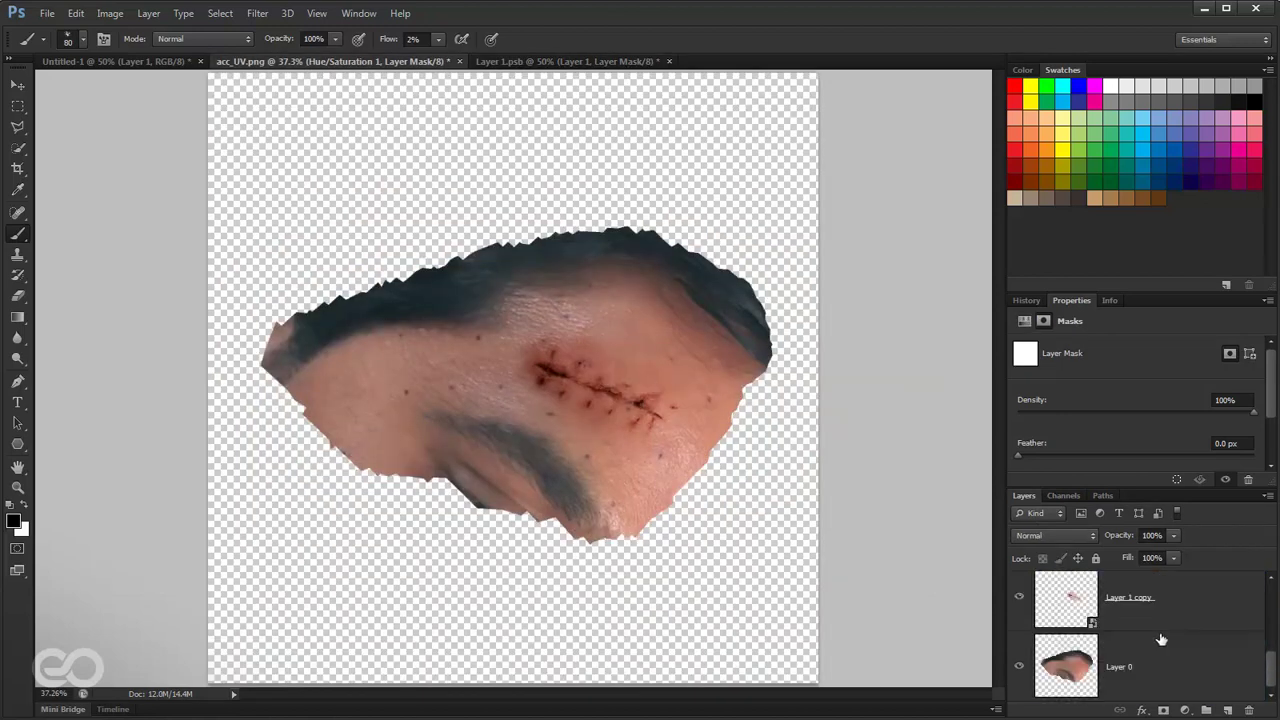
left_click(1019, 666)
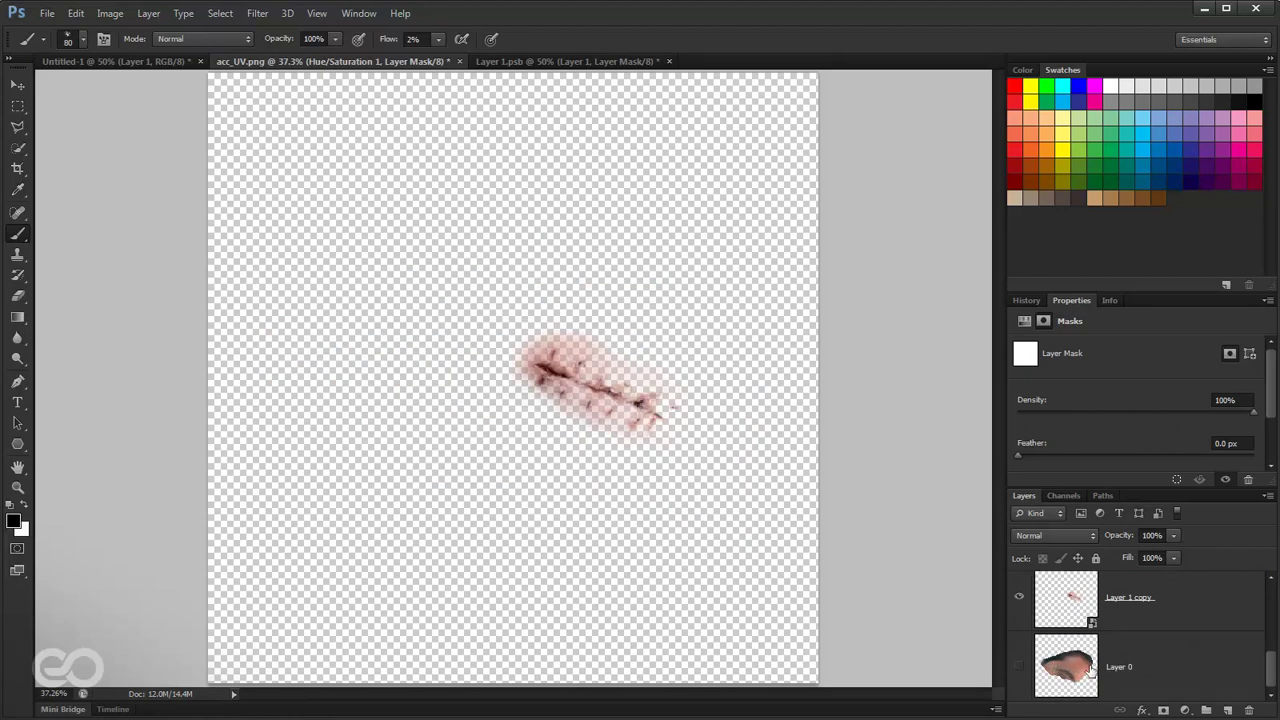
scroll(560, 380, "up", 5, "alt")
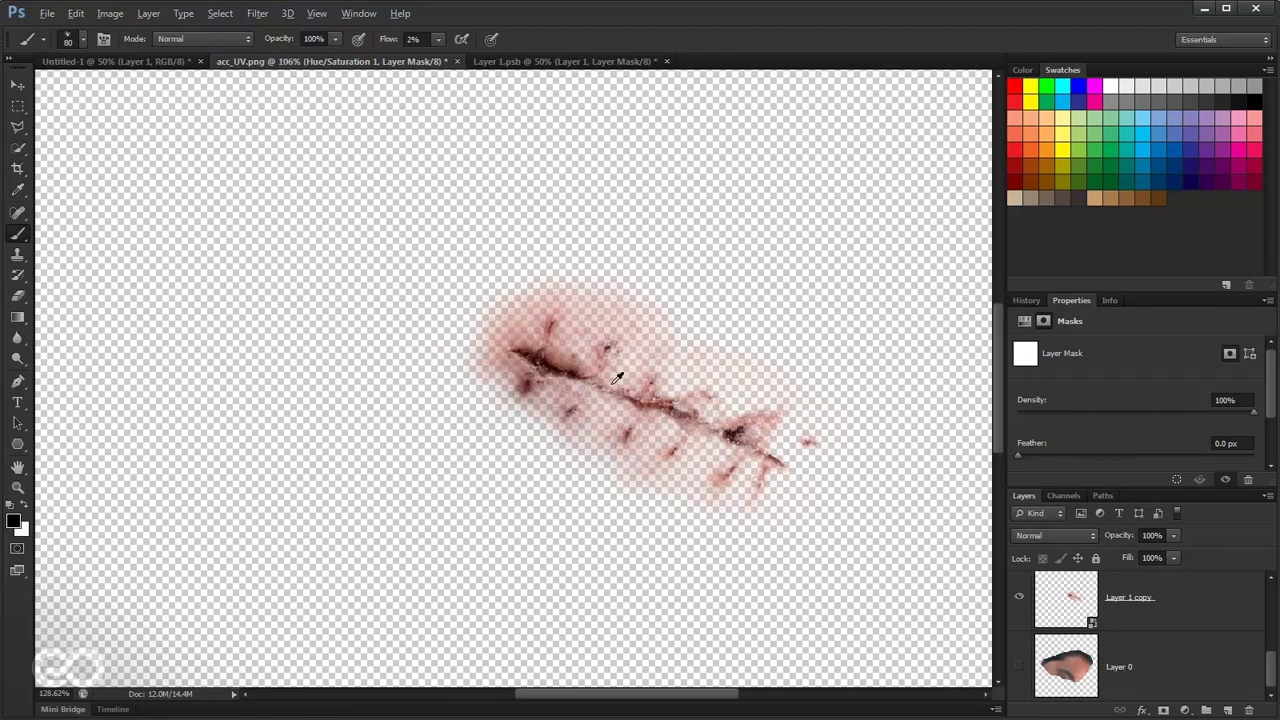
scroll(651, 414, "down", 5, "alt")
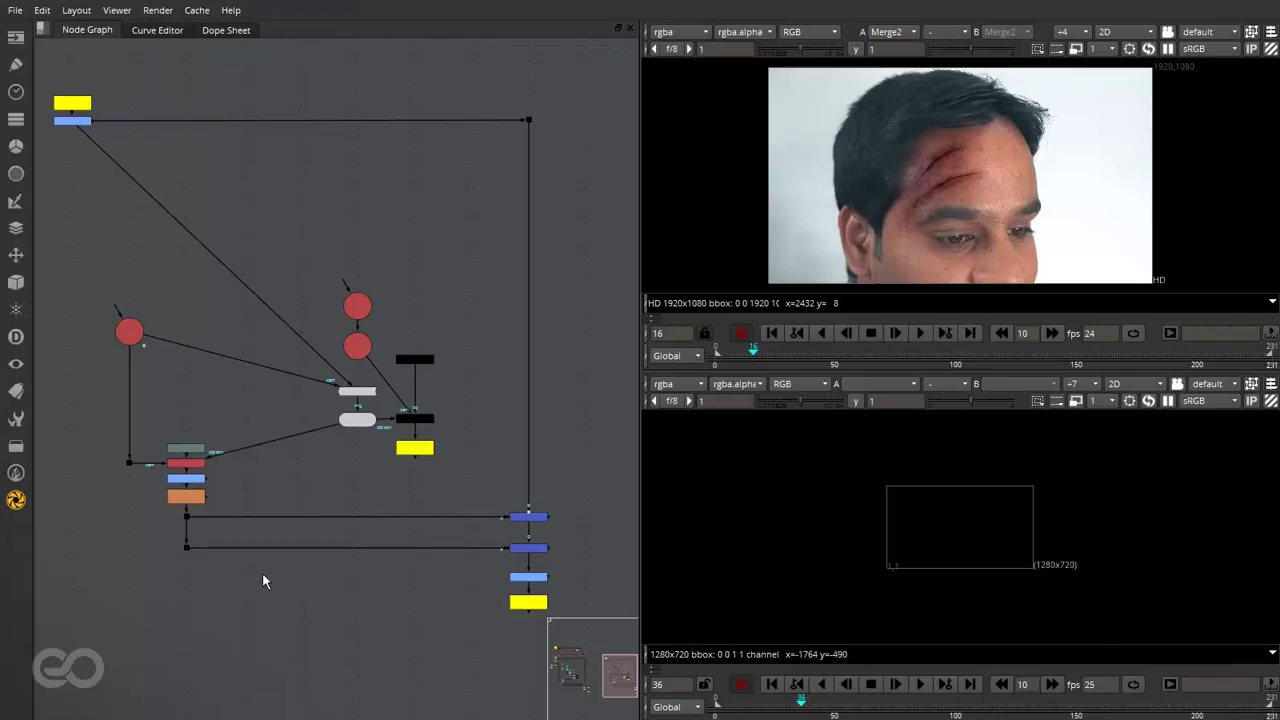
Switch to Nuke, load acc_UV_2.png in a Read node near Camera6 and display it in the lower viewer
scroll(190, 300, "up", 5)
middle_click_drag(277, 318, 283, 302)
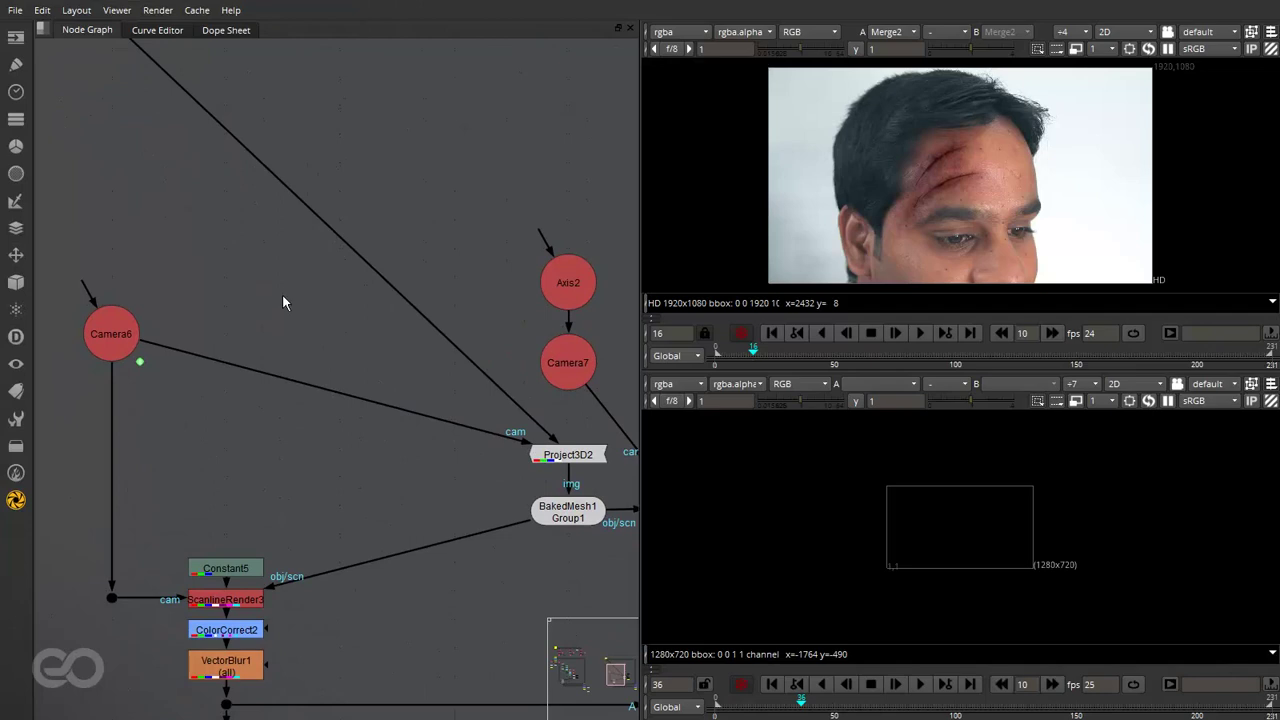
key("r")
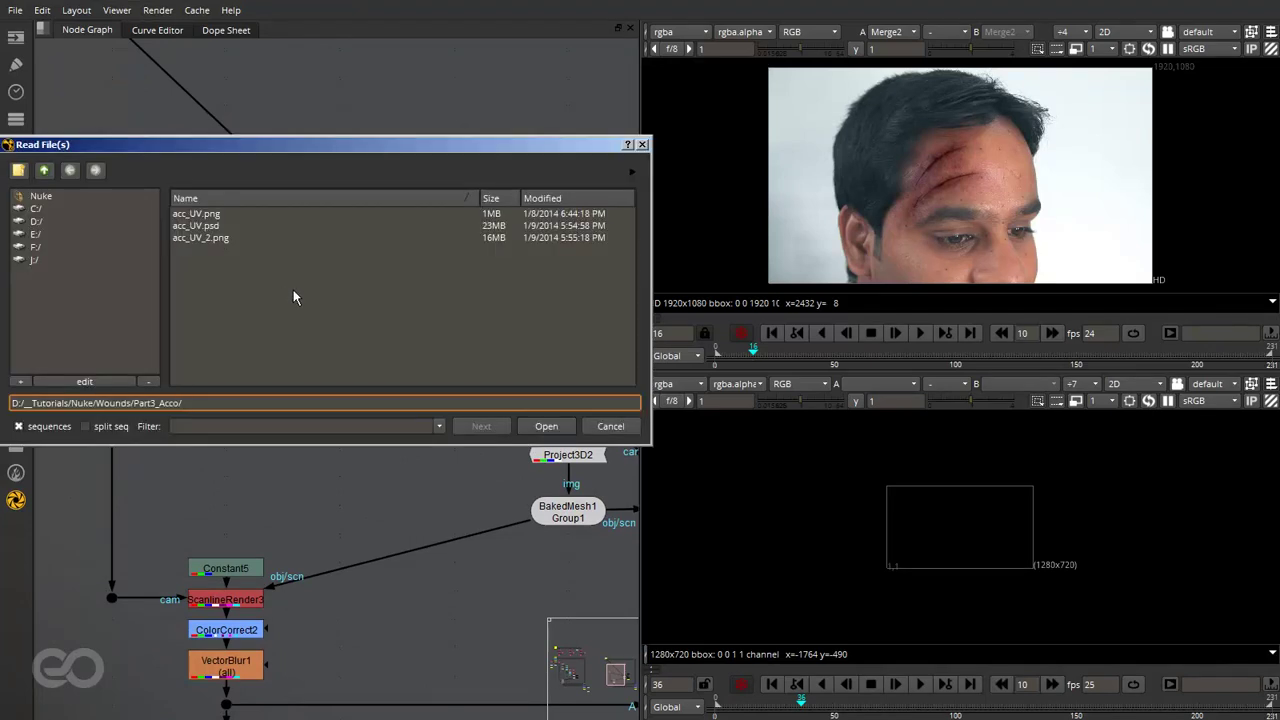
left_click(190, 238)
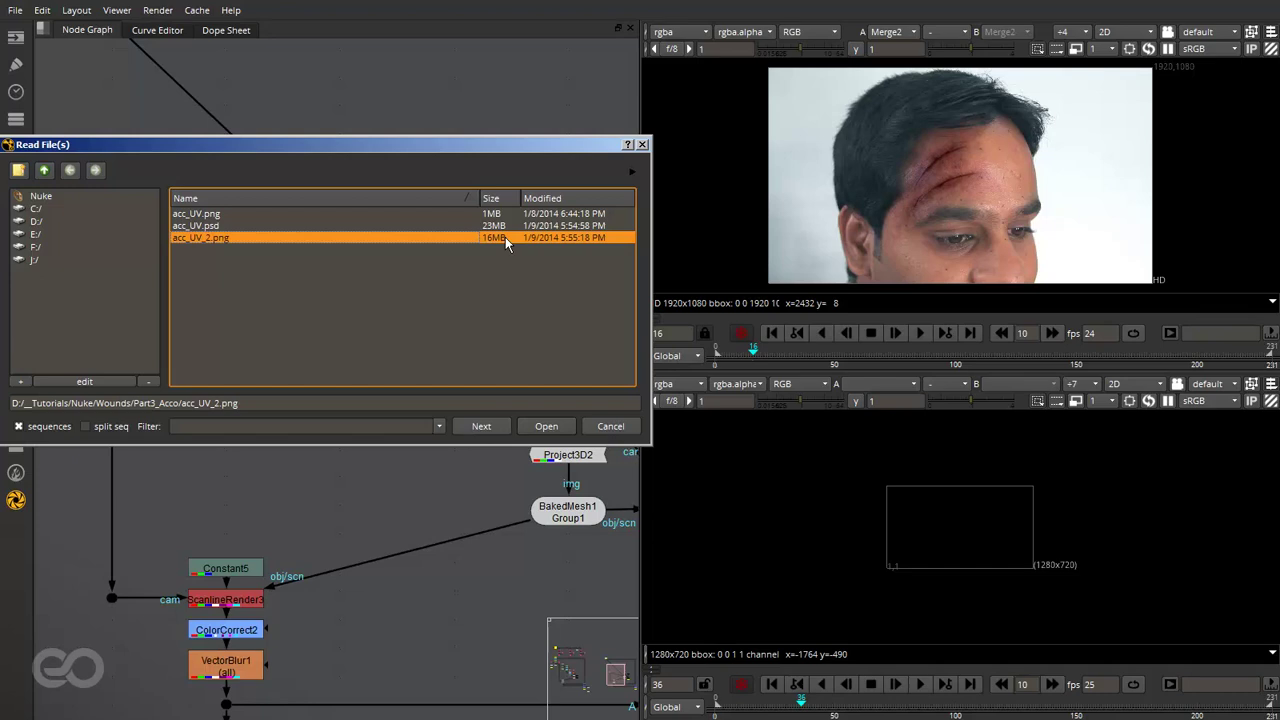
left_click(522, 426)
left_click_drag(283, 300, 271, 280)
key("1")
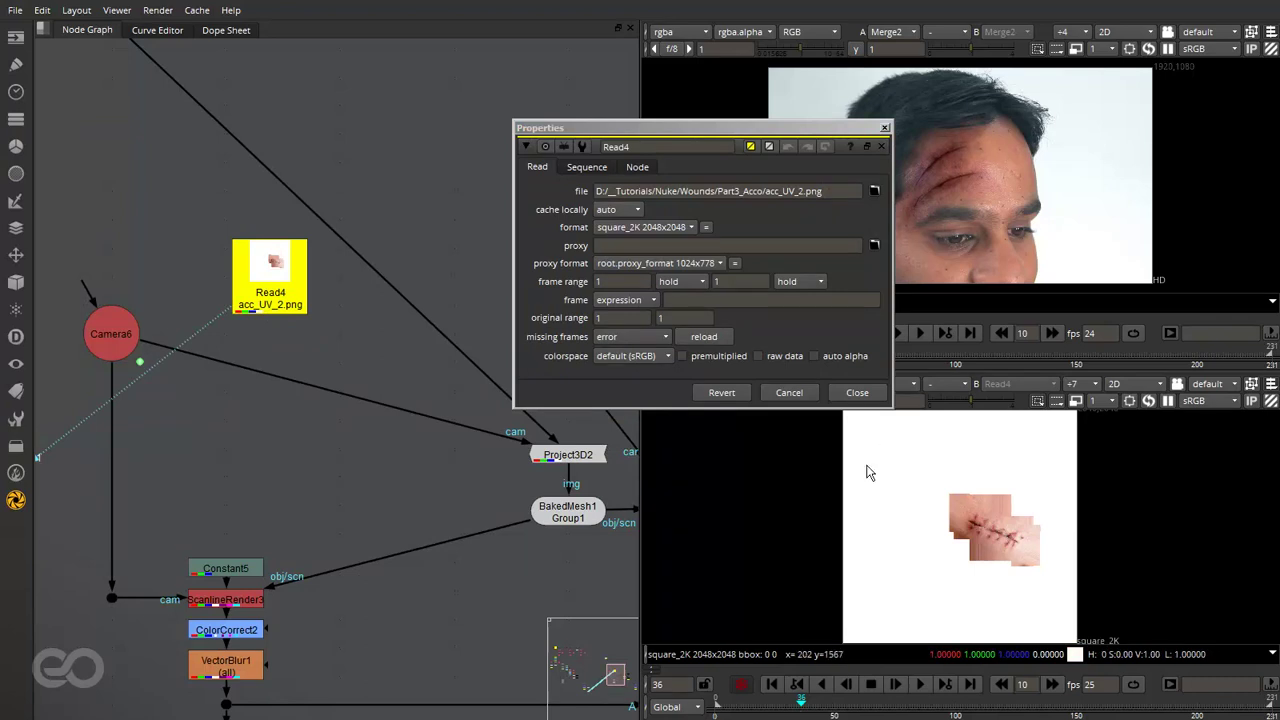
Add a Premult node under Read4 and check the premultiplied wound up close in the lower viewer
left_click(856, 393)
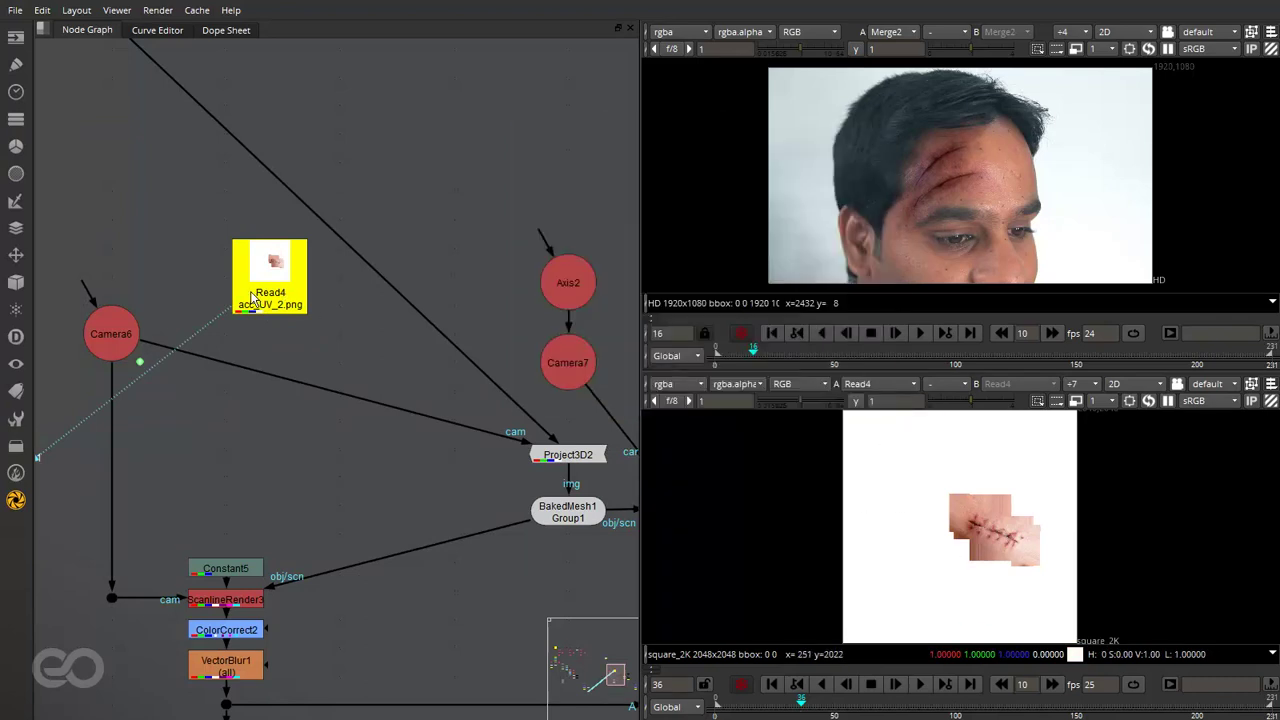
left_click_drag(252, 298, 228, 258)
key("Tab")
type("pre")
key("Return")
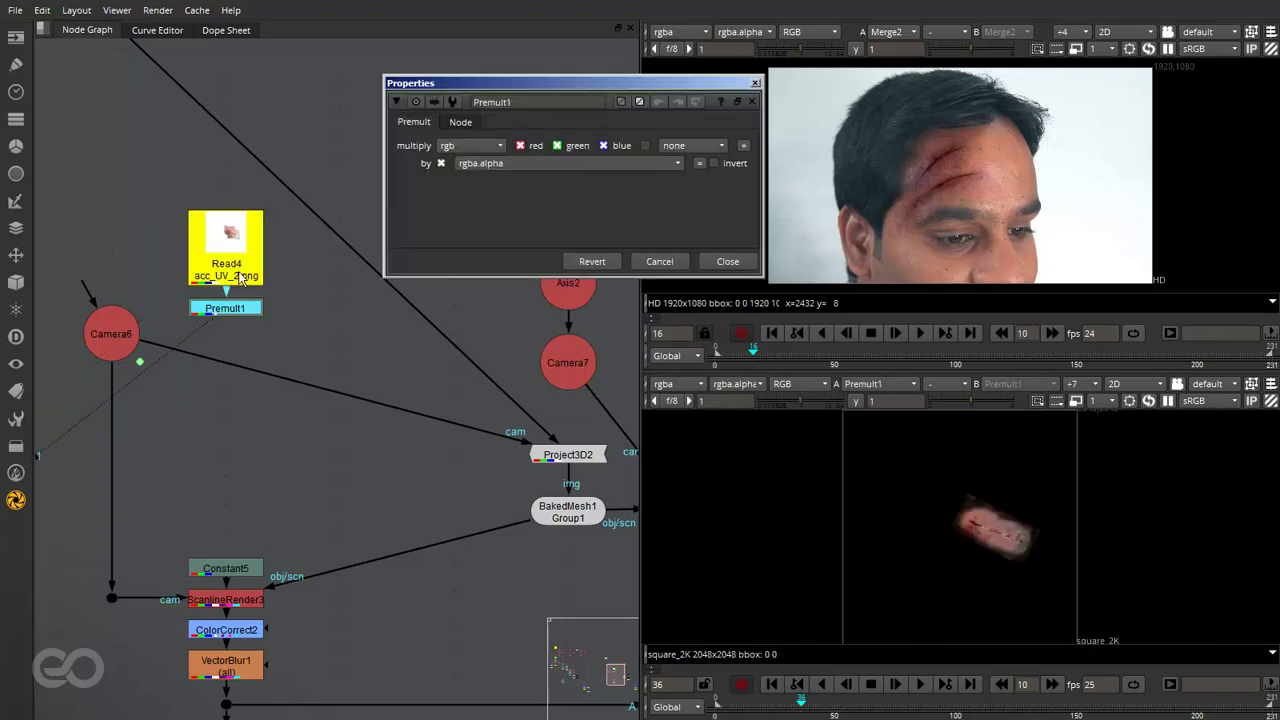
scroll(1022, 555, "up", 6)
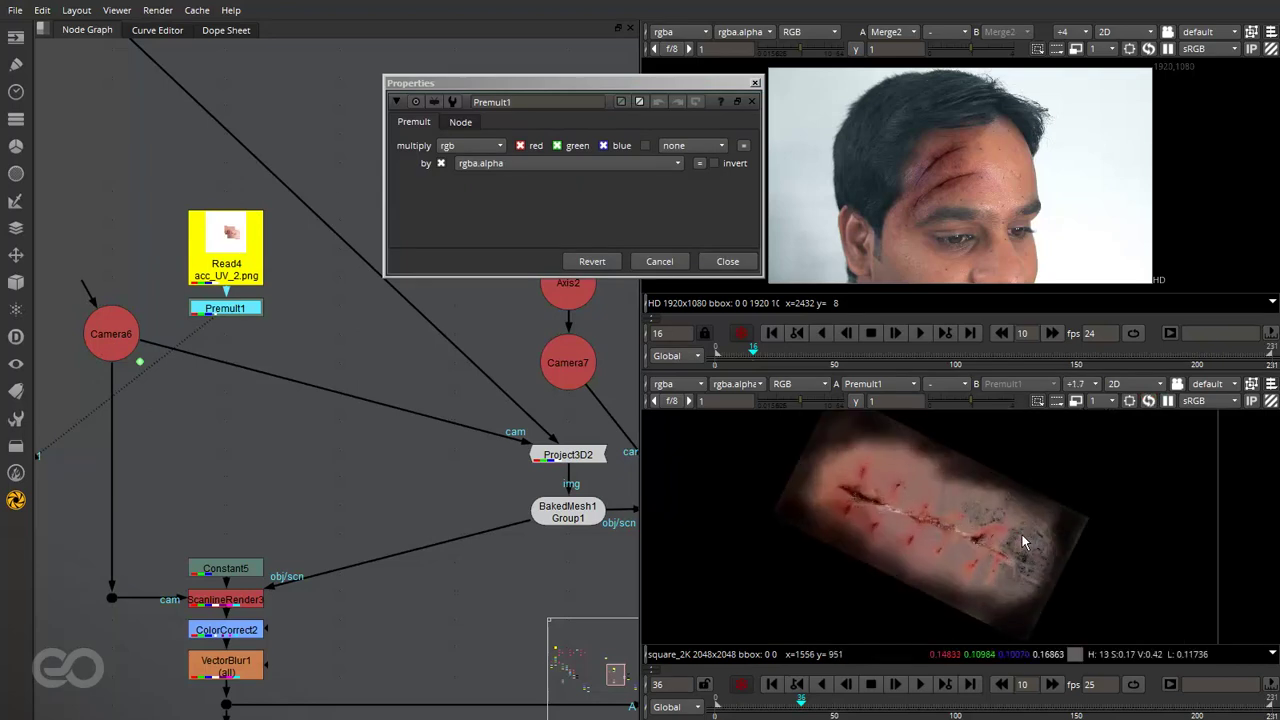
scroll(886, 490, "down", 2)
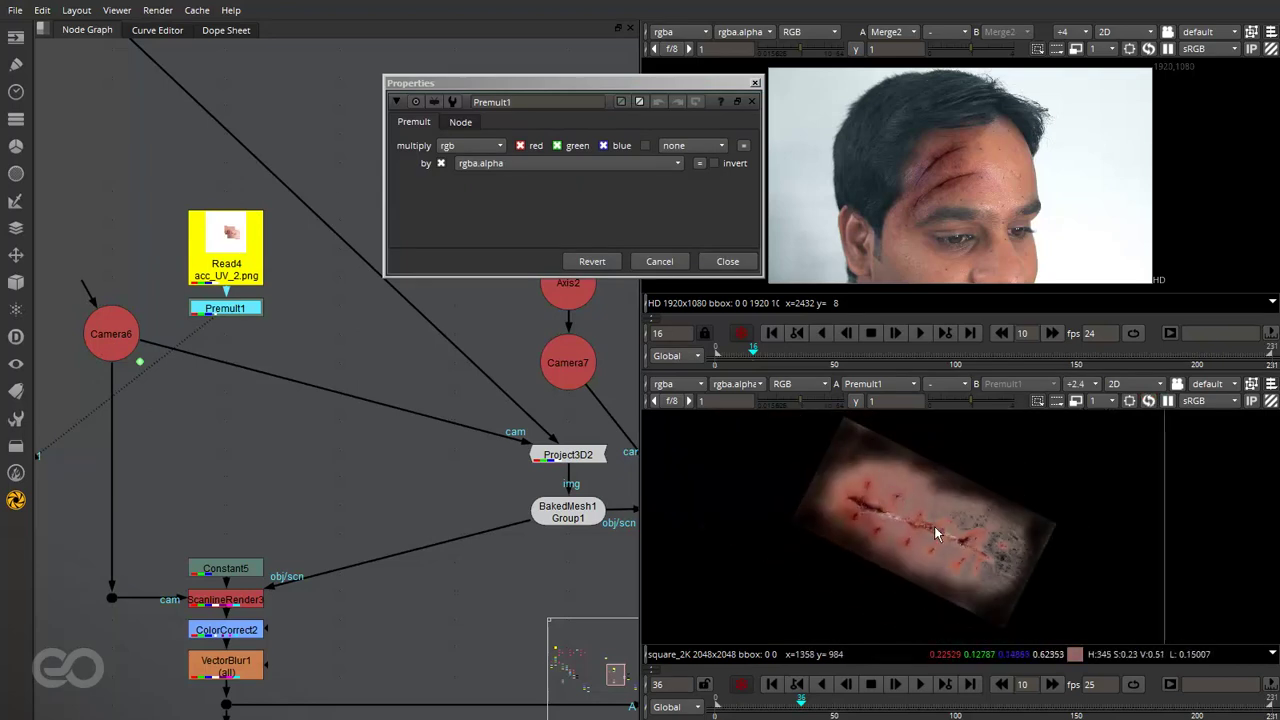
left_click(727, 262)
Reconnect the cam input of Project3D2 from Camera6 to Camera7
left_click(261, 392)
scroll(325, 300, "down", 5)
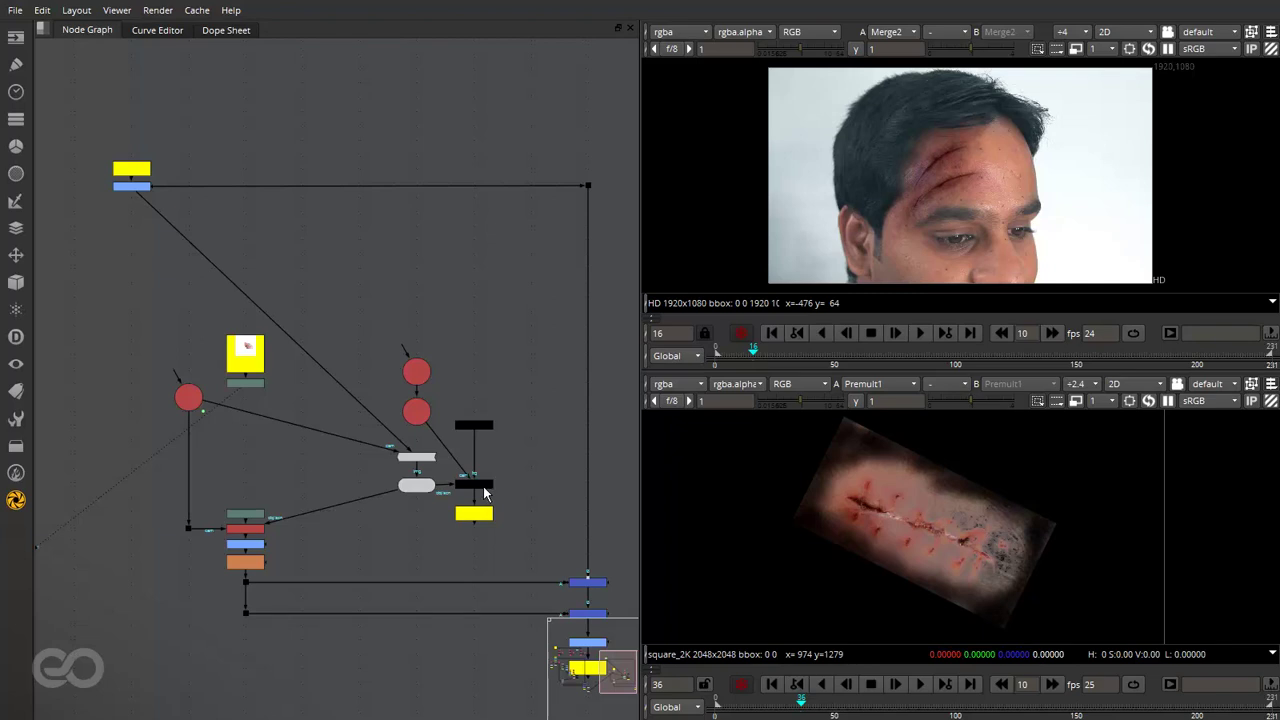
left_click(472, 485)
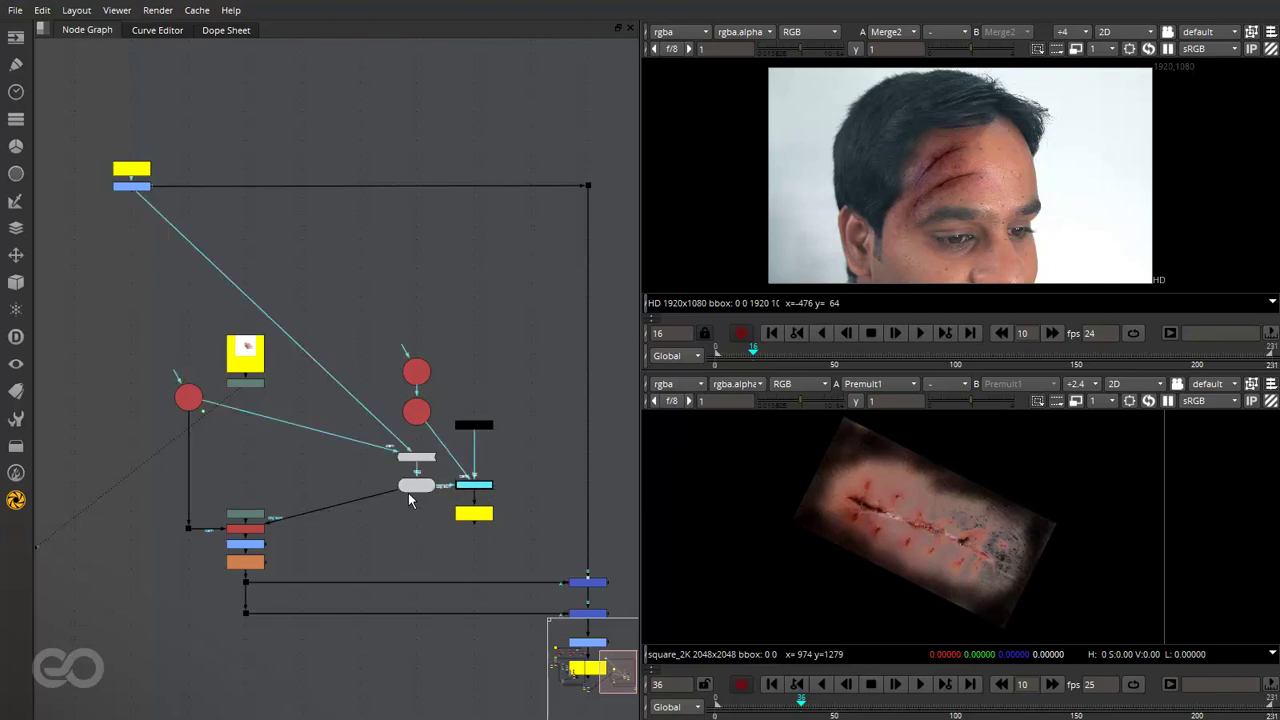
left_click(417, 486)
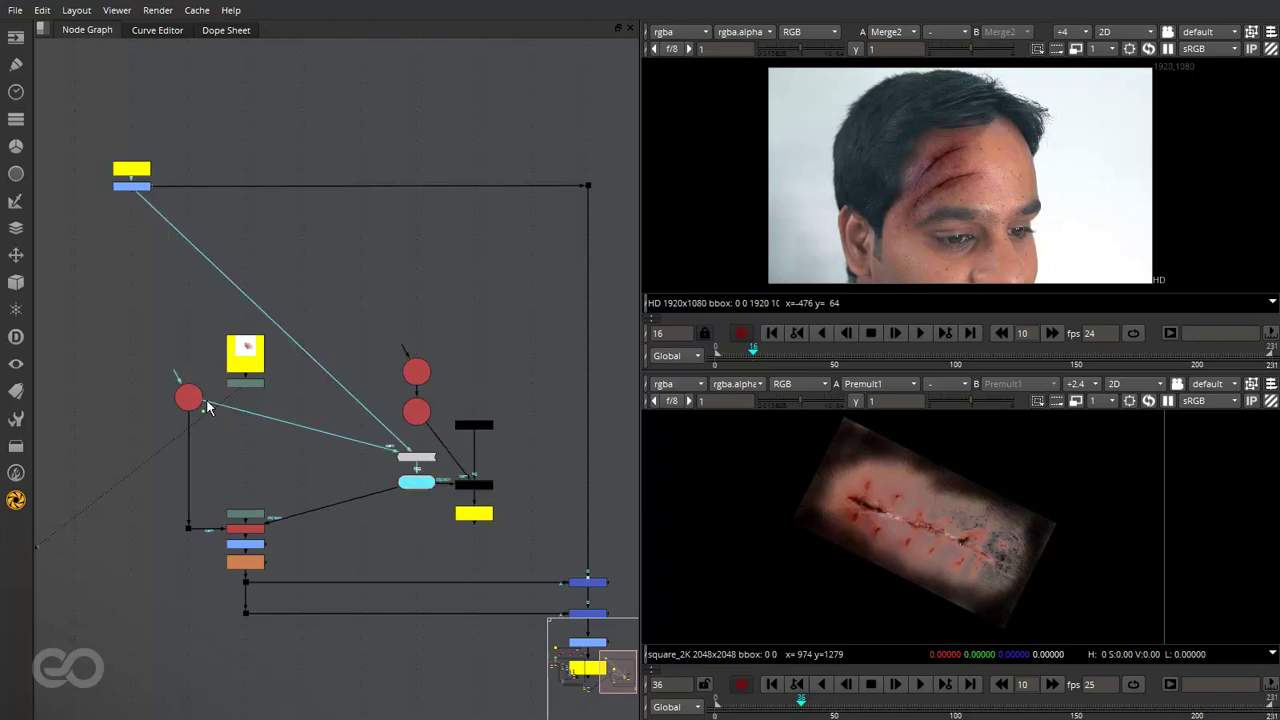
scroll(416, 428, "up", 3)
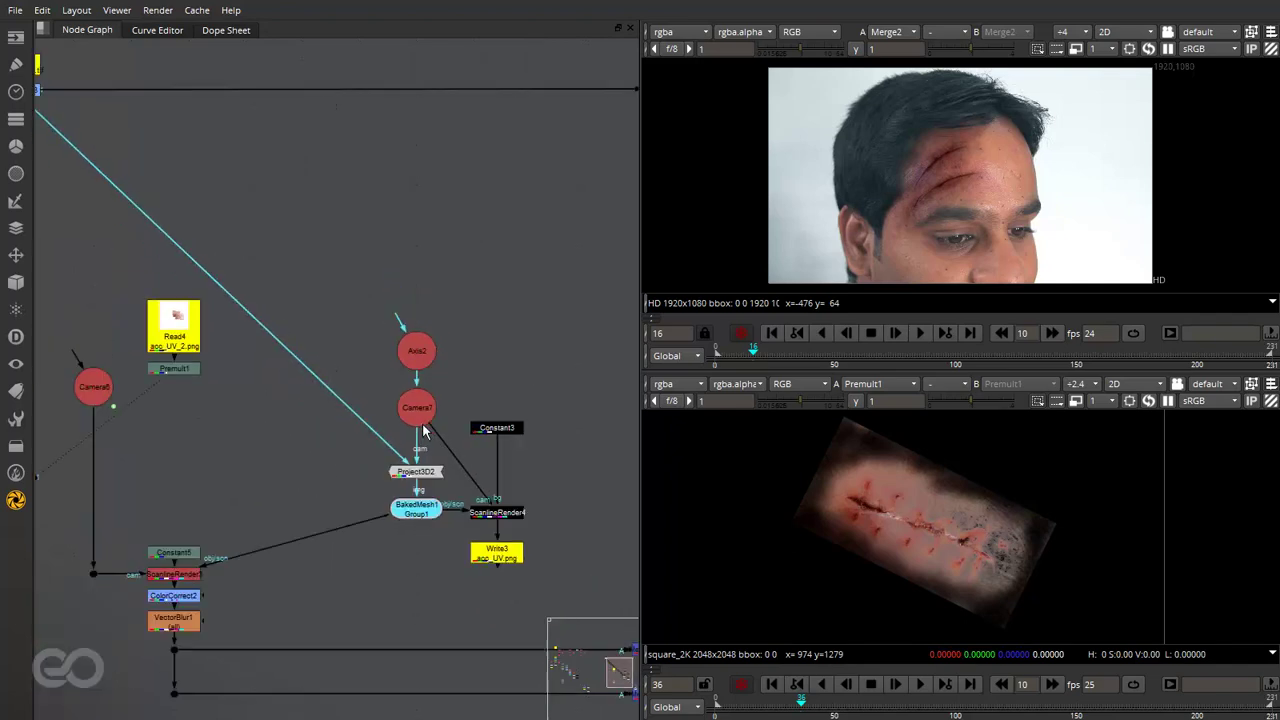
Place Read4 and Premult1 beside Camera7 and feed Premult1 into Project3D2 as the projected image
scroll(424, 430, "down", 1)
left_click_drag(84, 153, 339, 428)
left_click(438, 502)
scroll(439, 500, "up", 3)
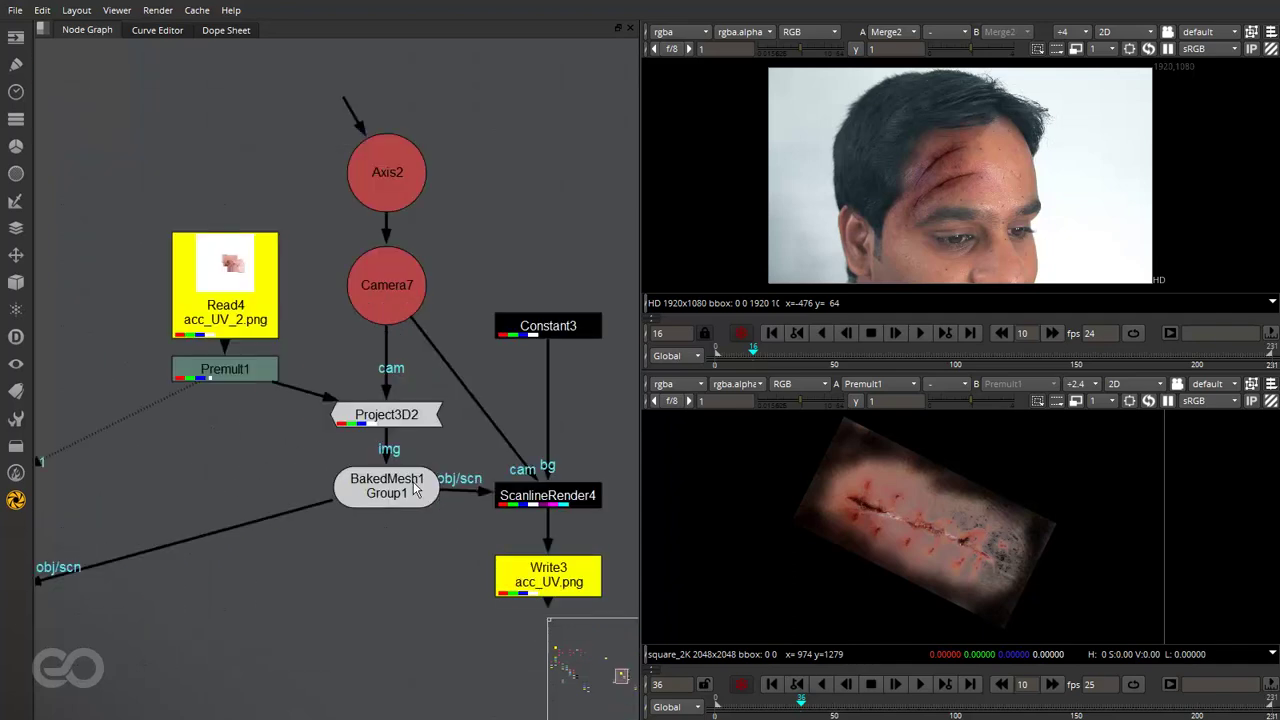
Display BakedMesh1 Group1 in the lower viewer and view the wound projected on the mesh in 3D
scroll(416, 488, "down", 3)
left_click(360, 478)
key("1")
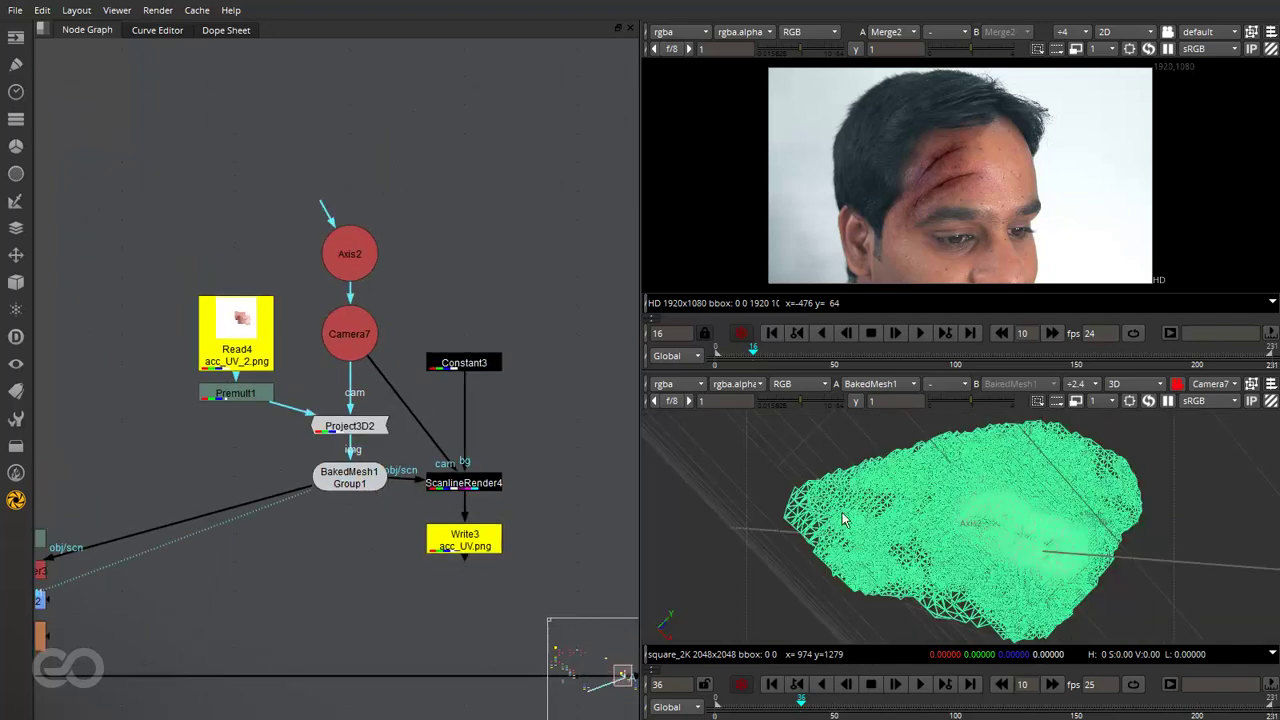
left_click(819, 448)
left_click_drag(819, 448, 881, 541, "ctrl")
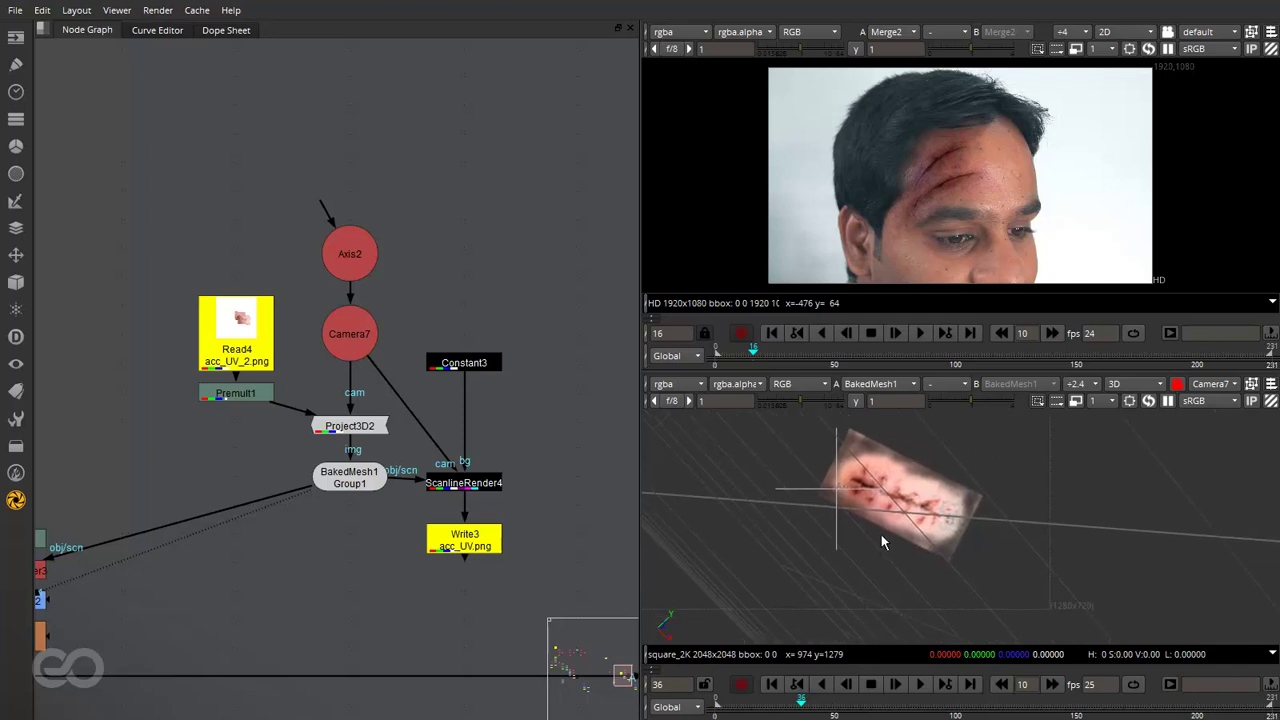
Release the 3D view from Camera7 and examine the projected wound on the mesh from several angles
left_click(1177, 385)
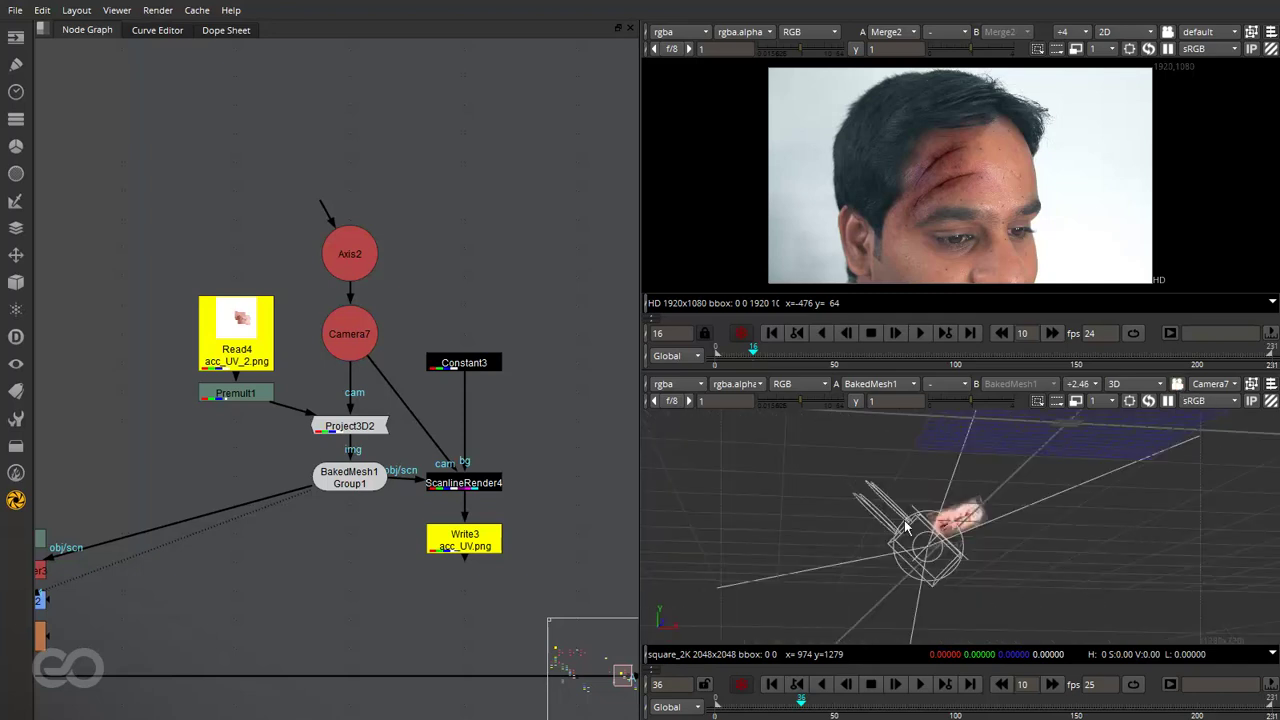
scroll(1142, 517, "down", 5)
scroll(1140, 572, "up", 5)
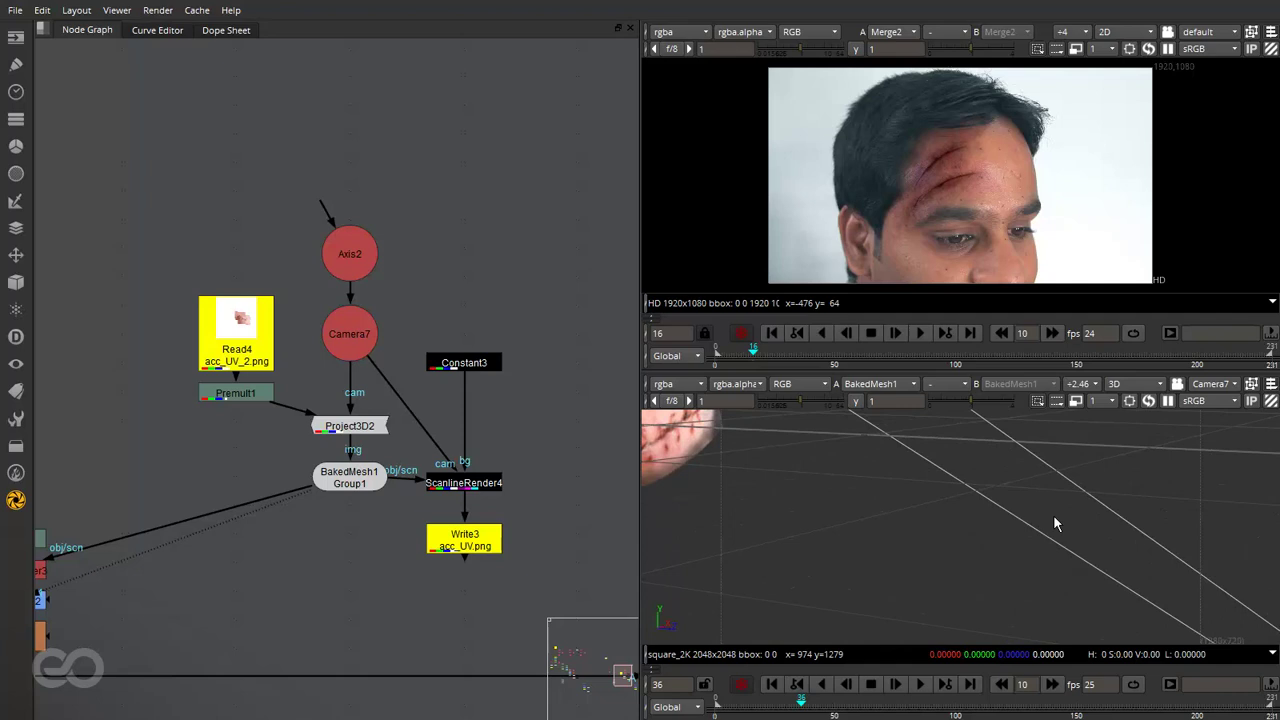
middle_click_drag(737, 471, 1066, 576)
left_click_drag(1066, 576, 870, 473, "ctrl")
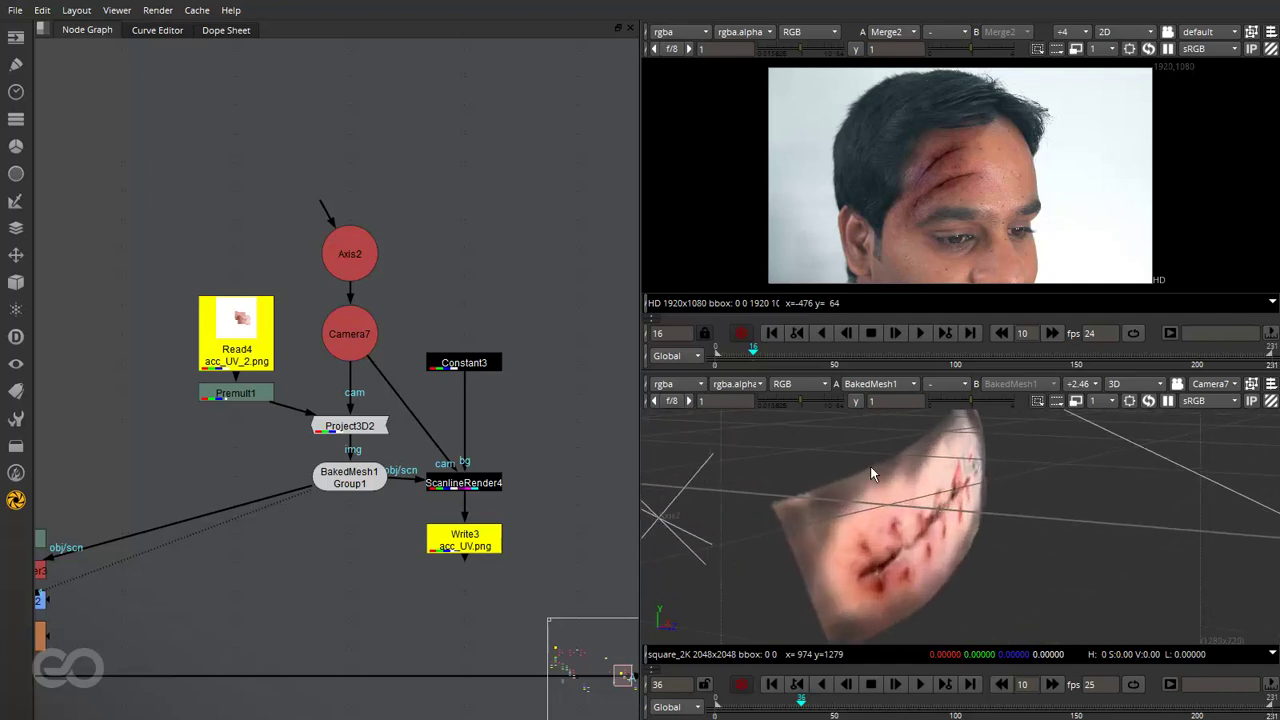
left_click_drag(836, 622, 892, 537, "ctrl")
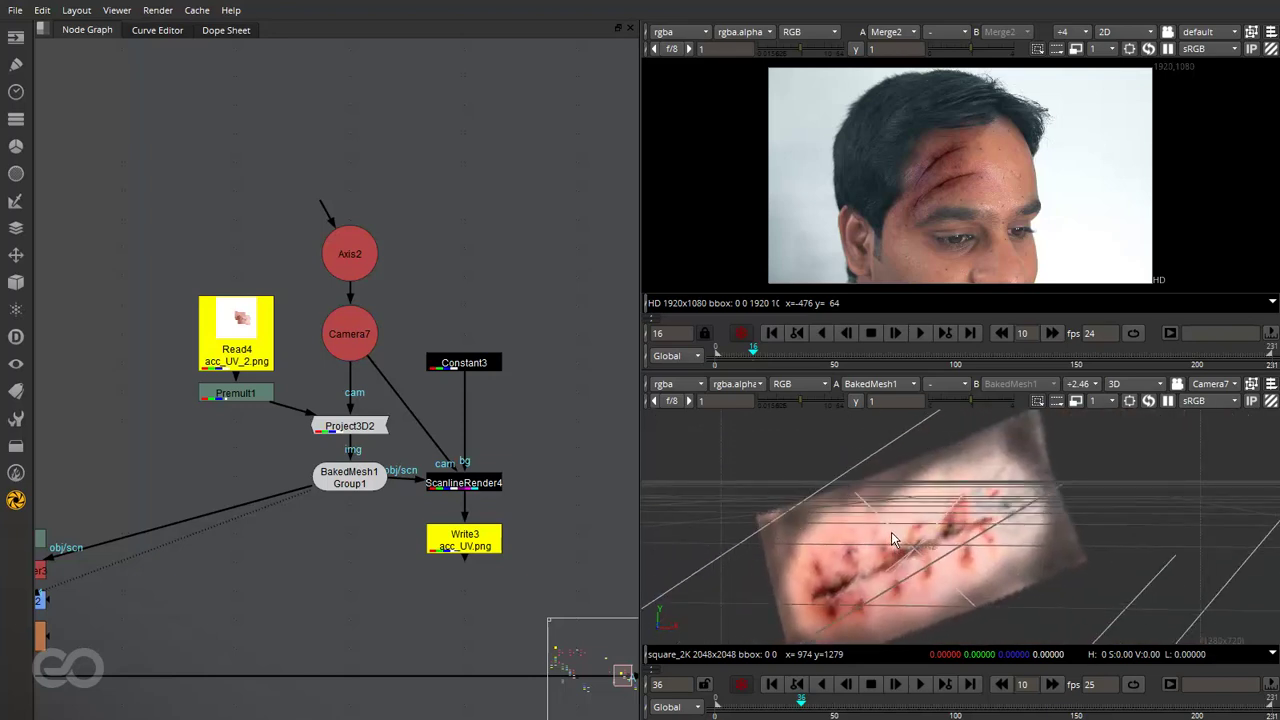
left_click_drag(924, 538, 1036, 432, "ctrl")
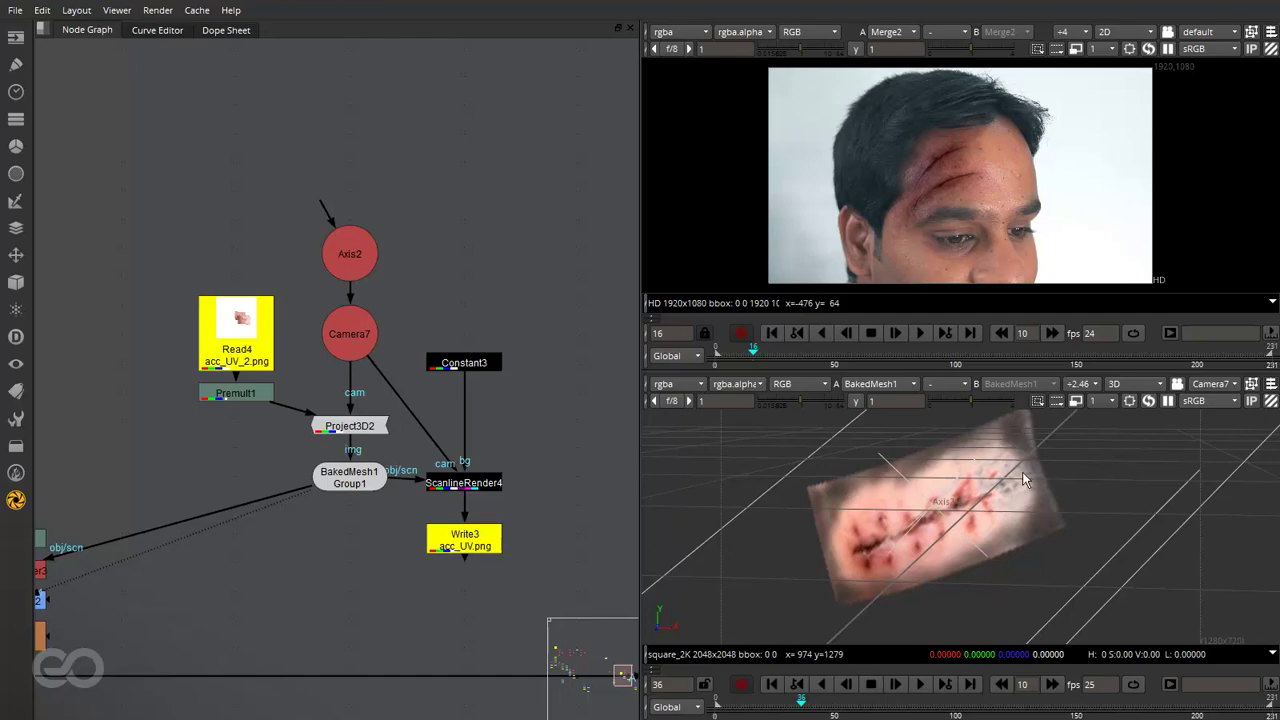
Switch to Photoshop, review the masked wound in Layer 1.psb, and return to Nuke
key("alt+Tab")
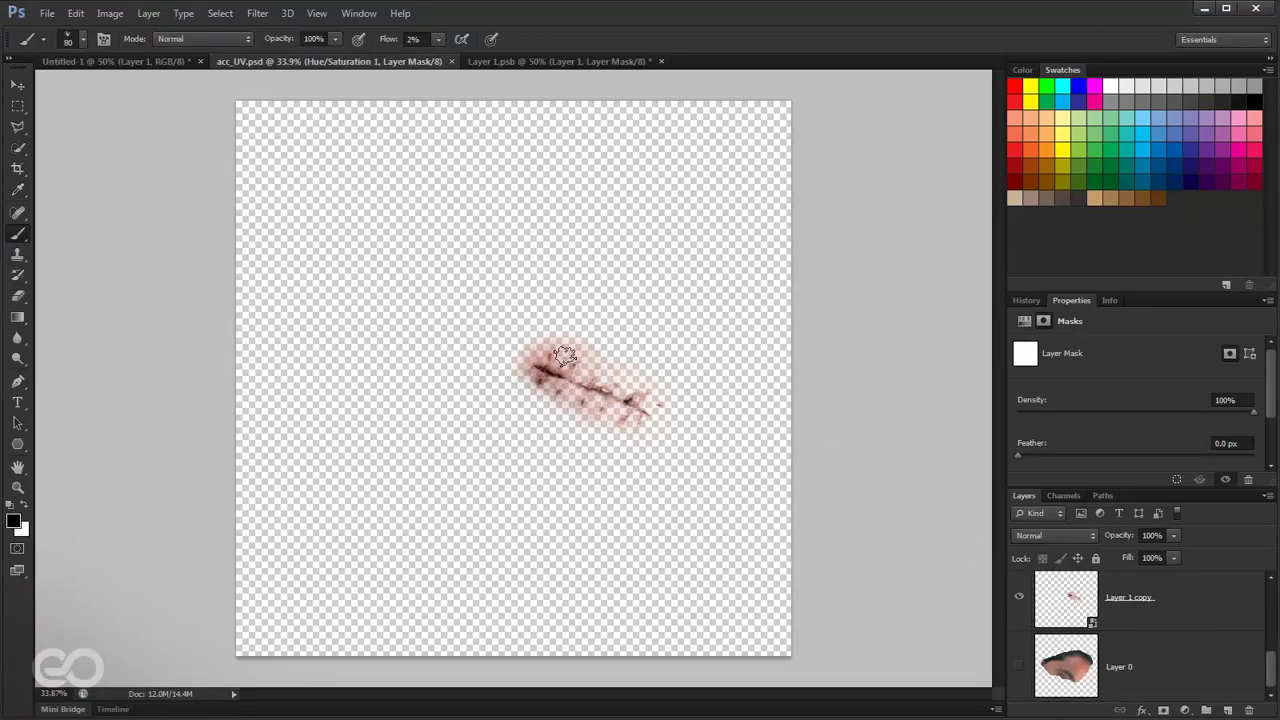
left_click(537, 61)
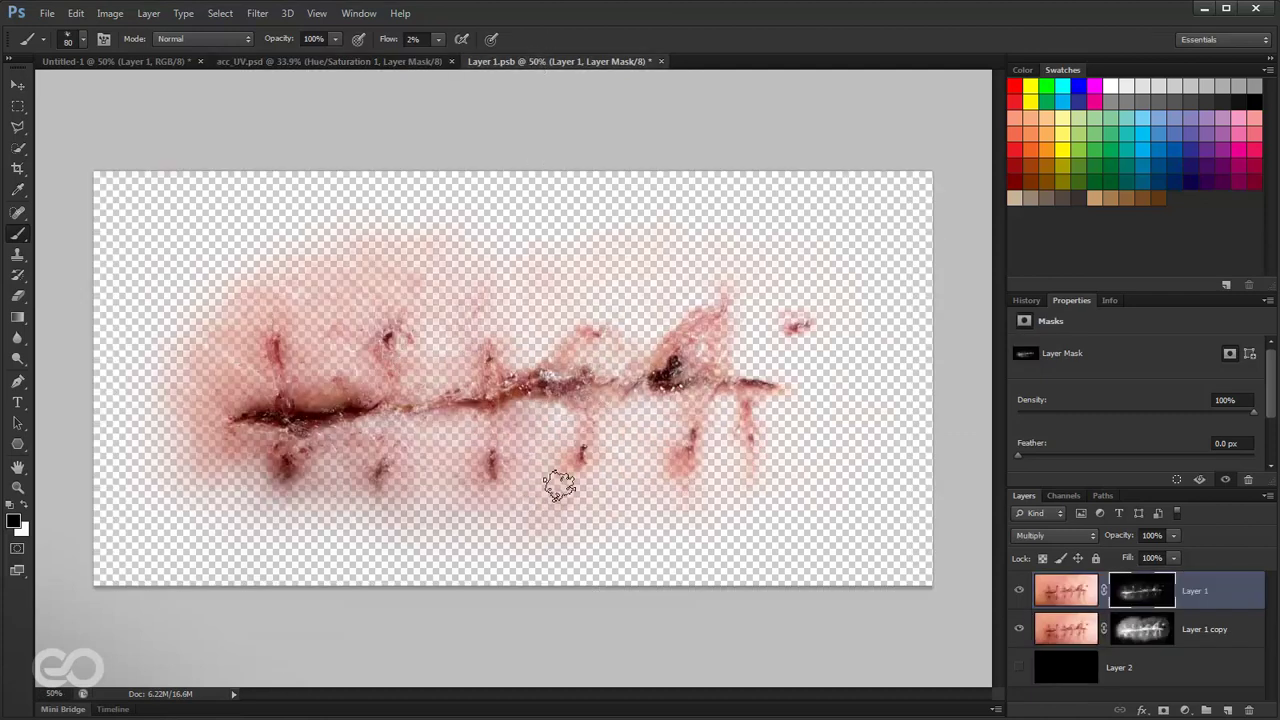
left_click(1204, 9)
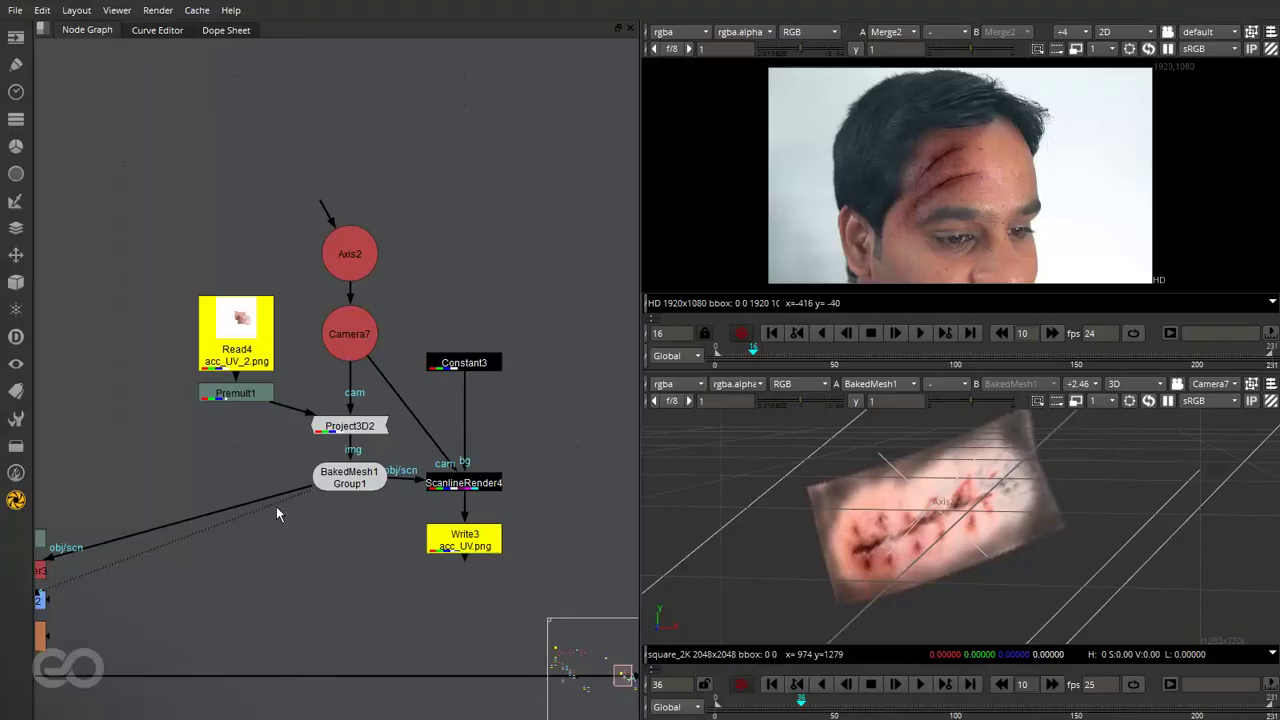
Display the output of ScanlineRender4 in the lower viewer in 2D
scroll(480, 440, "down", 2)
left_click(476, 470)
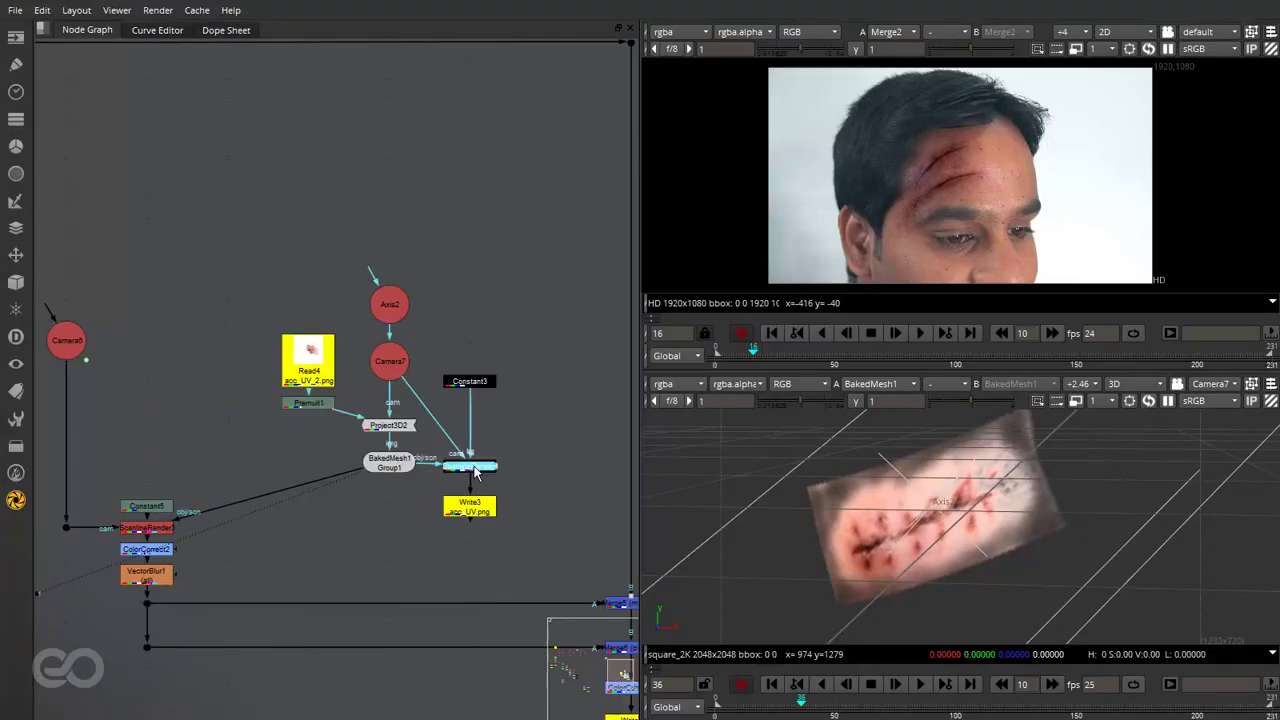
key("1")
key("Tab")
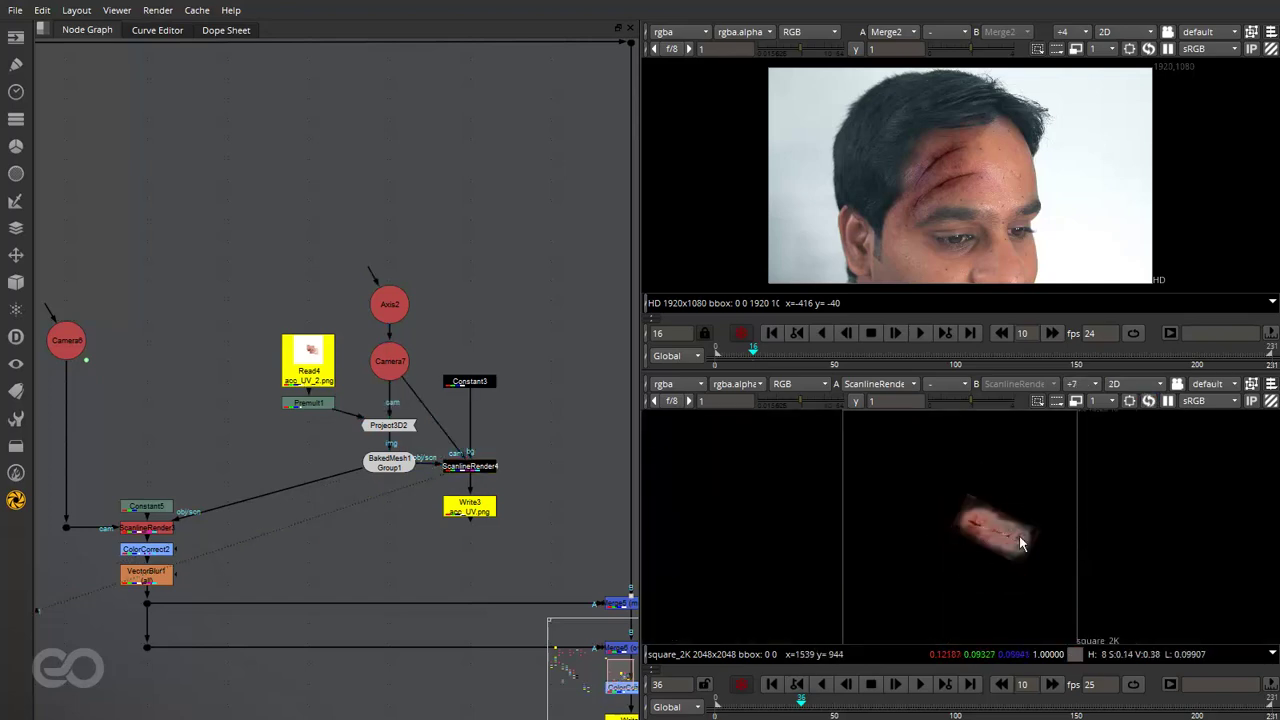
Display ScanlineRender3 in the lower viewer and scrub to frame 206 to check the wound's tracking
left_click(165, 530)
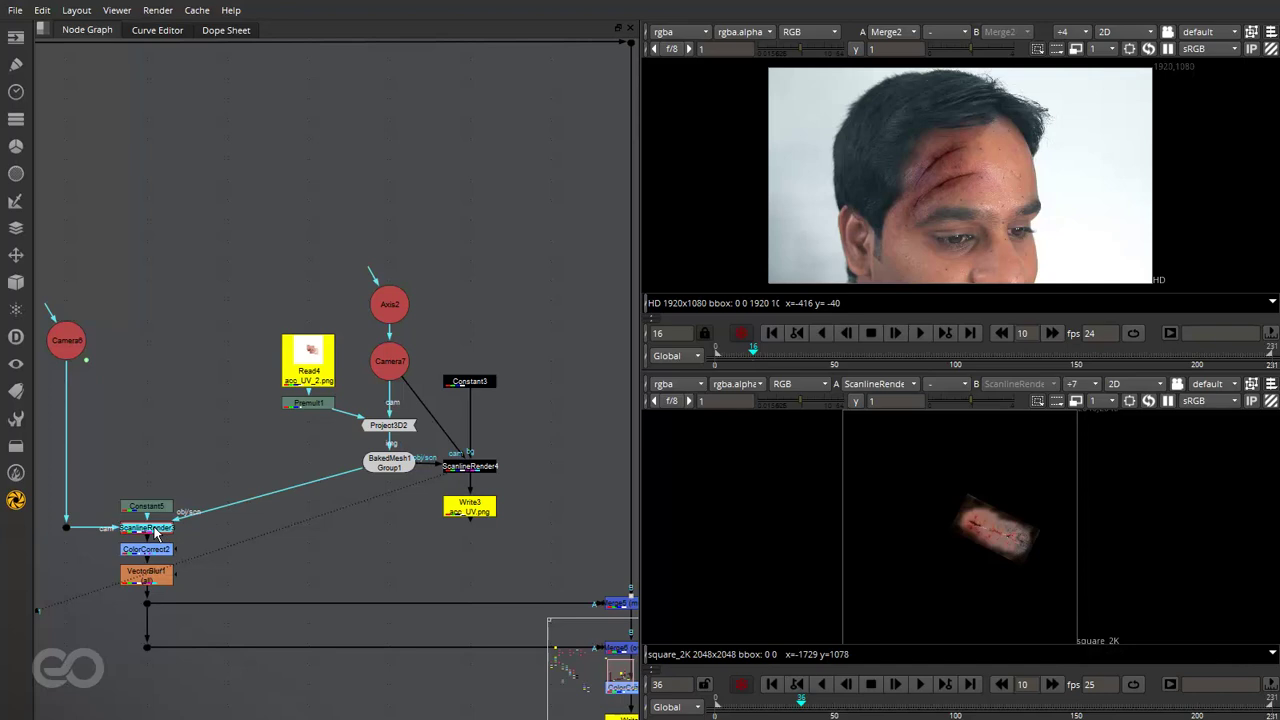
key("1")
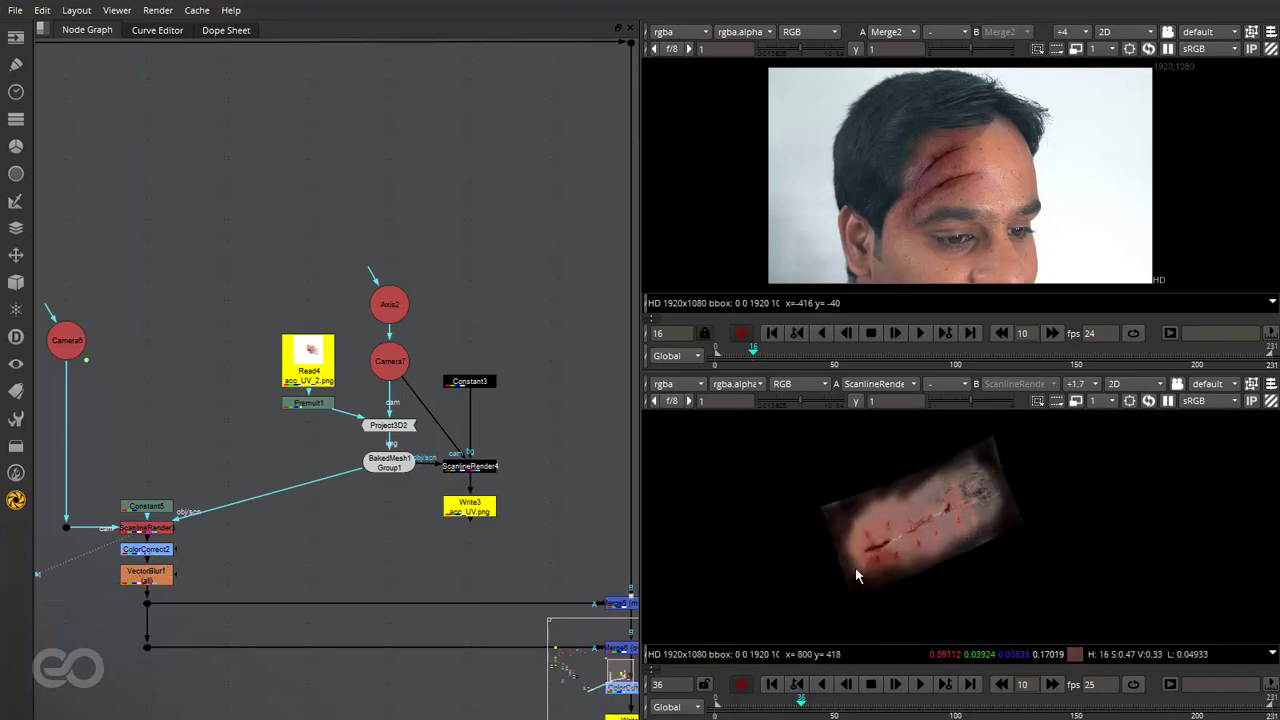
left_click_drag(800, 703, 1211, 708)
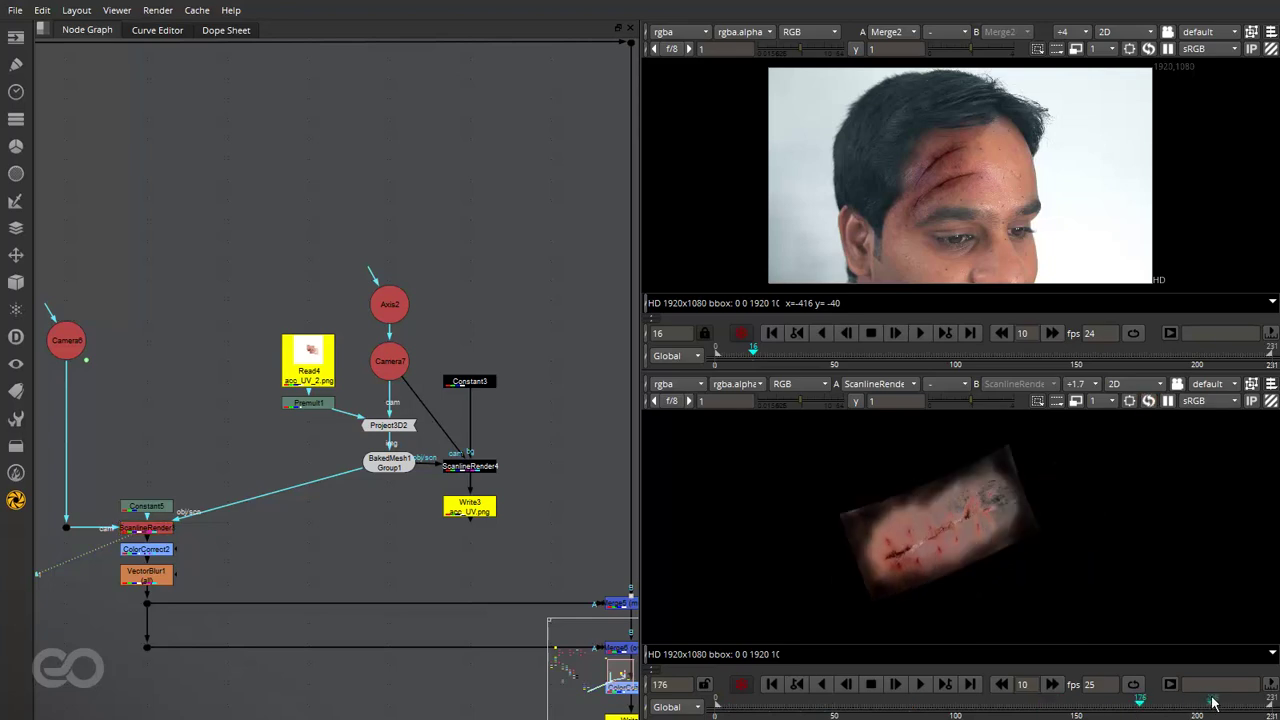
Display ColorCorrect5 below the two merges in the lower viewer to check the wound on the forehead plate
left_click(295, 568)
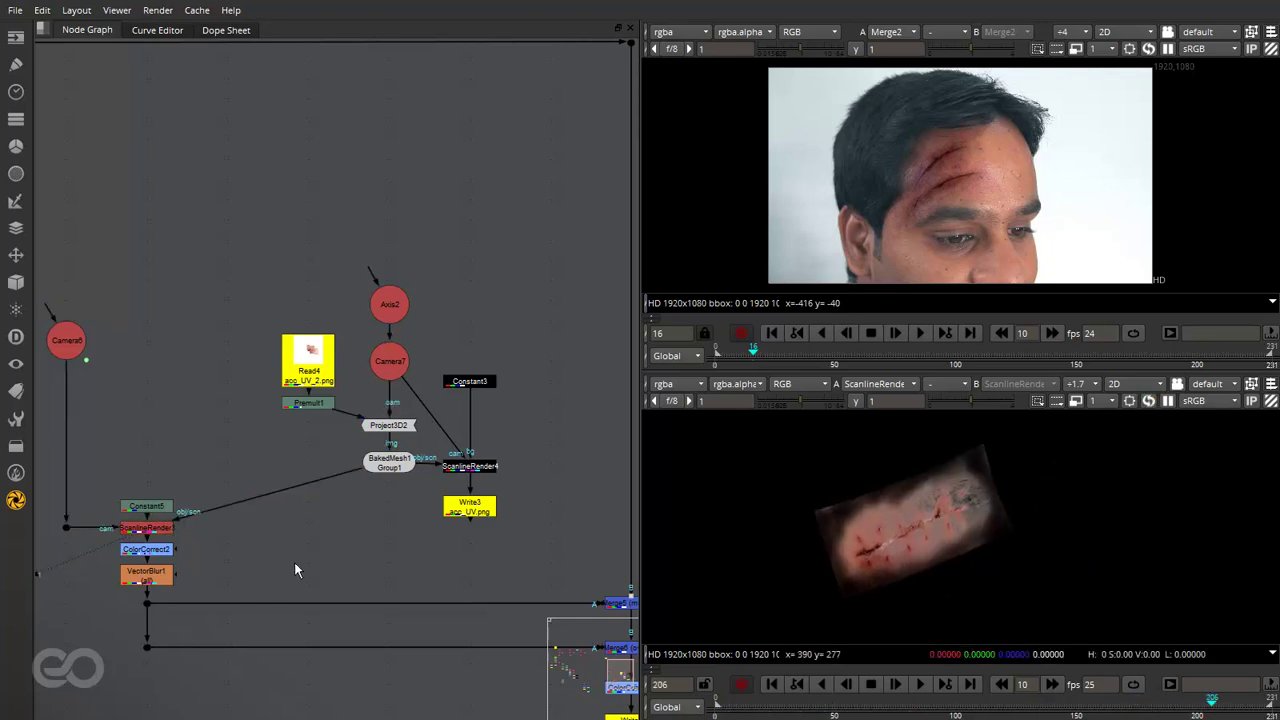
scroll(190, 565, "down", 5)
scroll(316, 593, "up", 3)
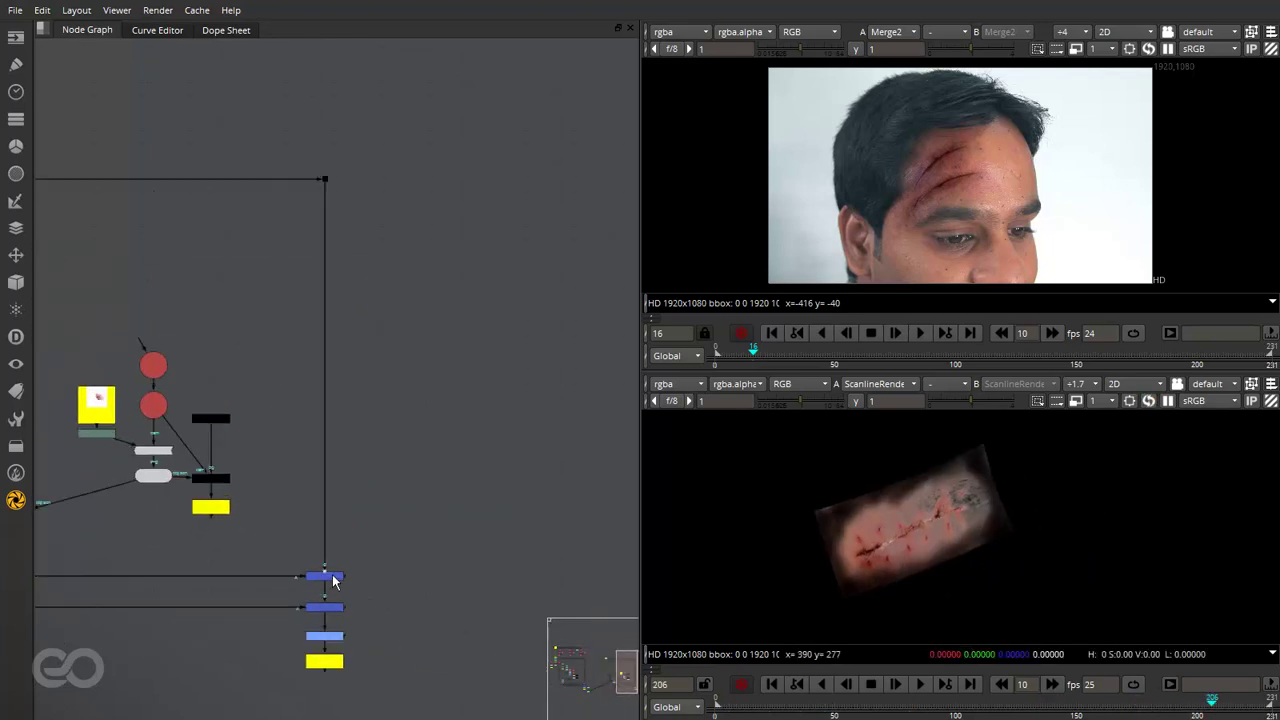
left_click(333, 610)
left_click(324, 638)
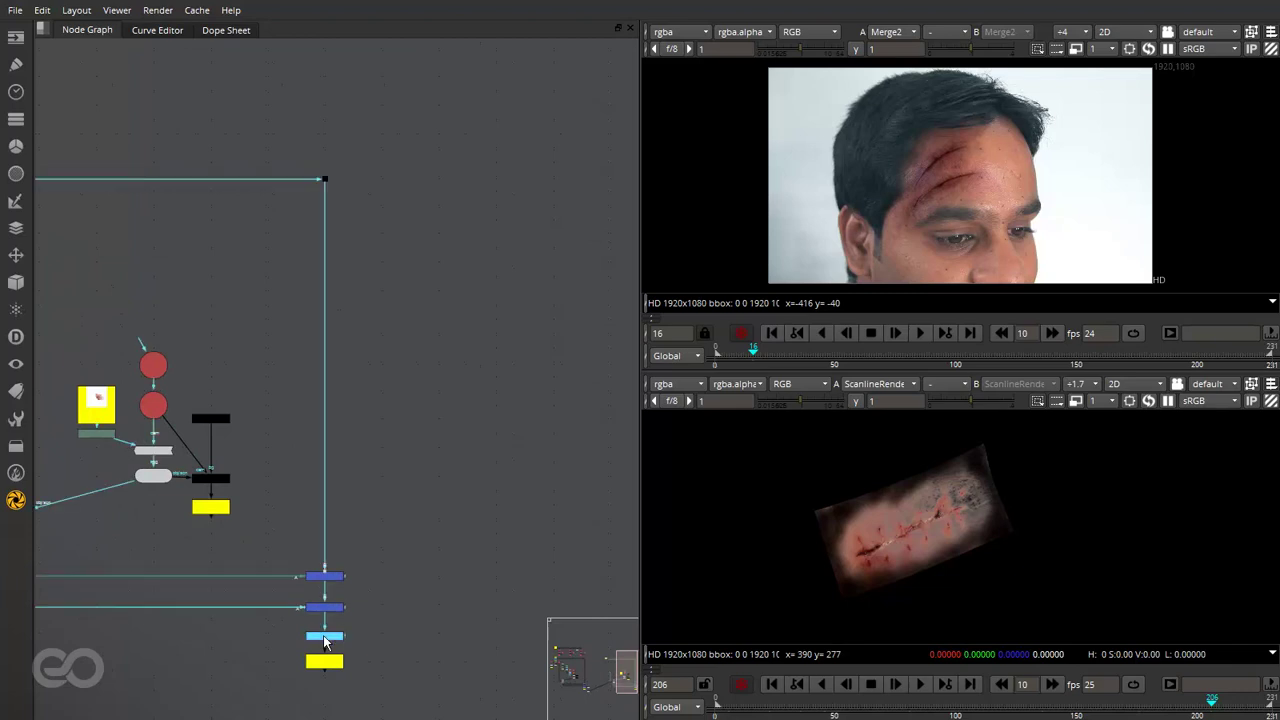
key("1")
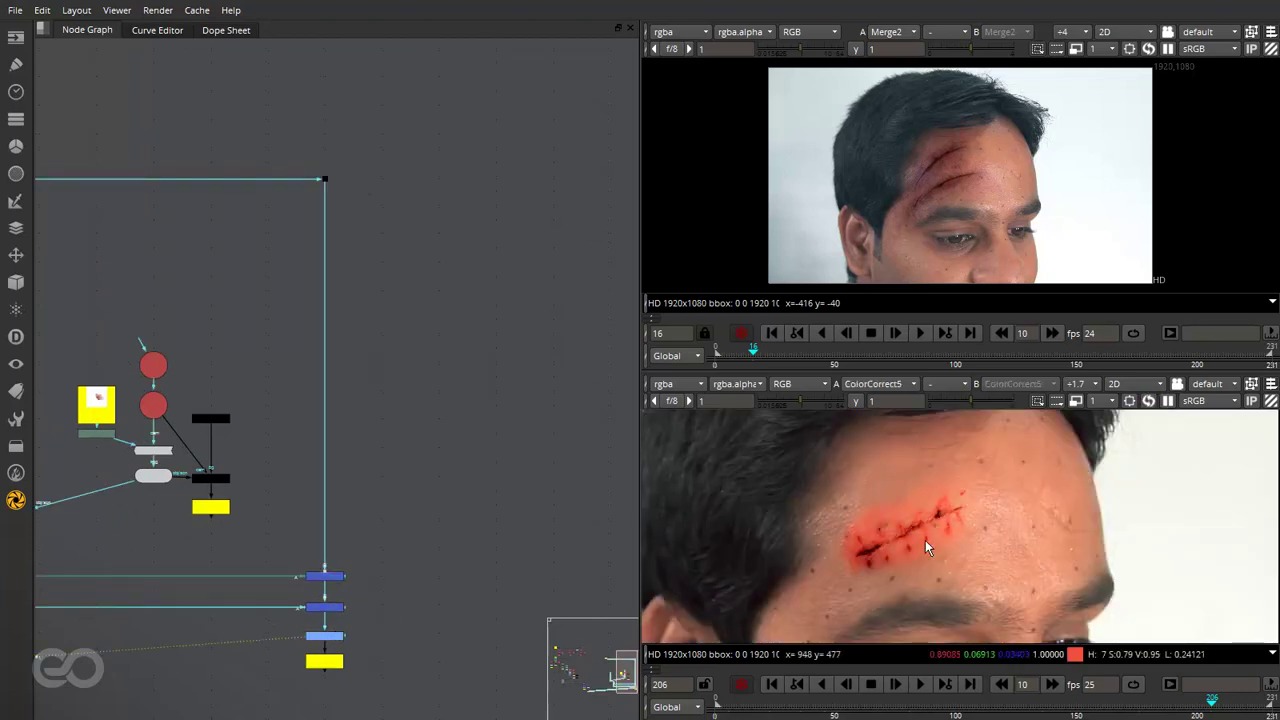
Compare the outputs of ScanlineRender3 and ColorCorrect2 in the lower viewer
scroll(419, 557, "down", 5)
scroll(275, 560, "up", 8)
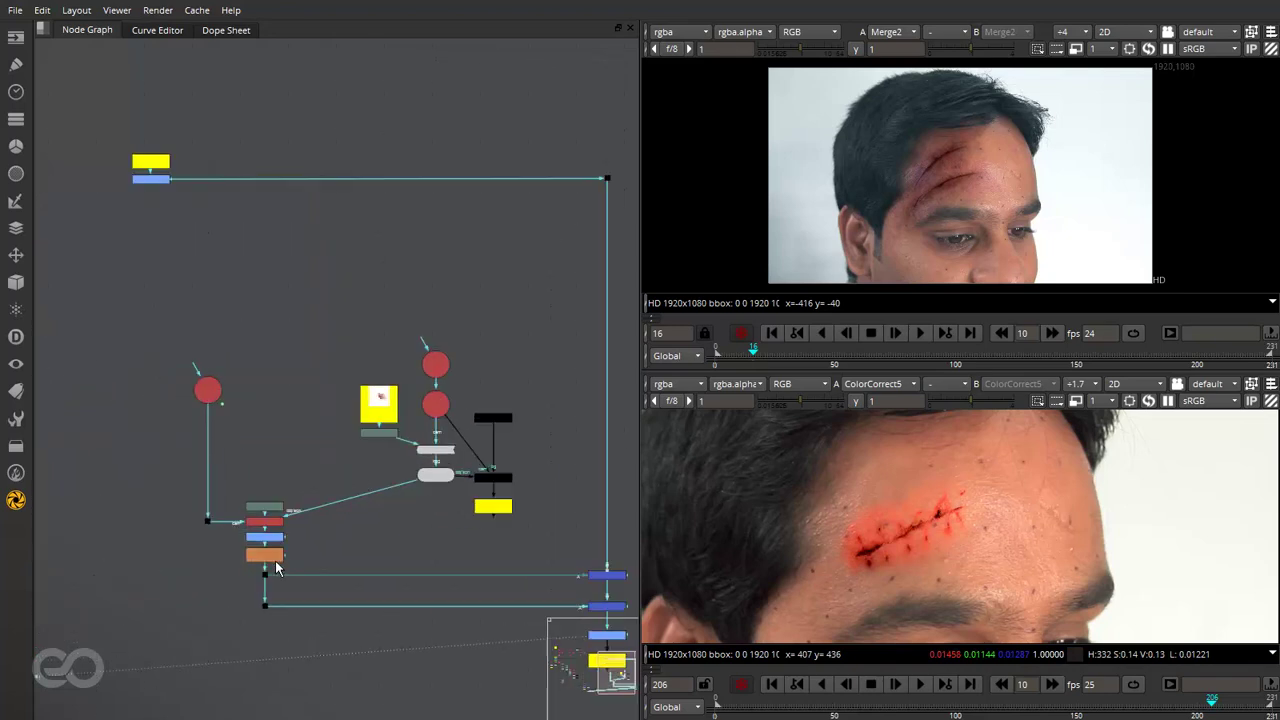
left_click(295, 462)
key("1")
left_click(295, 504)
key("1")
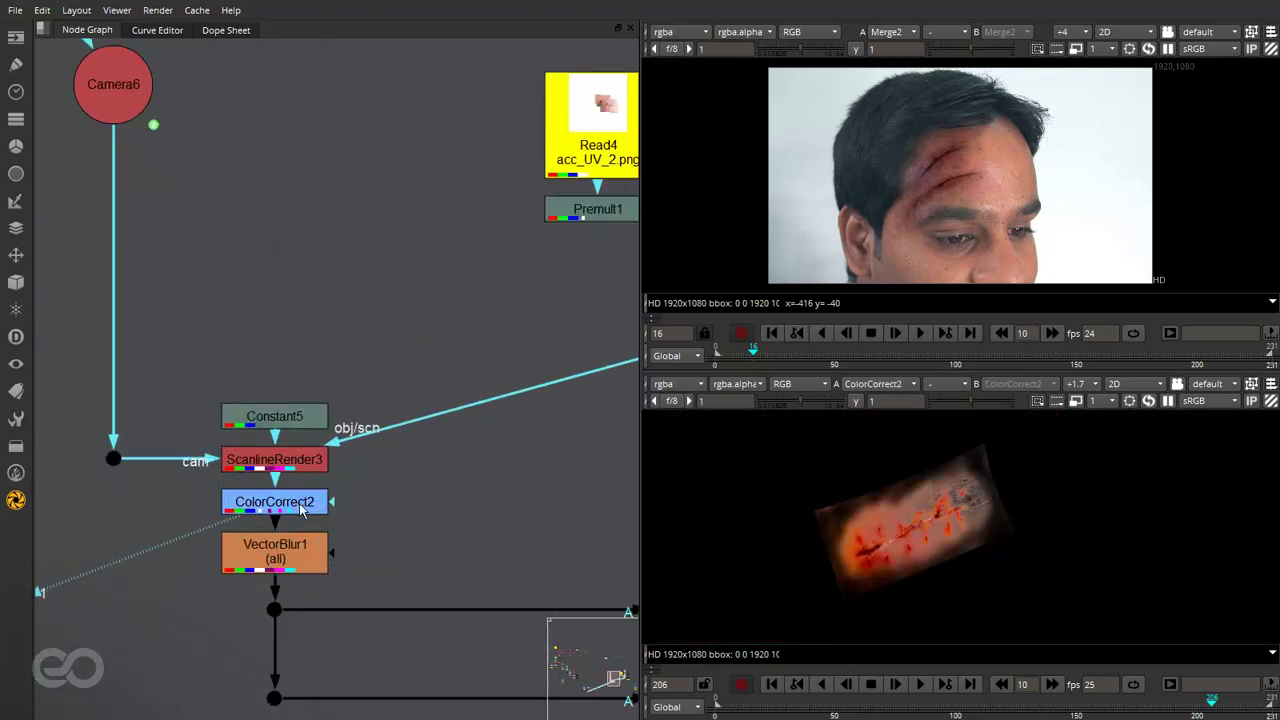
Open the ColorCorrect2 settings and set the master saturation to 0.64
double_click(300, 505)
left_click_drag(405, 353, 585, 133)
scroll(270, 570, "down", 6)
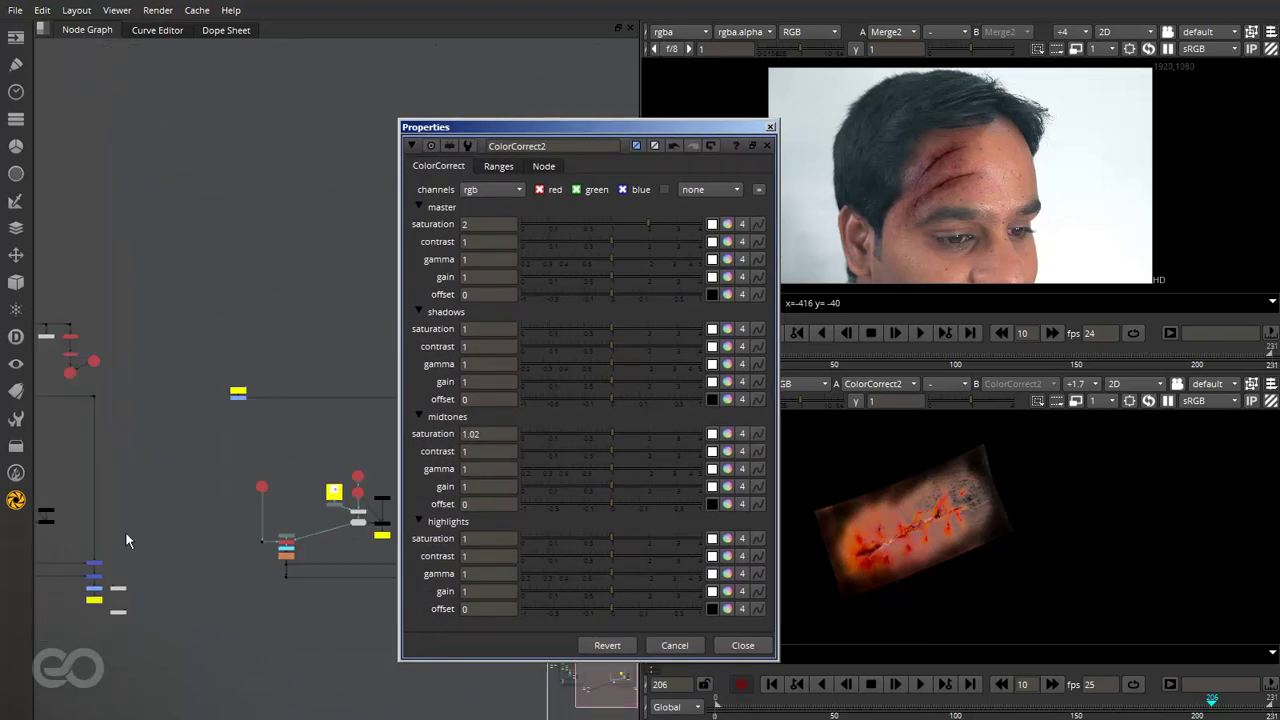
scroll(300, 500, "up", 3)
middle_click_drag(314, 196, 192, 249)
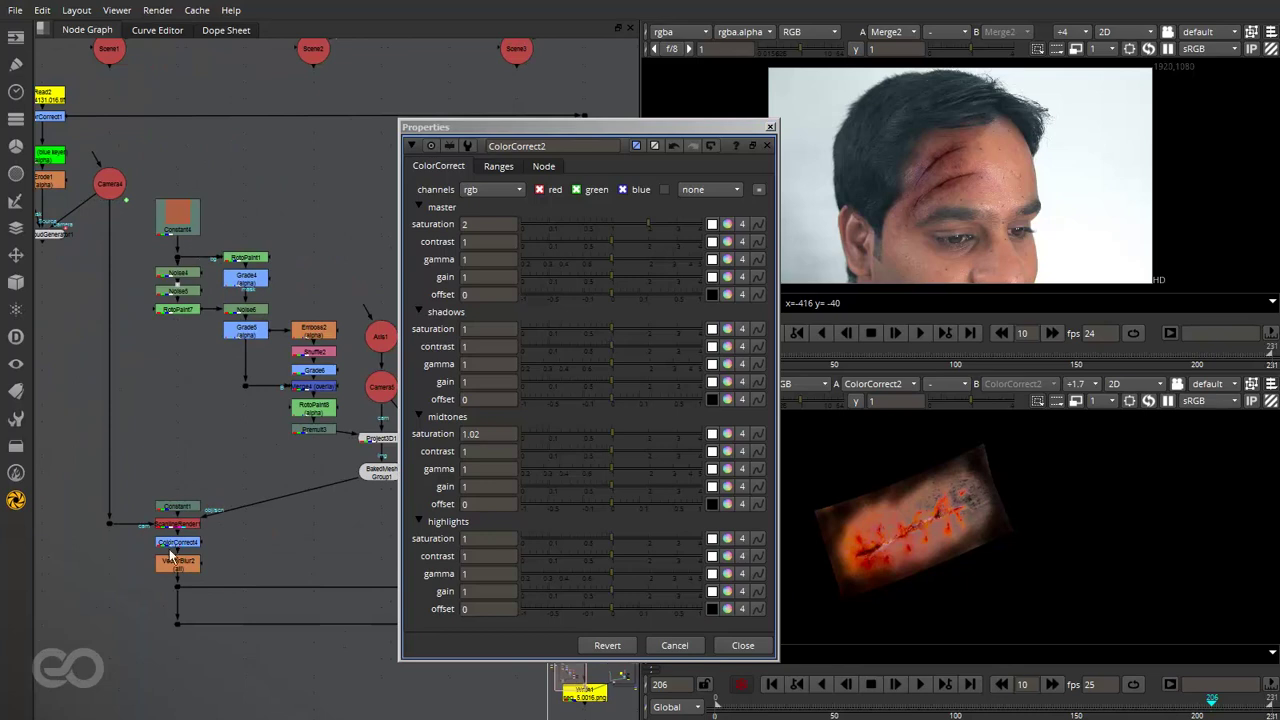
scroll(170, 555, "down", 4)
scroll(183, 545, "up", 4)
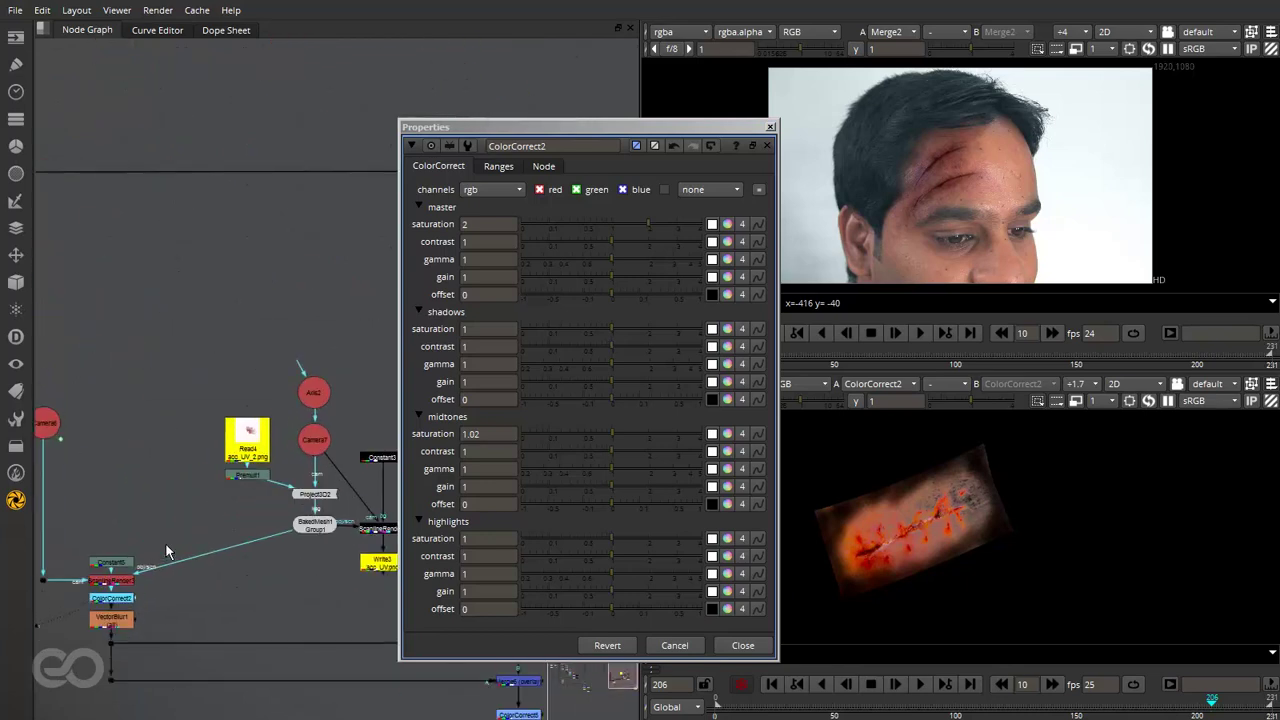
middle_click_drag(165, 542, 282, 490)
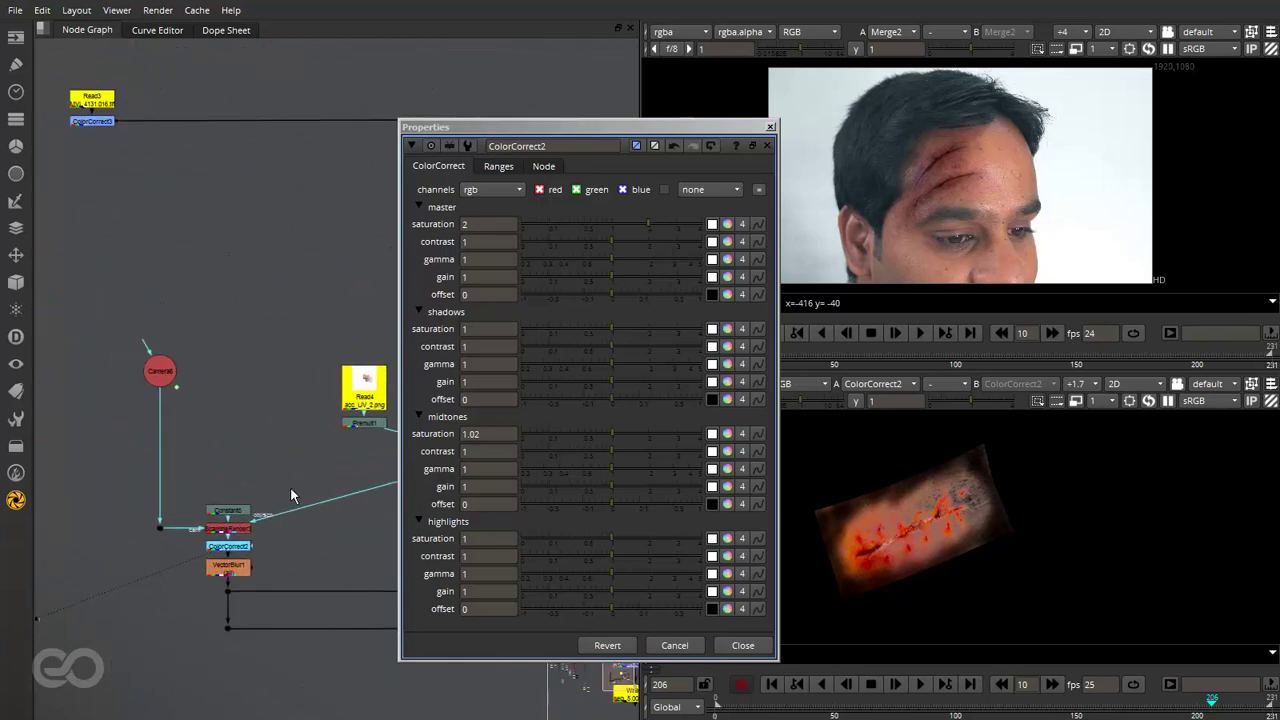
left_click(589, 226)
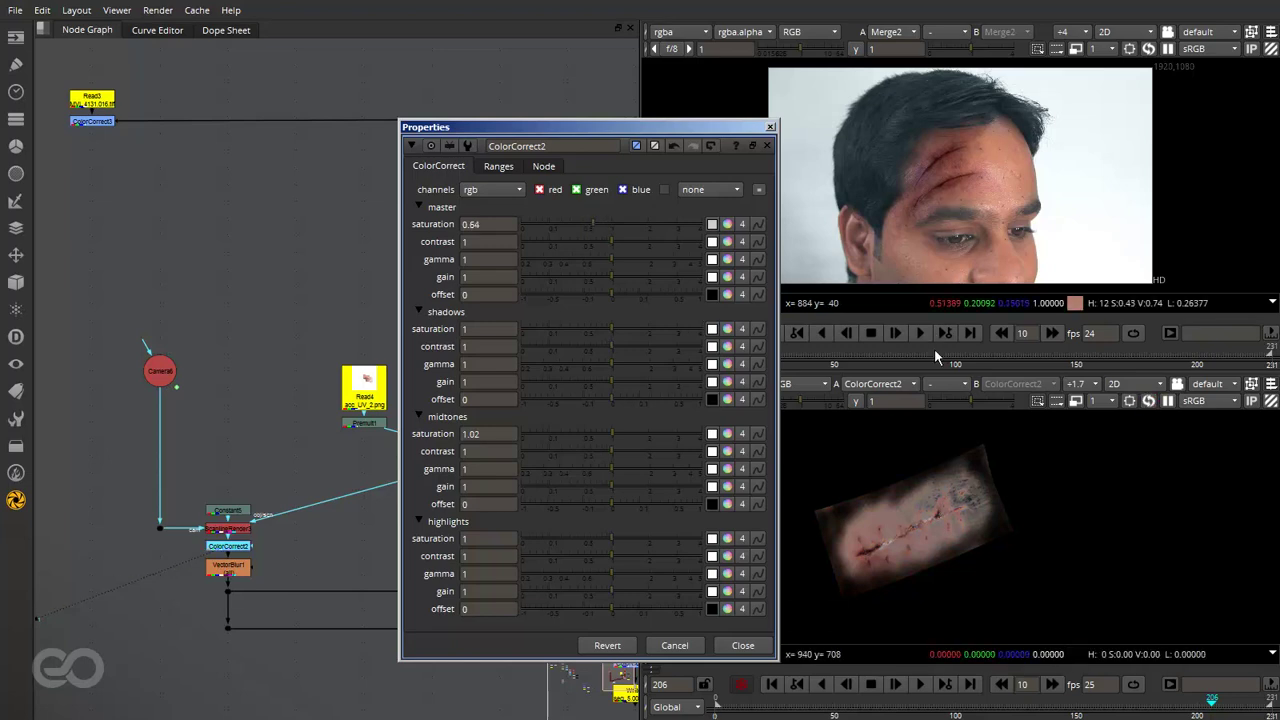
Close the ColorCorrect2 settings and display Merge6 in the lower viewer to examine the wound on the forehead up close
left_click(770, 127)
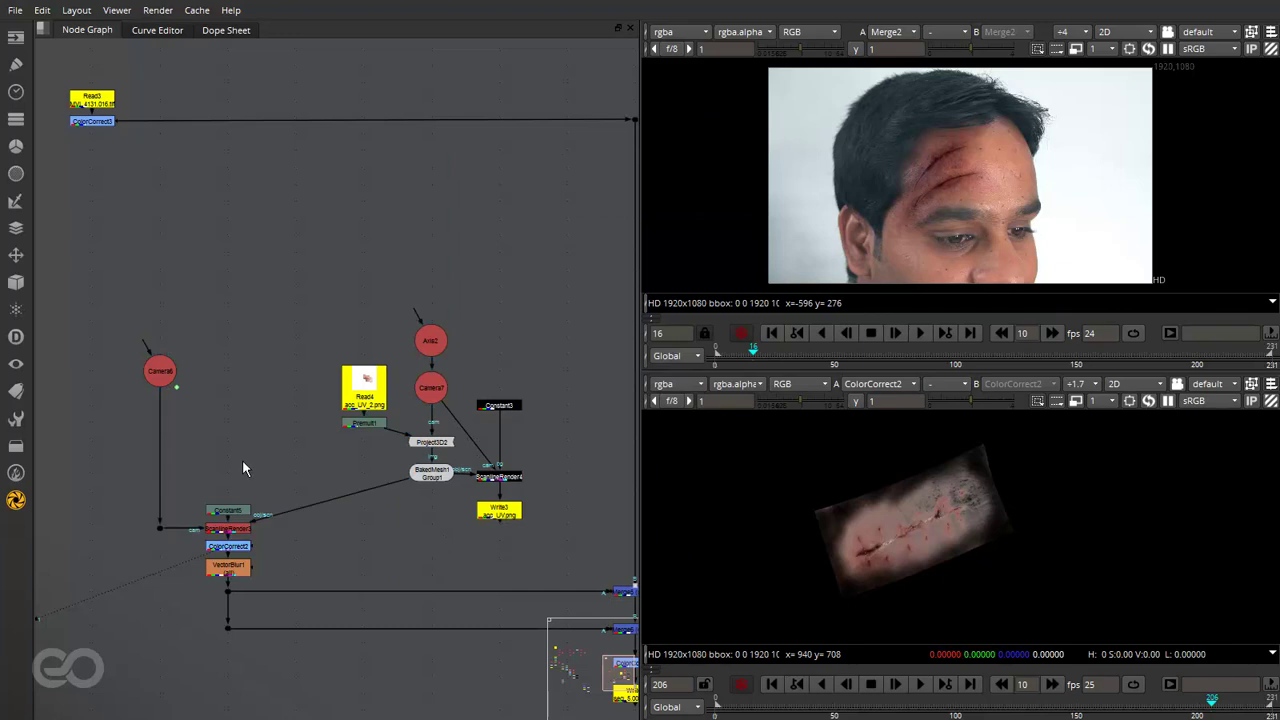
scroll(242, 459, "down", 3)
scroll(280, 524, "up", 3)
left_click(490, 547)
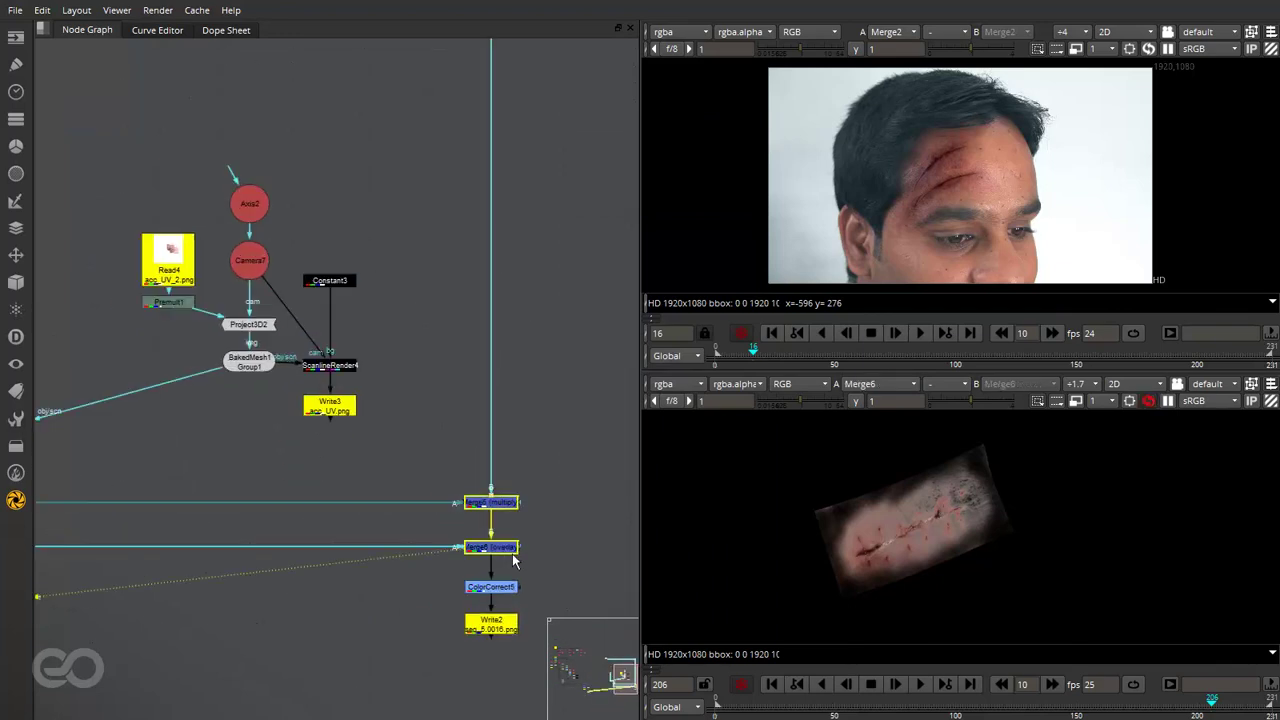
key("1")
left_click(565, 584)
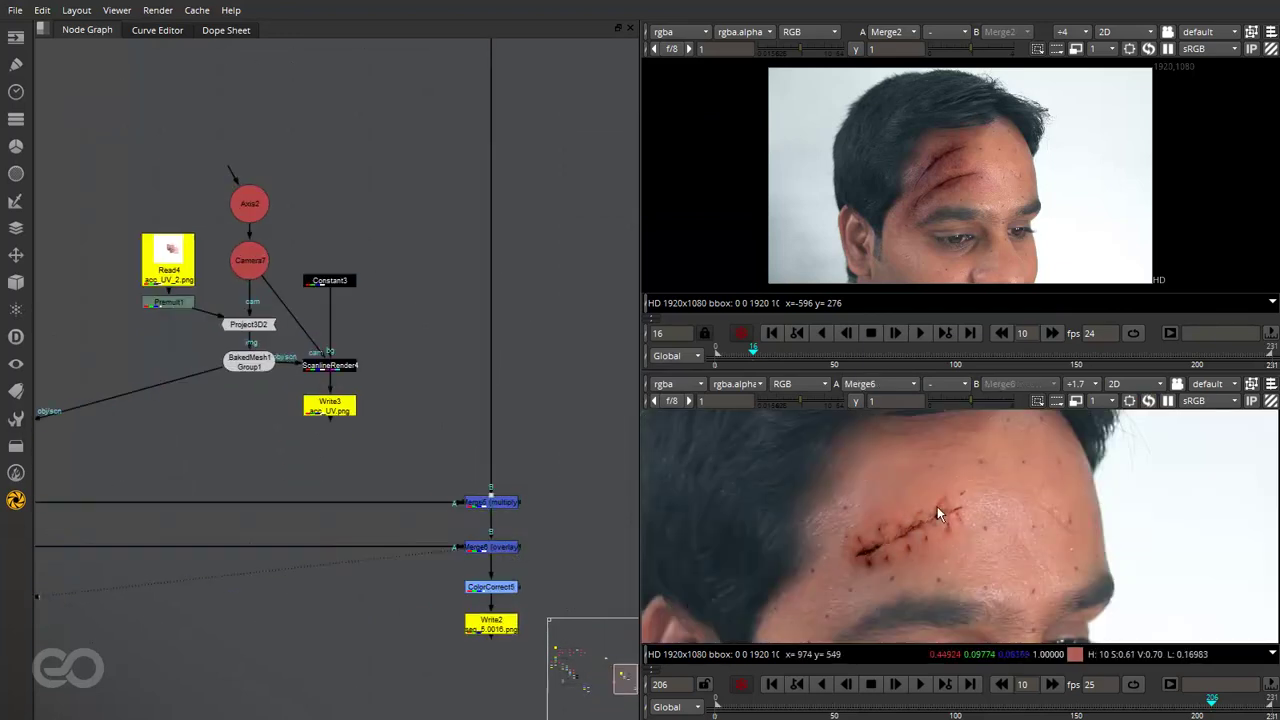
scroll(850, 586, "down", 2)
scroll(882, 553, "up", 4)
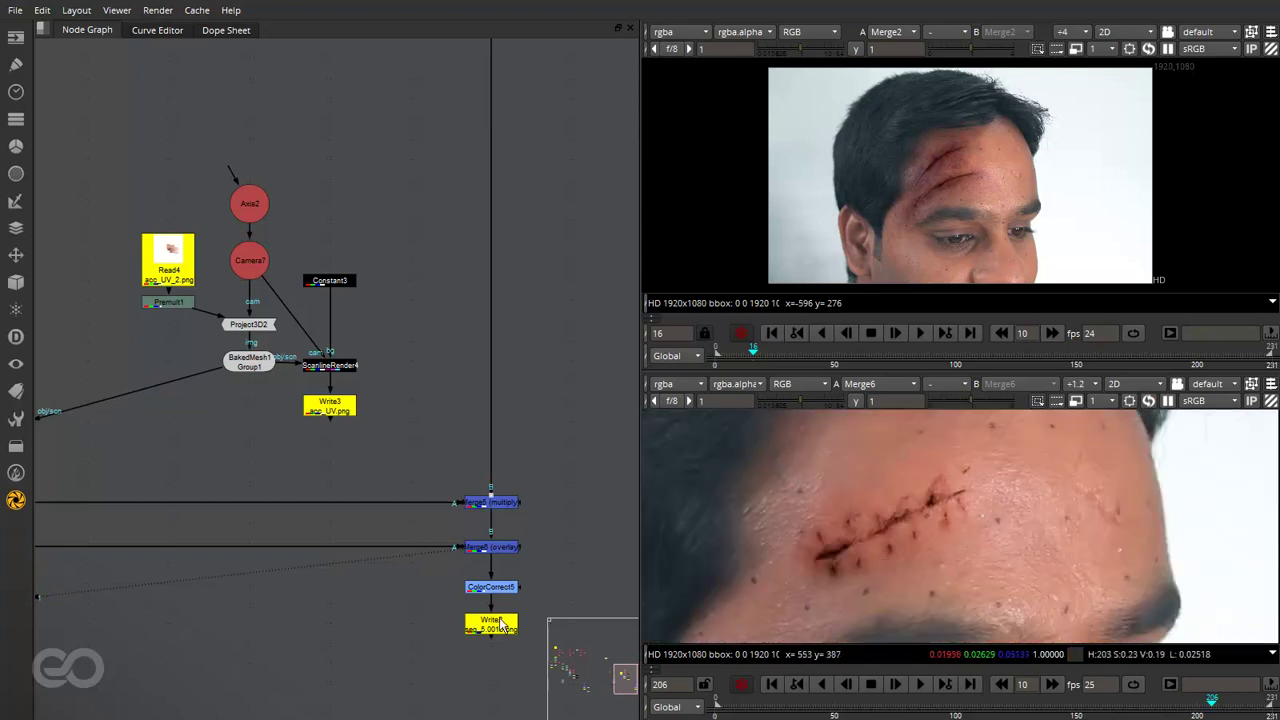
scroll(558, 534, "down", 4)
scroll(535, 528, "up", 2)
scroll(418, 519, "down", 2)
scroll(418, 522, "up", 5)
Toggle the Merge5 multiply node off and on to compare its effect on the wound
left_click(289, 469)
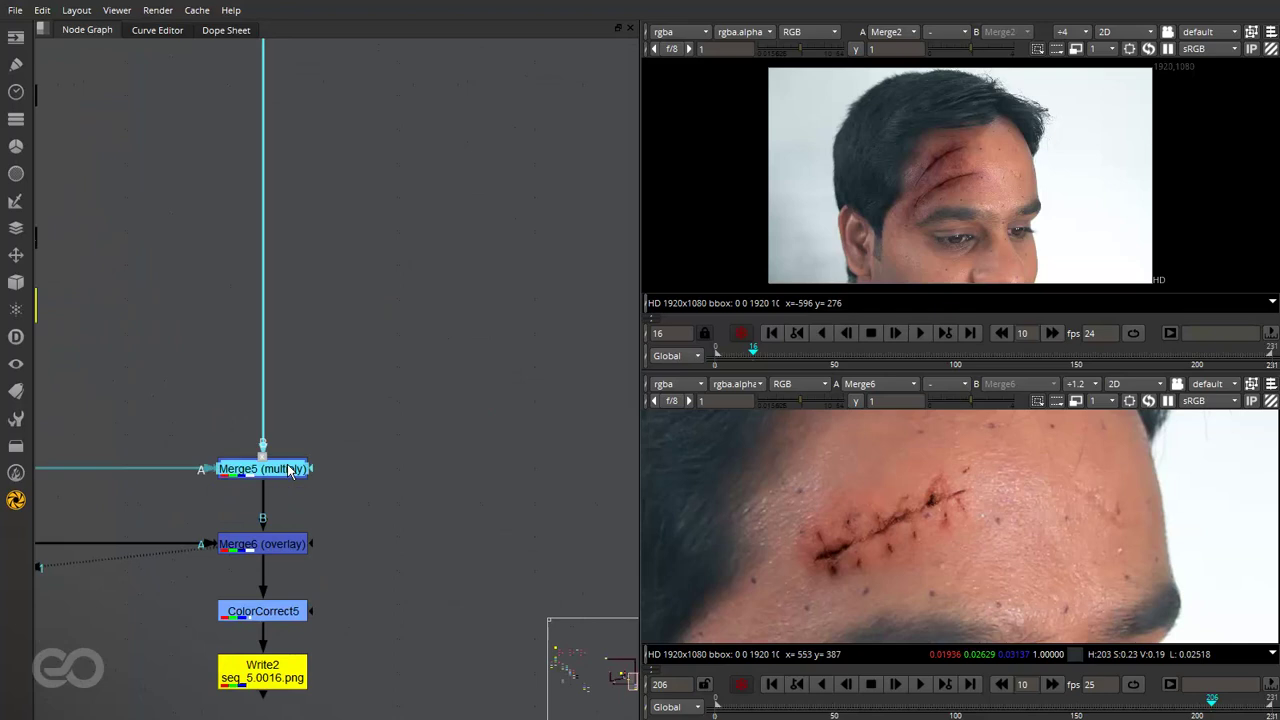
key("d")
key("d")
key("d")
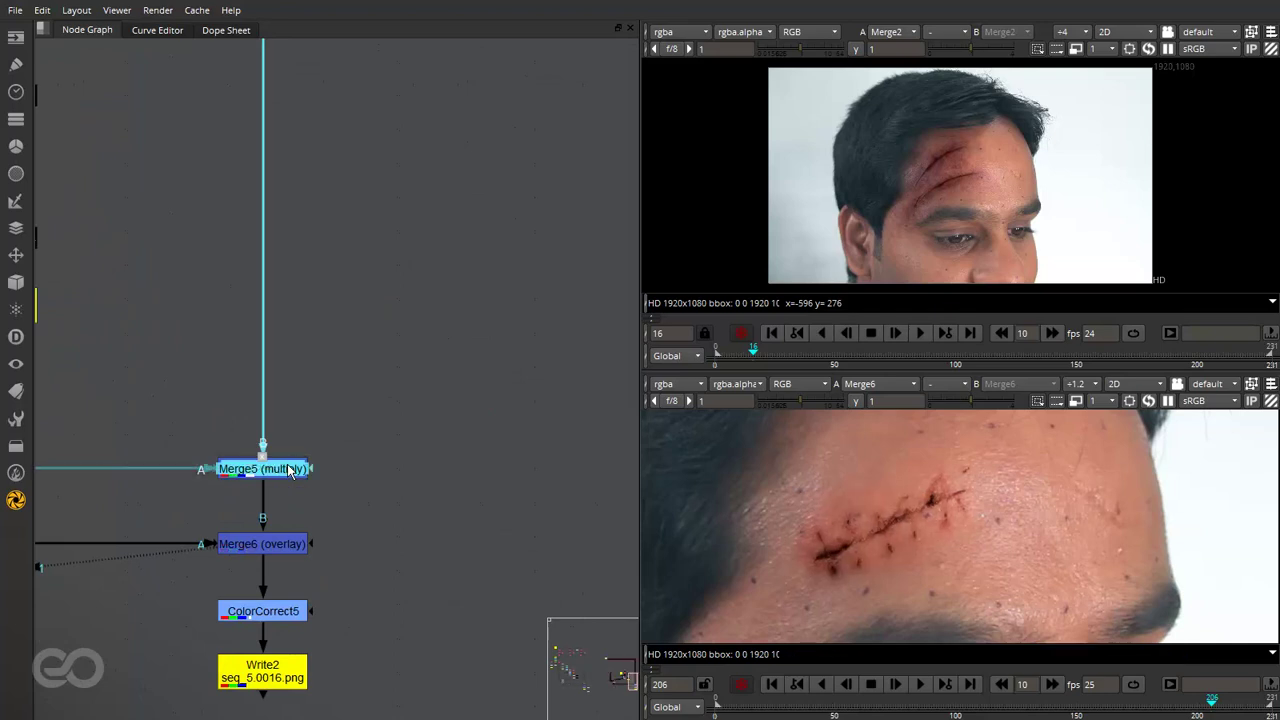
key("d")
key("d")
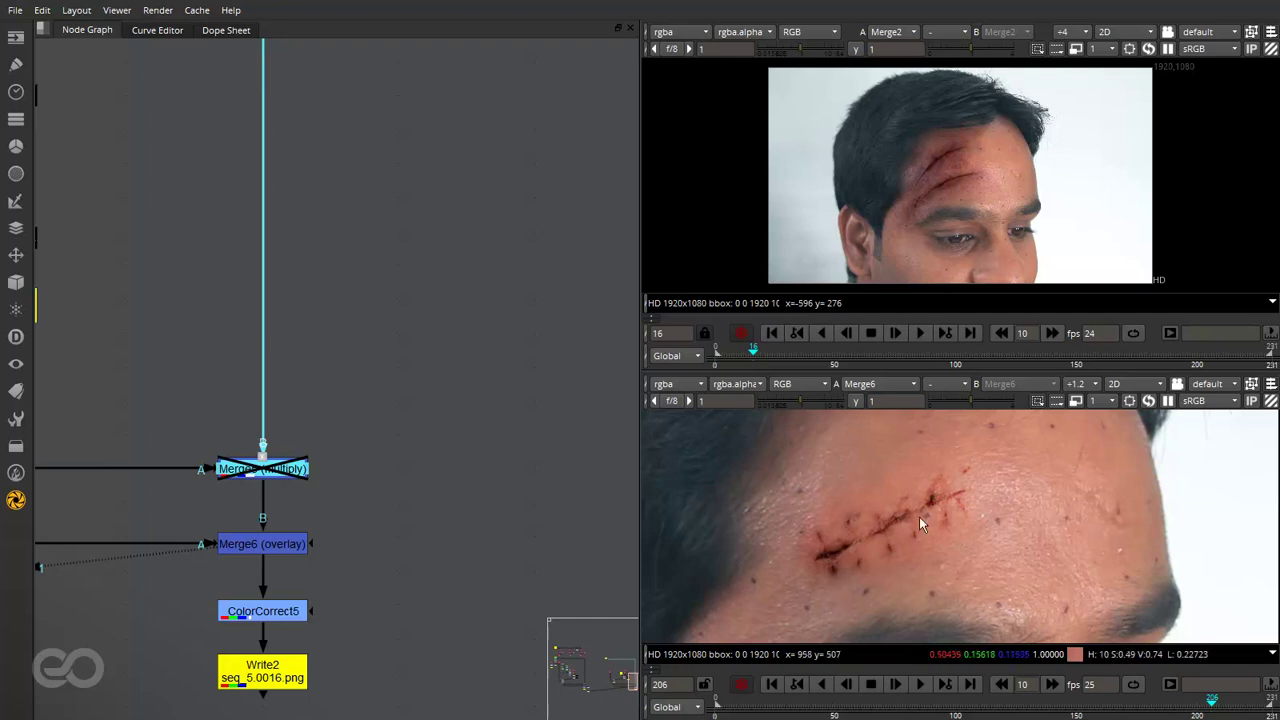
key("d")
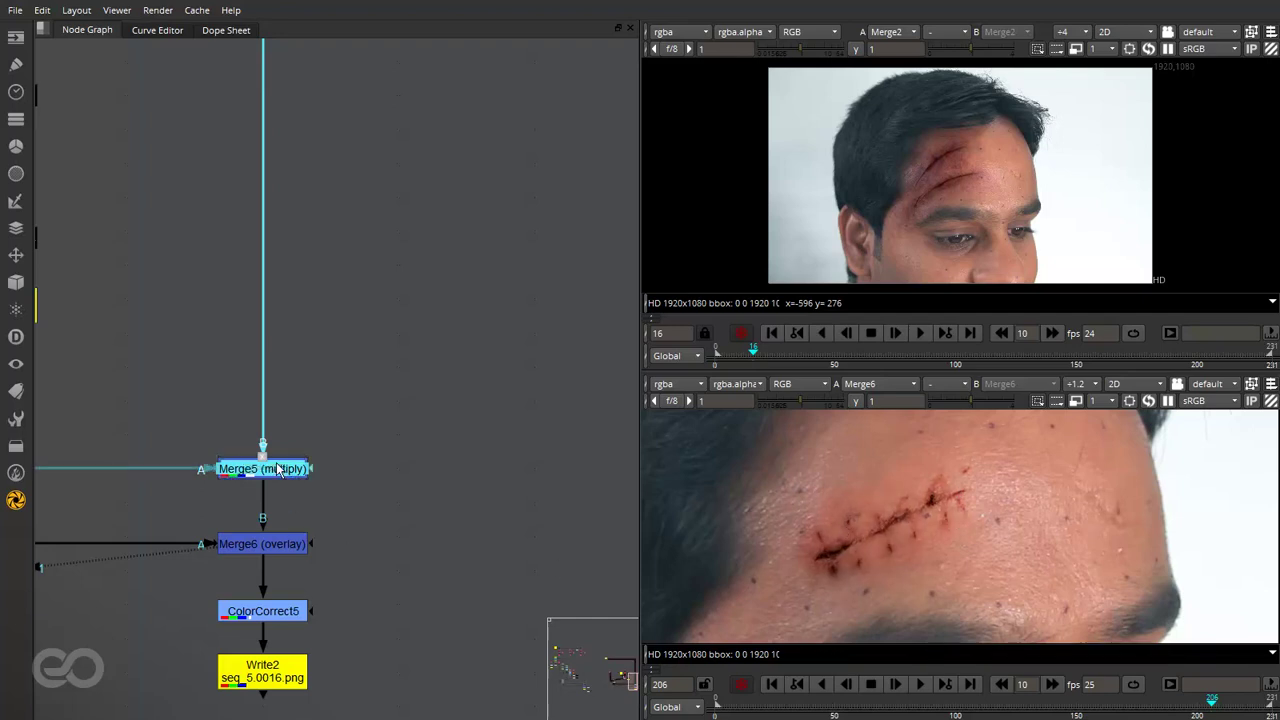
Check the mix value in the Merge5 settings
double_click(276, 465)
left_click(435, 599)
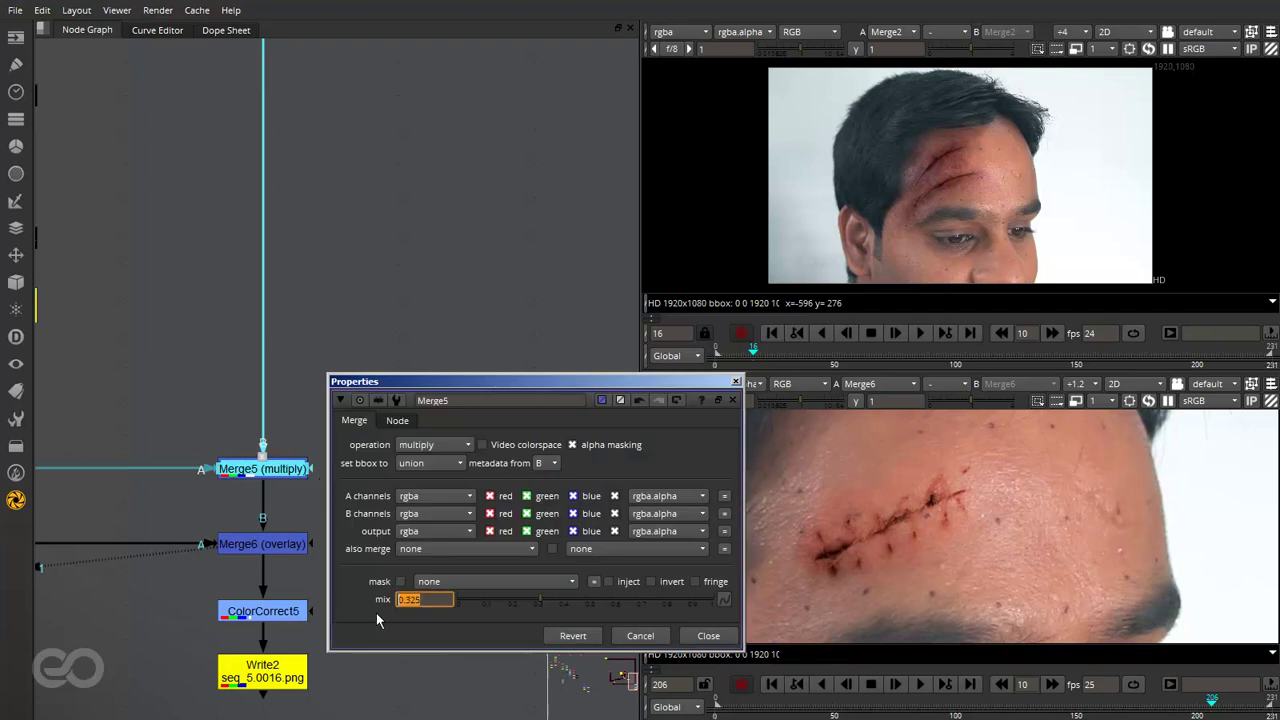
left_click(708, 636)
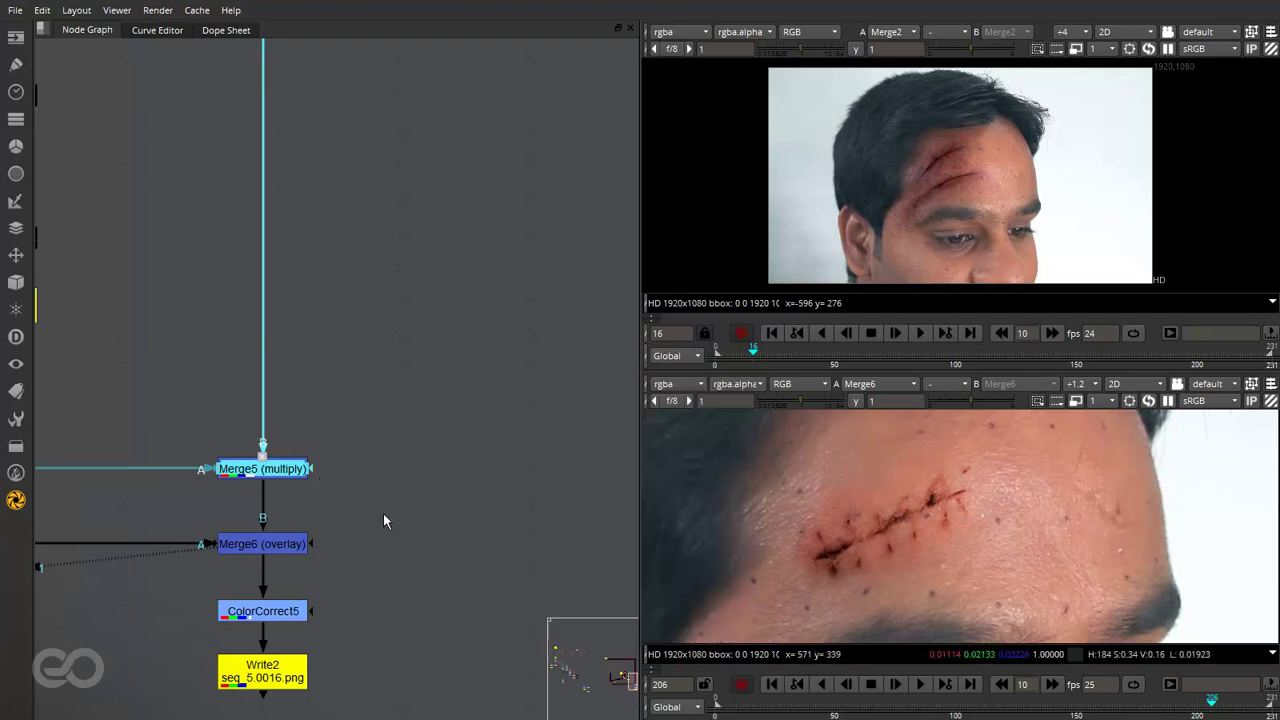
Toggle the Merge6 overlay node off and on to compare its effect on the wound
left_click(288, 552)
left_click(283, 555)
key("d")
key("d")
key("d")
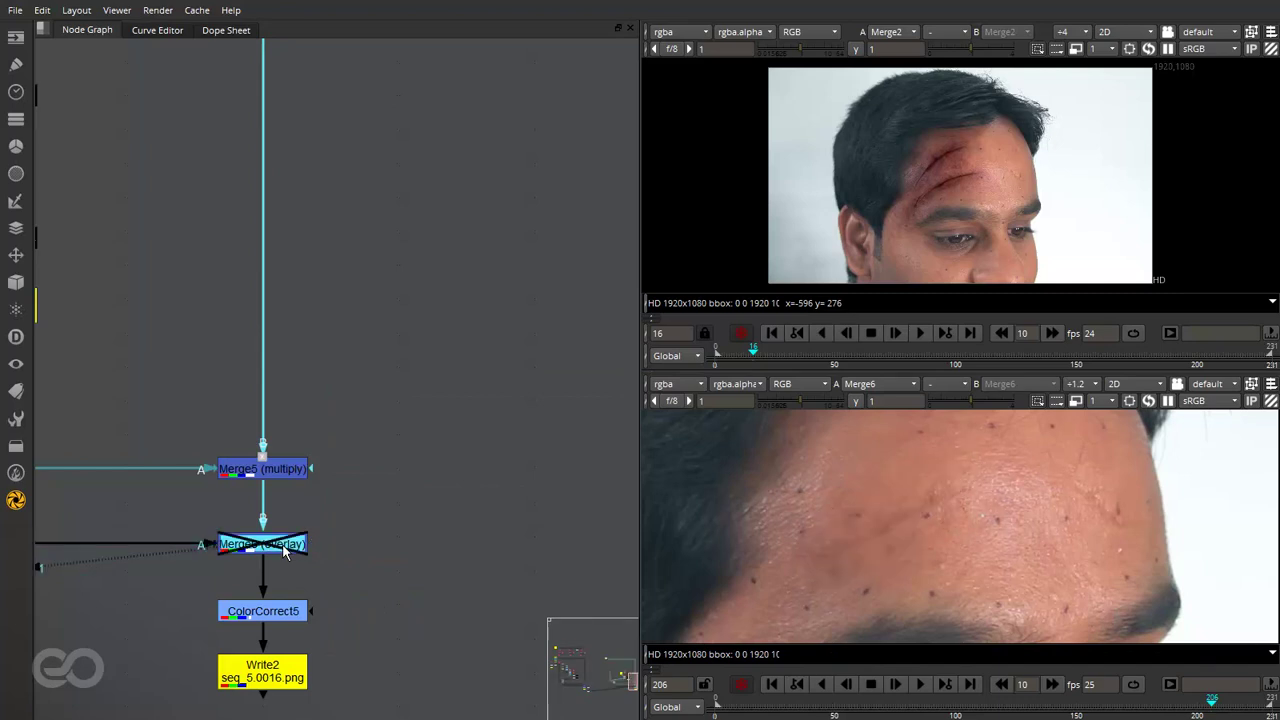
key("d")
Display ColorCorrect5 in the lower viewer to check the final grade over the two merges
scroll(331, 527, "down", 3)
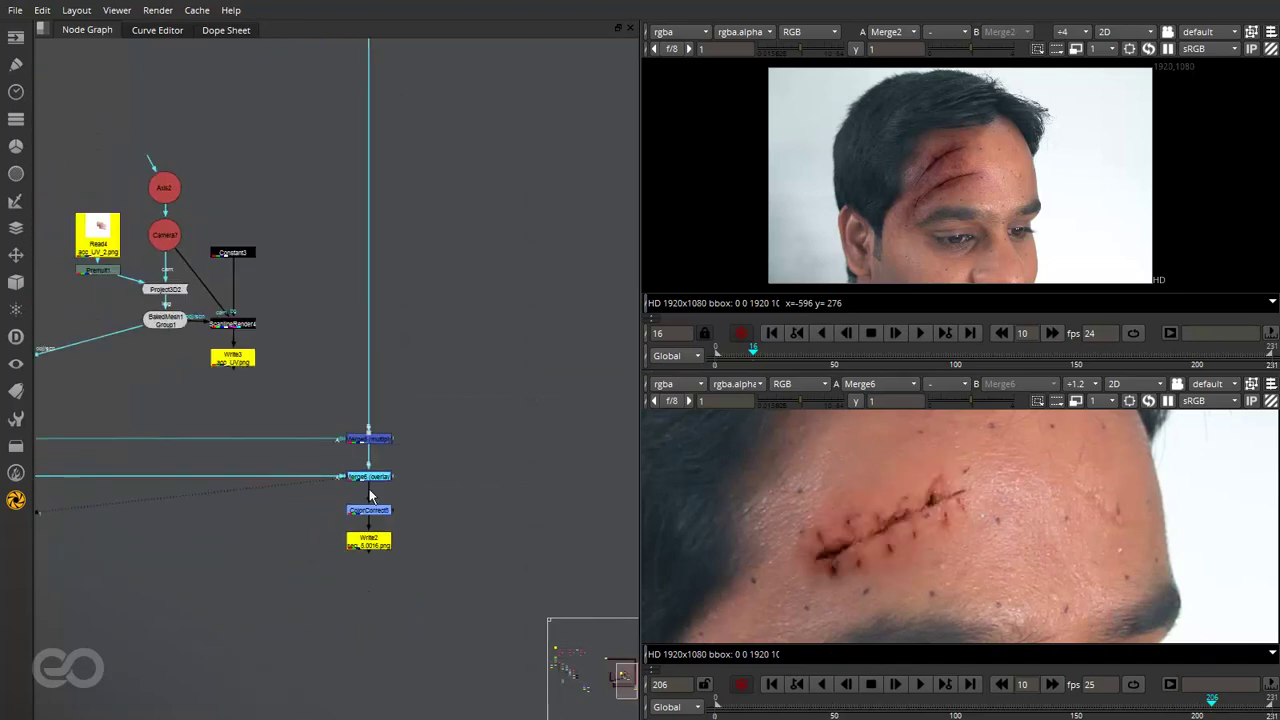
scroll(383, 526, "up", 3)
left_click(383, 524)
key("1")
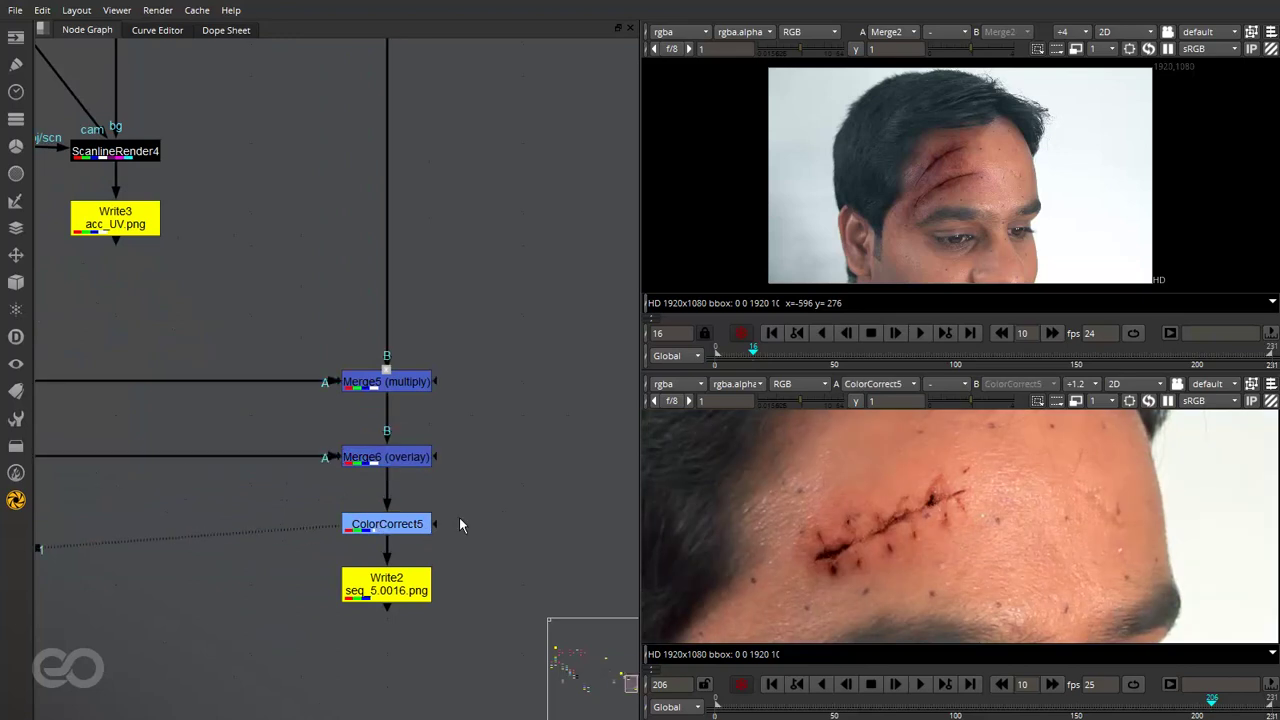
left_click(417, 583)
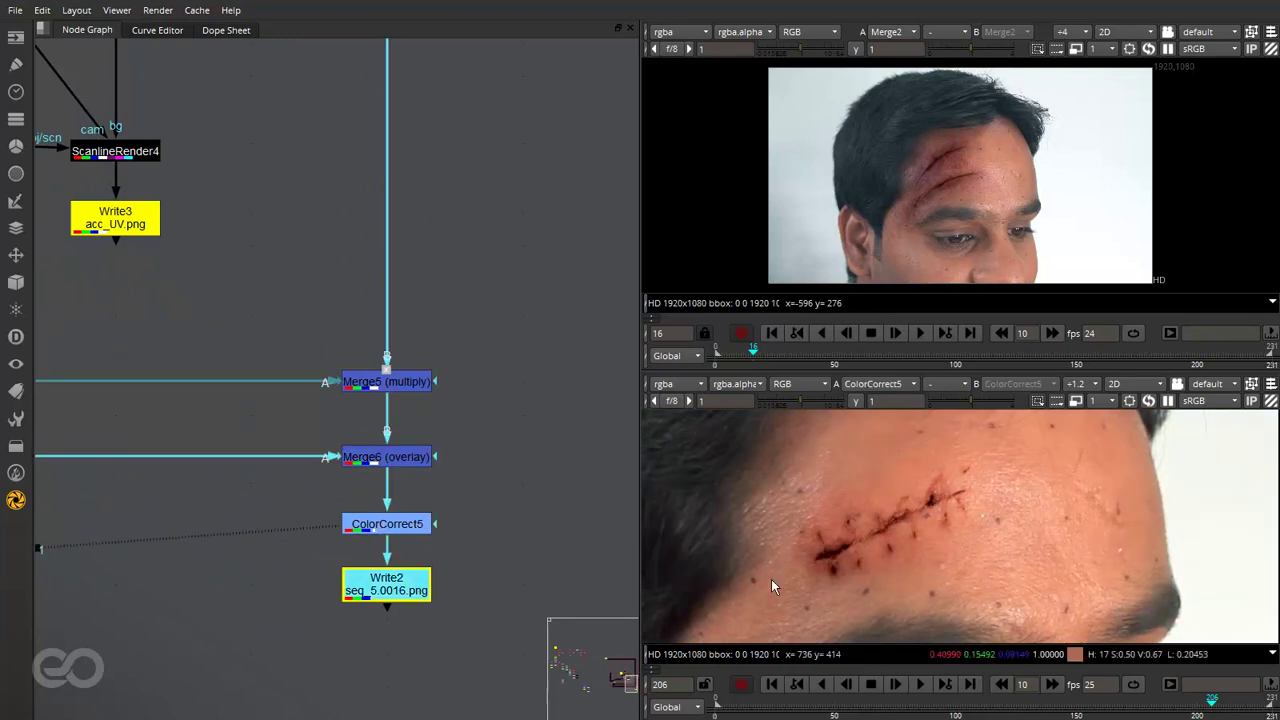
Move the Read4 texture node further above Premult1 and nudge ScanlineRender4 slightly upward in the node graph
scroll(963, 502, "down", 3)
scroll(963, 502, "up", 2)
scroll(300, 420, "down", 3)
scroll(298, 468, "up", 3)
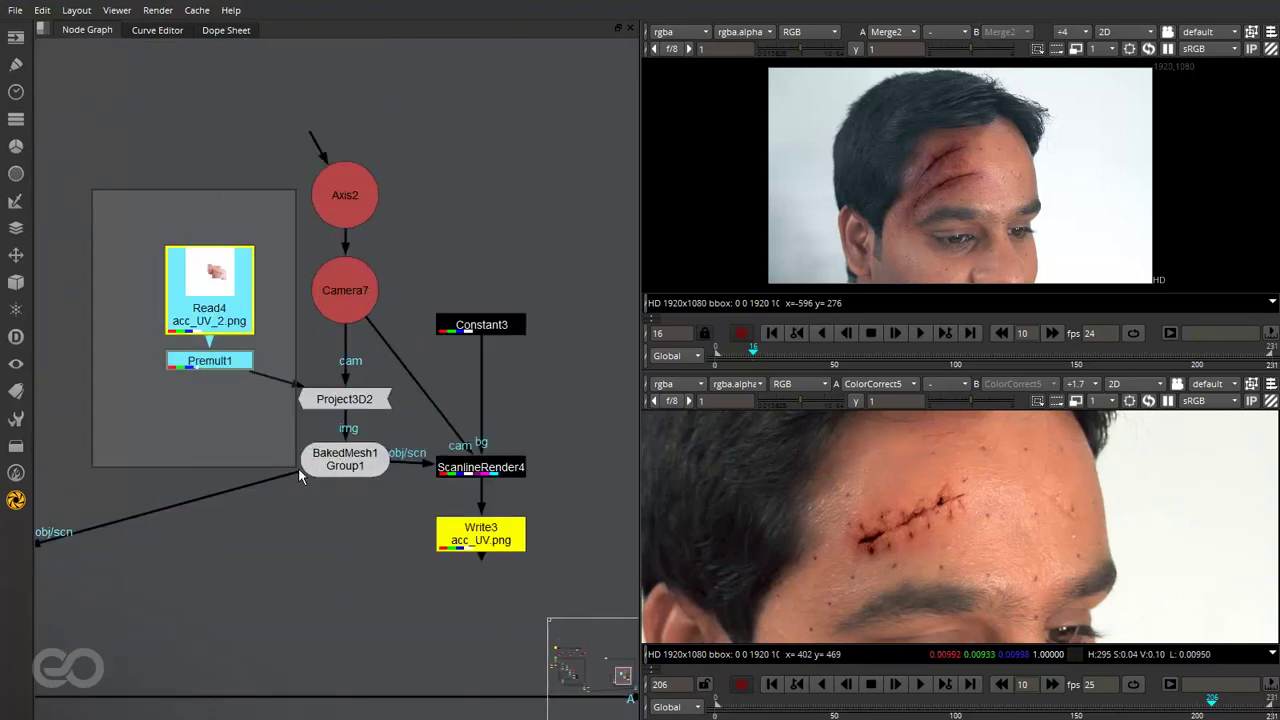
key("ctrl+z")
left_click_drag(277, 354, 404, 420)
left_click_drag(300, 237, 409, 369)
left_click_drag(114, 202, 267, 358)
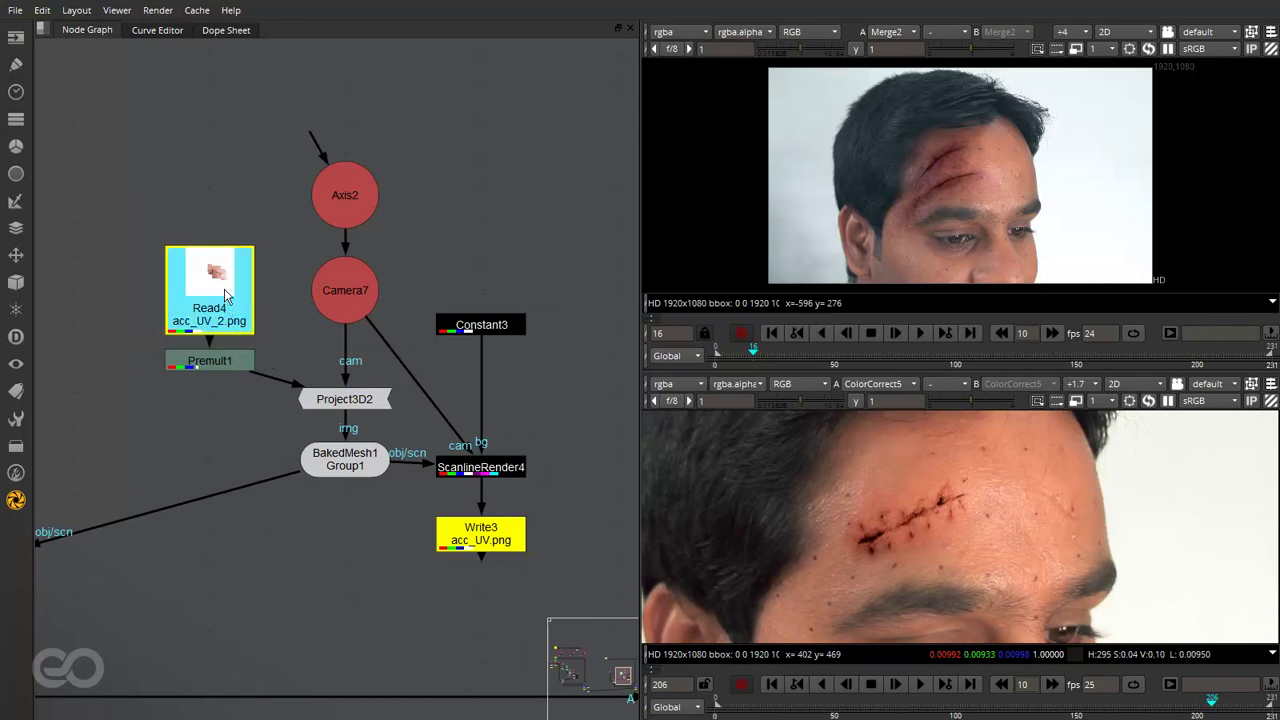
left_click_drag(226, 294, 226, 259)
left_click(365, 300)
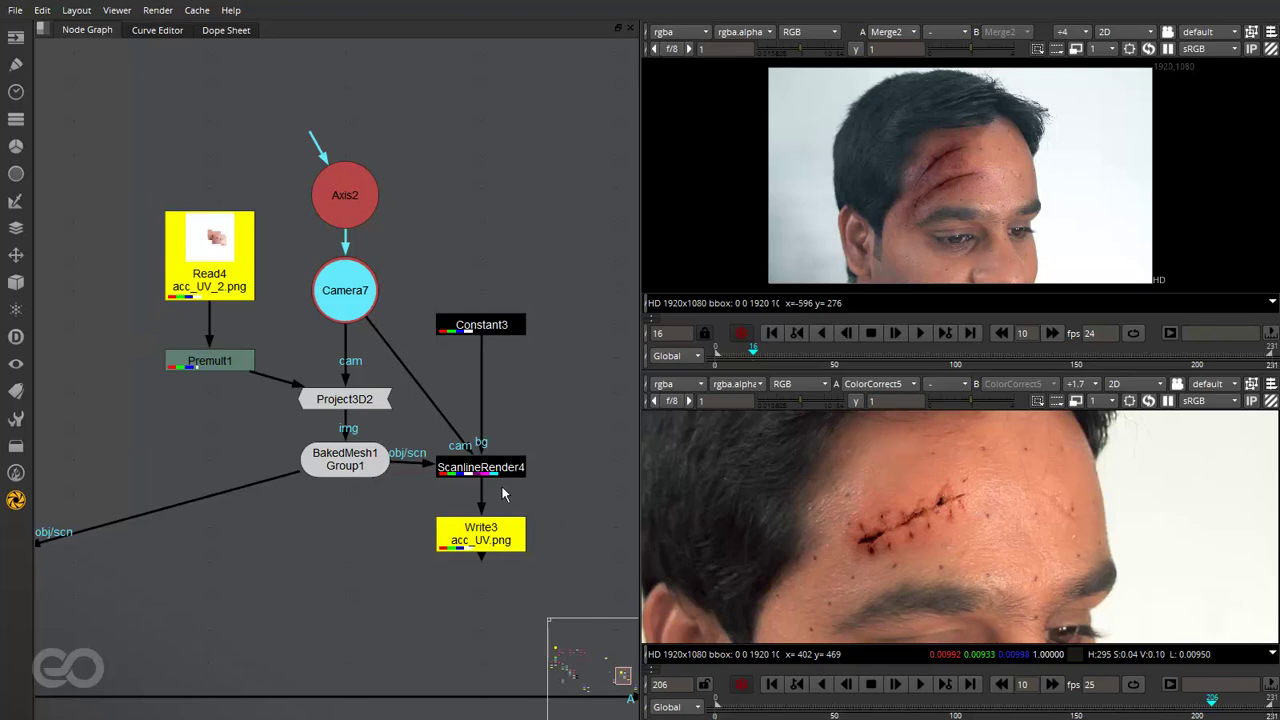
left_click_drag(484, 478, 484, 471)
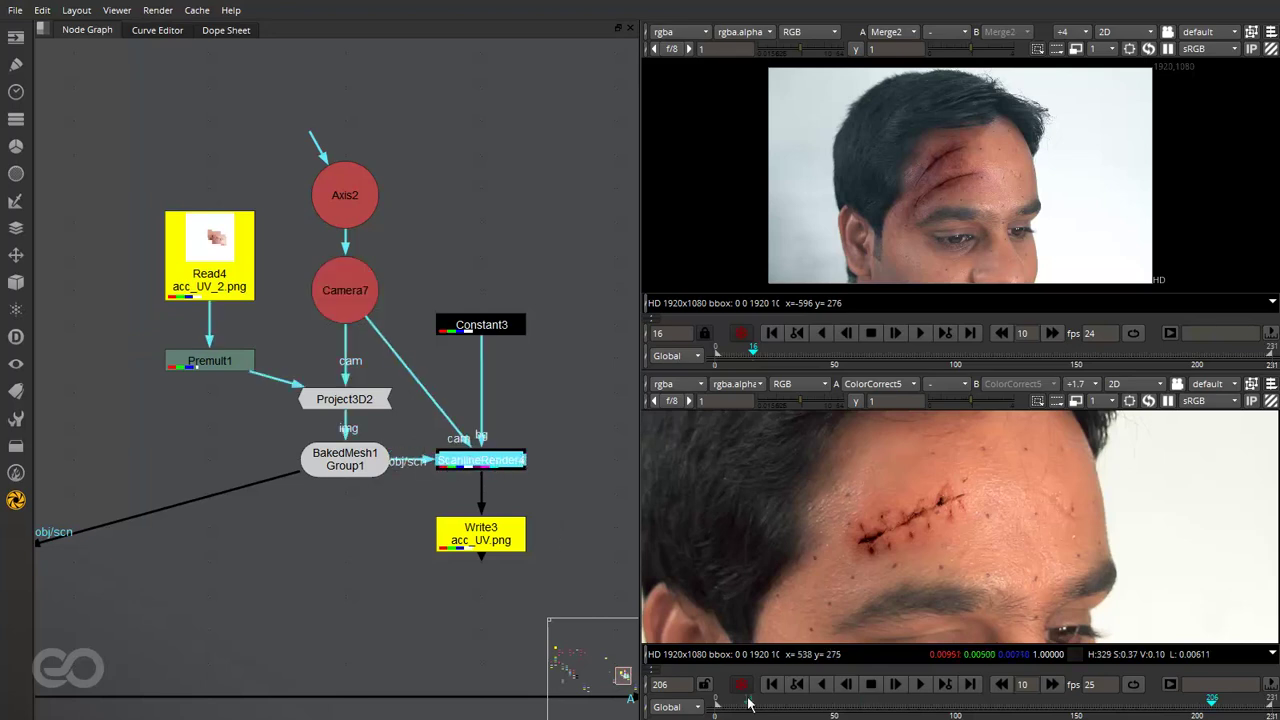
Play the ColorCorrect5 composite from frame 16 to frame 47 and examine the wound's tracking up close
left_click(776, 684)
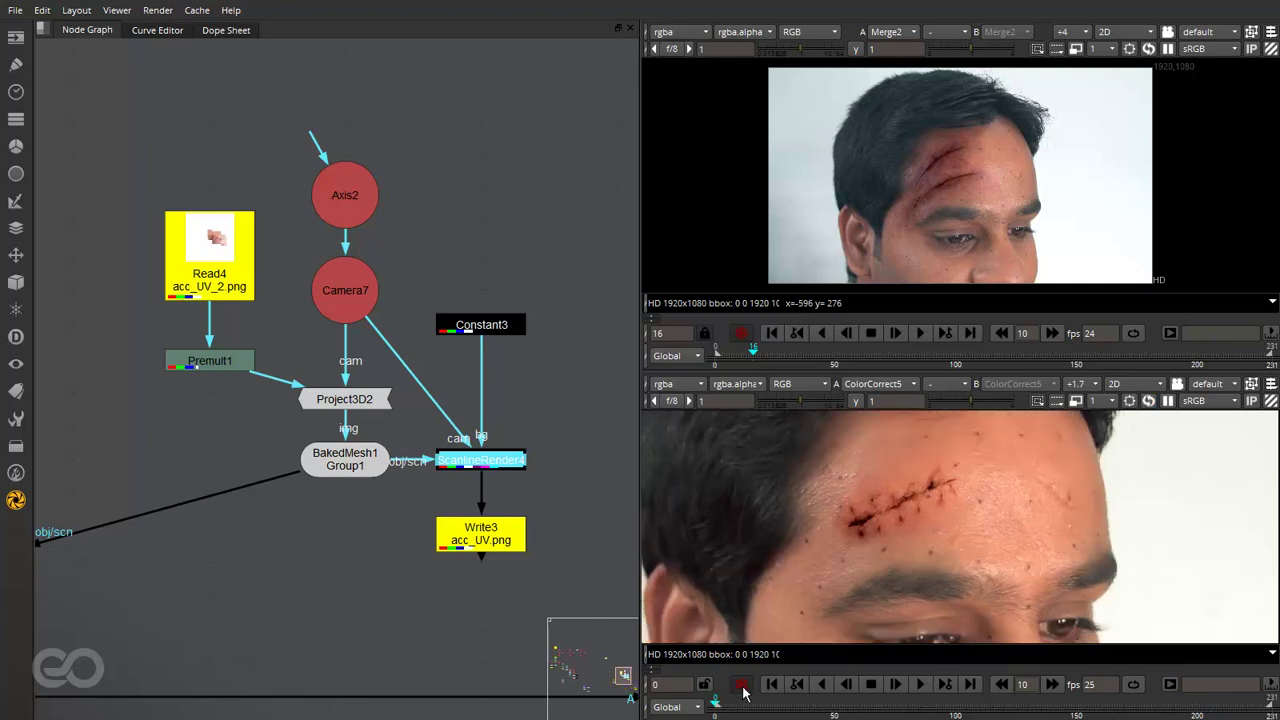
left_click(704, 686)
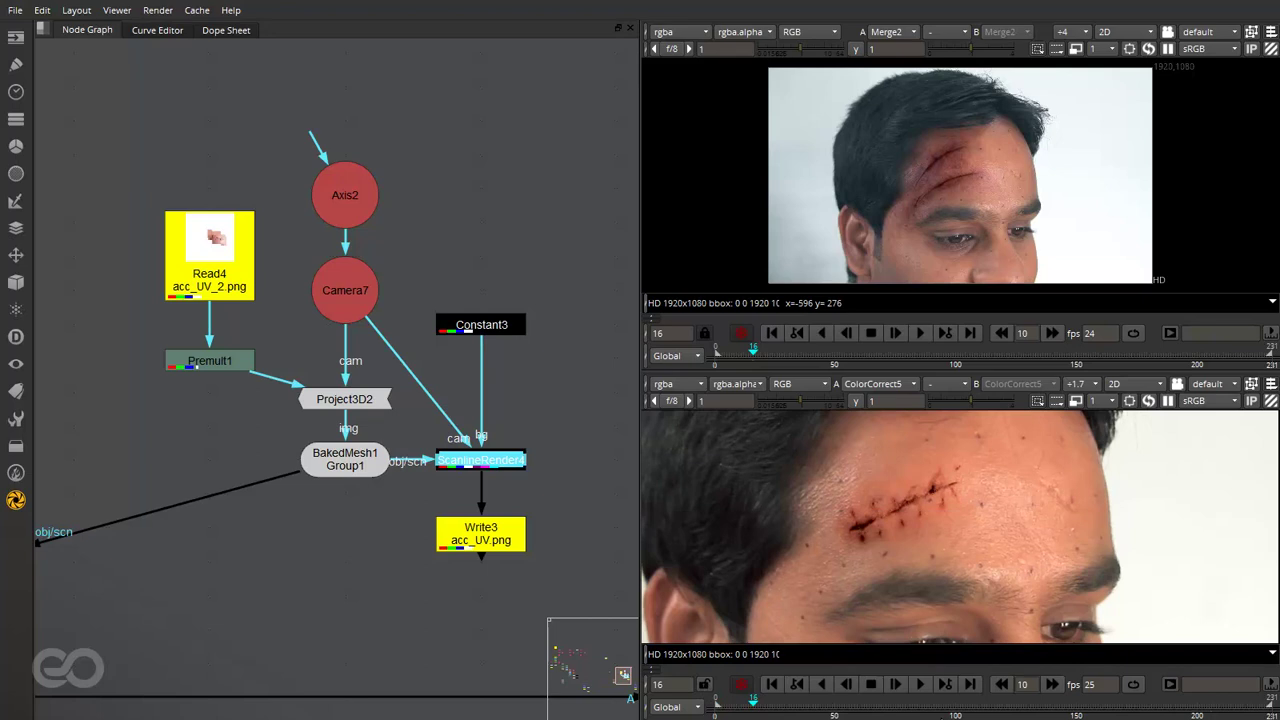
left_click(922, 686)
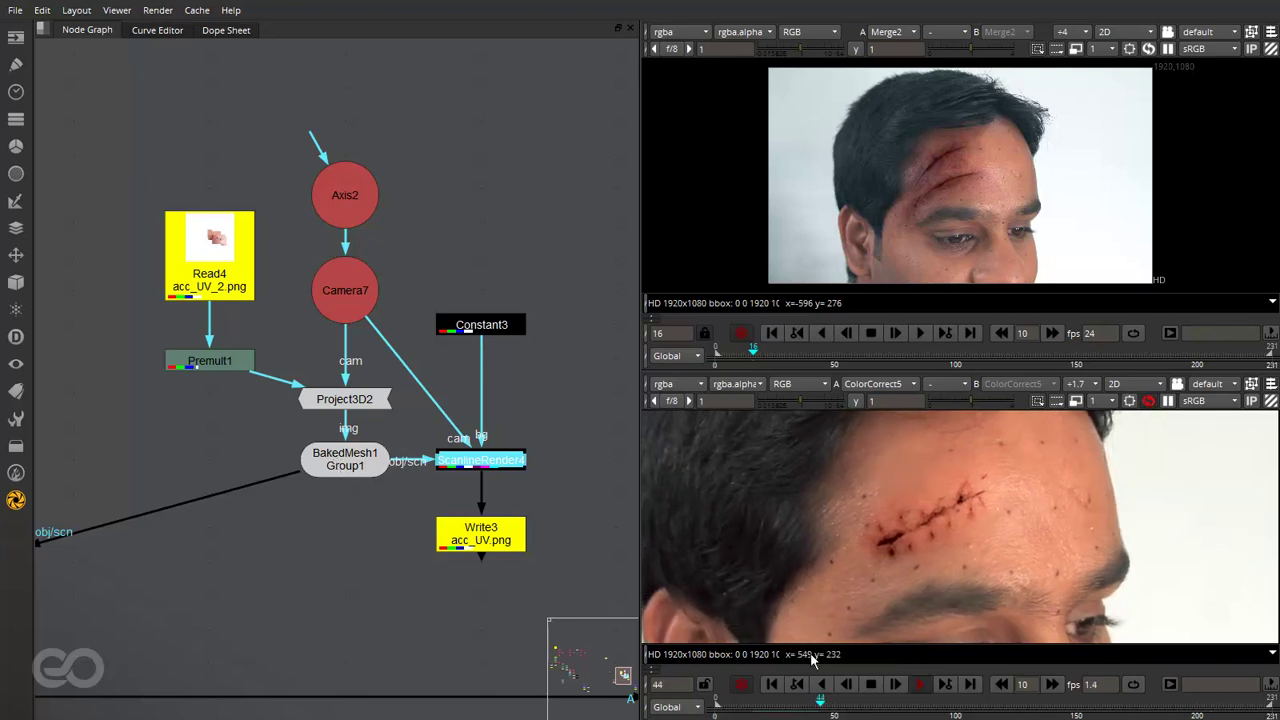
left_click(871, 684)
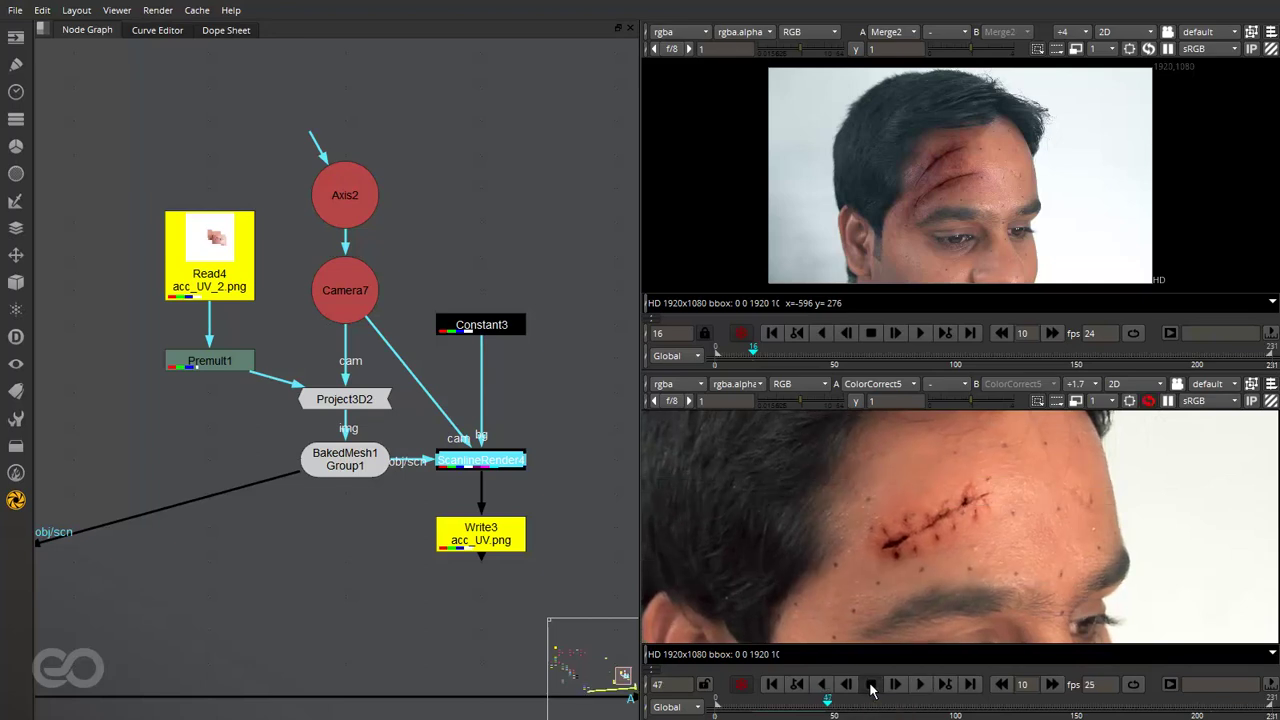
scroll(950, 533, "up", 5)
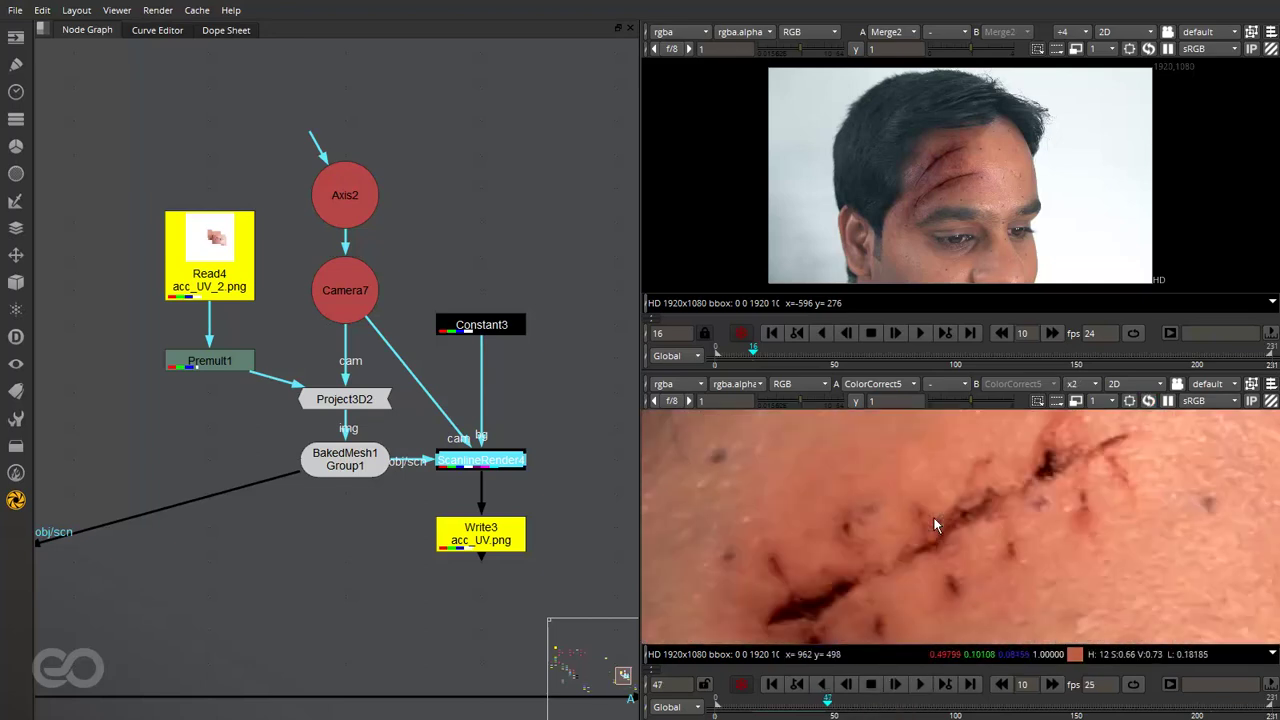
scroll(867, 556, "up", 3)
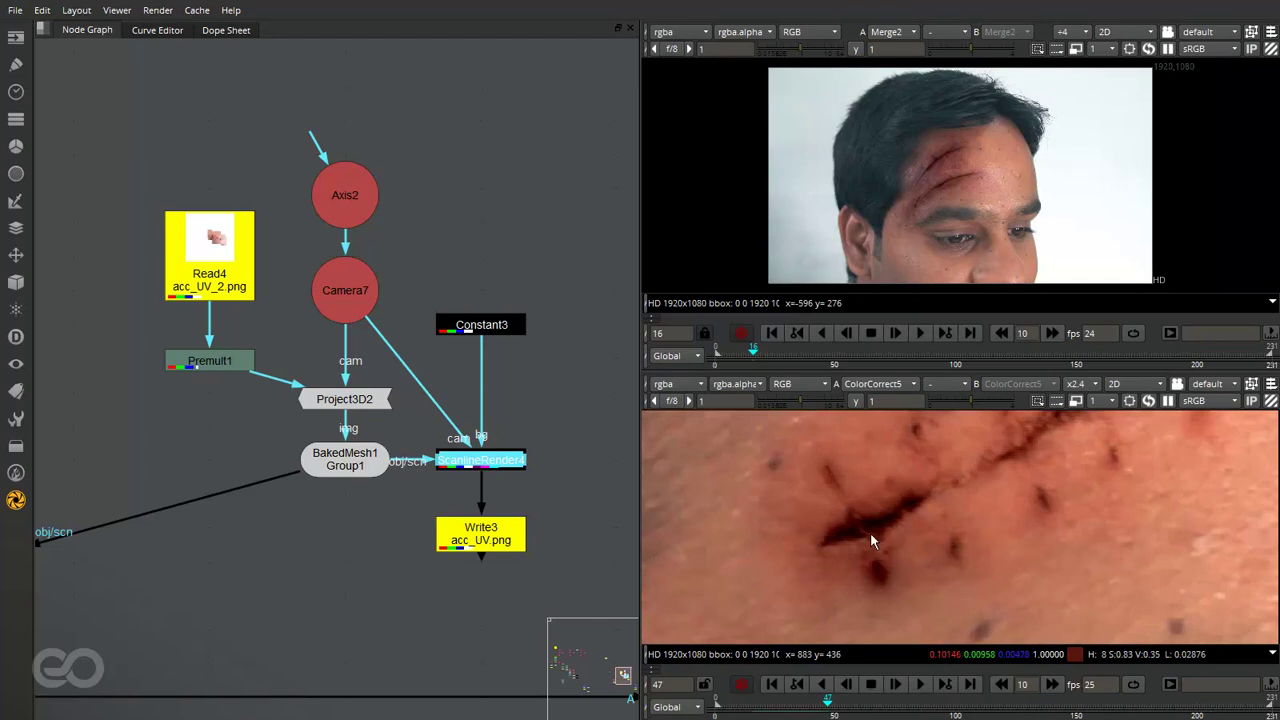
middle_click_drag(886, 579, 958, 486)
scroll(935, 505, "down", 4)
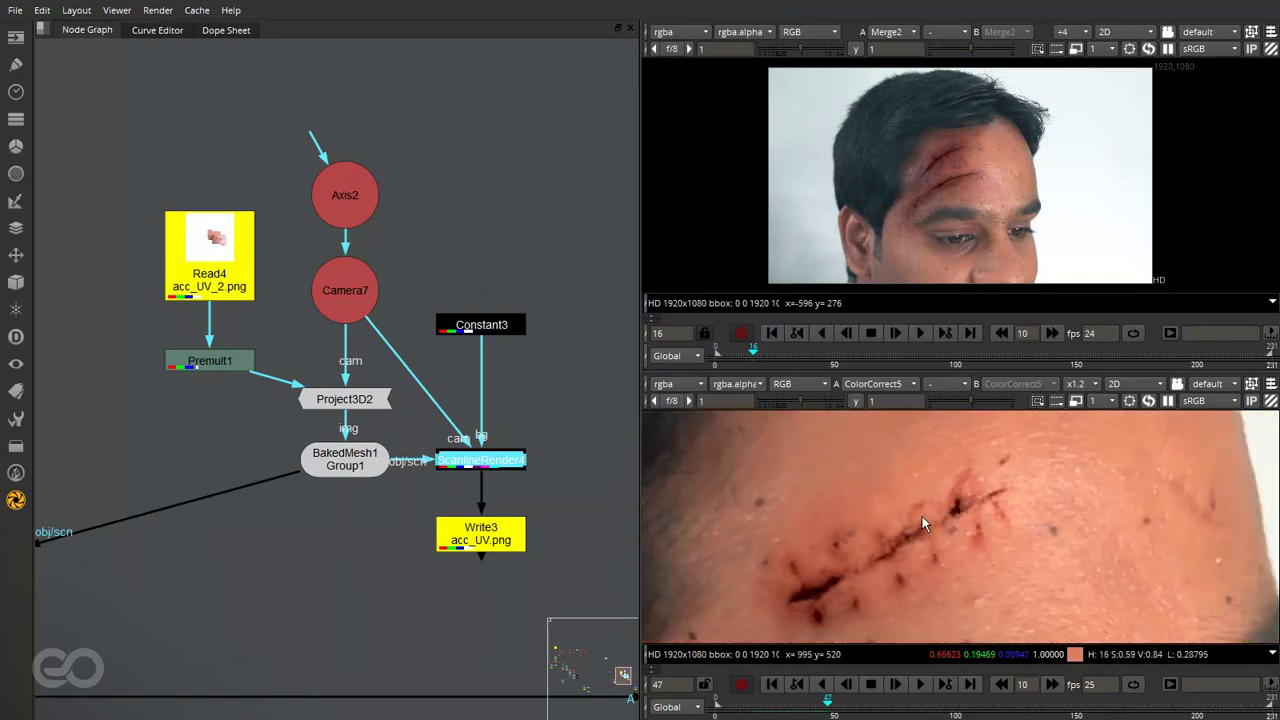
middle_click_drag(902, 559, 913, 541)
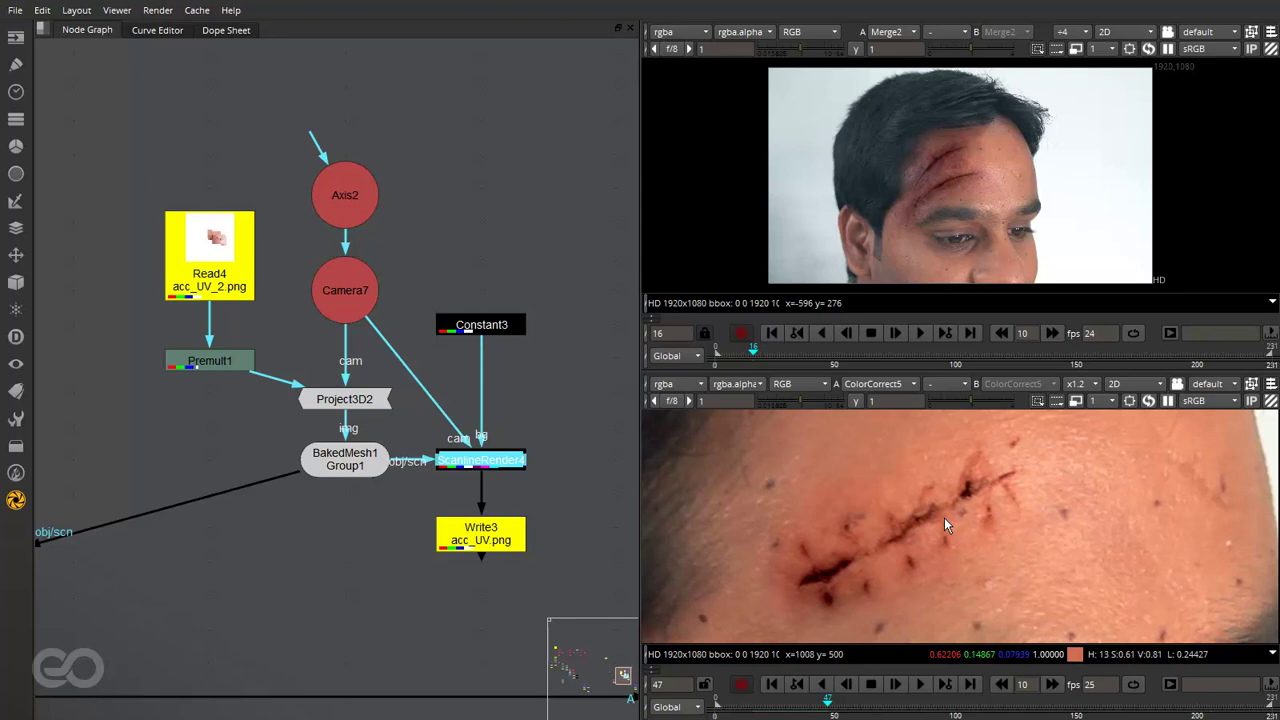
Display BakedMesh1 in the lower viewer in 3D and orbit to examine the forehead mesh and the projection camera
left_click(354, 605)
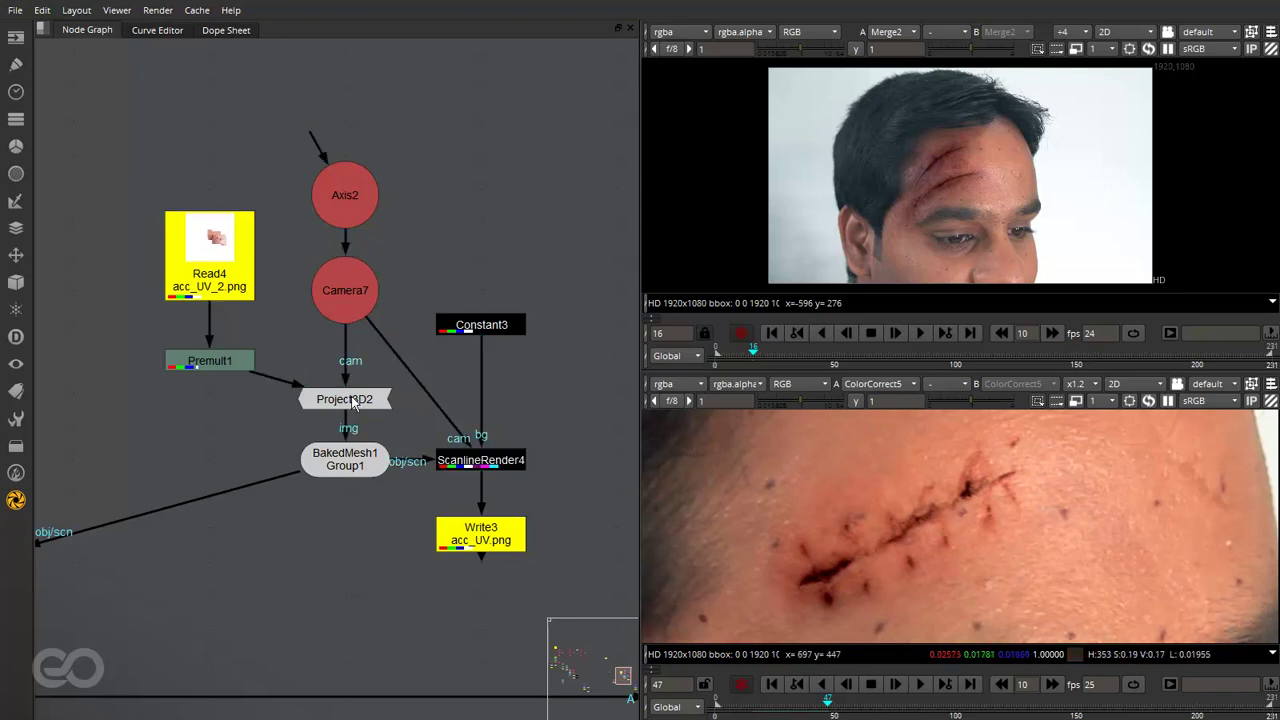
left_click(363, 472)
key("1")
left_click_drag(670, 468, 1127, 608, "ctrl")
scroll(690, 455, "down", 5)
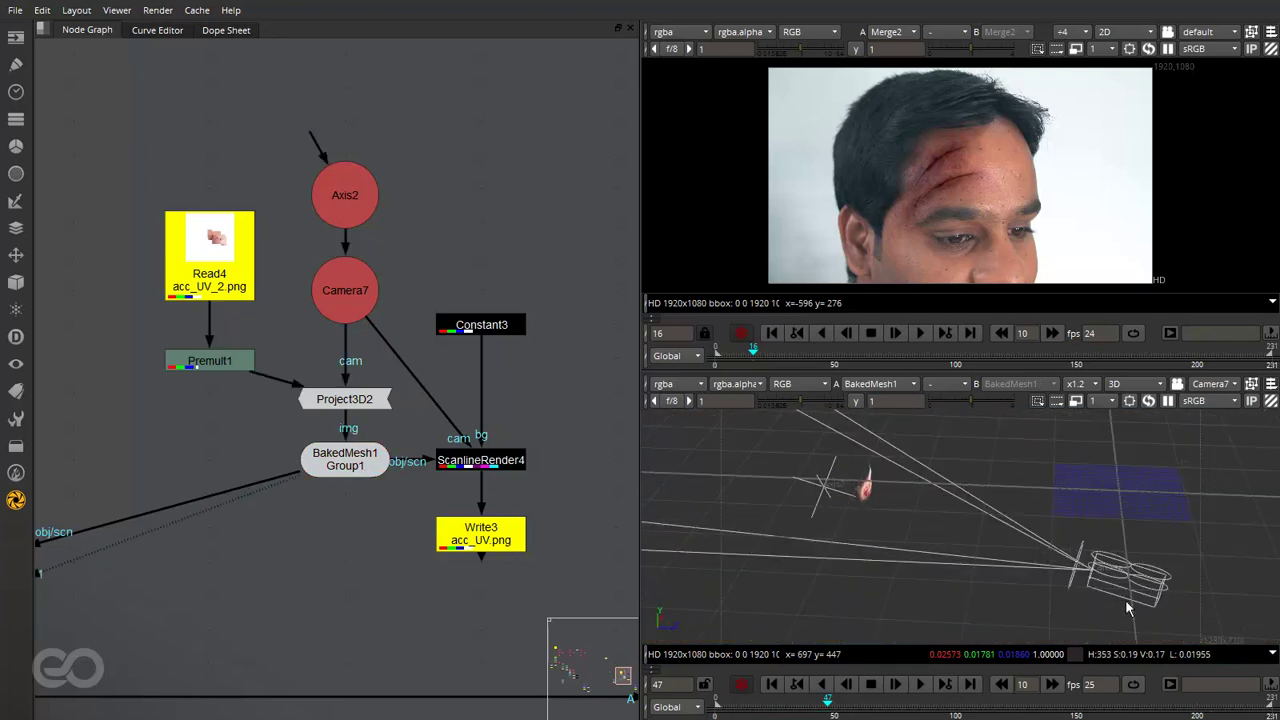
left_click(872, 502)
left_click_drag(940, 545, 877, 450, "ctrl")
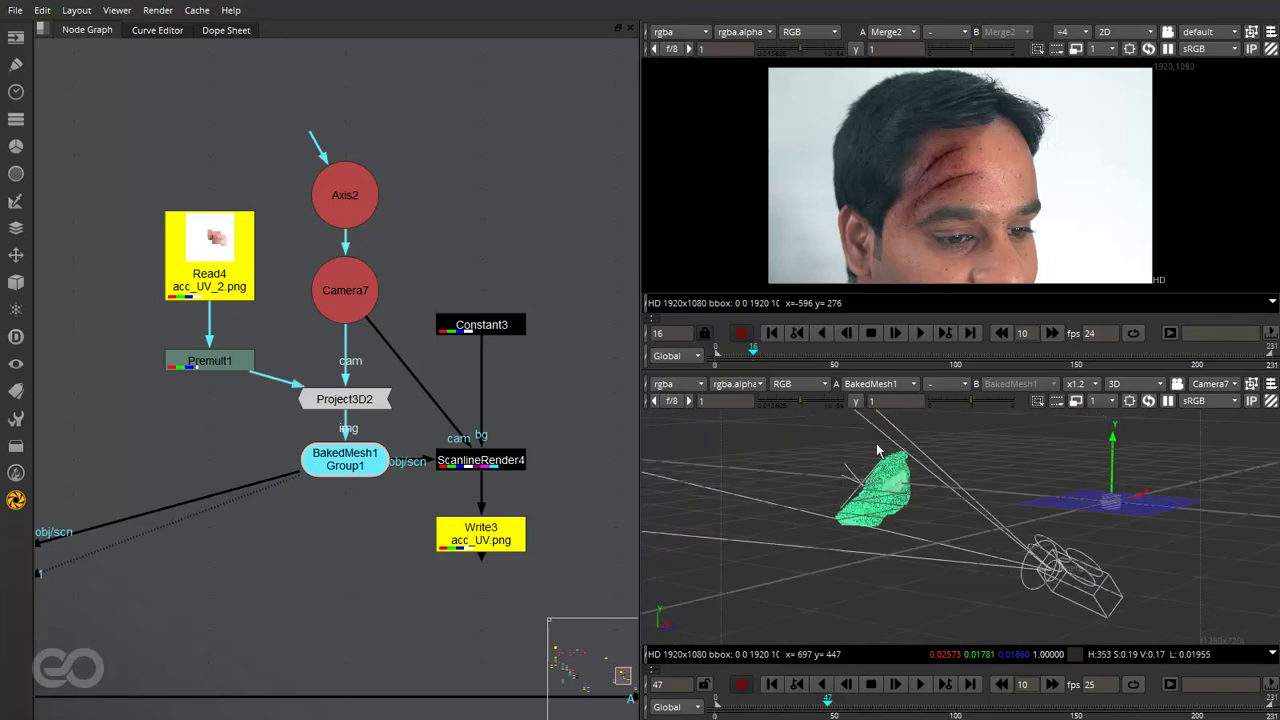
mouse_move(914, 514)
left_mouse_down("ctrl")
mouse_move(1037, 597)
mouse_move(1209, 540)
mouse_move(1140, 477)
mouse_move(869, 480)
mouse_move(920, 490)
left_mouse_up("ctrl")
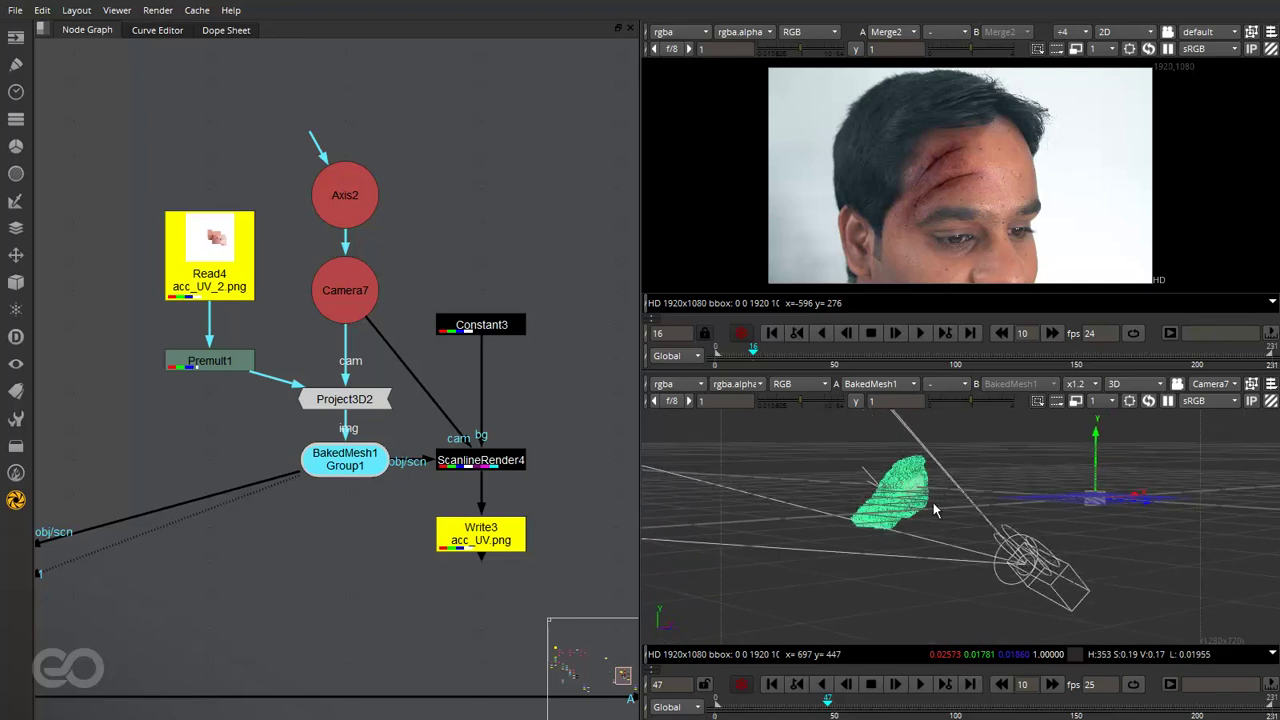
Duplicate Camera7 under Axis2, shift Read4 and Premult1 left, and place the camera copy to the left of Camera7
left_click(417, 311)
left_click_drag(305, 153, 450, 259)
left_click(372, 300)
left_click(465, 257, "ctrl")
key("ctrl+v")
left_click_drag(130, 178, 97, 393)
left_click_drag(450, 290, 212, 325)
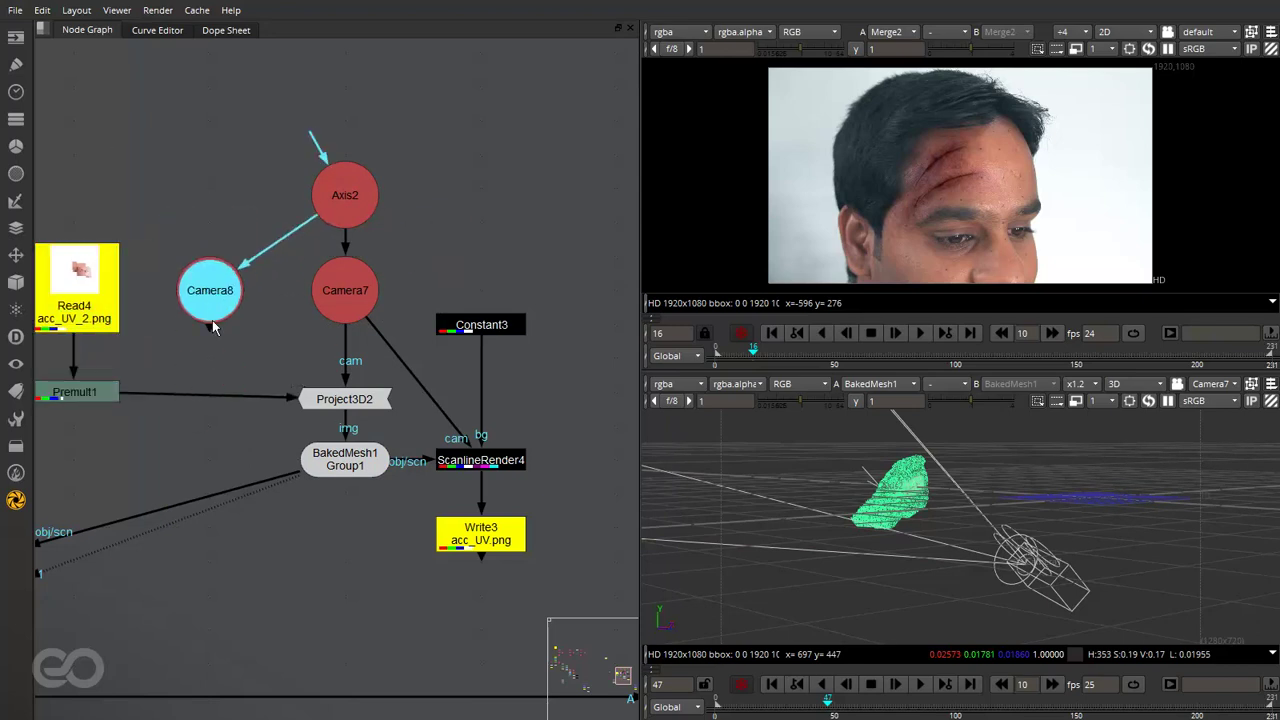
Open the Camera8 settings and reconnect Project3D2's cam input to Camera8
double_click(218, 310)
left_click_drag(409, 164, 598, 195)
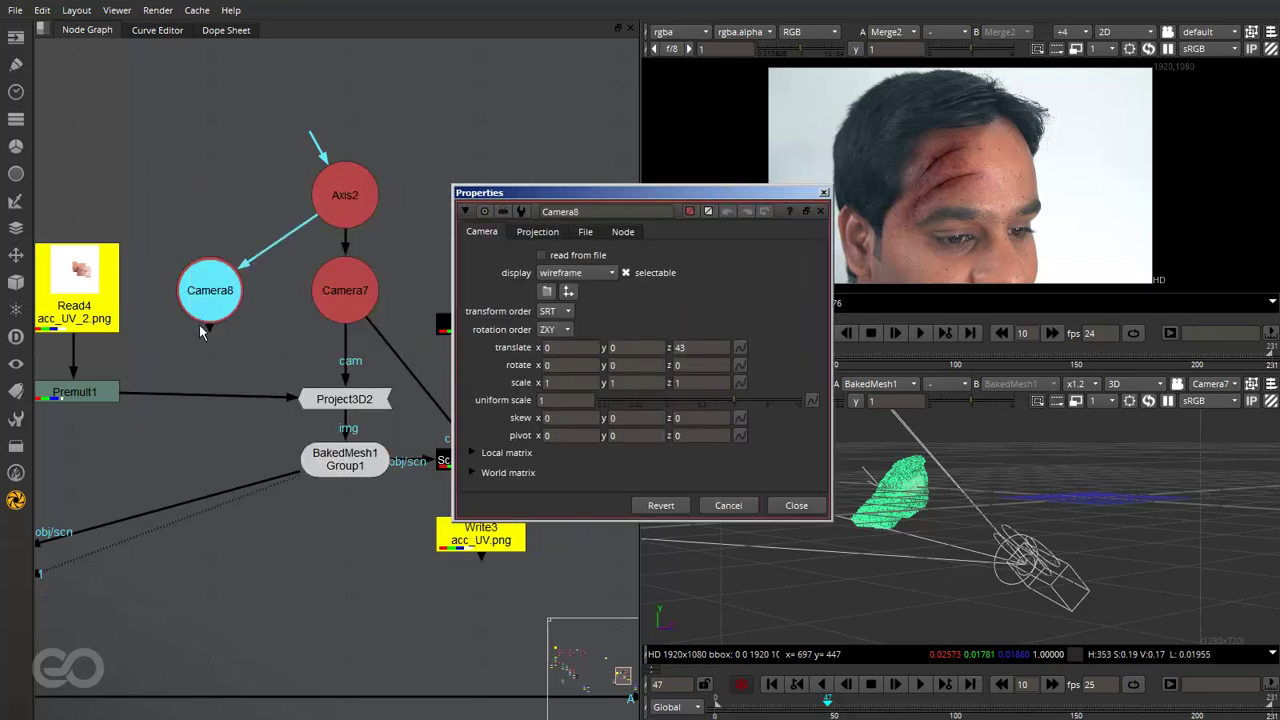
left_click_drag(350, 350, 209, 298)
Move Camera8 toward the forehead mesh in the 3D view, to a translate of about x 2.6 and z 19.5
middle_click_drag(1084, 578, 1117, 574)
left_click_drag(1195, 601, 897, 518)
middle_click_drag(897, 518, 1062, 494)
left_click_drag(1040, 485, 1057, 470)
left_click(938, 488)
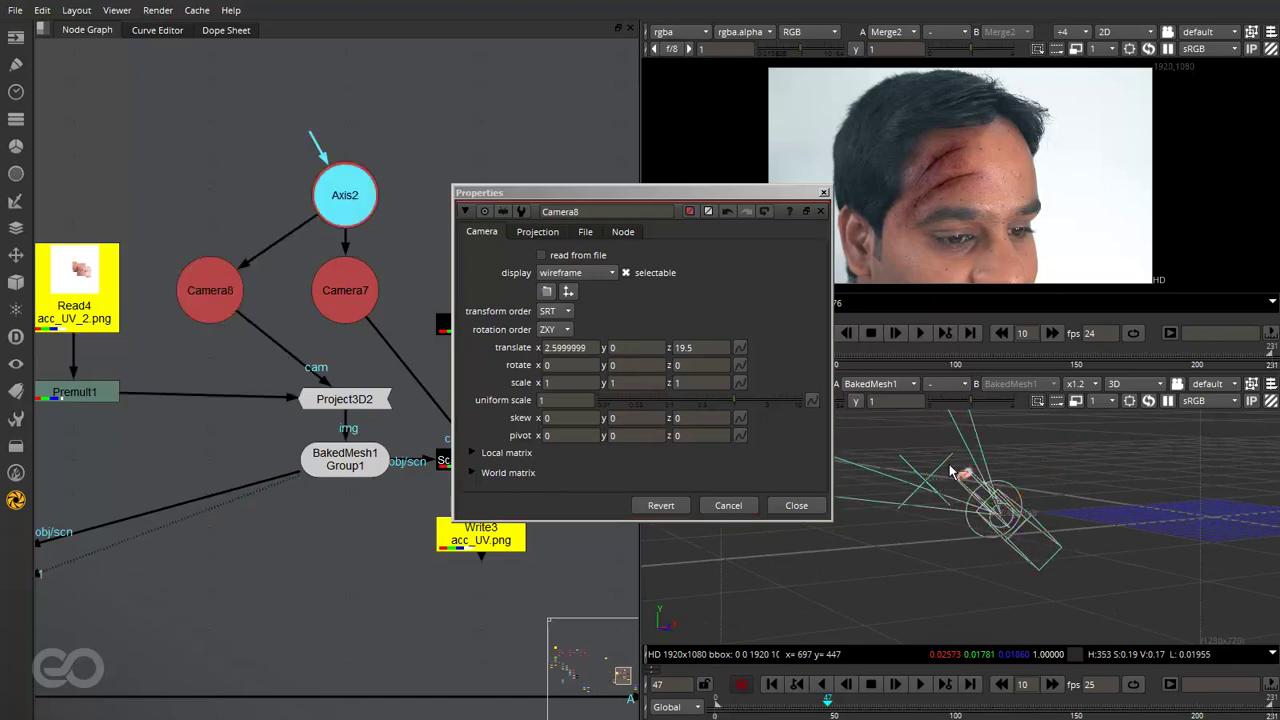
left_click(954, 471)
middle_click_drag(942, 540, 1200, 472)
Display ScanlineRender4 in 2D in the lower viewer to check the projection from the moved camera
left_click(374, 570)
key("f")
scroll(150, 480, "up", 5)
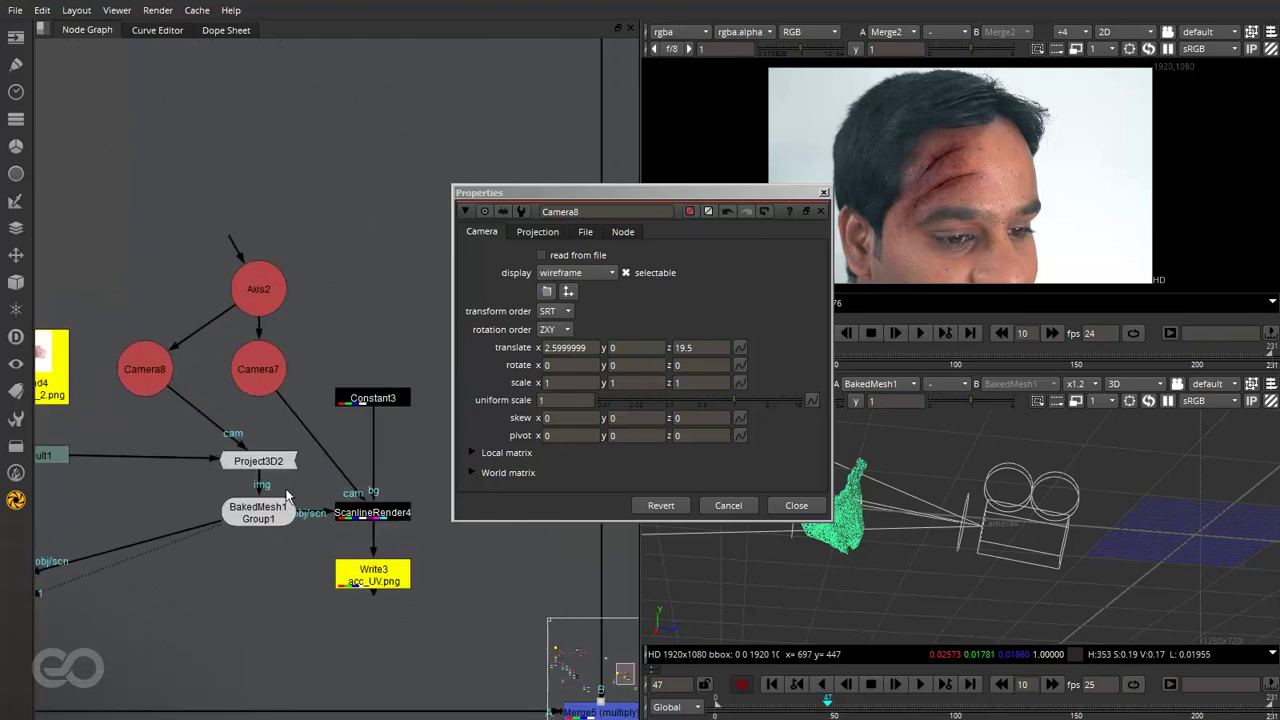
left_click(378, 513)
key("1")
left_click(883, 542)
key("Tab")
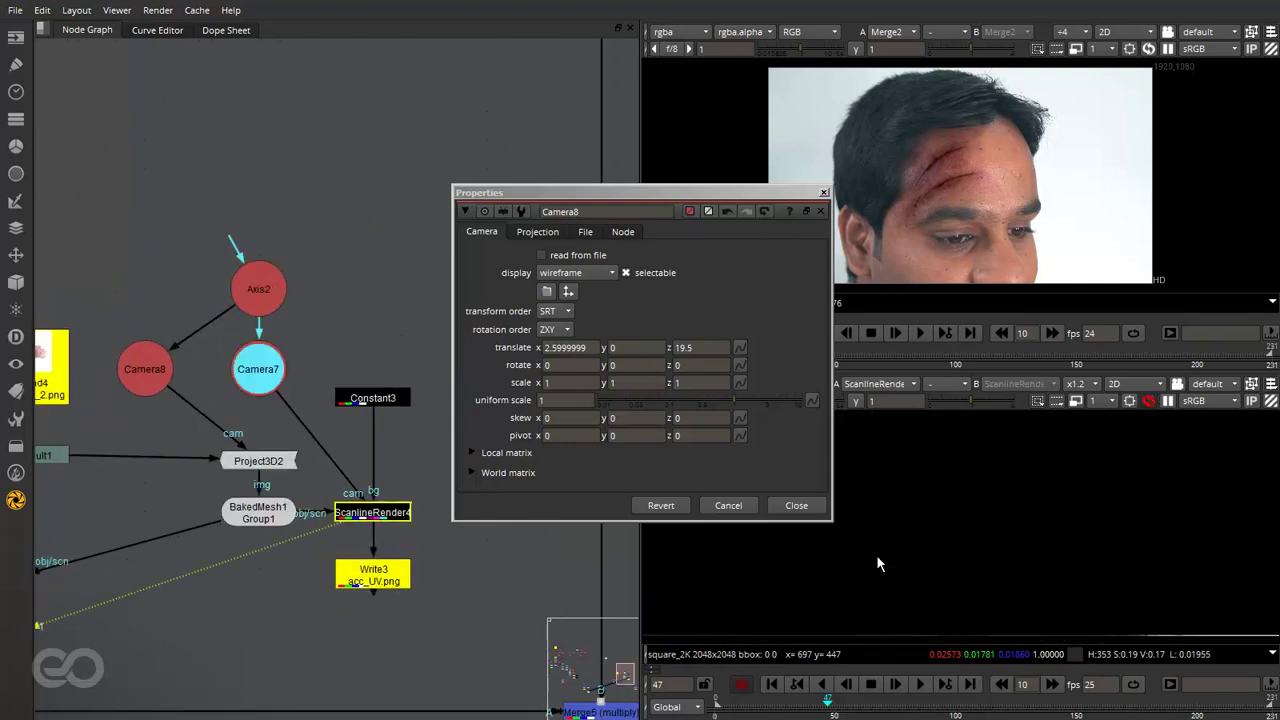
Close the Camera8 settings, move Camera7 out to the right of Constant3, and place Camera8 between Axis2 and Project3D2
left_click(824, 193)
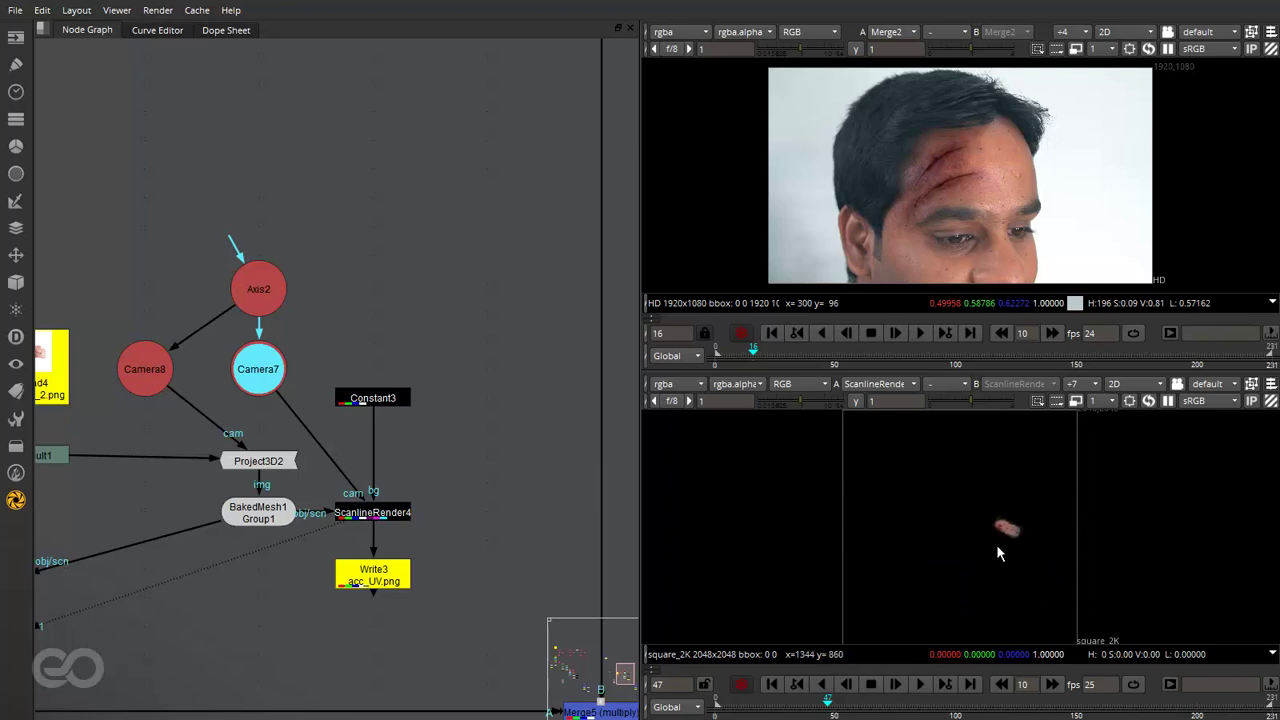
scroll(481, 466, "down", 5)
scroll(326, 454, "up", 2)
scroll(330, 450, "up", 1)
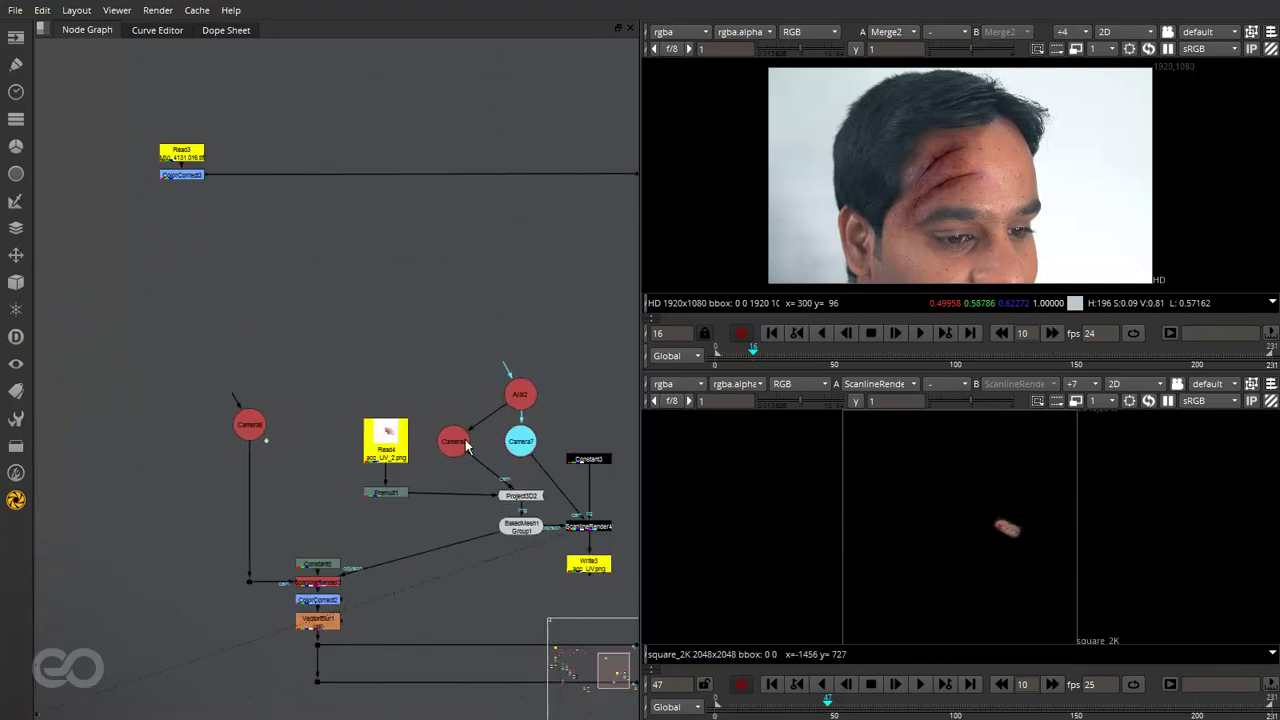
scroll(465, 439, "down", 1)
scroll(490, 452, "up", 3)
left_click_drag(490, 452, 591, 440)
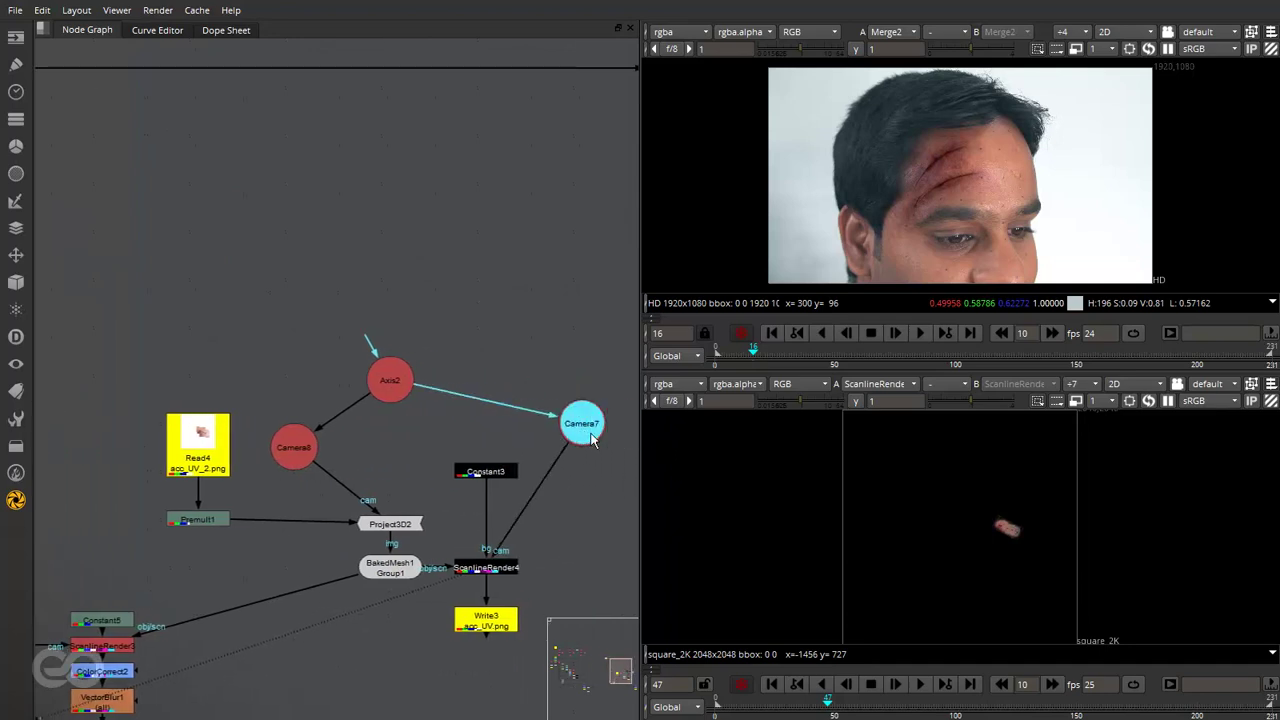
left_click_drag(277, 448, 398, 456)
left_click(460, 453)
left_click(394, 455)
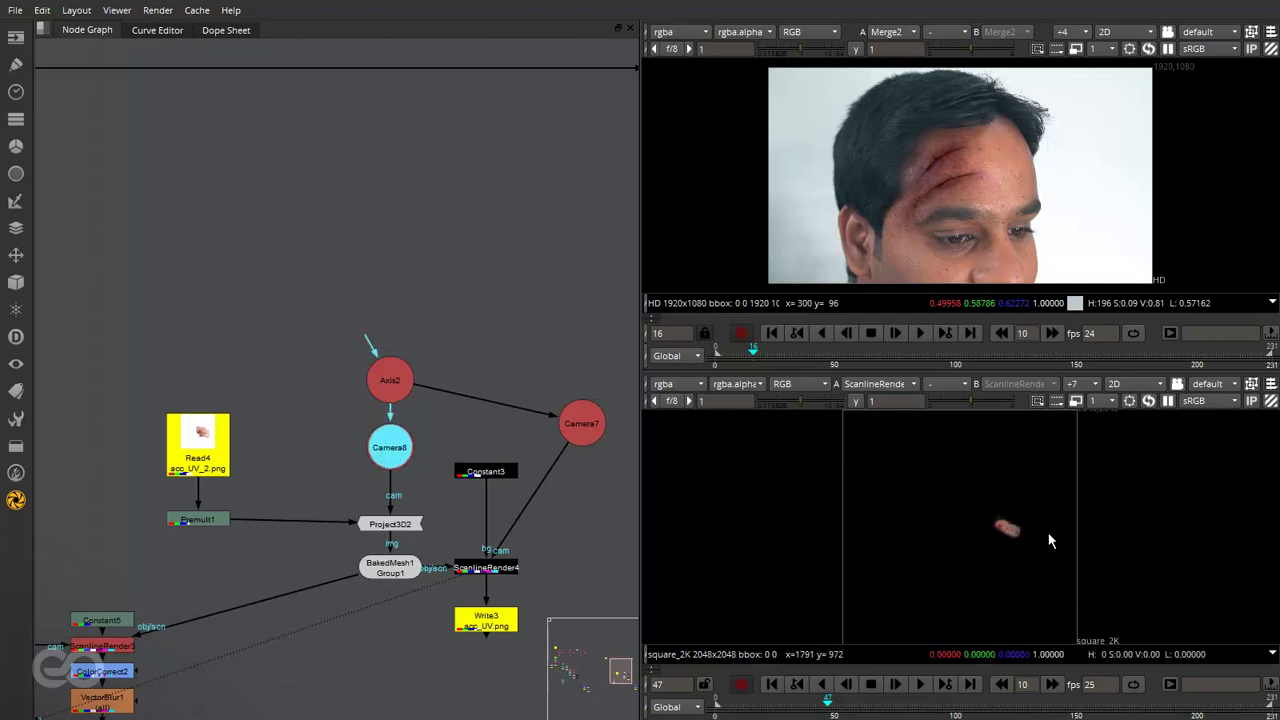
left_click(378, 293)
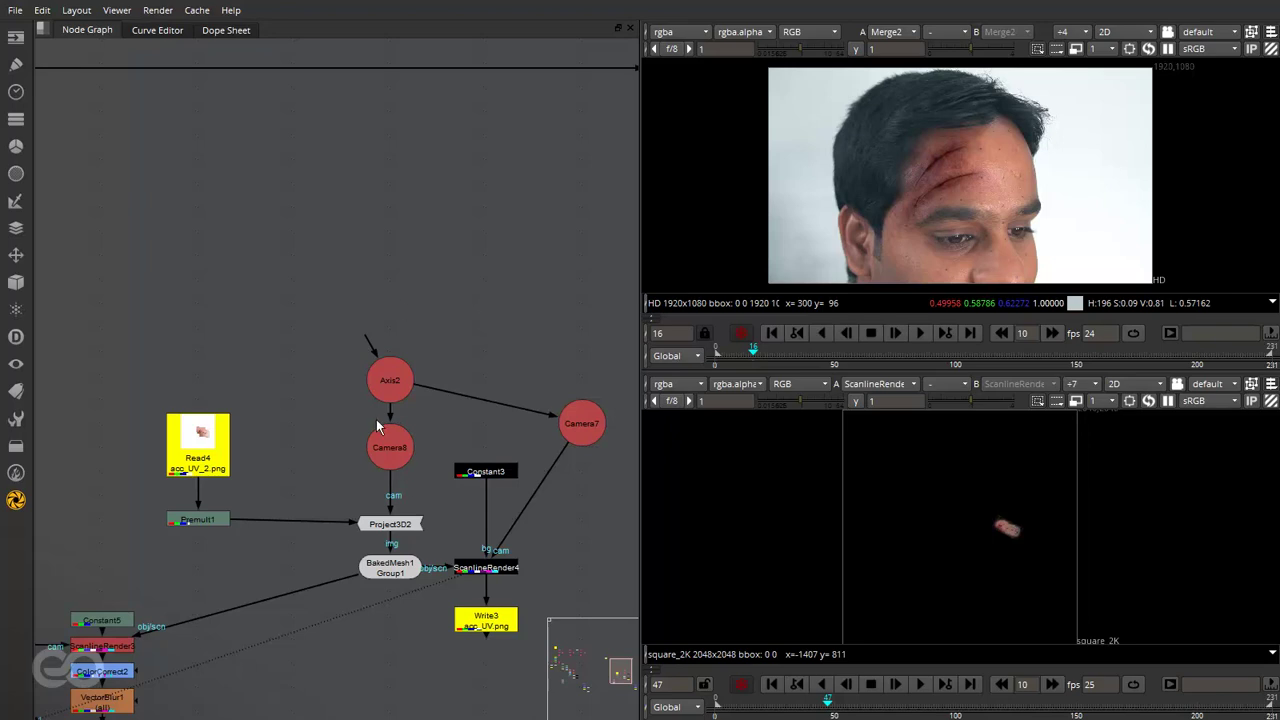
Reconnect Project3D2's cam input to Camera6 and its image input to ColorCorrect3
scroll(376, 419, "down", 3)
scroll(436, 491, "up", 3)
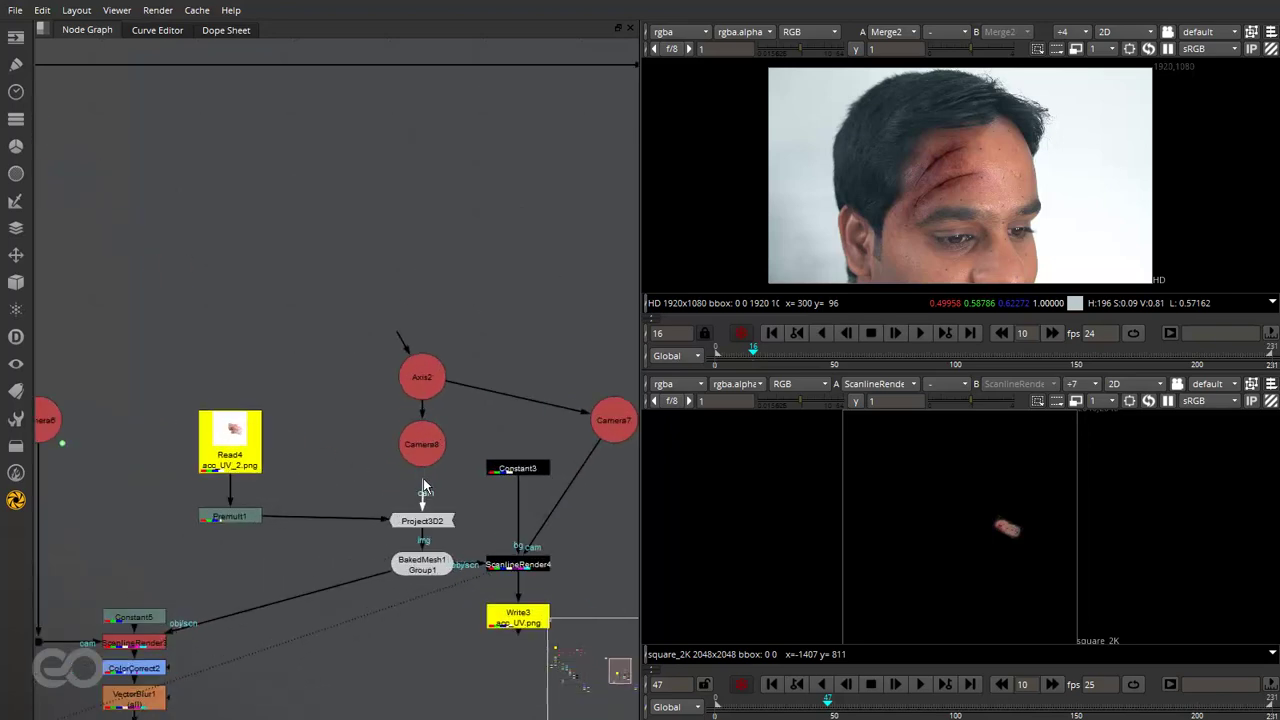
left_click_drag(422, 485, 86, 424)
left_click_drag(292, 470, 60, 152)
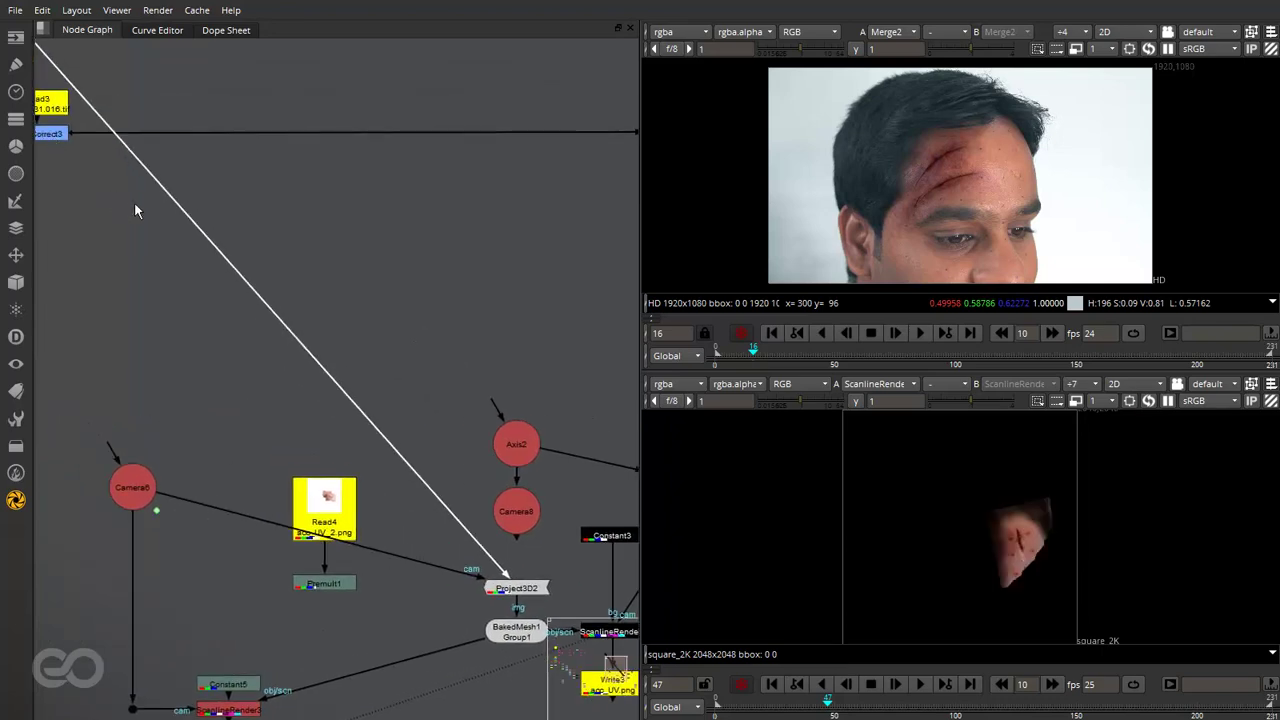
scroll(134, 207, "down", 2)
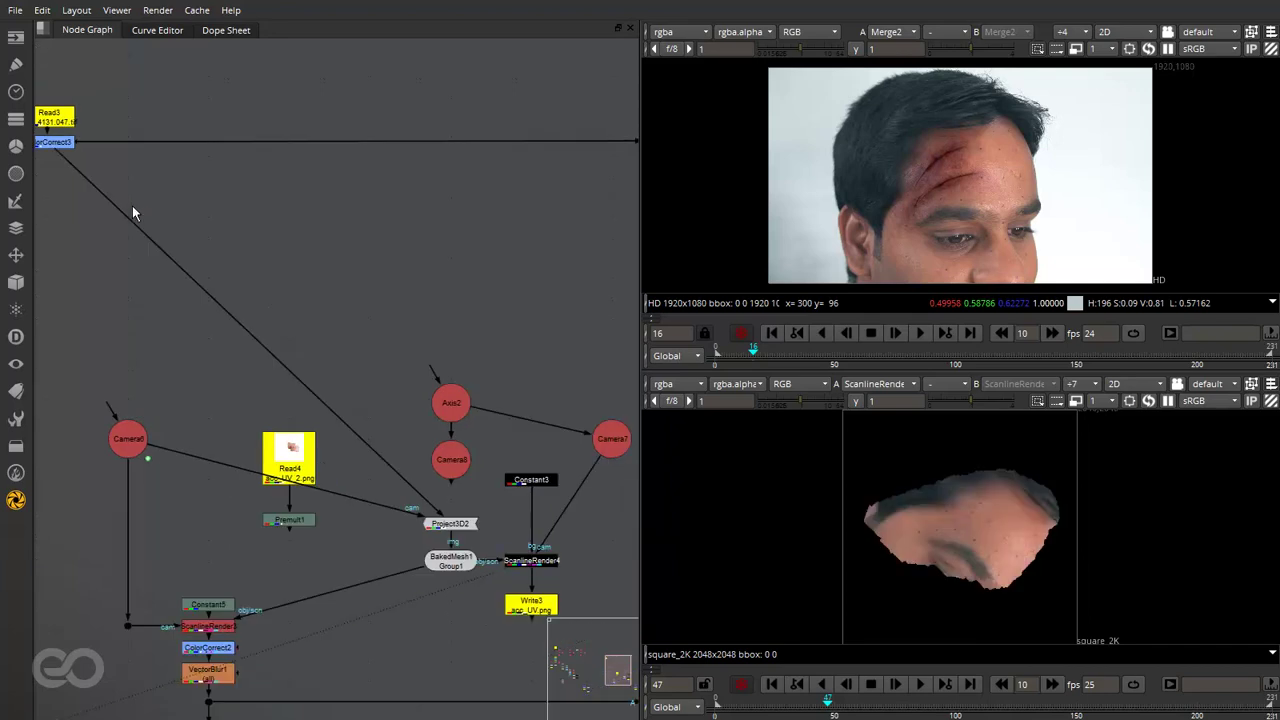
scroll(68, 250, "down", 2)
scroll(403, 512, "up", 4)
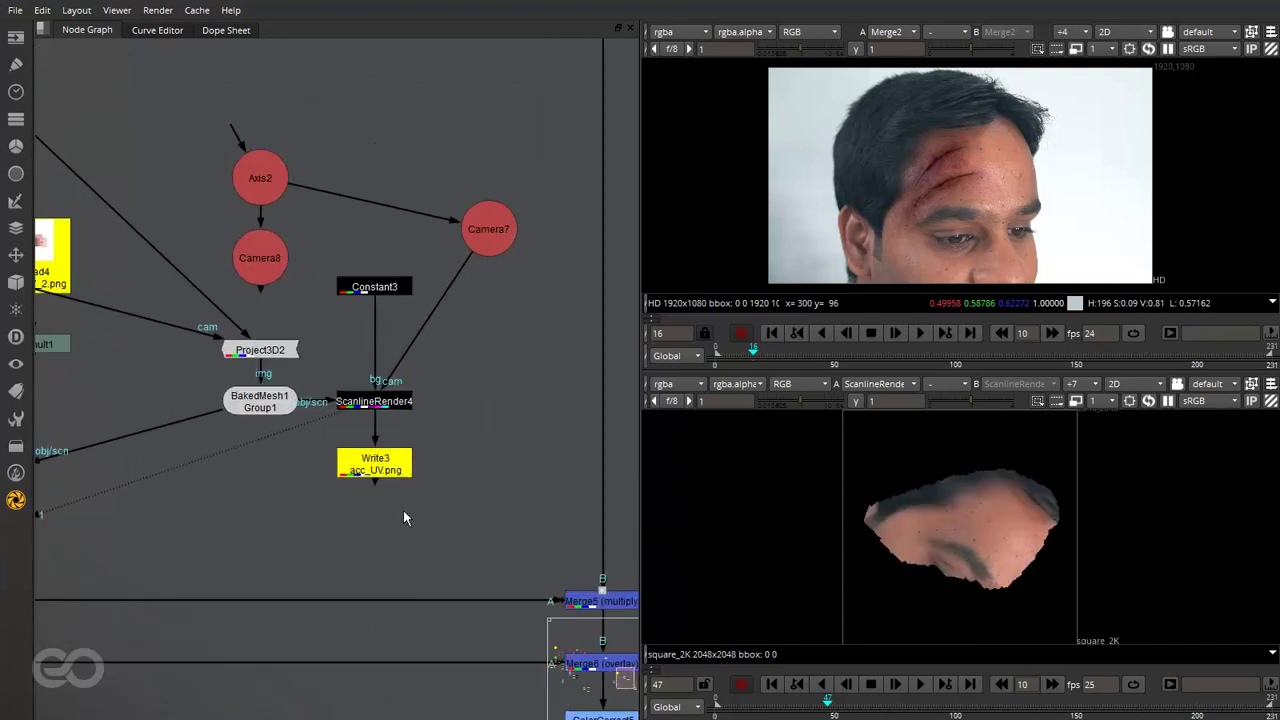
Reconnect ScanlineRender4's cam input from Camera7 to Camera8 and inspect the close-up forehead render
left_click(396, 382)
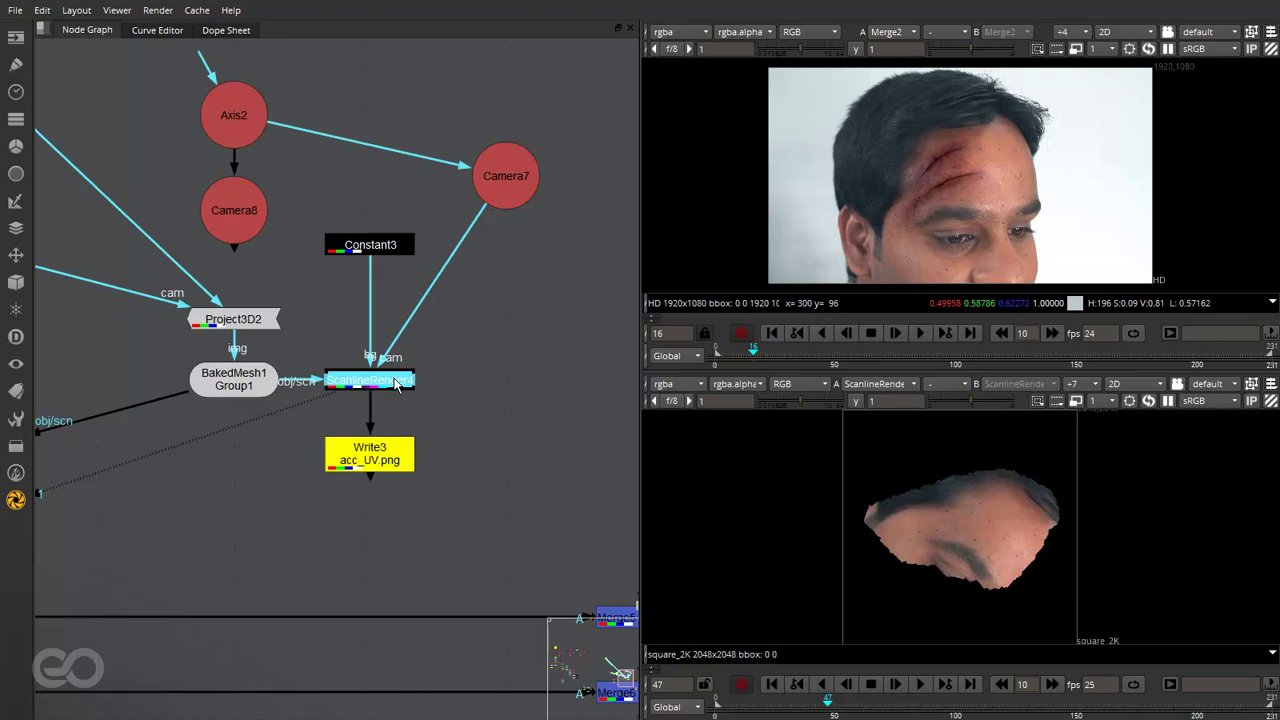
left_click_drag(490, 208, 251, 232)
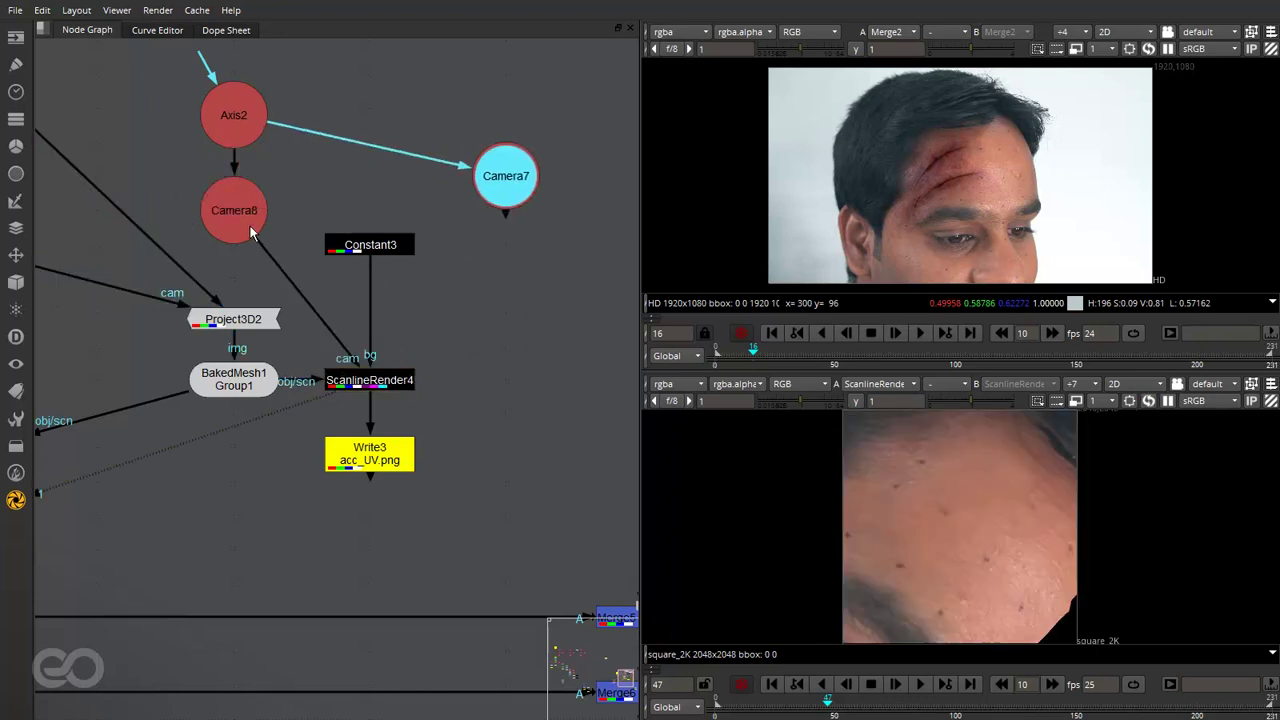
left_click(476, 405)
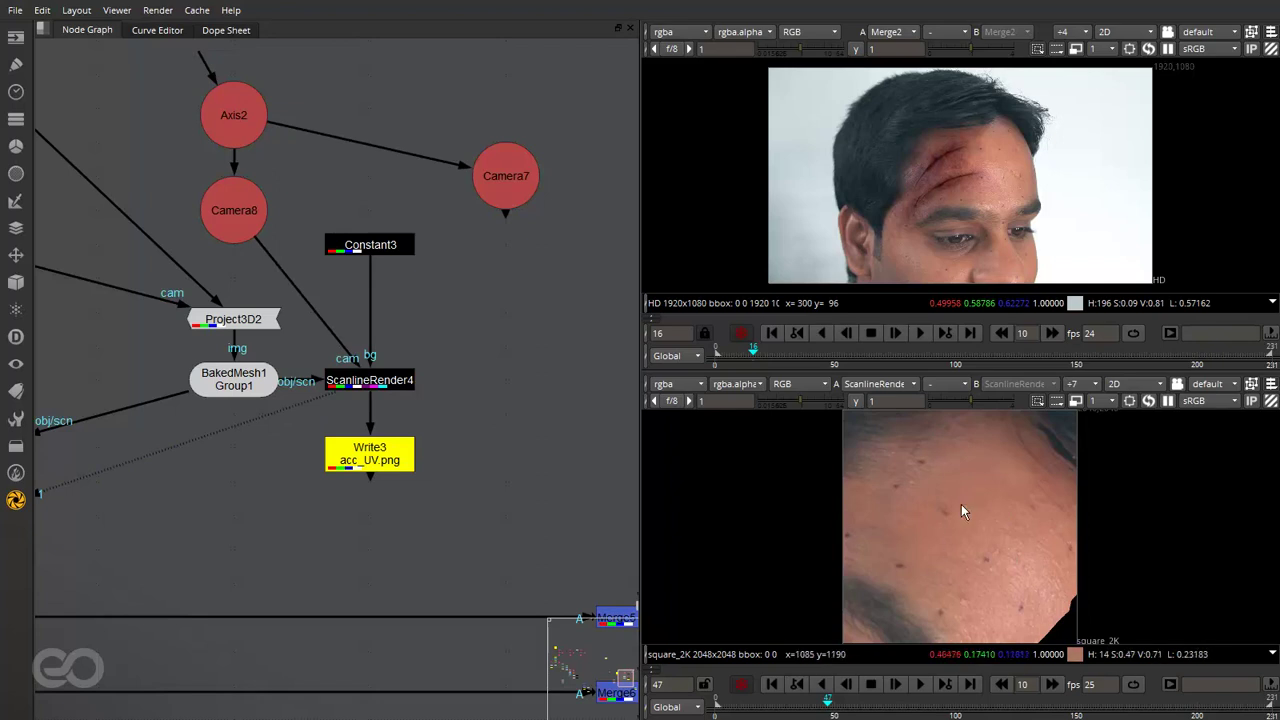
scroll(924, 528, "up", 5)
scroll(875, 545, "down", 5)
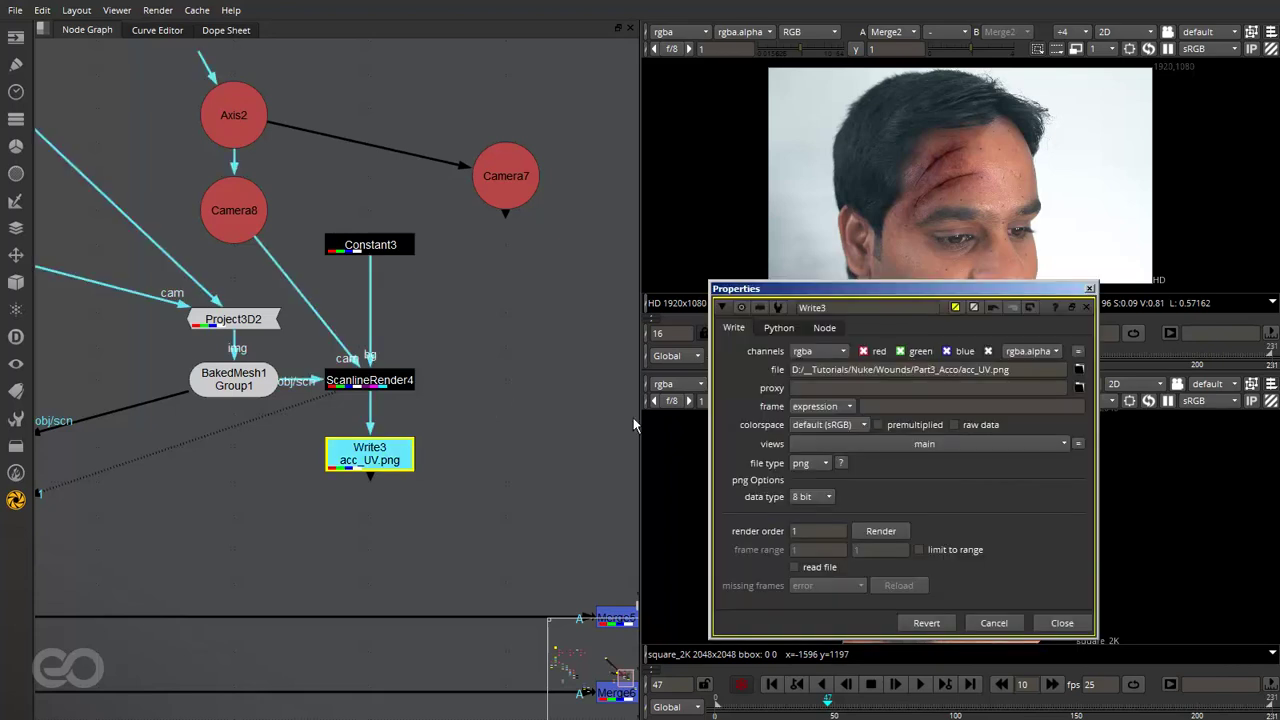
Change Write3's output file name to acc_UV_a.png and render it for frame range 1-1
left_click(992, 370)
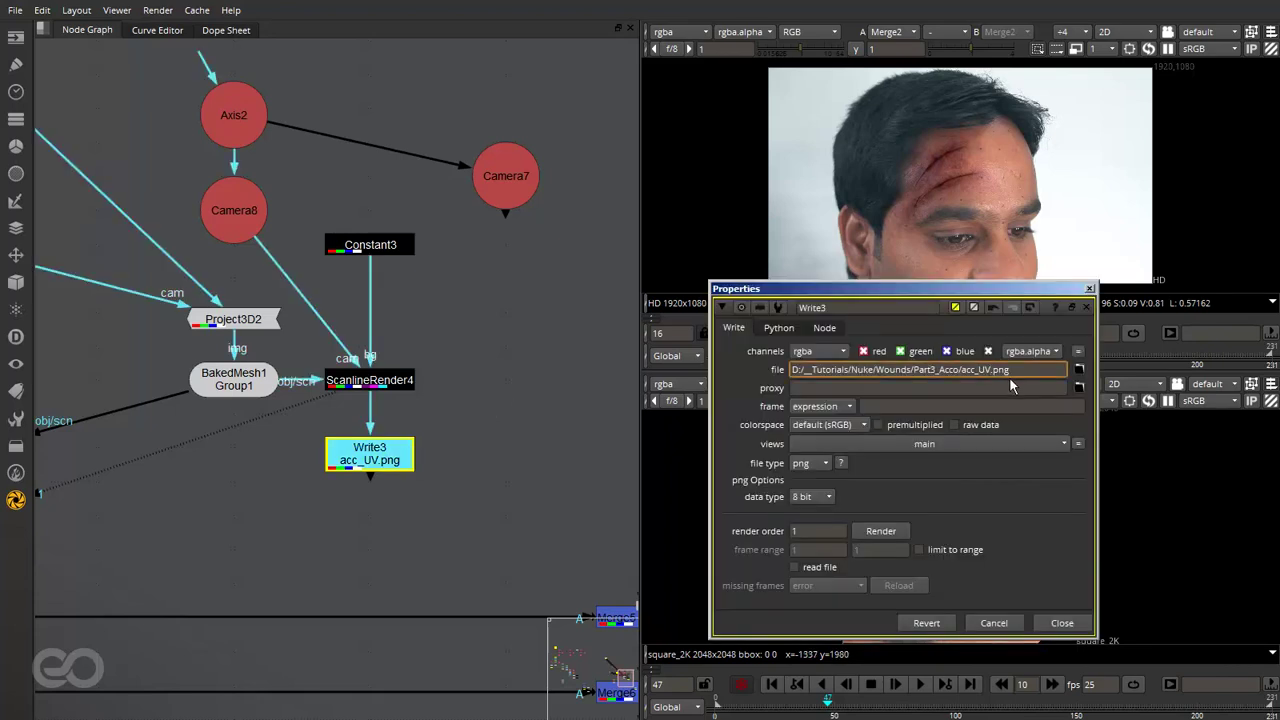
type("_a")
left_click(886, 534)
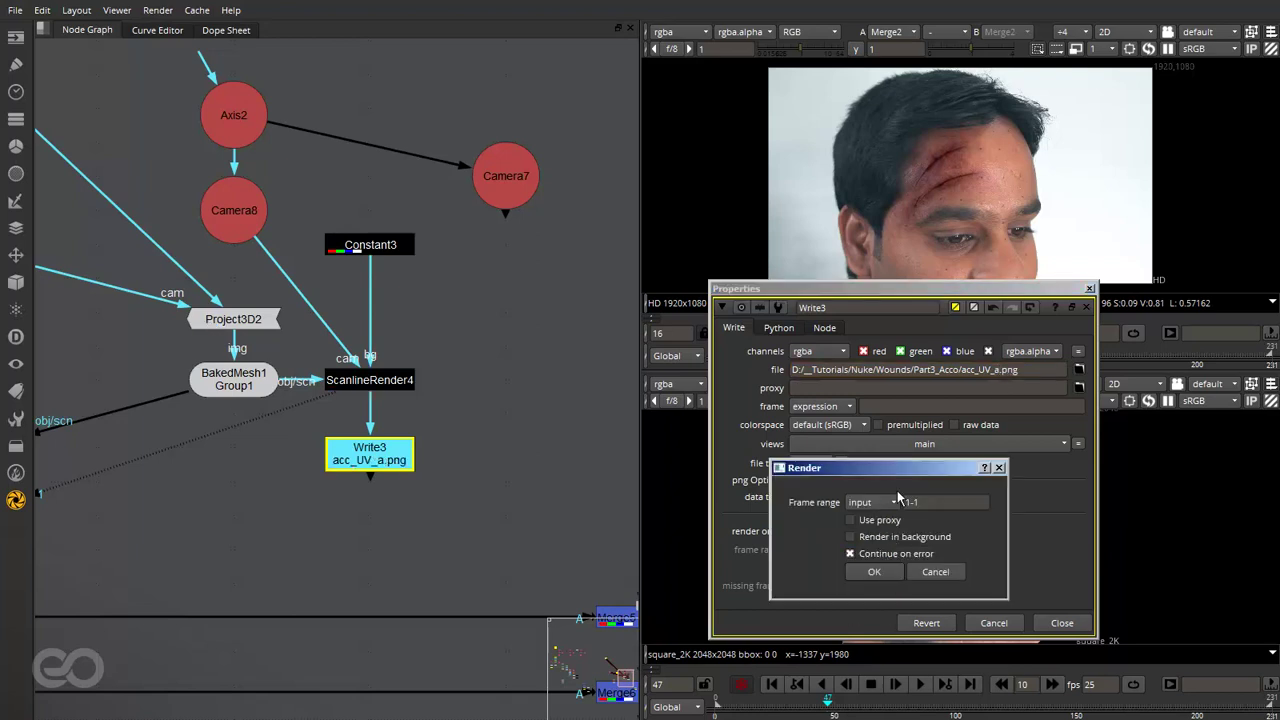
left_click(871, 575)
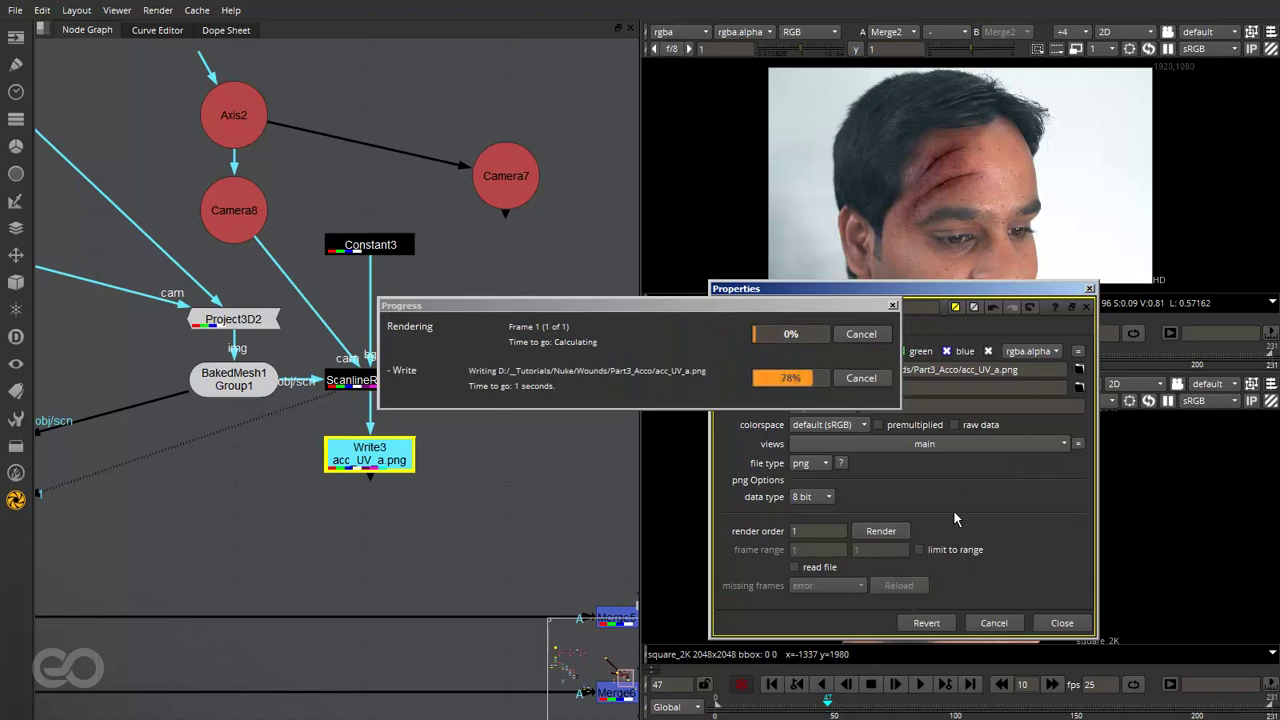
left_click(418, 550)
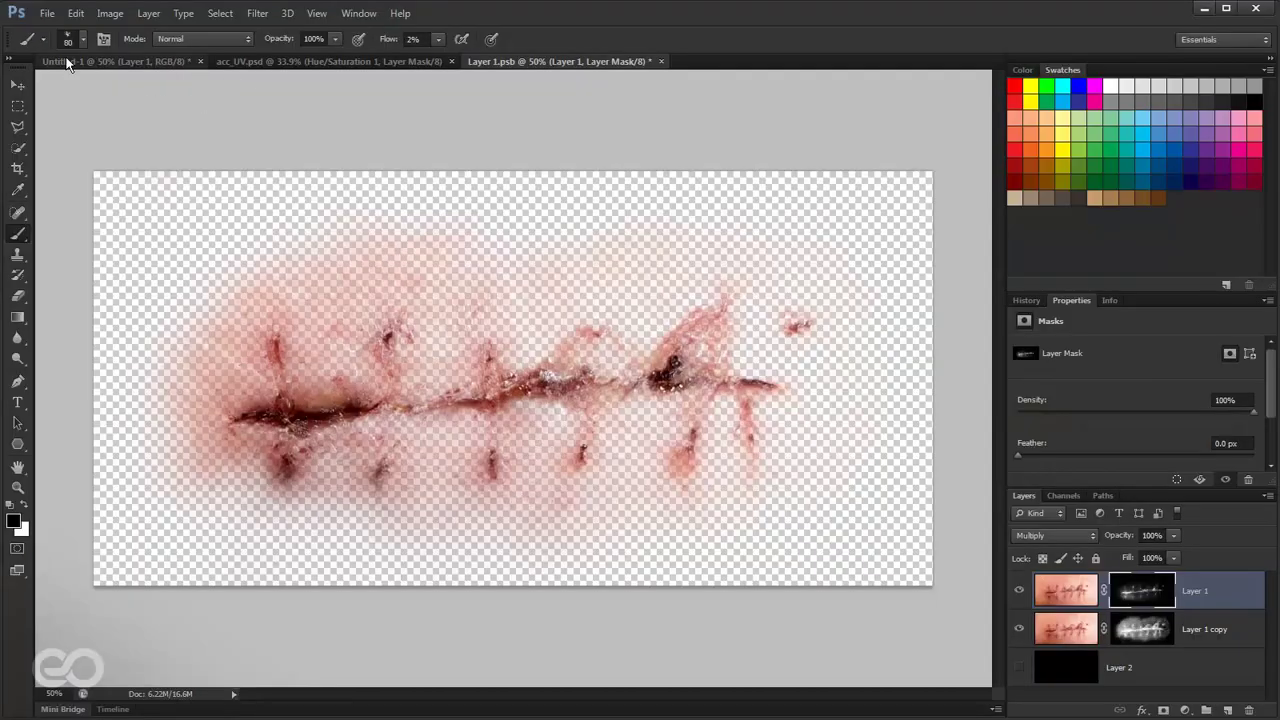
In Photoshop, open acc_UV_a.png from the Part3_Acco folder
left_click(47, 13)
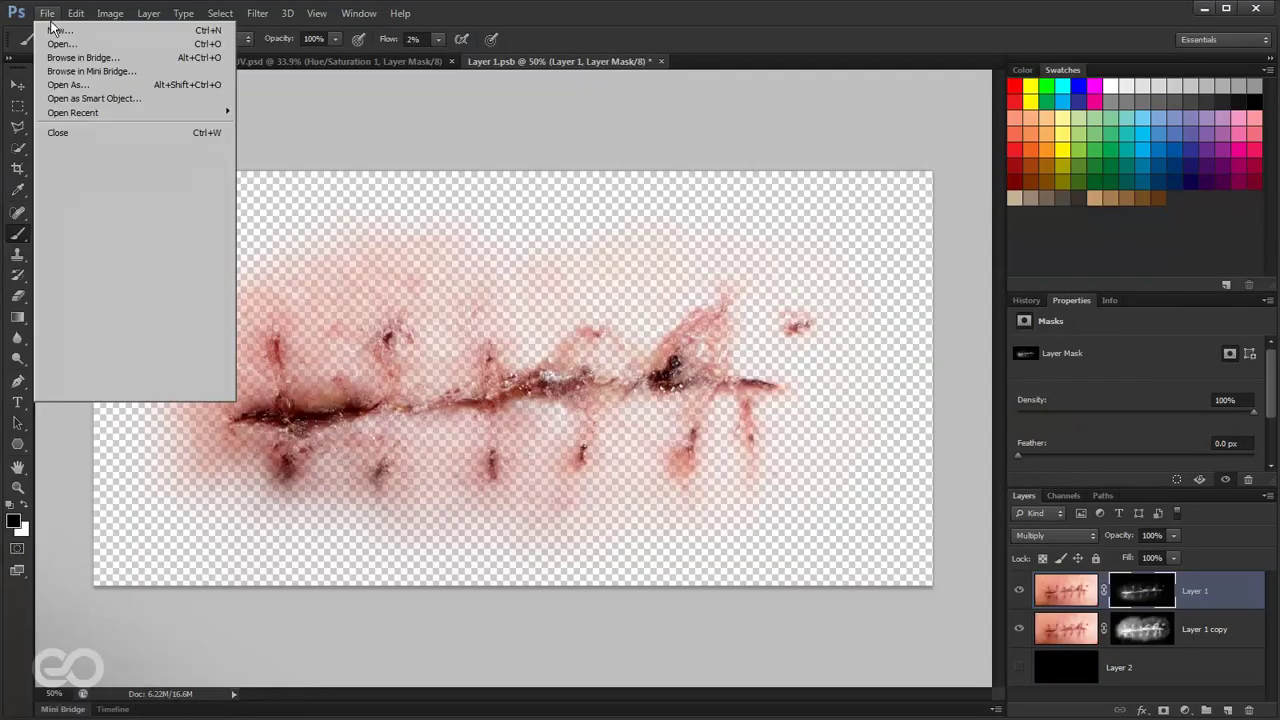
left_click(62, 44)
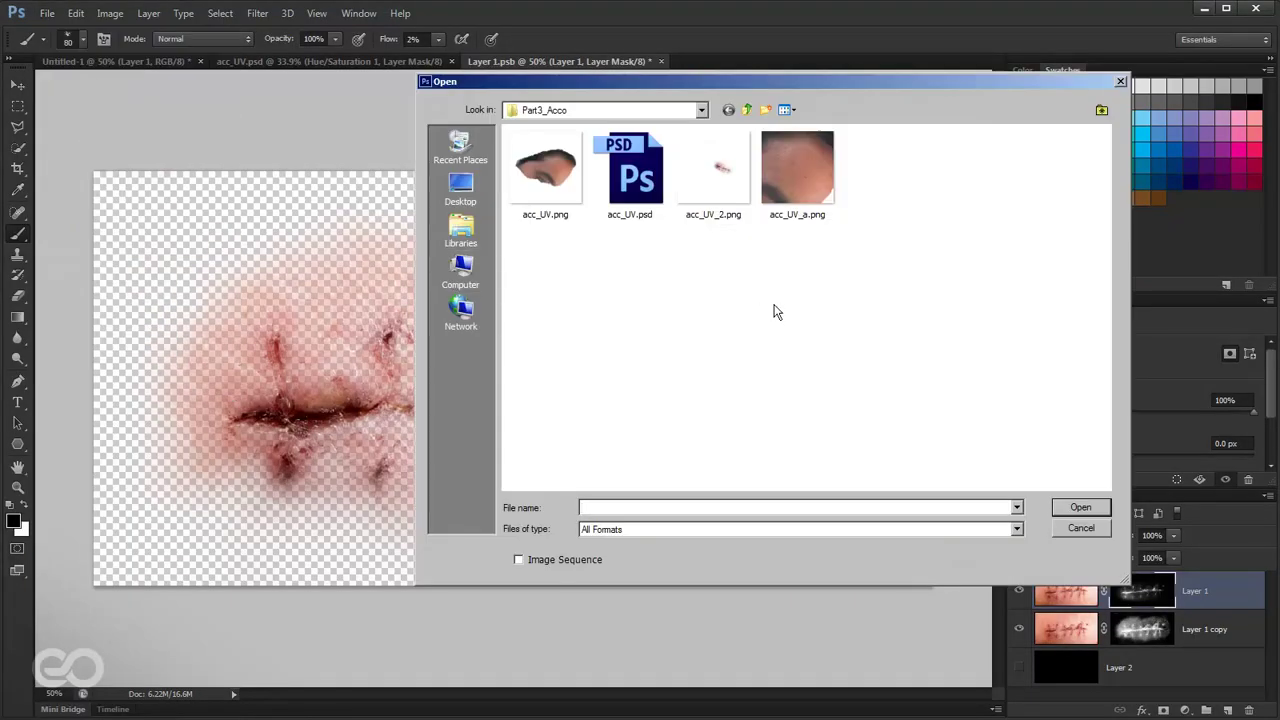
left_click(813, 205)
double_click(813, 173)
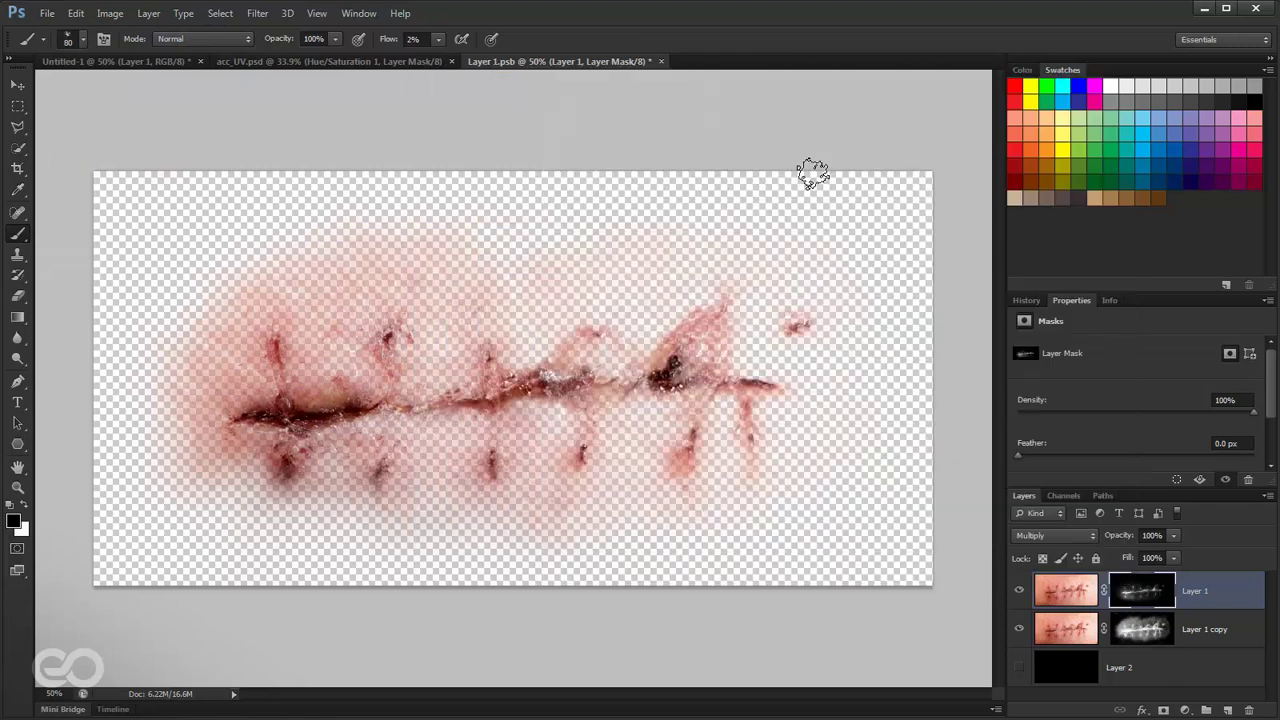
Show the acc_UV.psd document and collapse the Properties and Swatches areas to reveal its whole layer stack
left_click(560, 61)
left_click(376, 63)
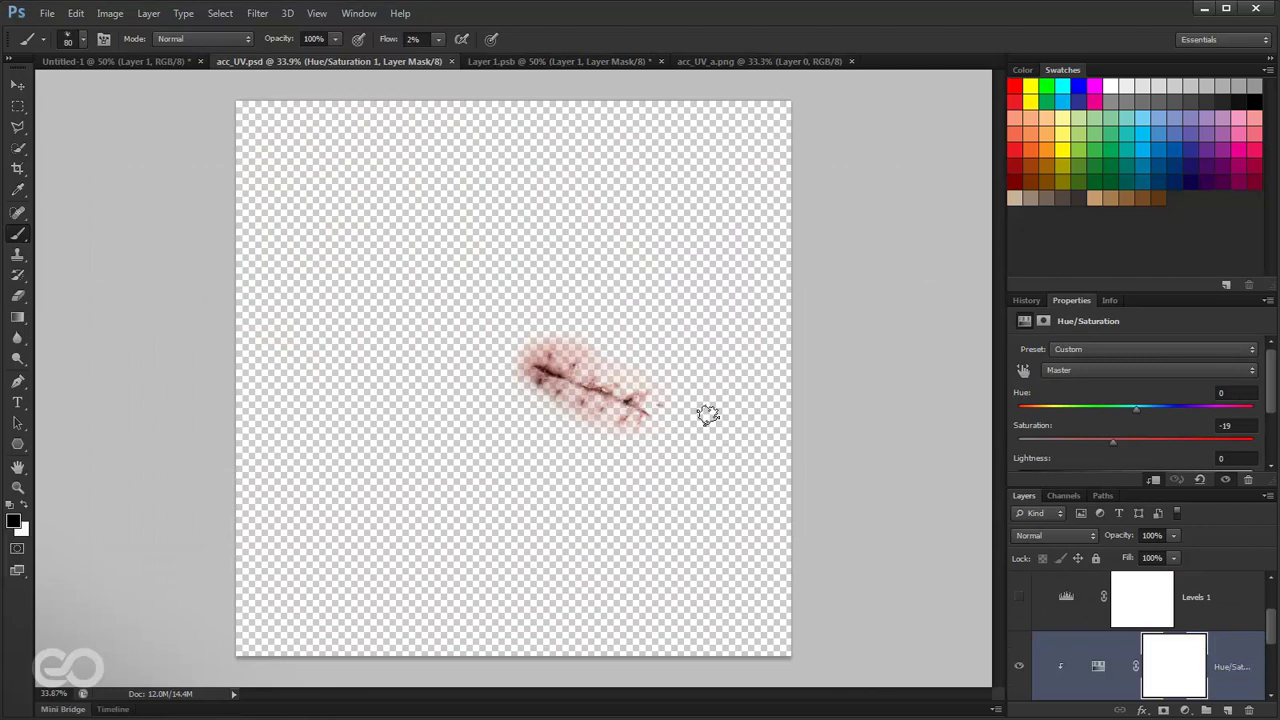
scroll(1157, 648, "down", 1)
scroll(1157, 652, "up", 1)
left_click_drag(1207, 489, 1207, 365)
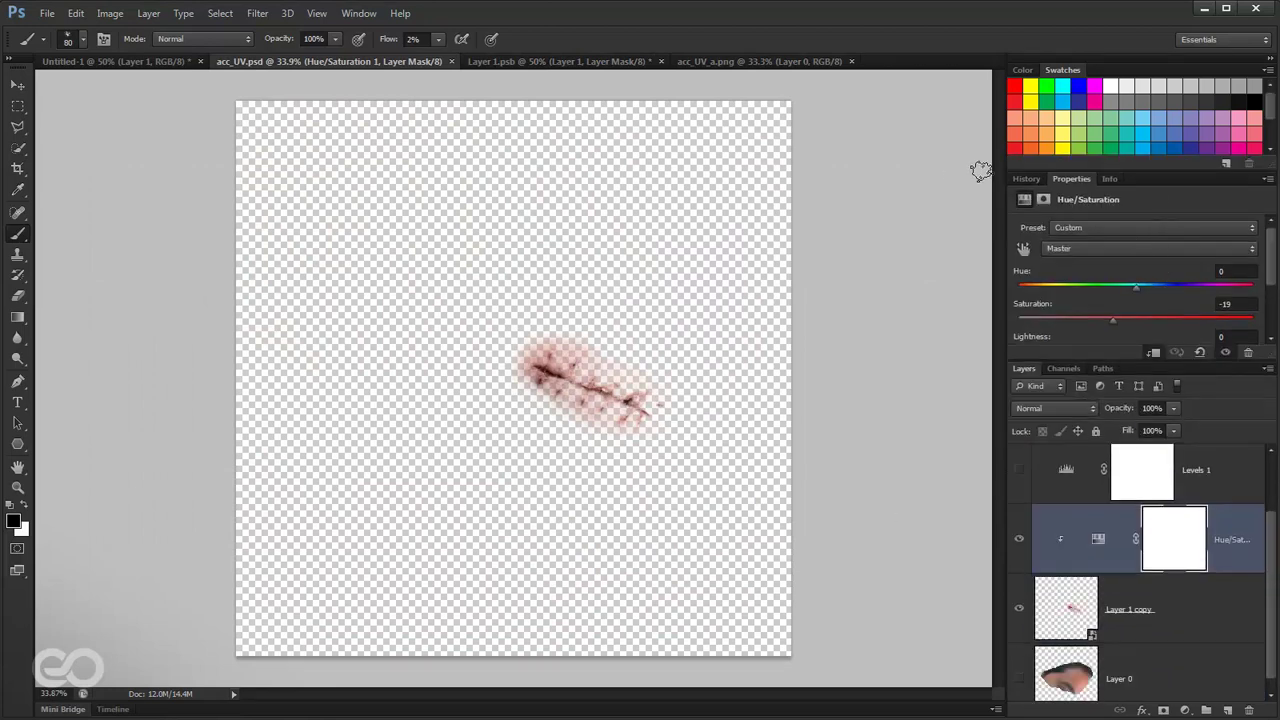
left_click(1072, 179)
left_click(1068, 72)
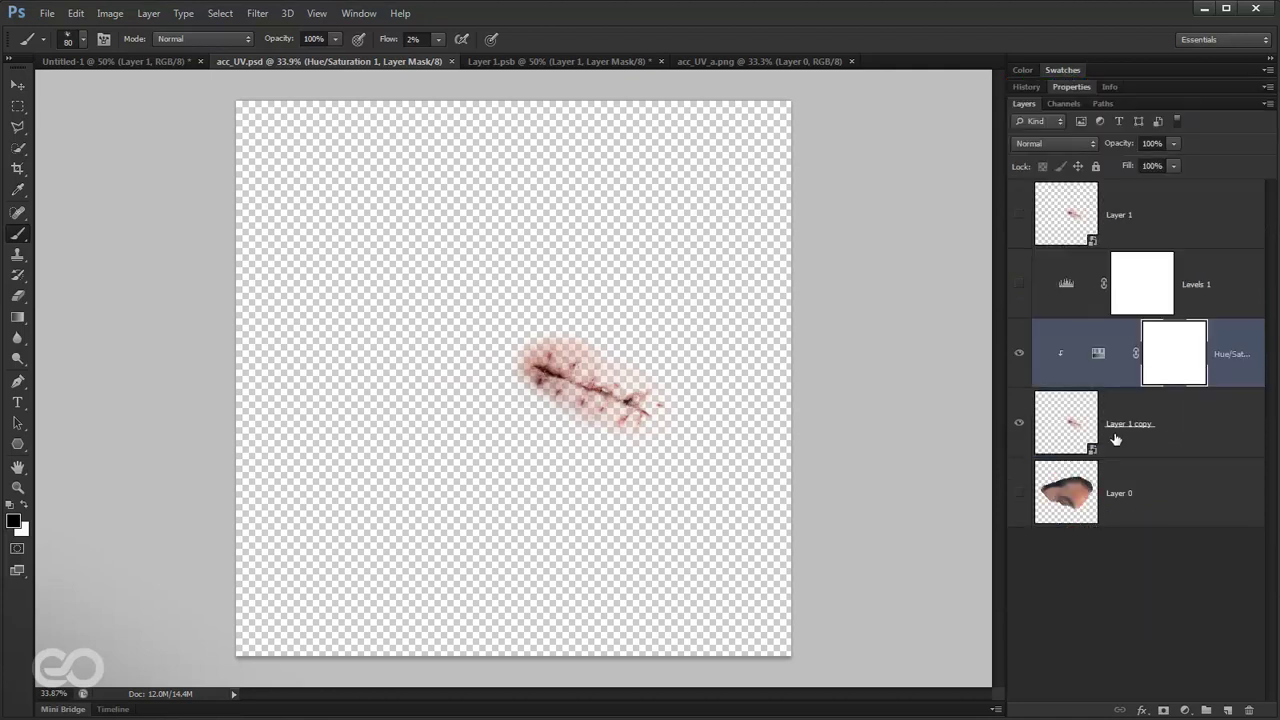
Copy Layer 1 copy and its clipped Hue/Saturation layer from acc_UV.psd into acc_UV_a.png, and minimize acc_UV.psd
left_click(1226, 431)
left_click(1253, 354, "shift")
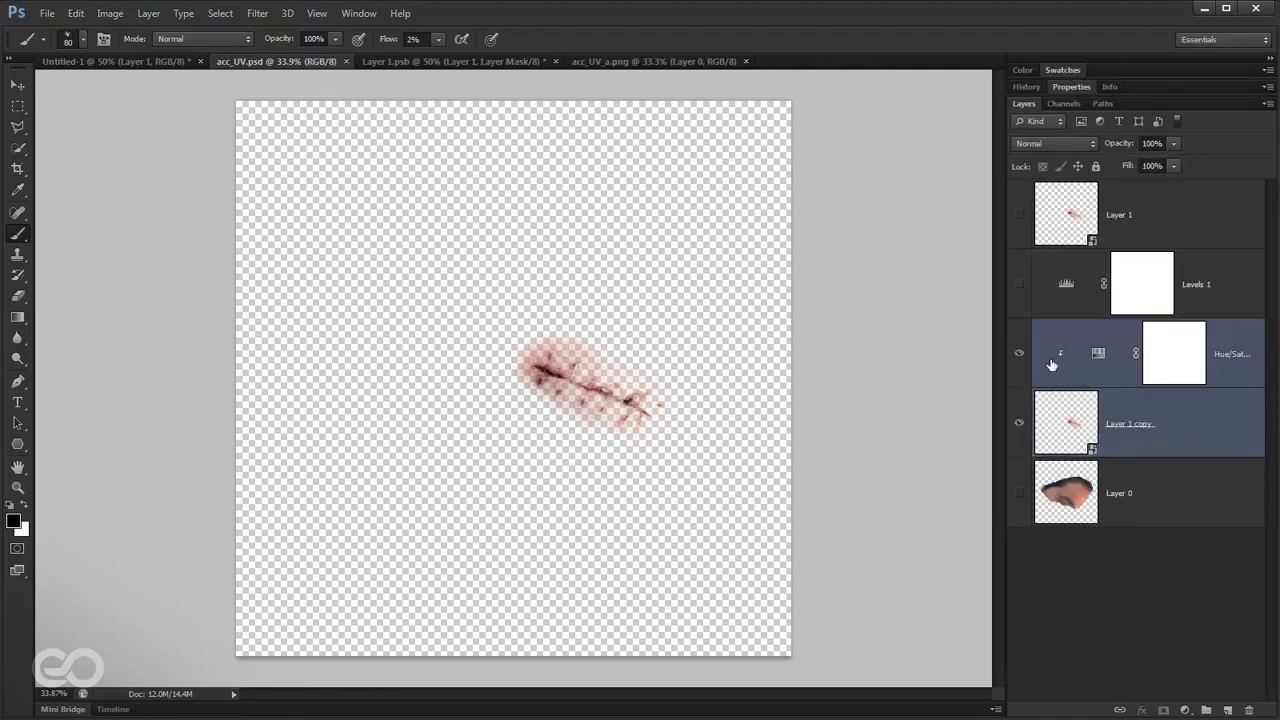
left_click(1178, 444)
left_click(1258, 389, "shift")
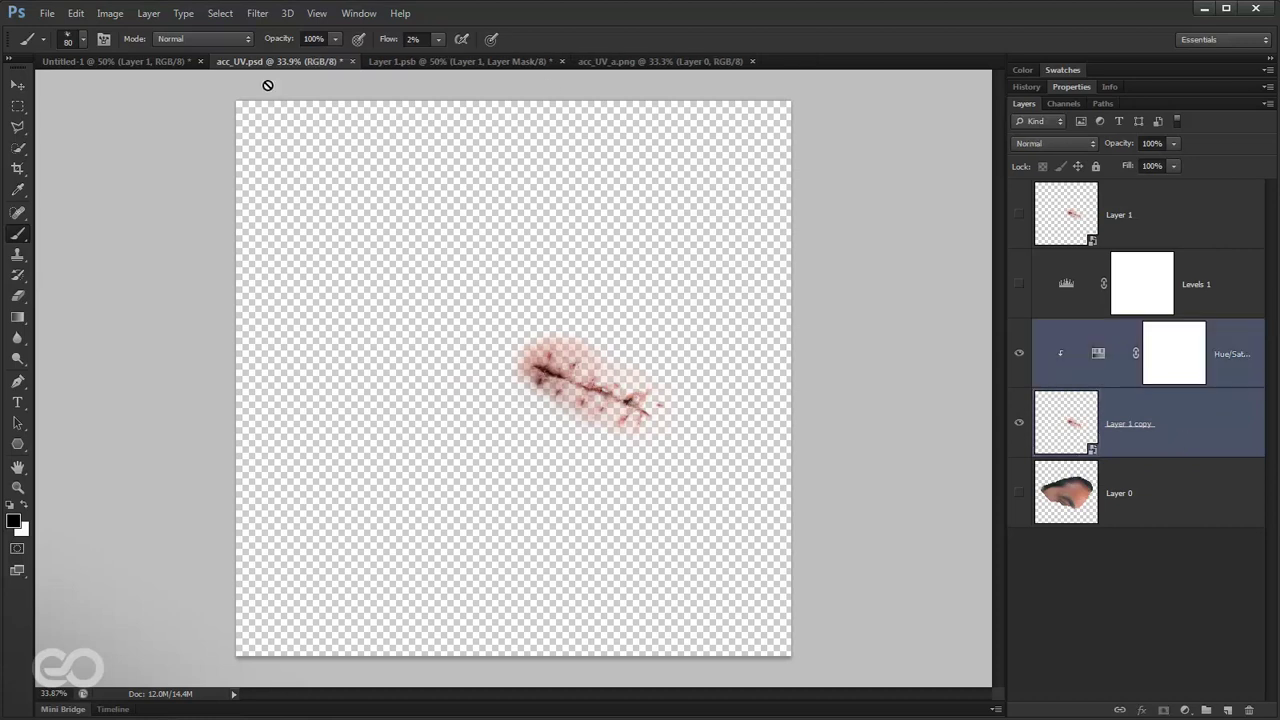
left_click_drag(280, 61, 223, 161)
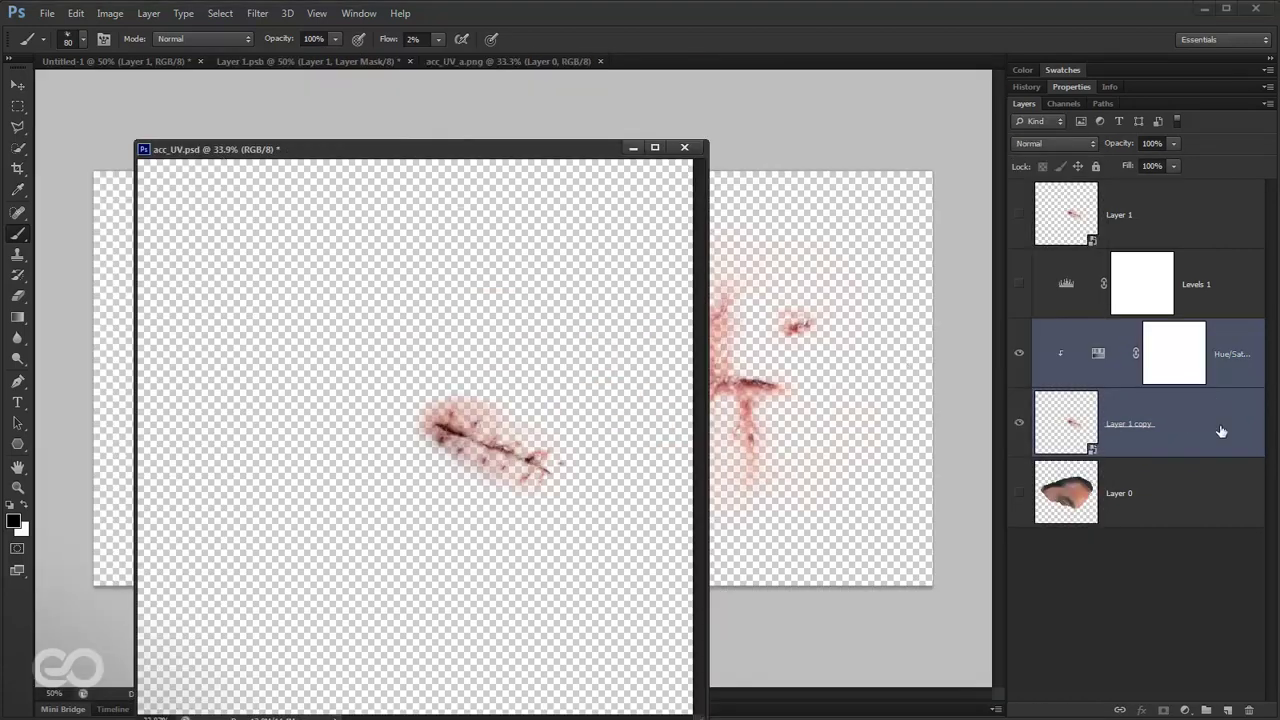
left_click_drag(1188, 428, 530, 67)
left_click(530, 64)
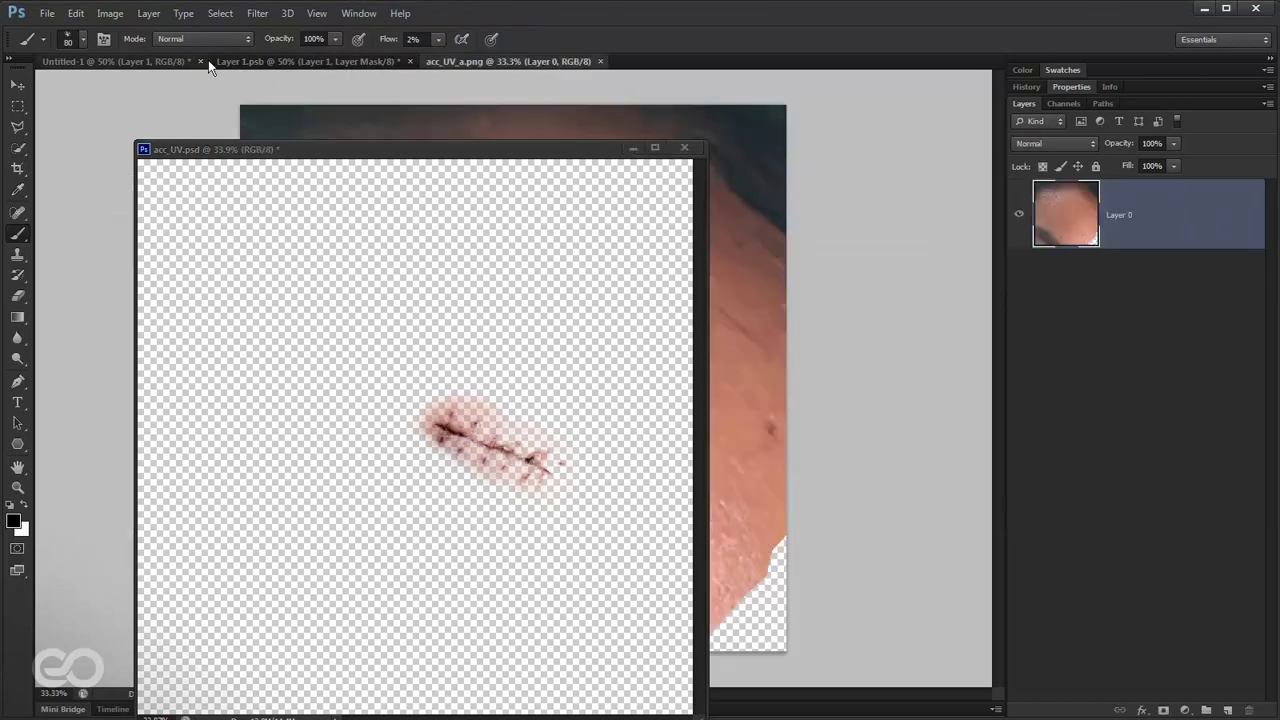
left_click(500, 261)
left_click_drag(1143, 449, 764, 367)
left_click(633, 147)
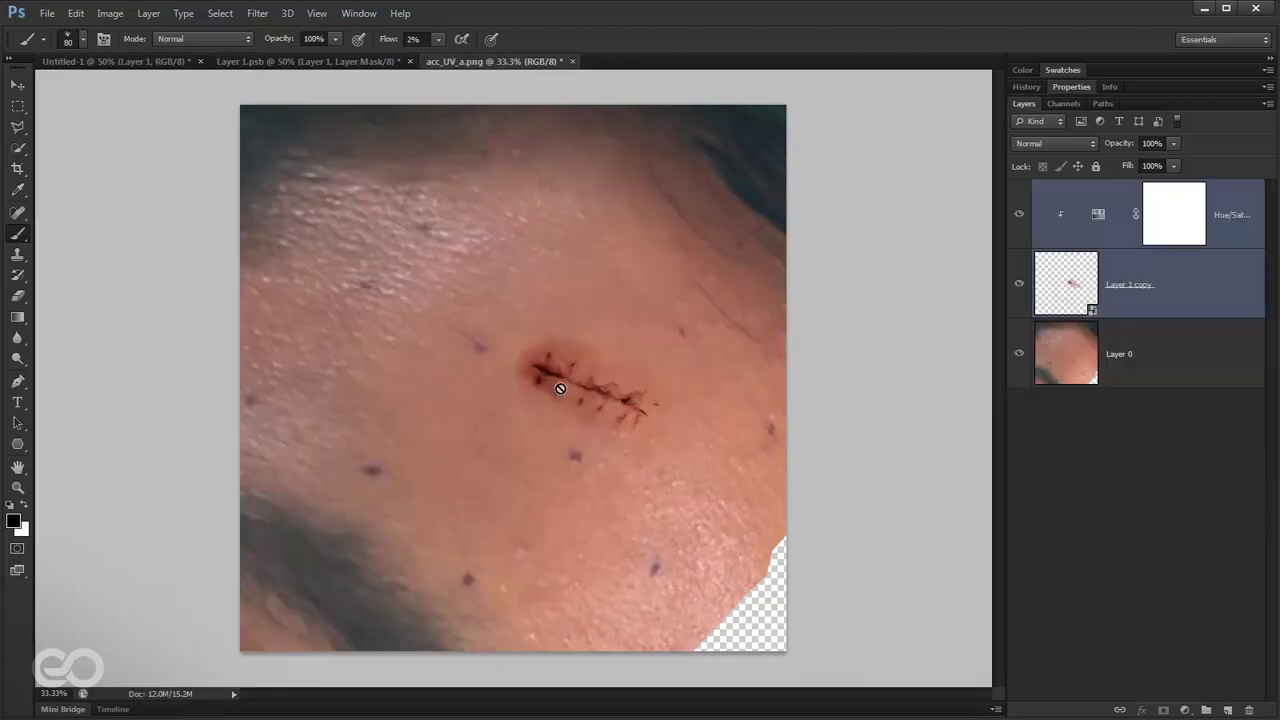
Free-transform Layer 1 copy to about 90.5% scale, centre the wound on the forehead, and return to the Brush tool
left_click(1066, 280)
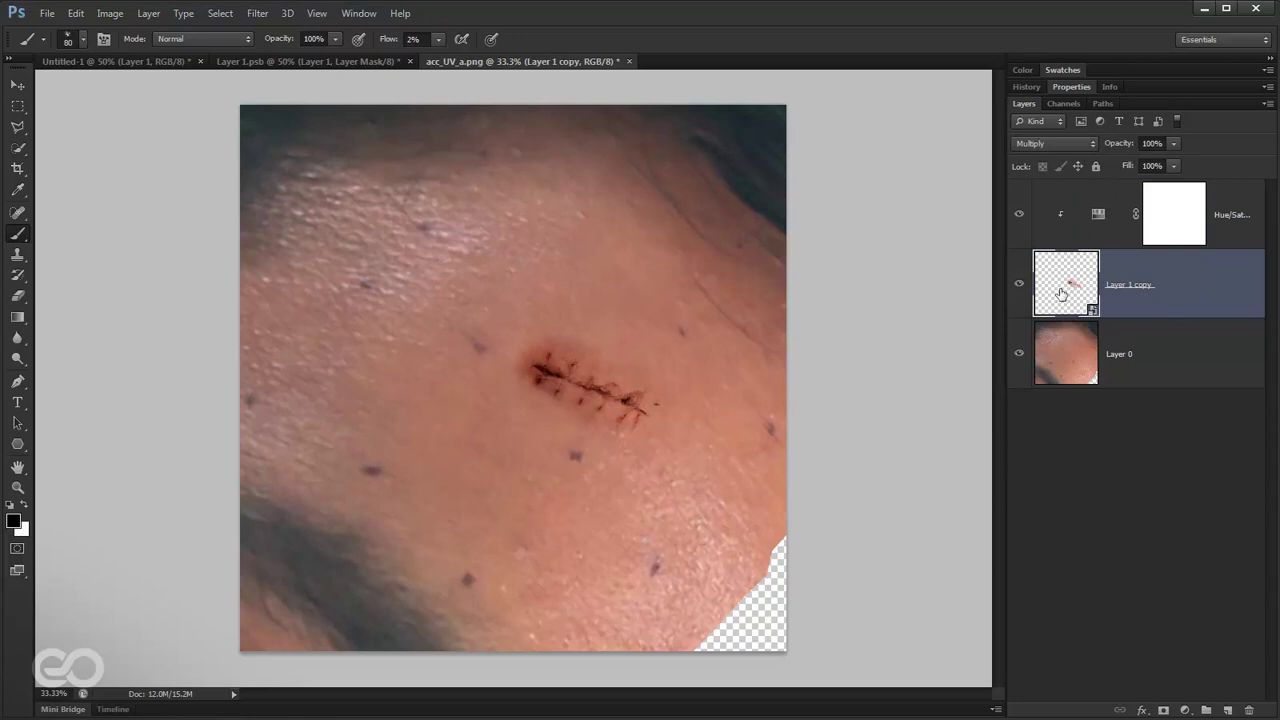
key("ctrl+t")
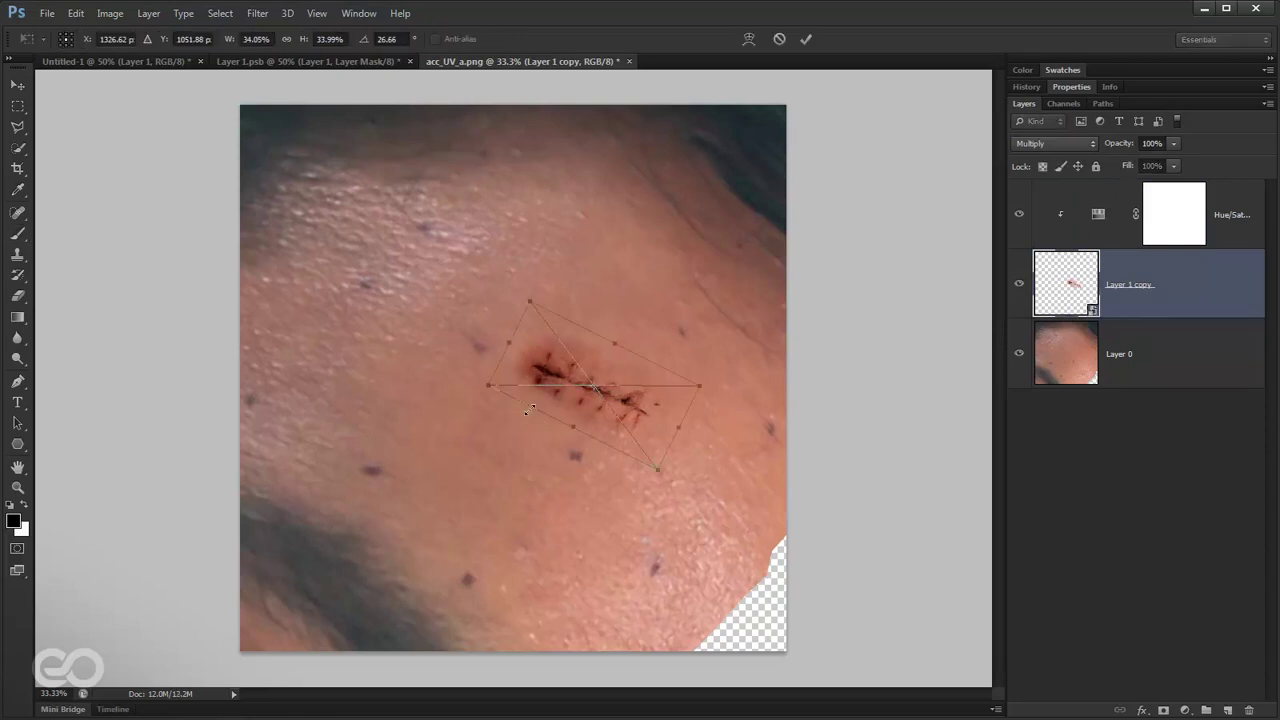
left_click_drag(700, 383, 1050, 380)
left_click_drag(721, 339, 385, 351)
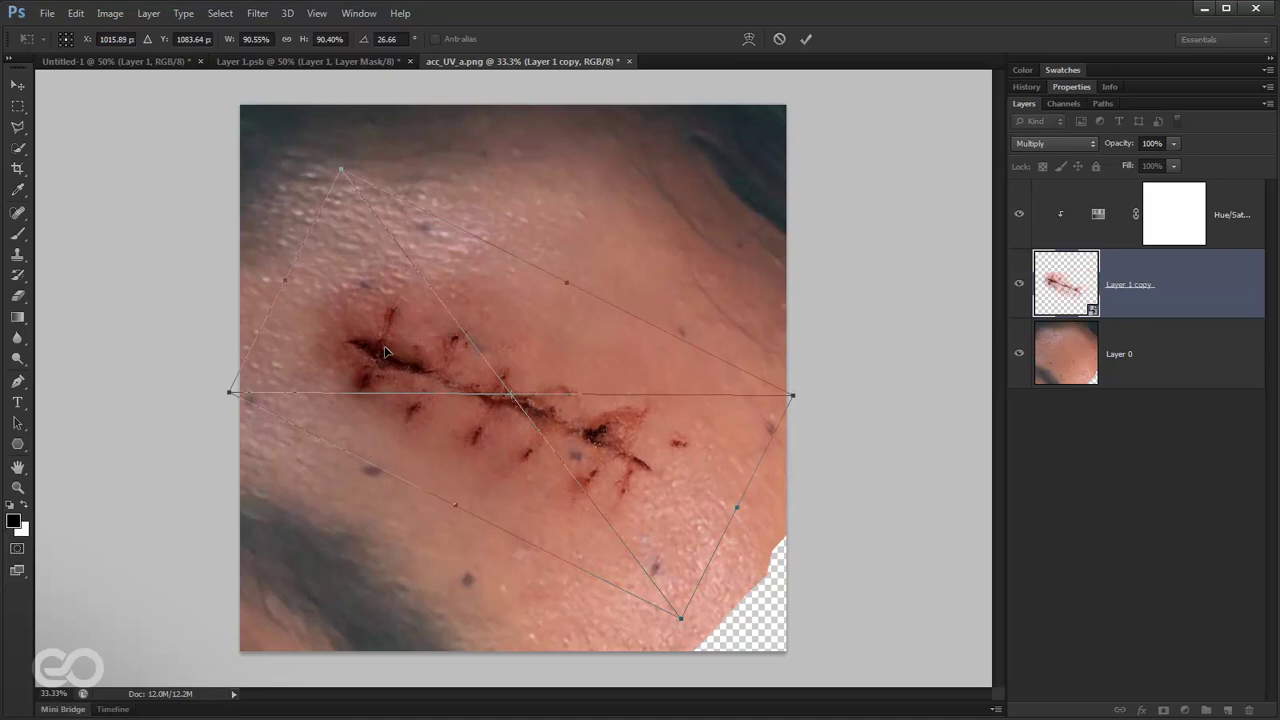
key("Return")
key("b")
Hide the forehead skin layer, Layer 0, leaving only the wound on transparency
left_click(1020, 355)
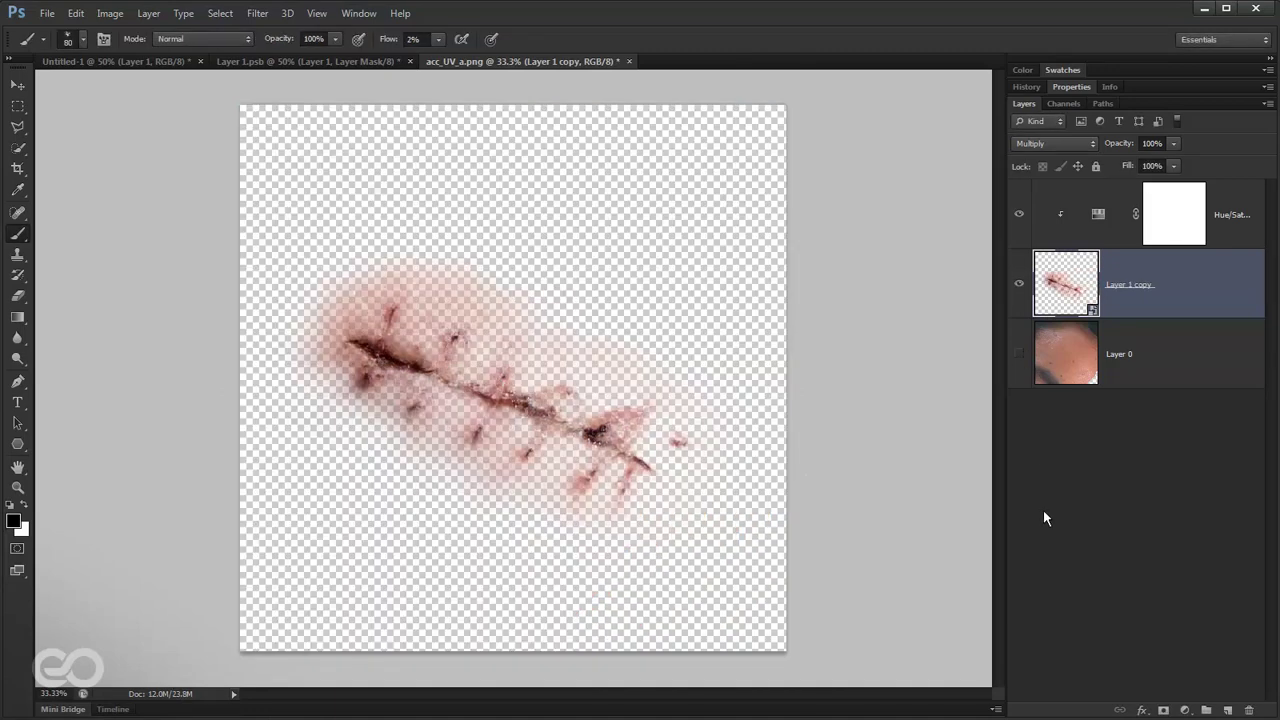
left_click(1020, 355)
left_click(1020, 356)
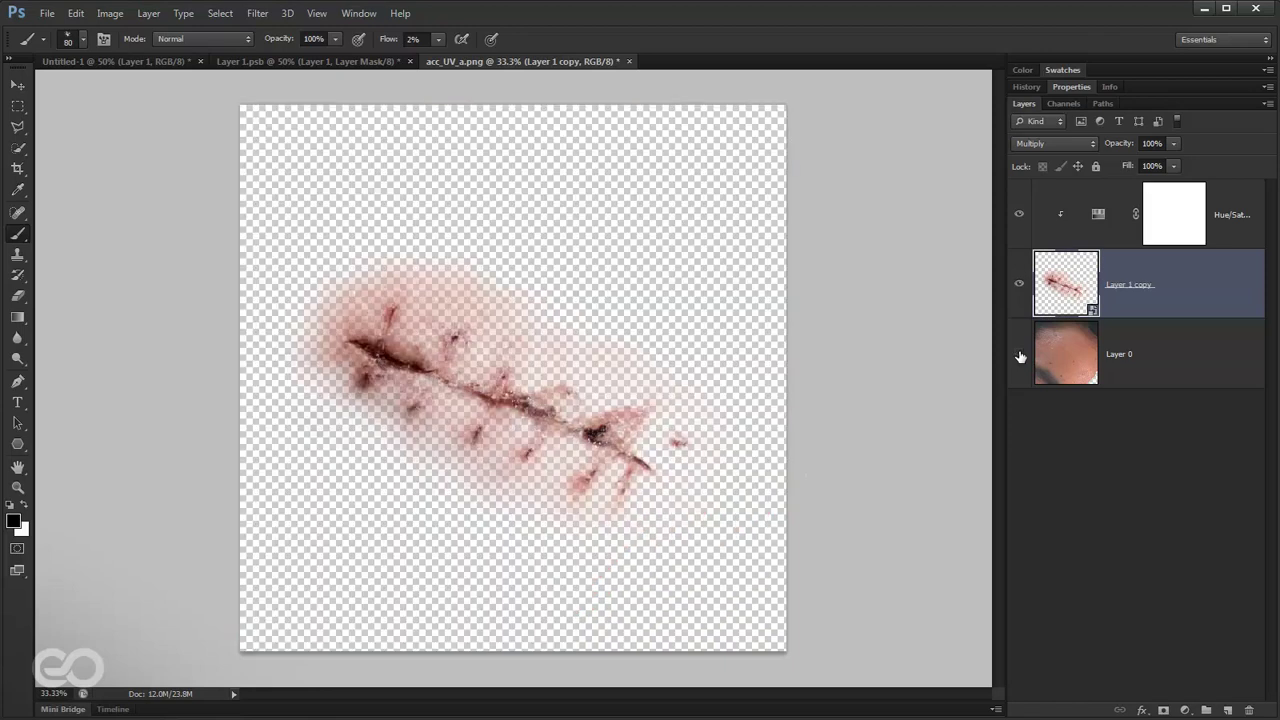
Save a copy of the wound artwork as PNG named acc_UV_a2.png in Part3_Acco, with None / Fast compression and no interlacing
left_click(47, 13)
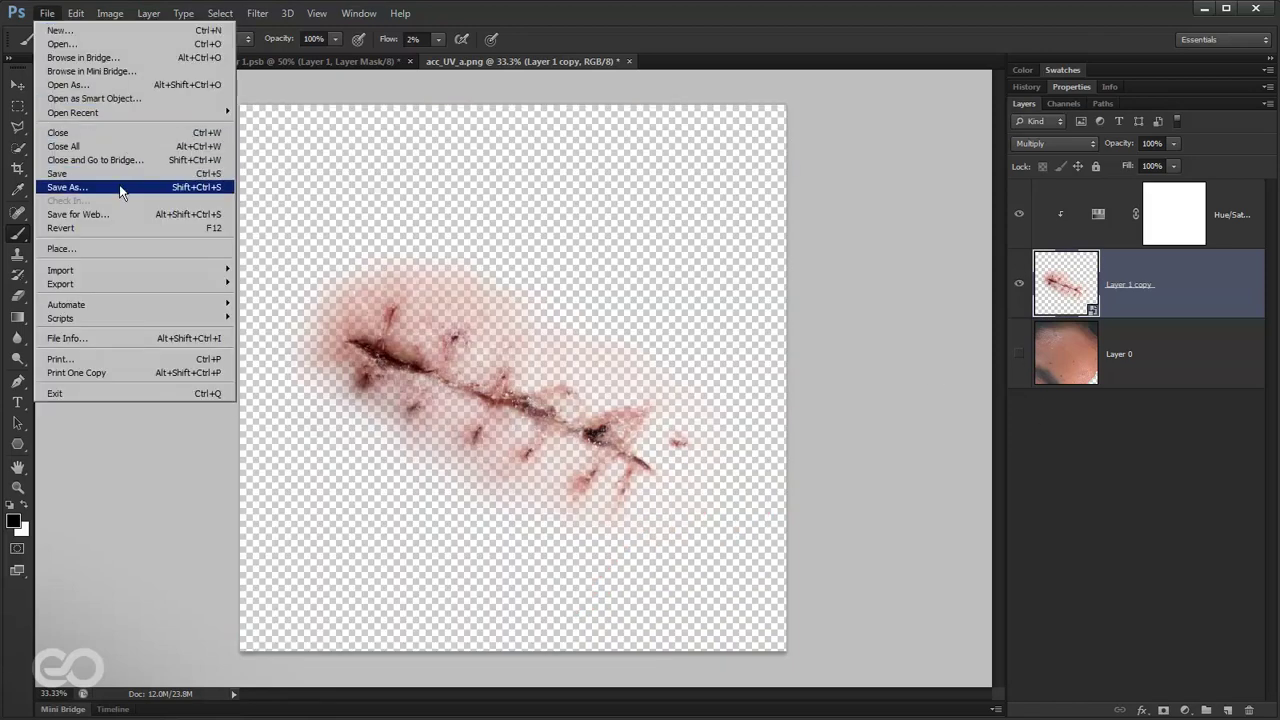
left_click(67, 187)
left_click(652, 392)
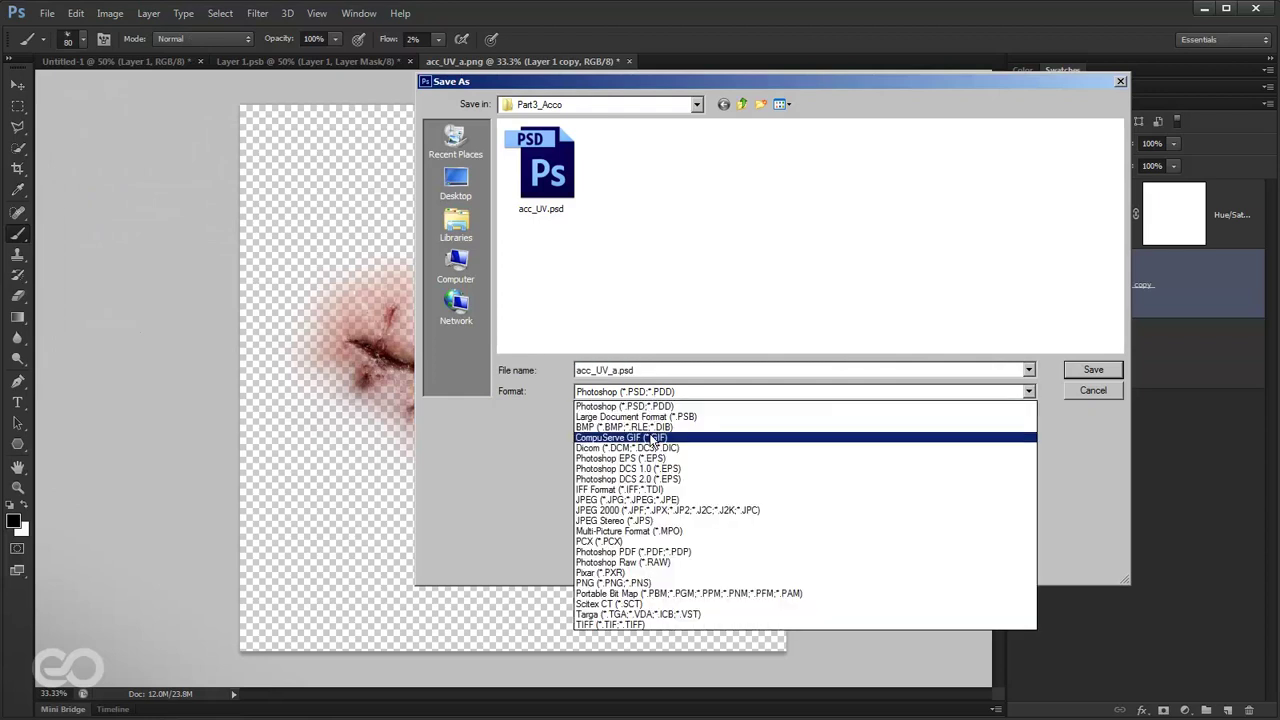
left_click(642, 581)
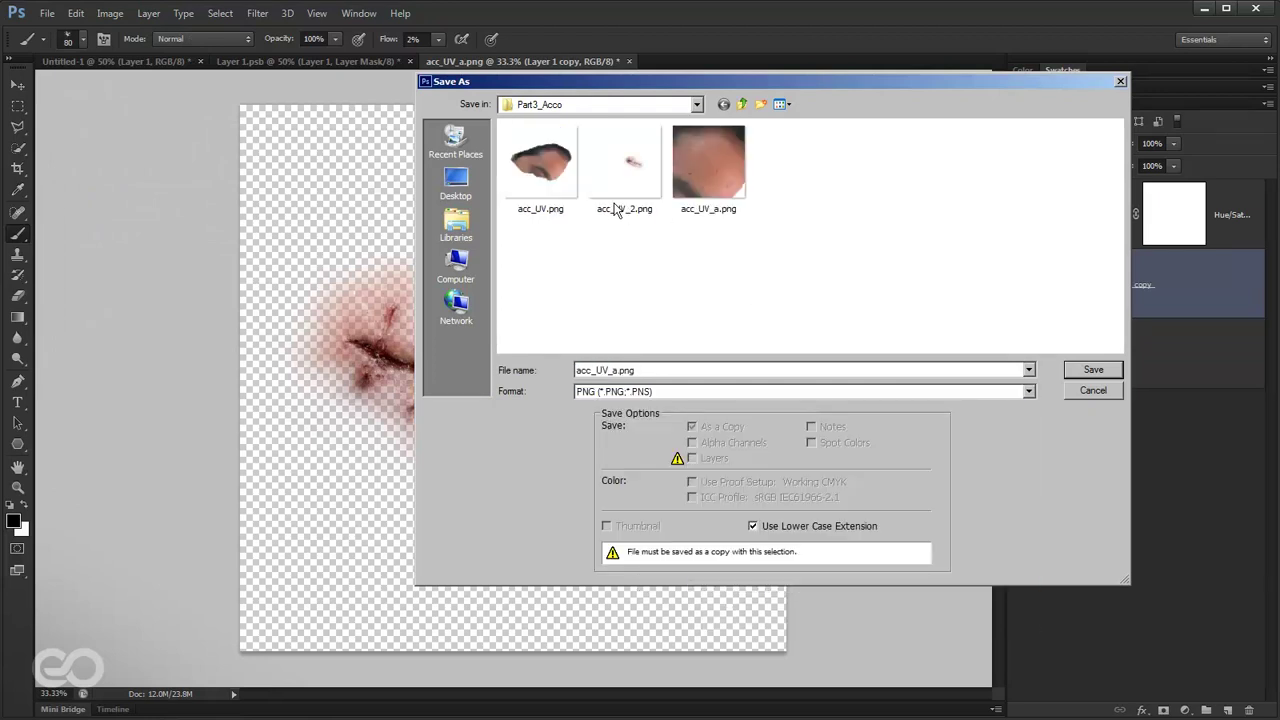
left_click(628, 188)
left_click(618, 369)
left_click(618, 369)
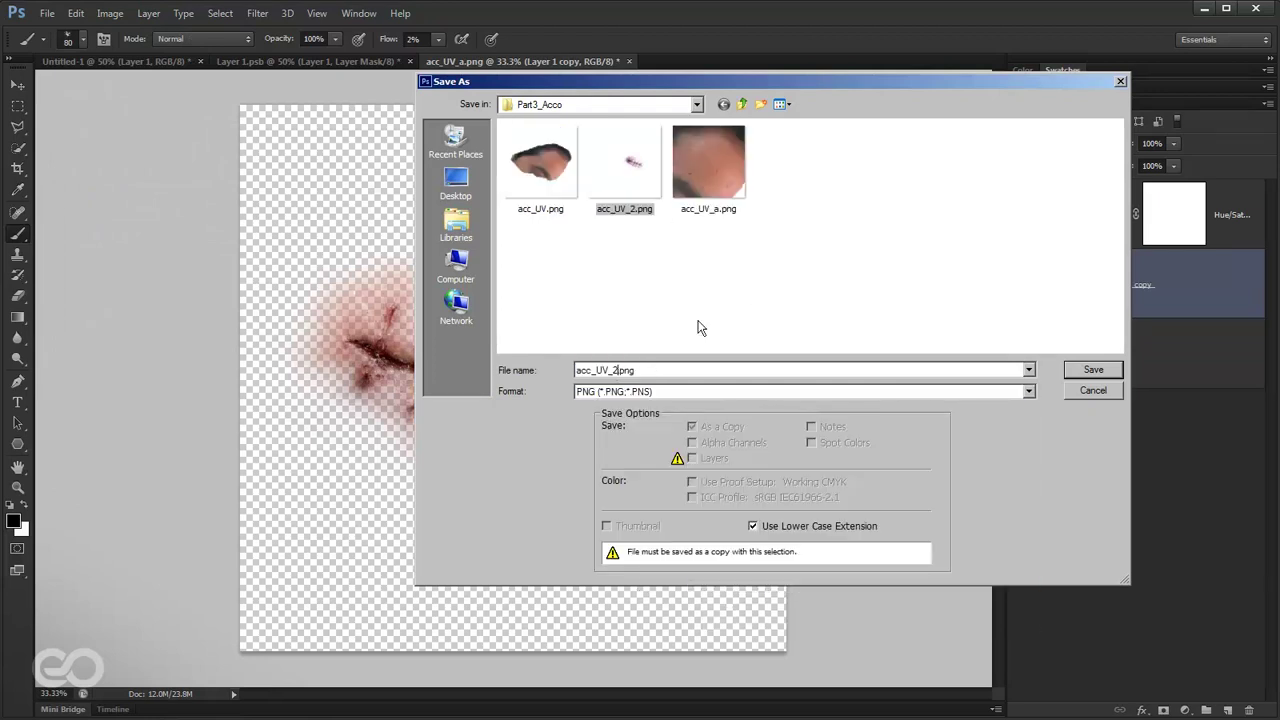
key("BackSpace")
type("a2")
left_click(1086, 371)
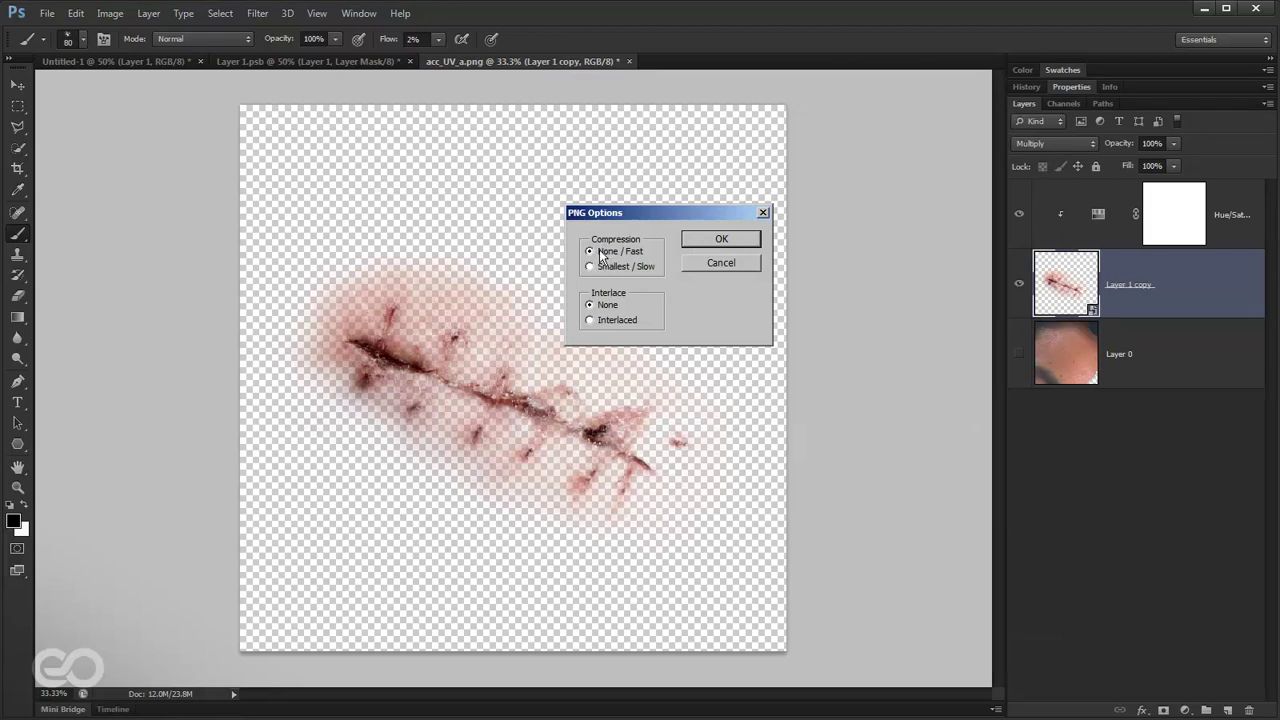
left_click(721, 239)
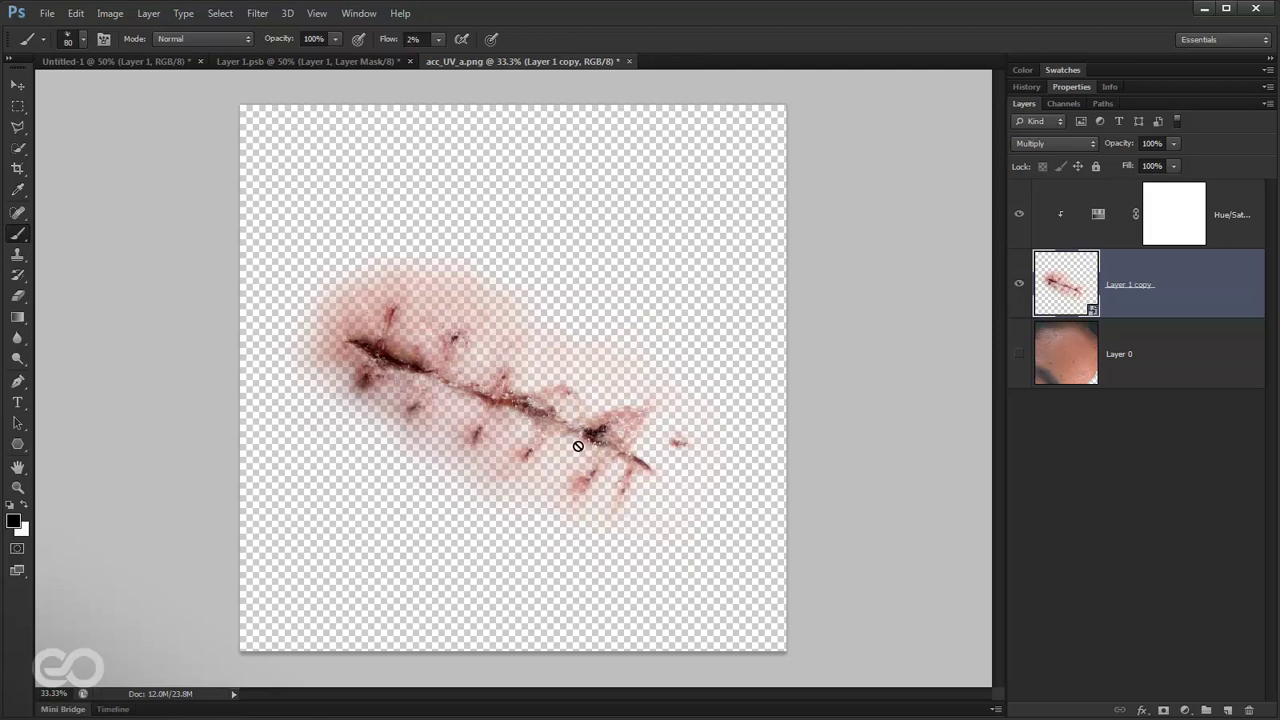
Switch to Nuke and read acc_UV_a2.png into the empty graph area above the Camera8 projection setup
key("alt+Tab")
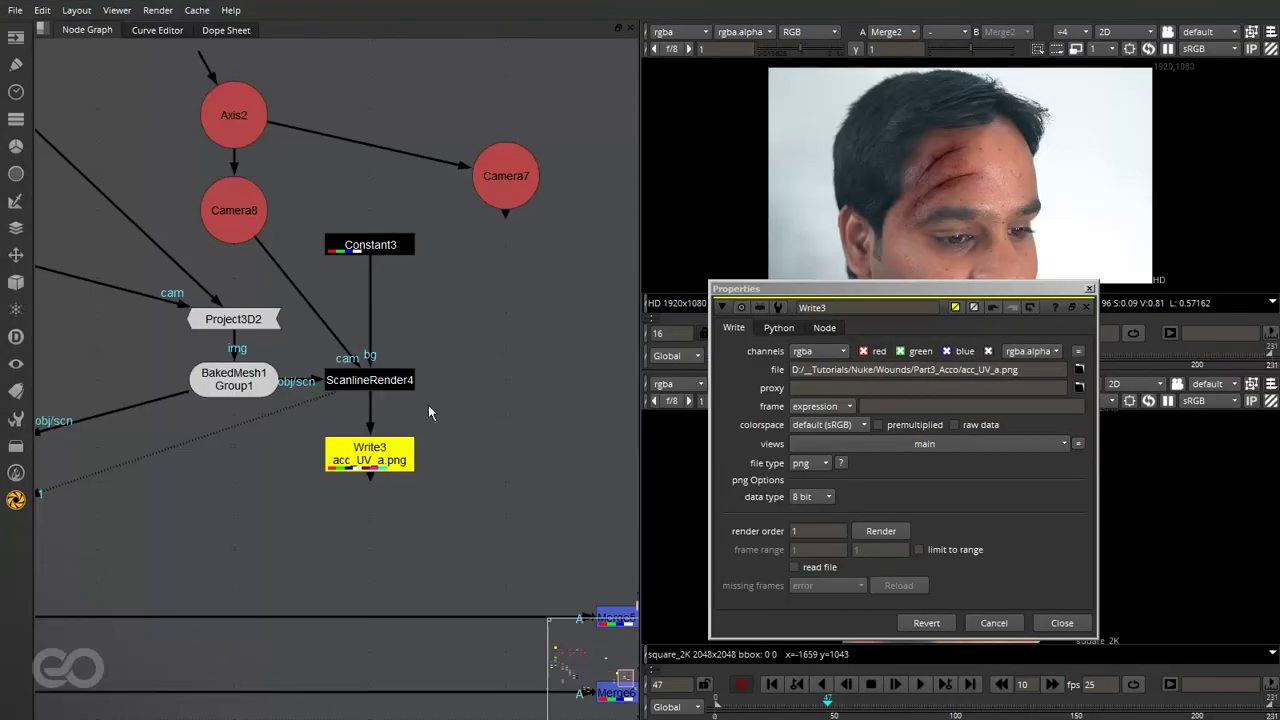
scroll(437, 380, "down", 5)
scroll(383, 390, "up", 3)
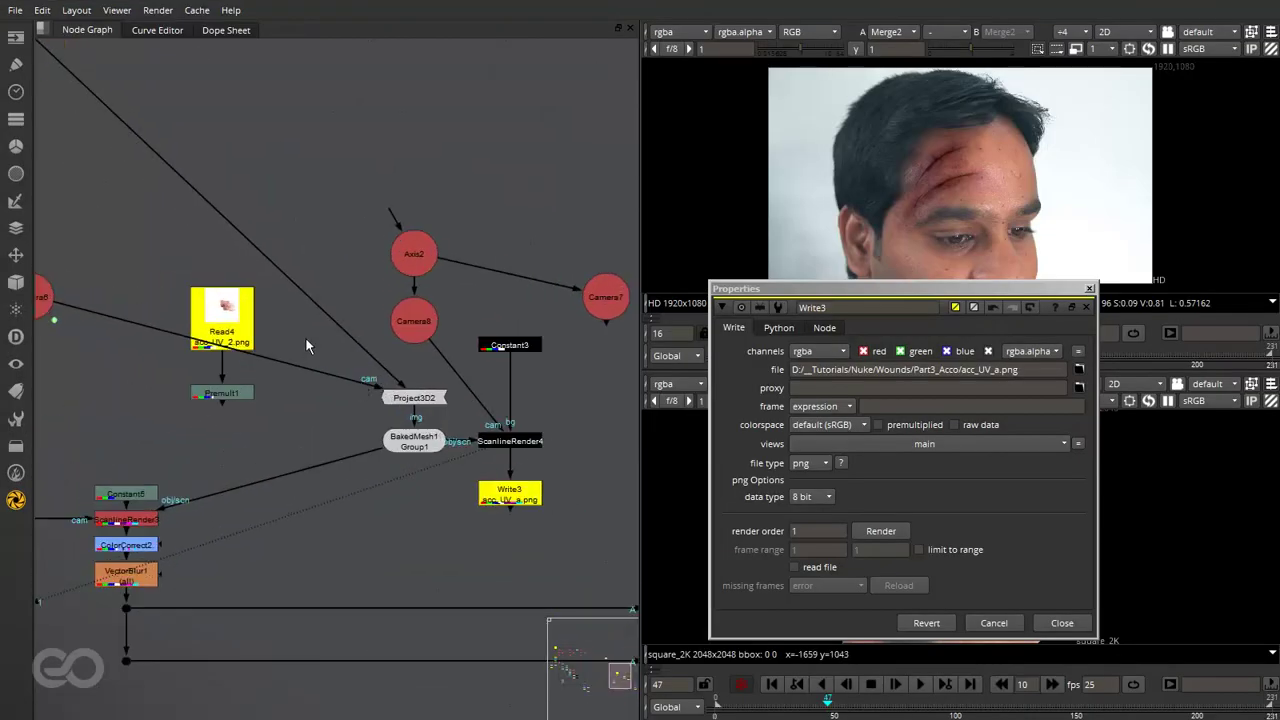
scroll(157, 446, "down", 4)
scroll(215, 210, "up", 3)
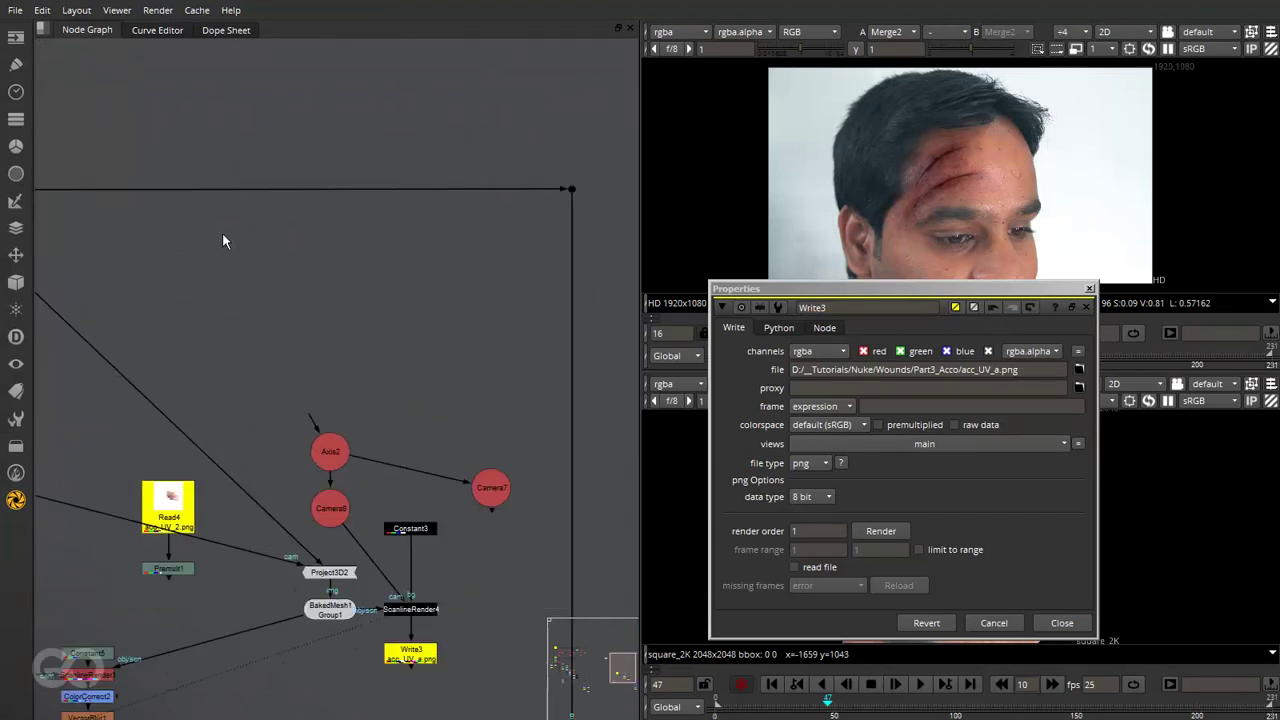
key("r")
double_click(200, 206)
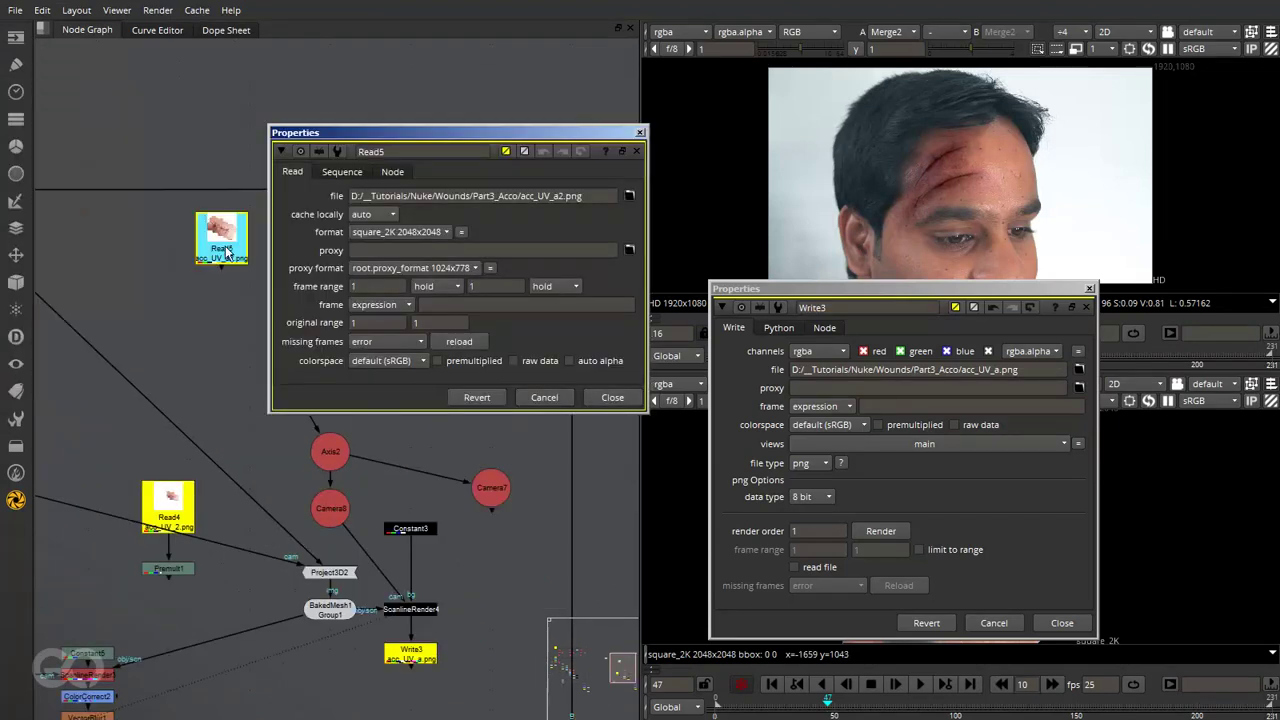
Add a Premult after the acc_UV_a2.png Read node, close the open node properties, and inspect the premultiplied wound up close
key("Tab")
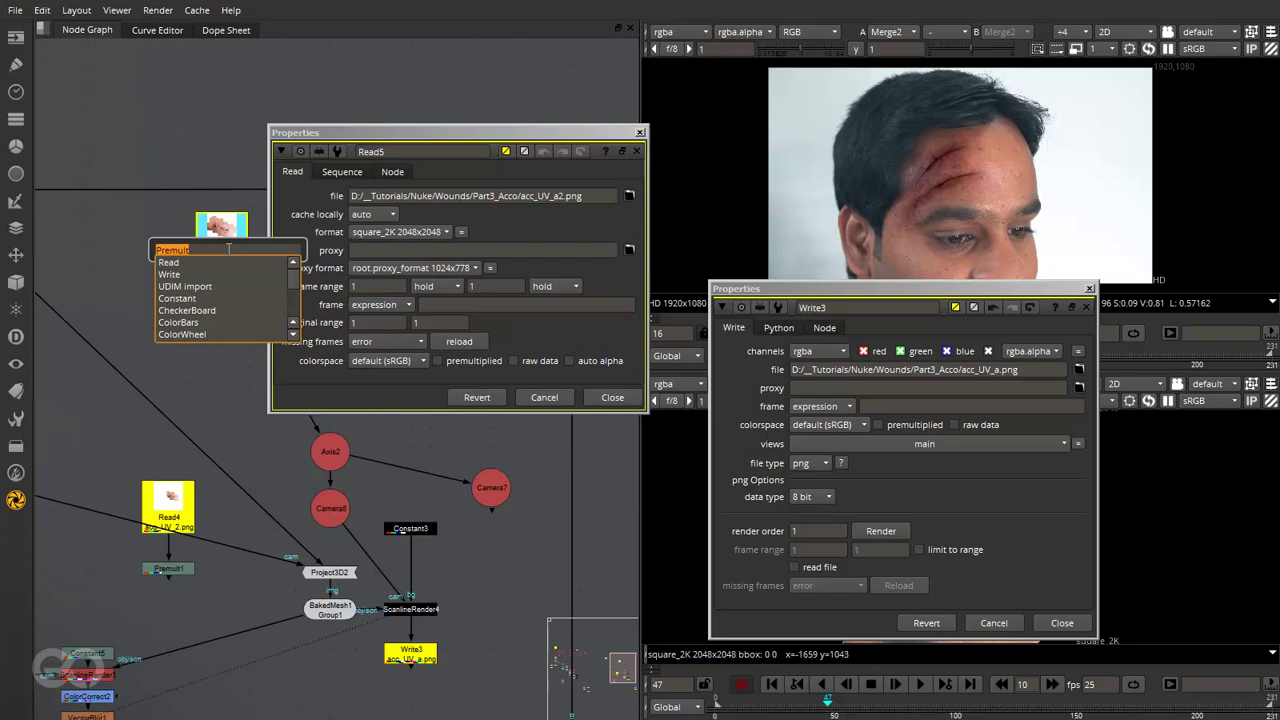
key("Return")
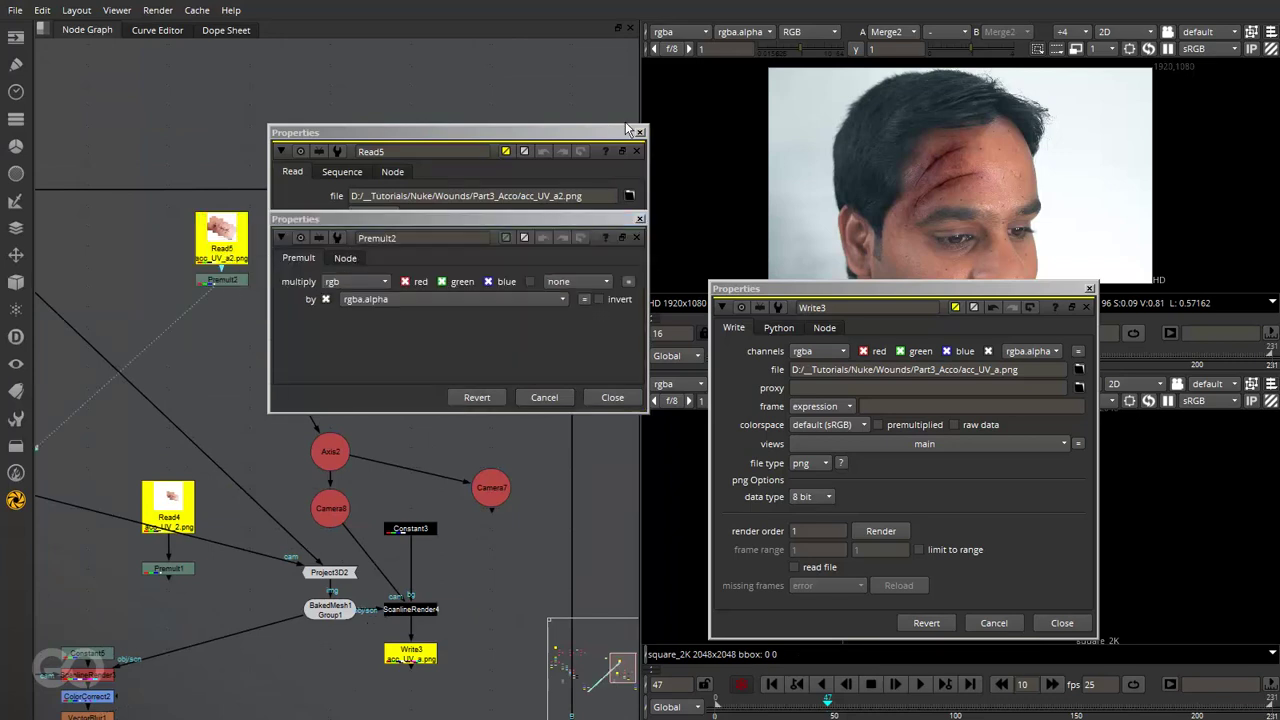
left_click(640, 218)
left_click(640, 132)
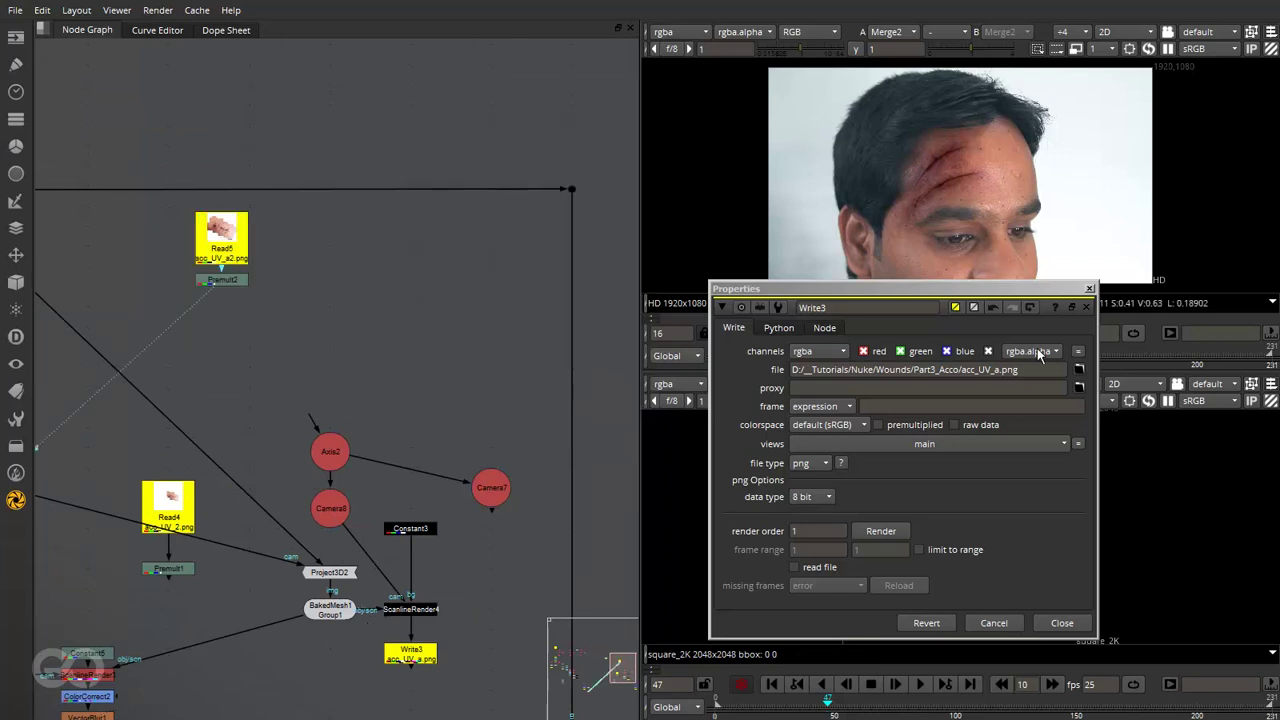
left_click(1091, 289)
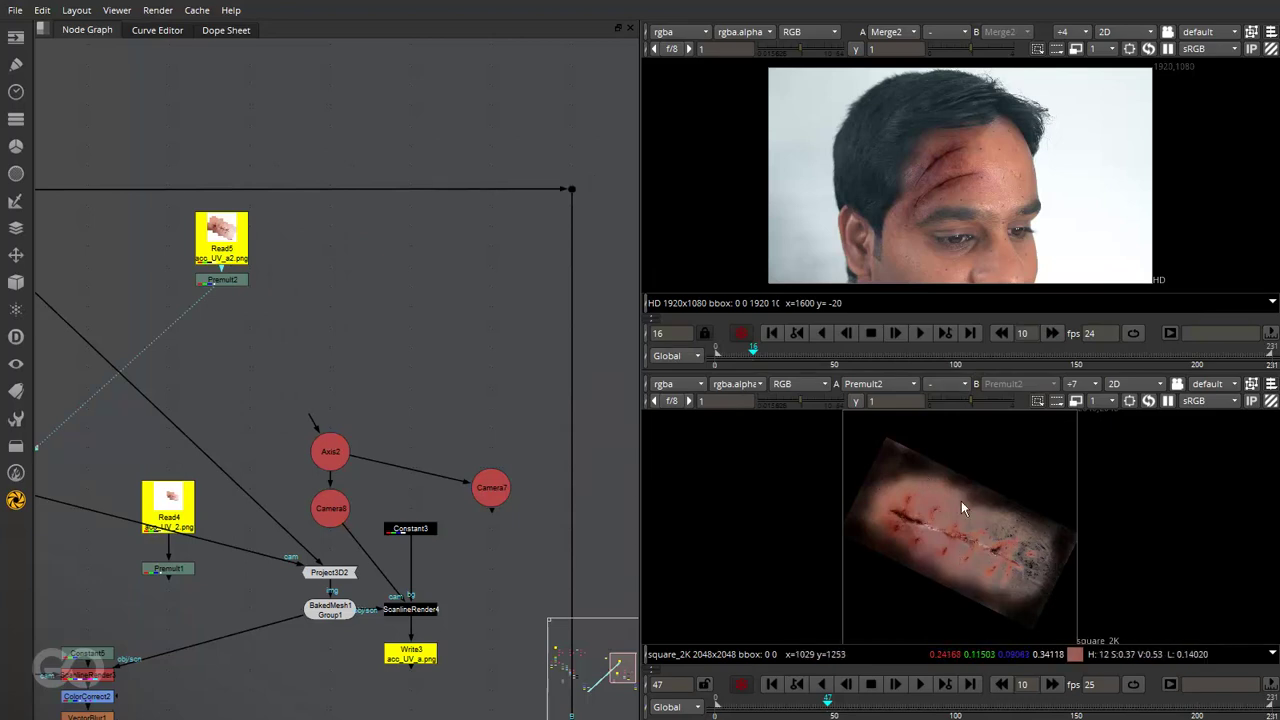
scroll(961, 501, "up", 5)
scroll(891, 550, "down", 2)
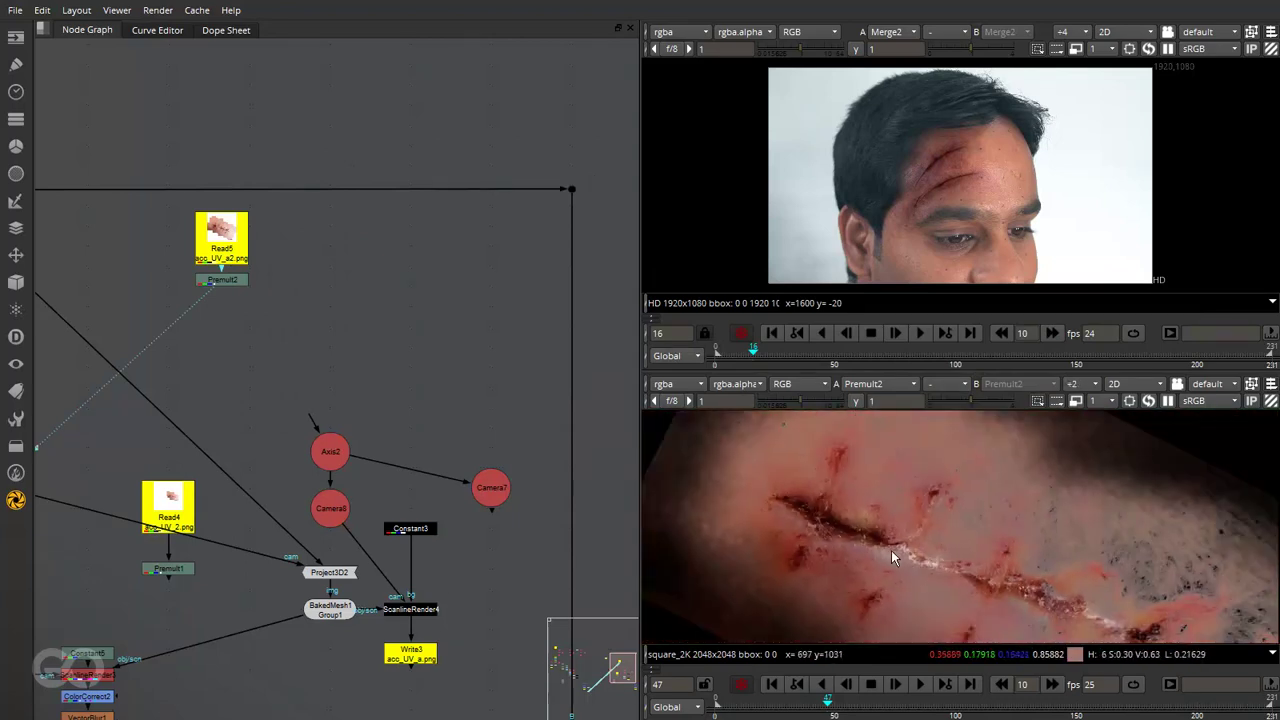
Move the old acc_UV_2.png Read node and its Premult aside, beyond the render camera
scroll(312, 290, "down", 2)
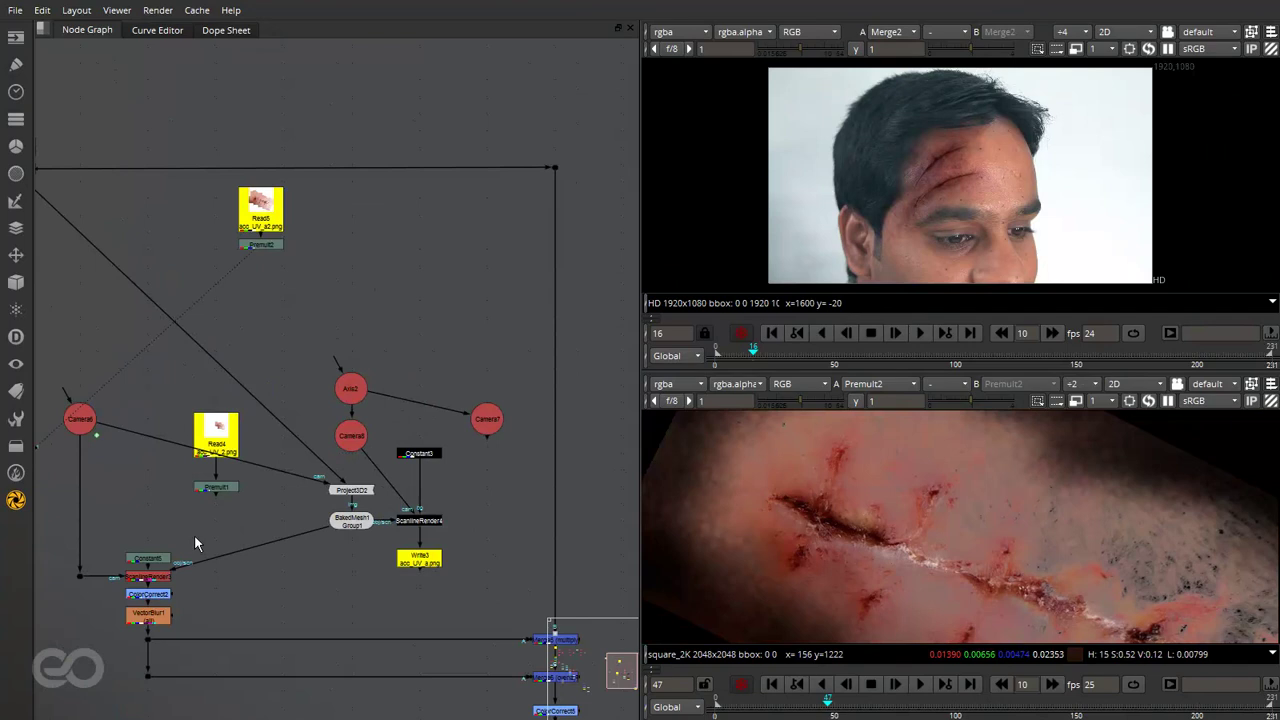
scroll(402, 483, "down", 2)
left_click_drag(268, 490, 75, 462)
left_click(266, 503)
scroll(300, 491, "up", 1)
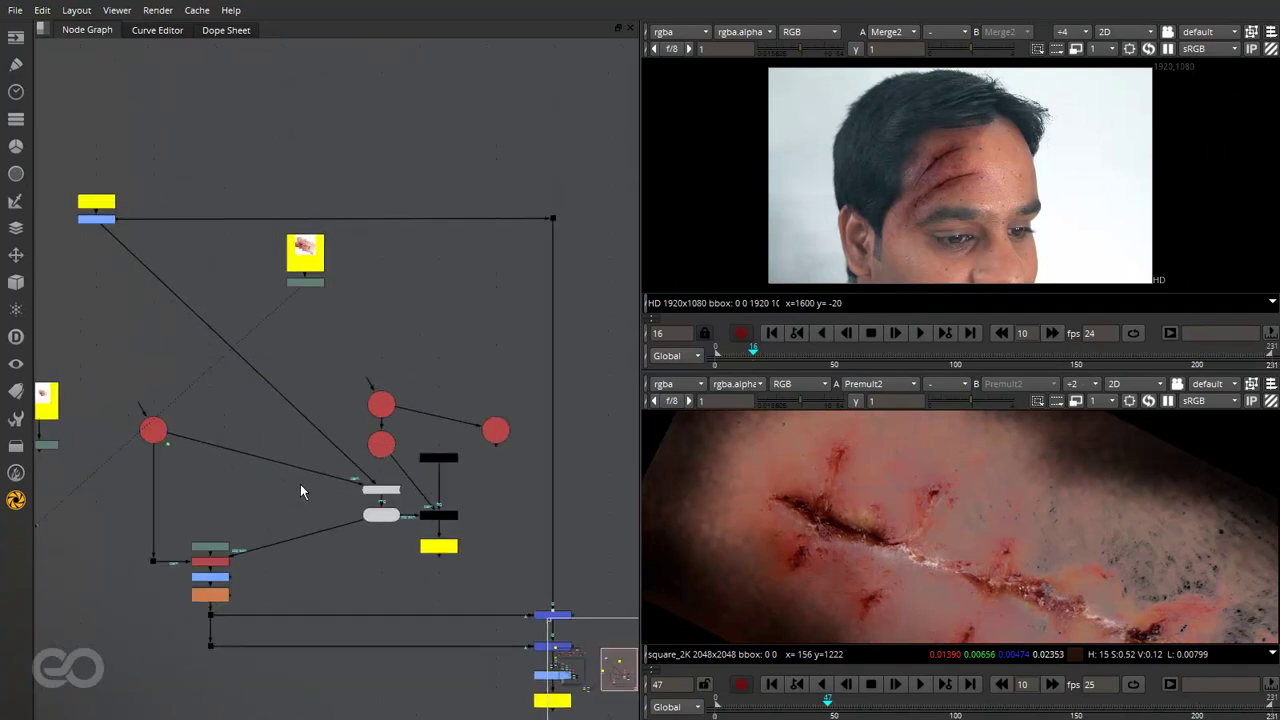
Feed Project3D2 with Premult2 as image and Camera8 as projection camera, and view the ScanlineRender4 output
left_click_drag(103, 229, 299, 434)
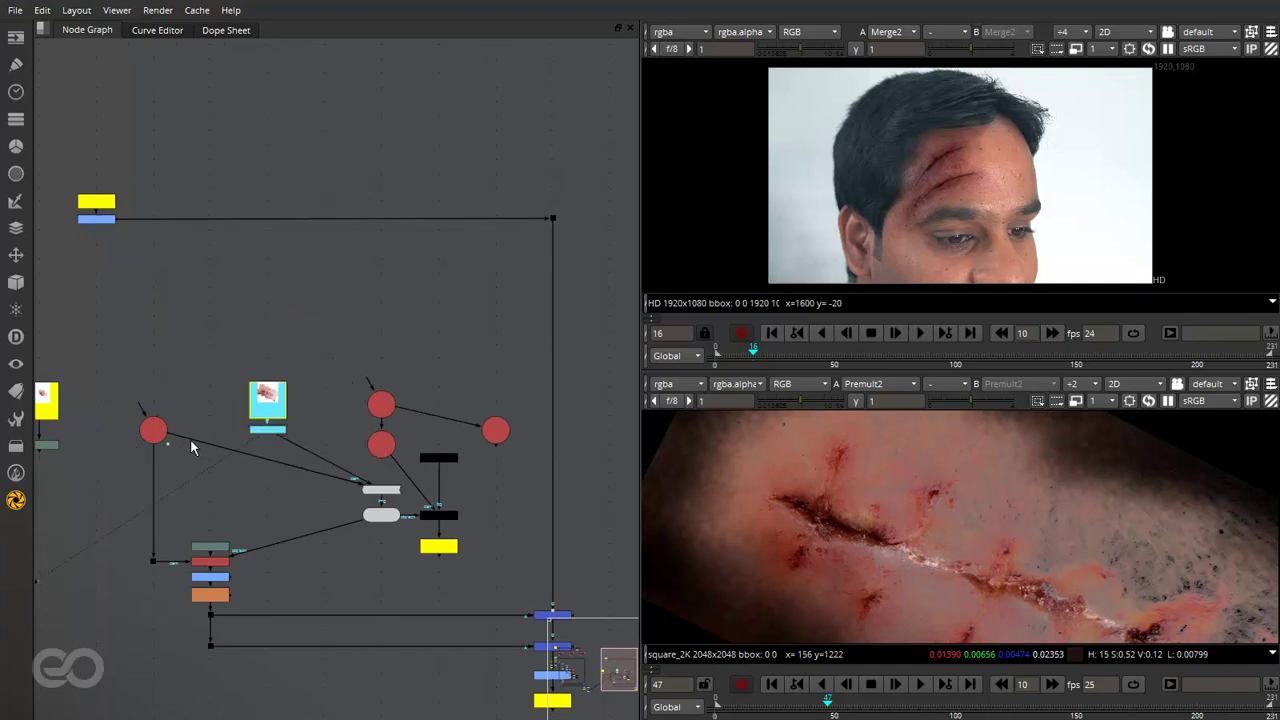
scroll(449, 516, "up", 1)
left_click(449, 509)
key("1")
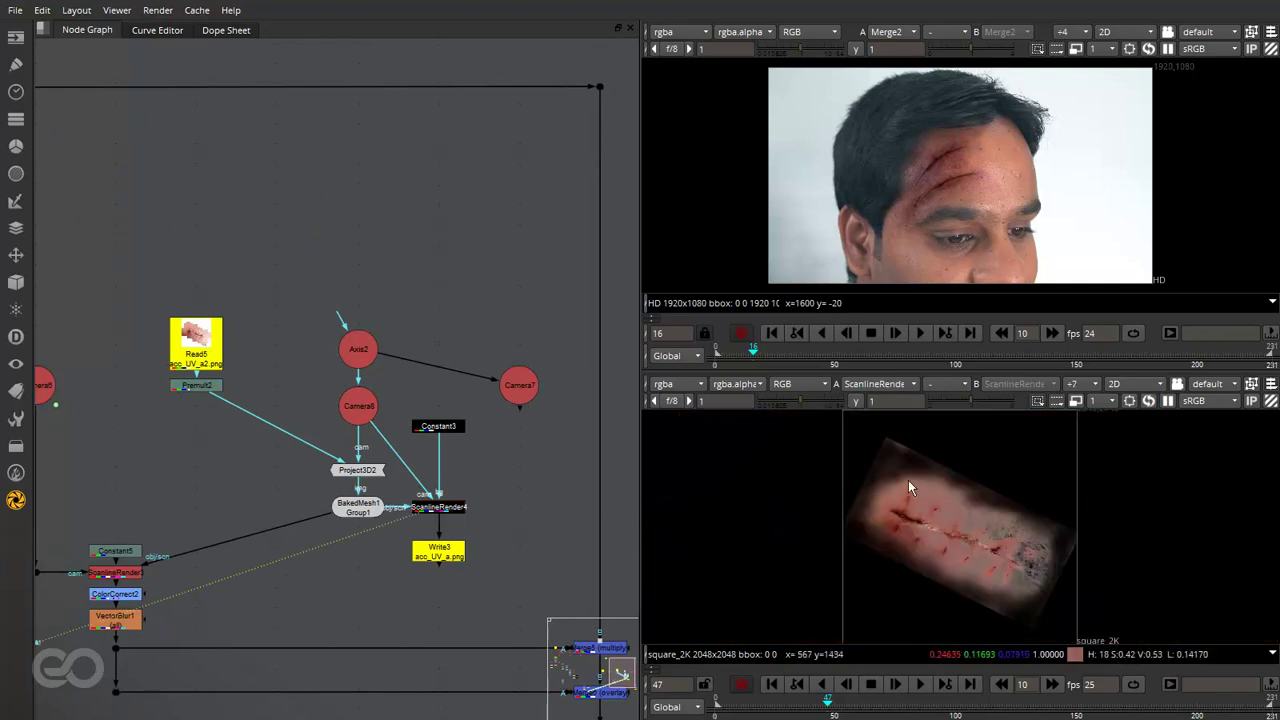
left_click(376, 586)
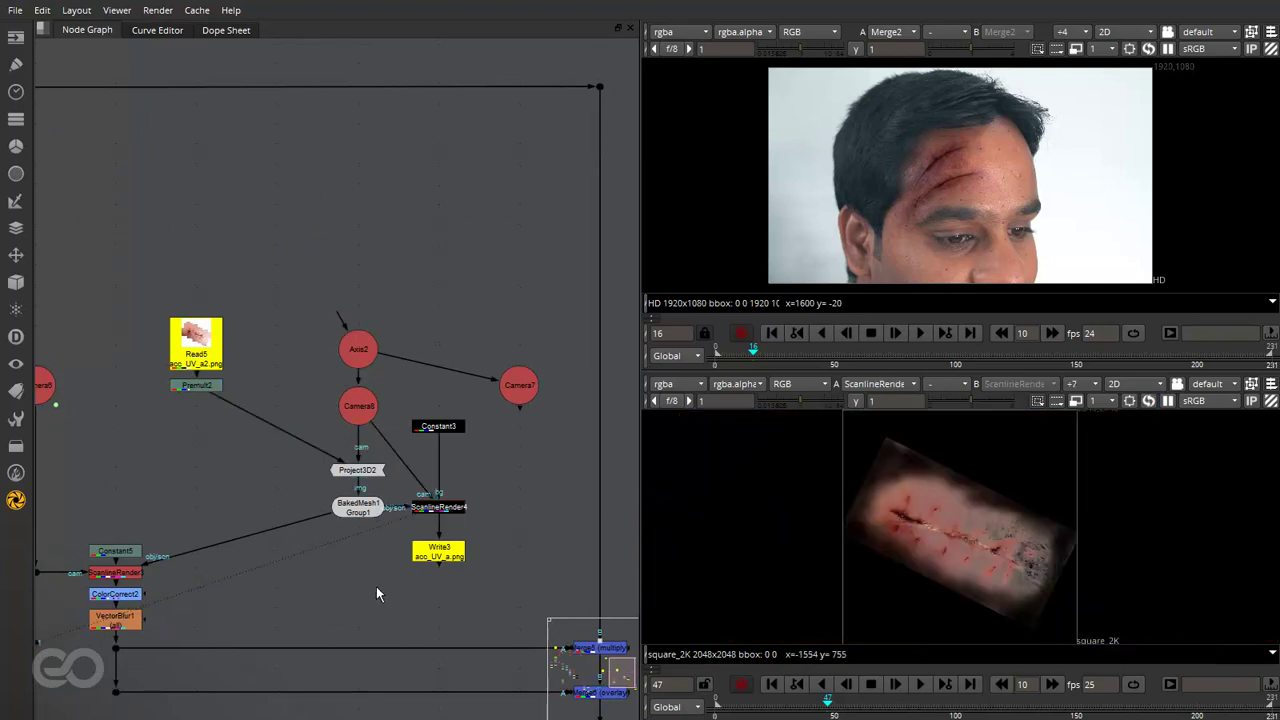
View the output of the ScanlineRender above ColorCorrect2 and inspect the projected wound's detail
left_click(125, 573)
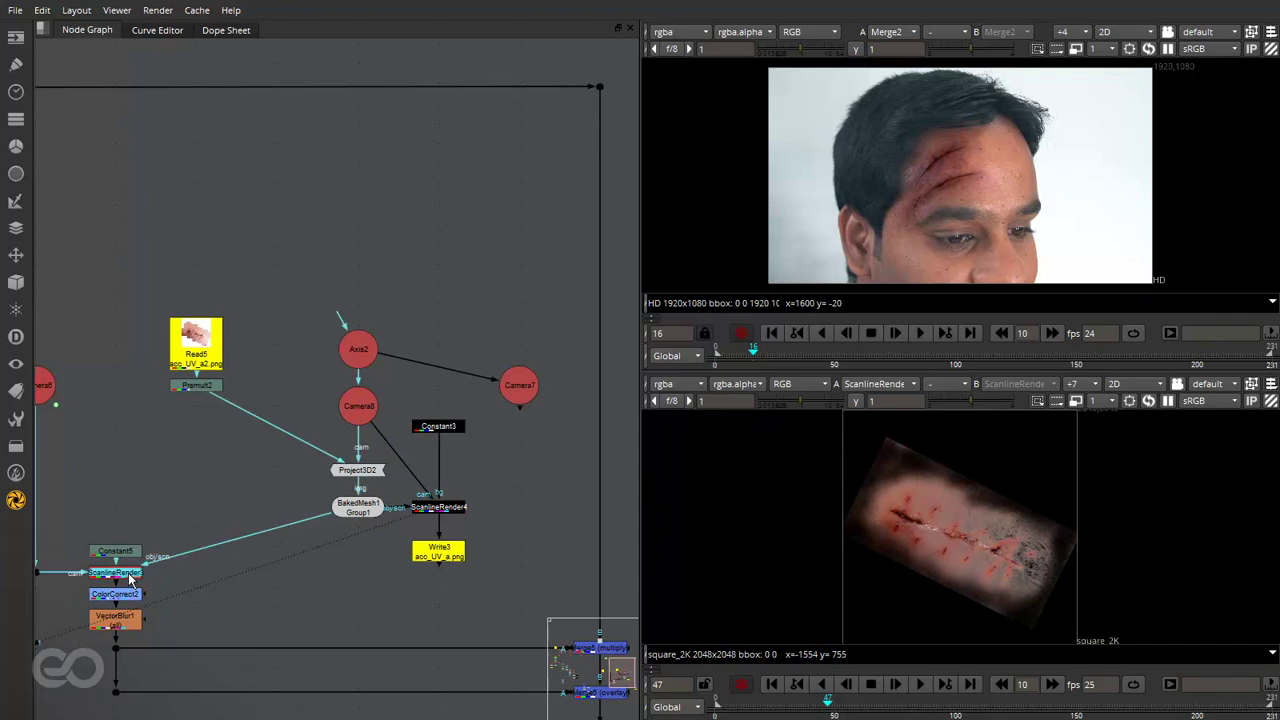
key("1")
scroll(1079, 580, "up", 10)
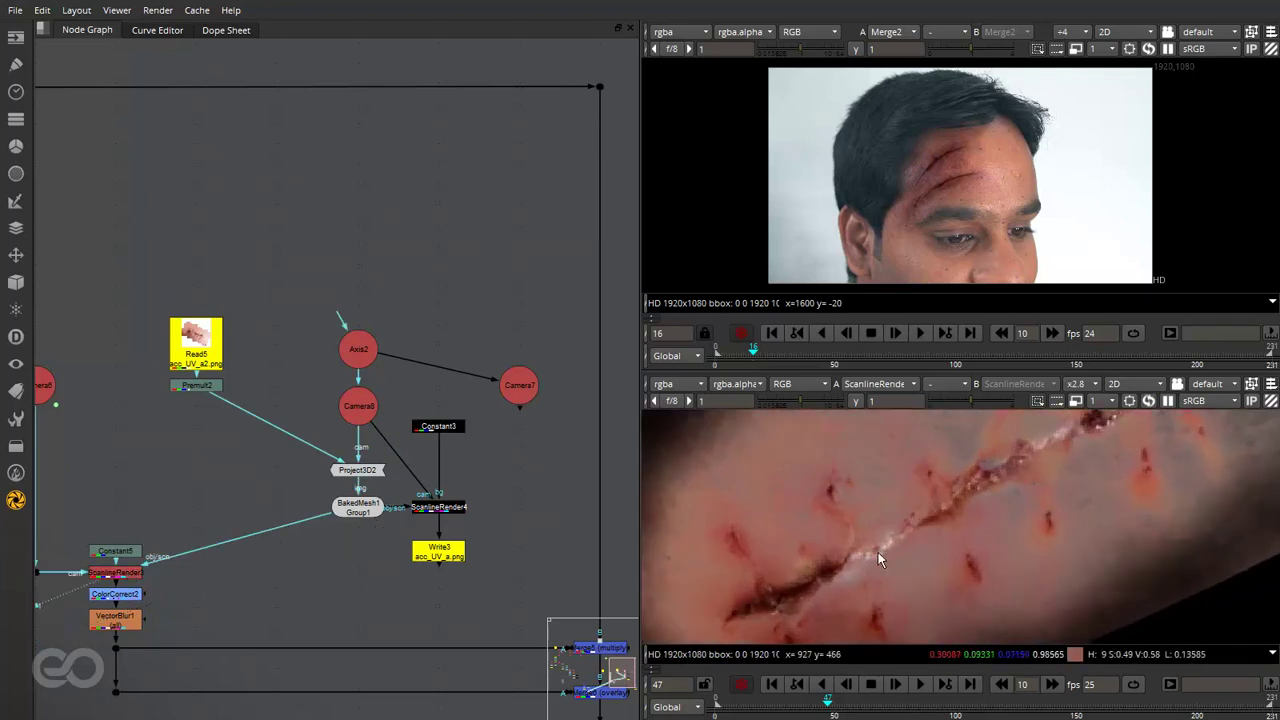
scroll(878, 552, "down", 1)
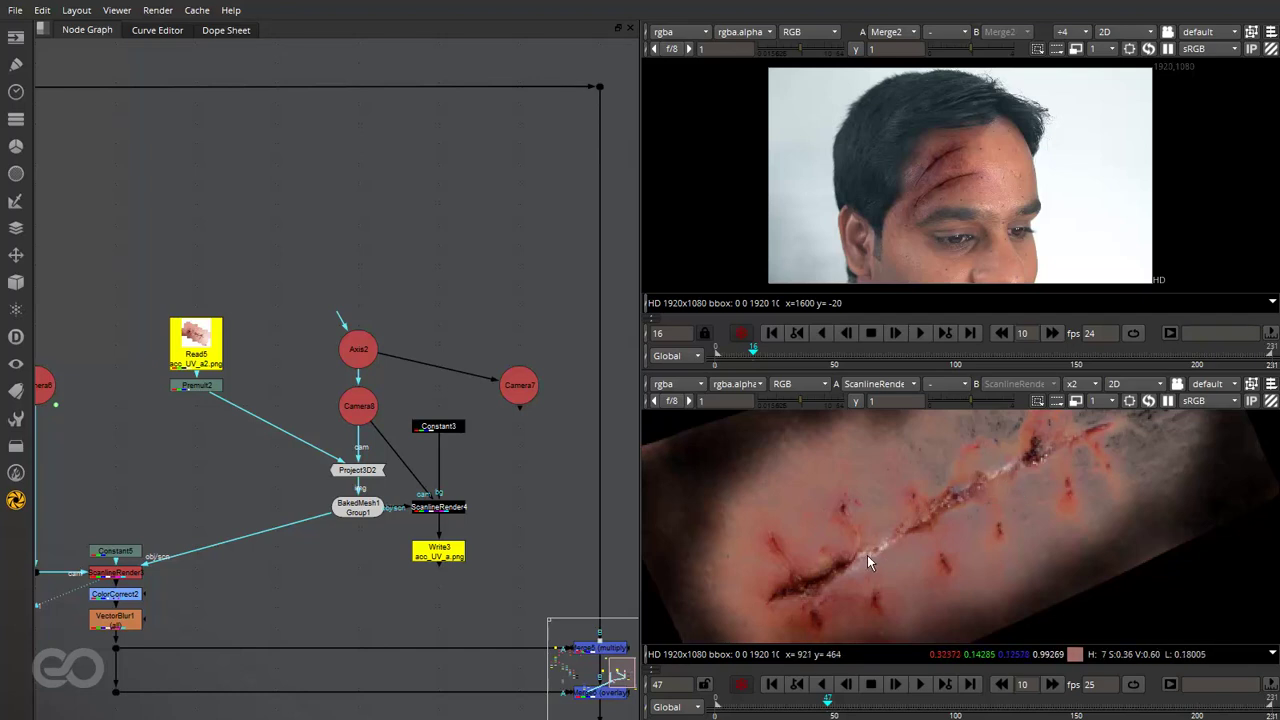
View the final composite at ColorCorrect5 and inspect the wound on the forehead up close and in full frame
key("f")
scroll(405, 503, "up", 4)
left_click(407, 536)
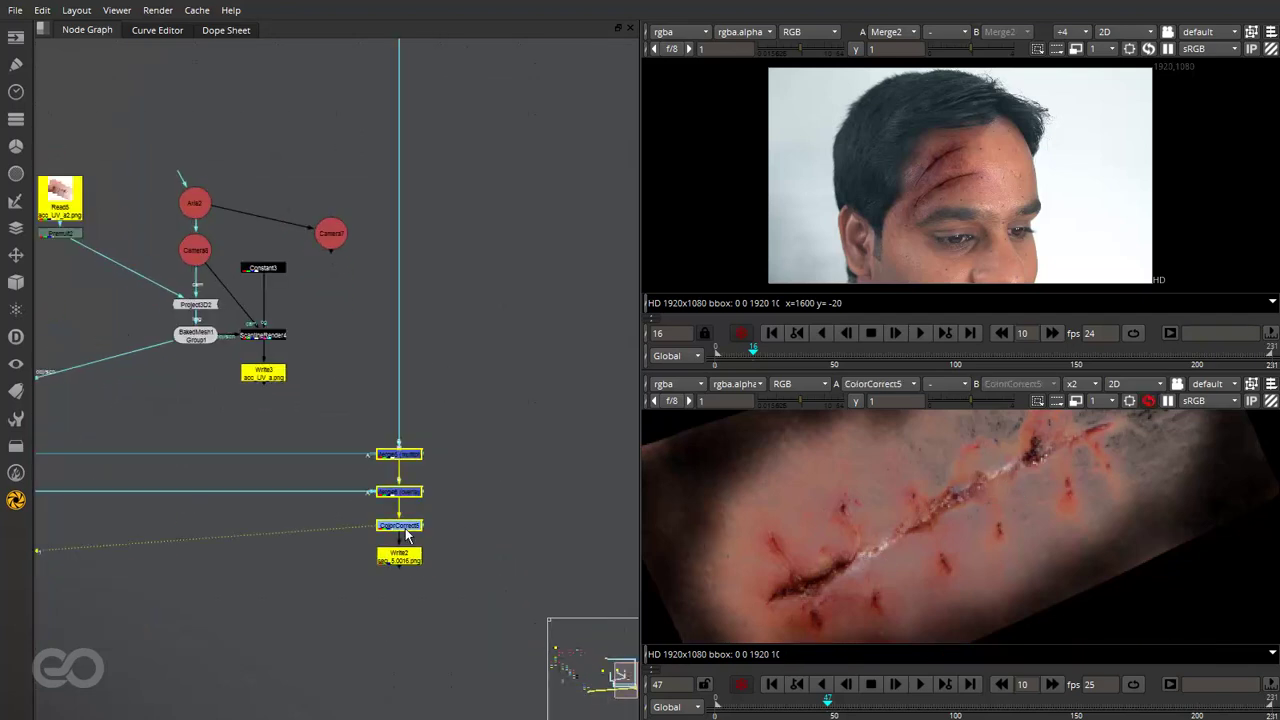
key("1")
key("f")
scroll(967, 524, "up", 10)
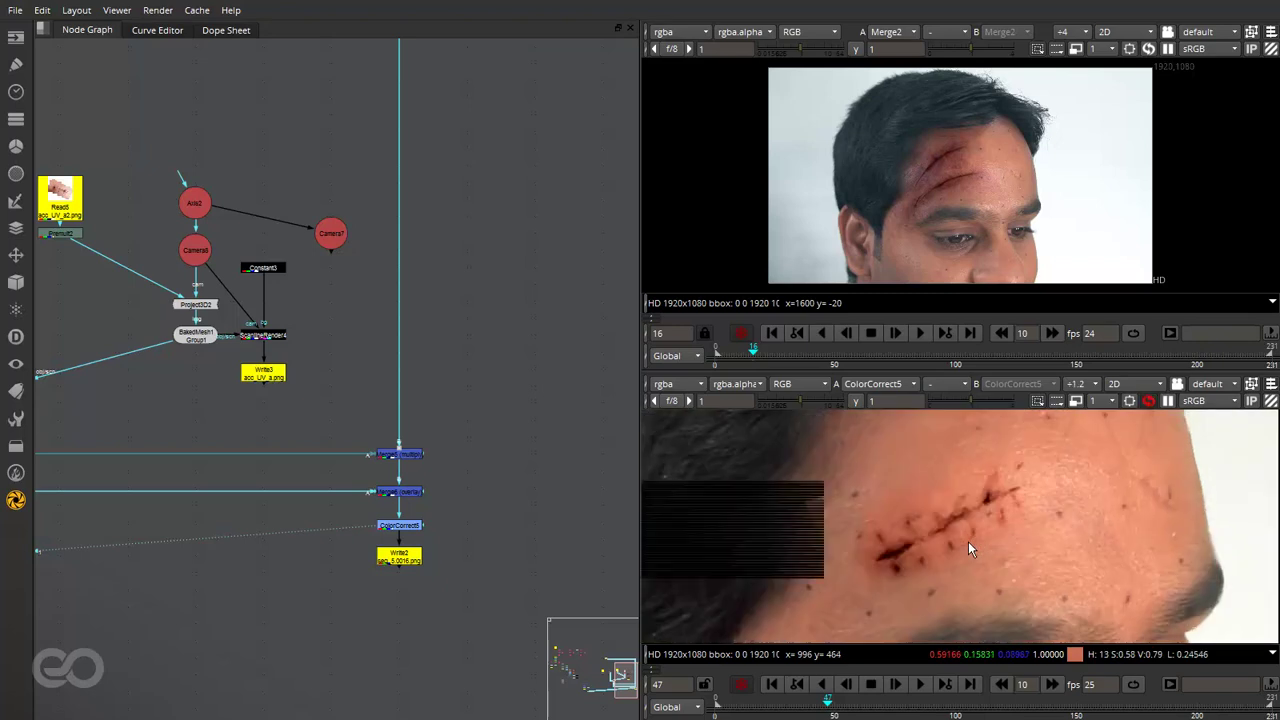
scroll(991, 521, "down", 5)
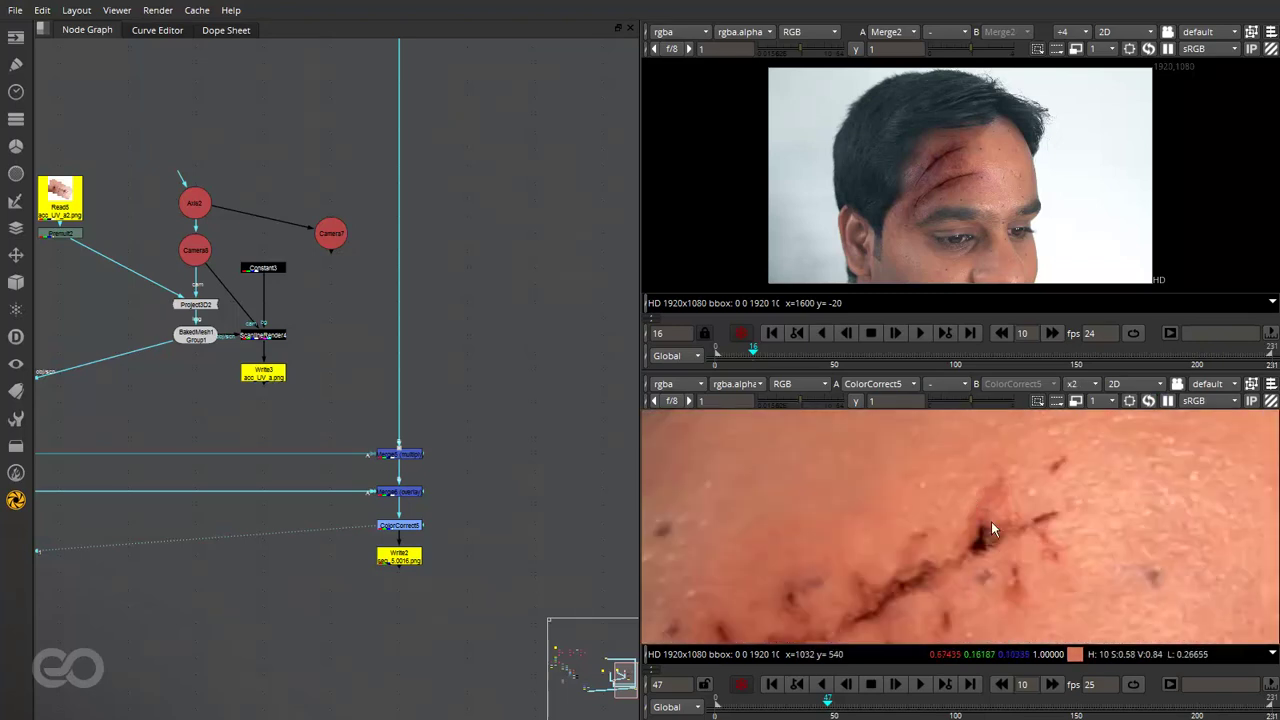
key("f")
Align Camera7 level with Axis2 in the node graph and clear the selection
scroll(514, 465, "down", 2)
scroll(514, 458, "down", 2)
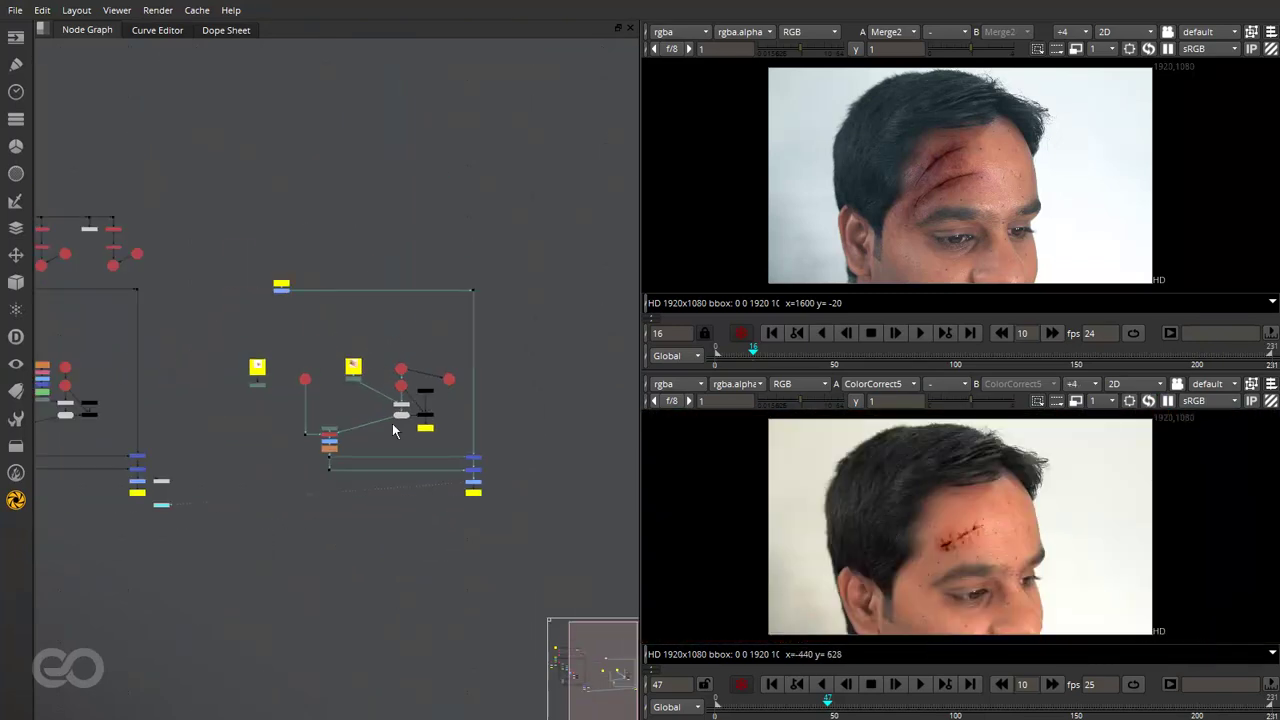
scroll(392, 423, "up", 2)
left_click_drag(527, 360, 530, 335)
left_click(522, 388)
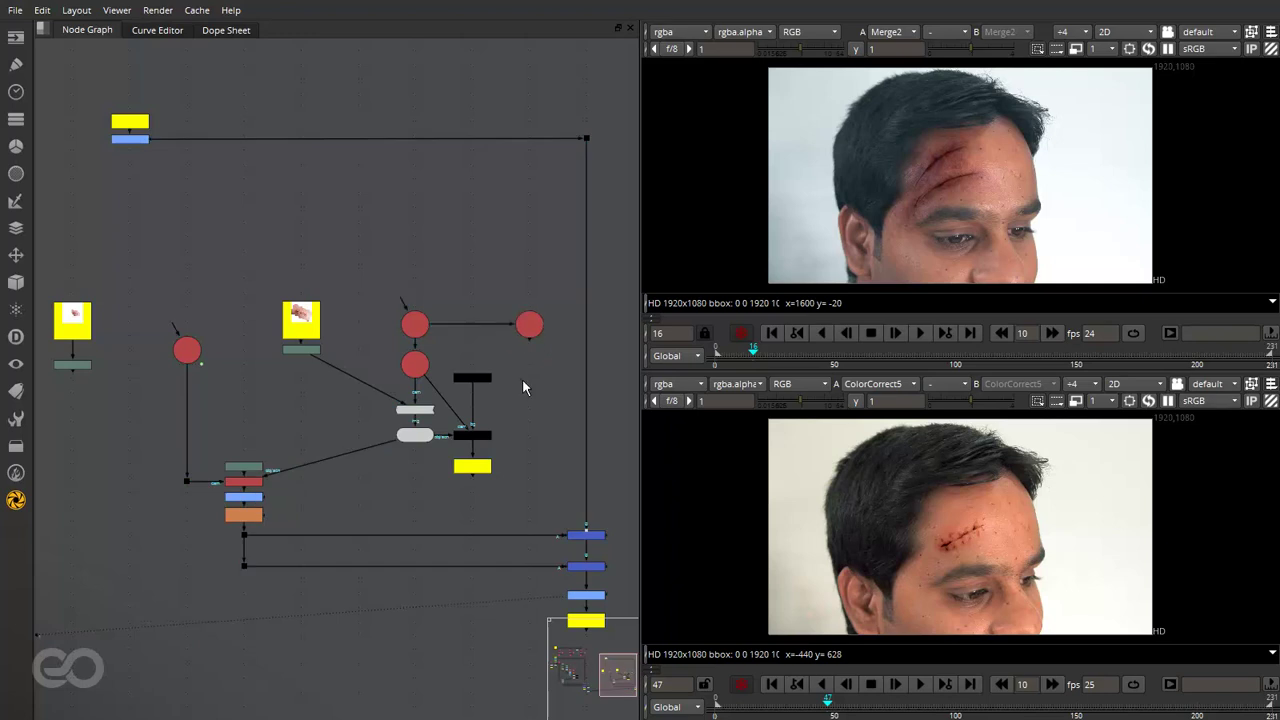
Compare the new projection setup with the earlier wound's texture nodes, from Constant4 down to Premult3
left_click_drag(384, 257, 499, 456)
scroll(570, 532, "down", 5)
scroll(206, 458, "up", 6)
middle_click_drag(581, 411, 471, 292)
scroll(483, 282, "down", 2)
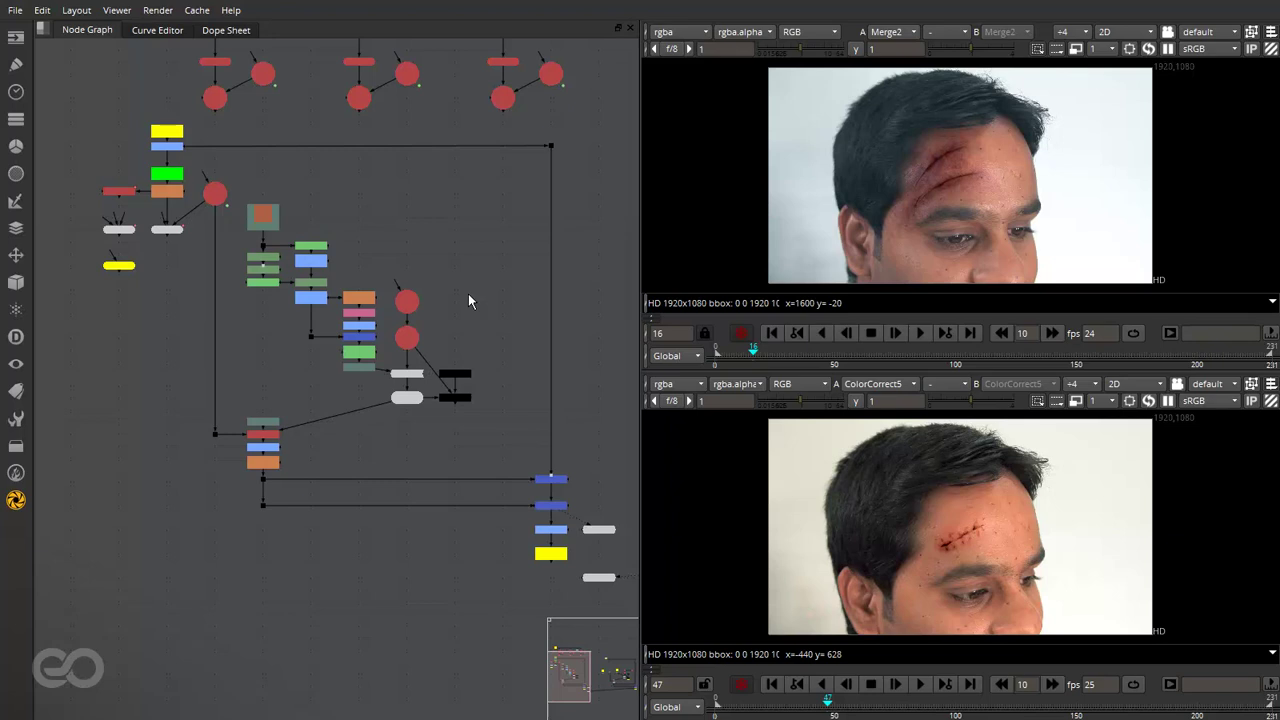
left_click_drag(226, 181, 383, 391)
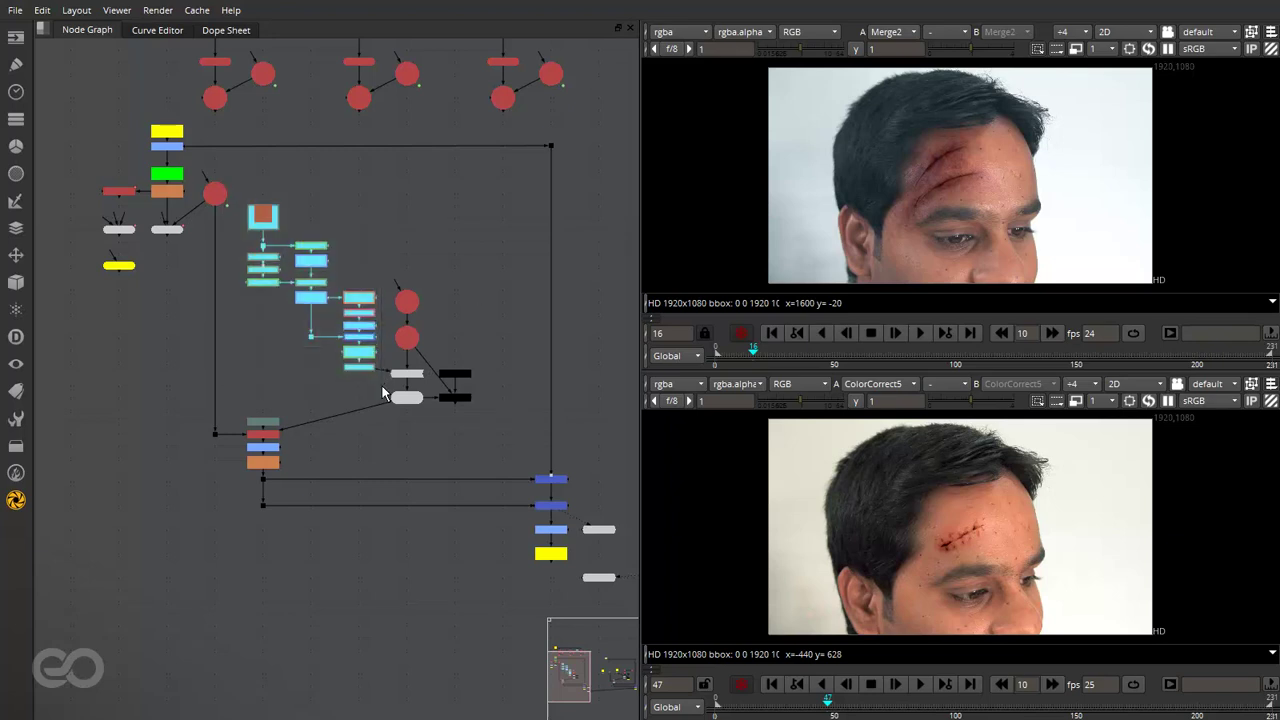
key("f")
scroll(114, 385, "up", 1)
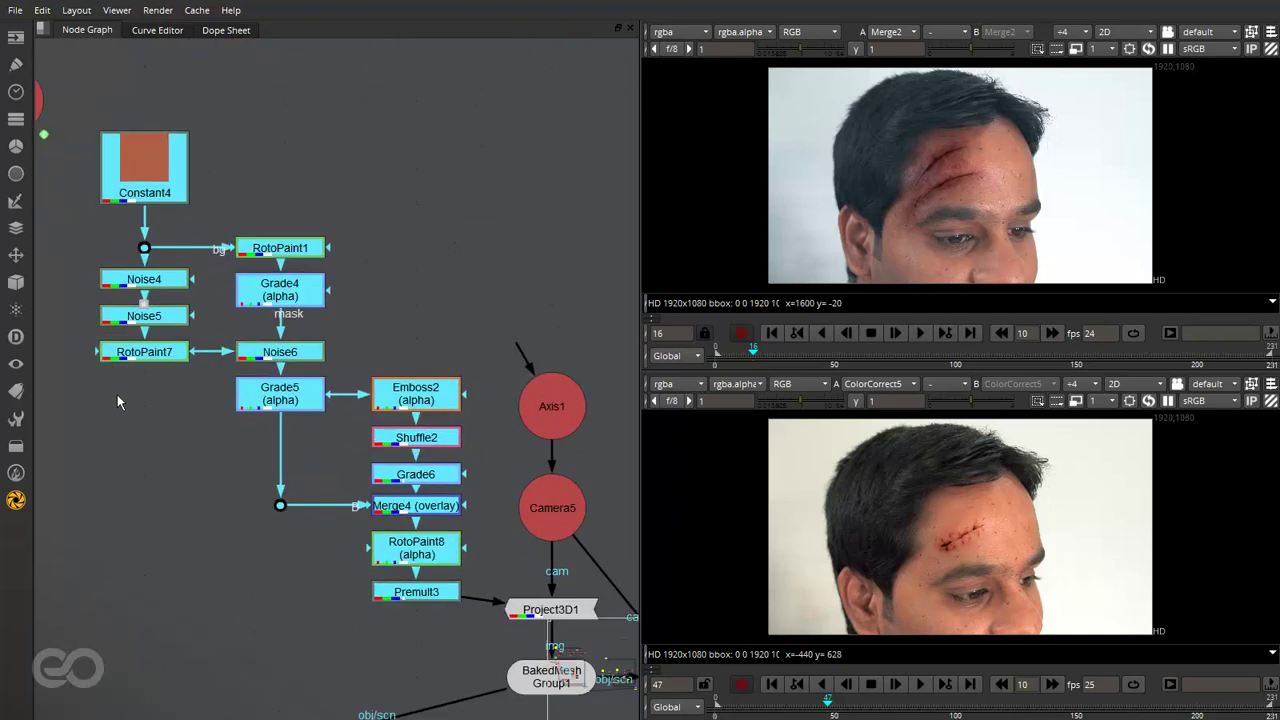
scroll(136, 403, "down", 6)
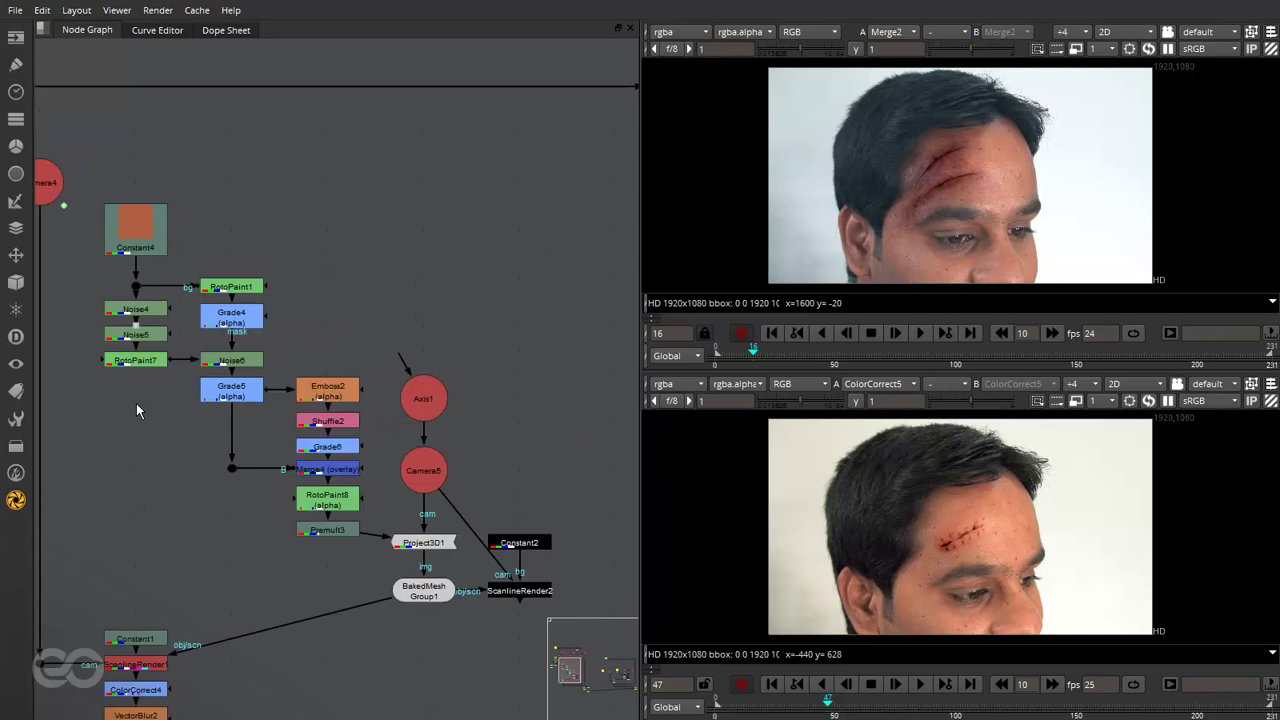
scroll(146, 403, "down", 1)
Return to the new wound setup and select Camera8, the projection camera below Axis2
scroll(522, 450, "up", 6)
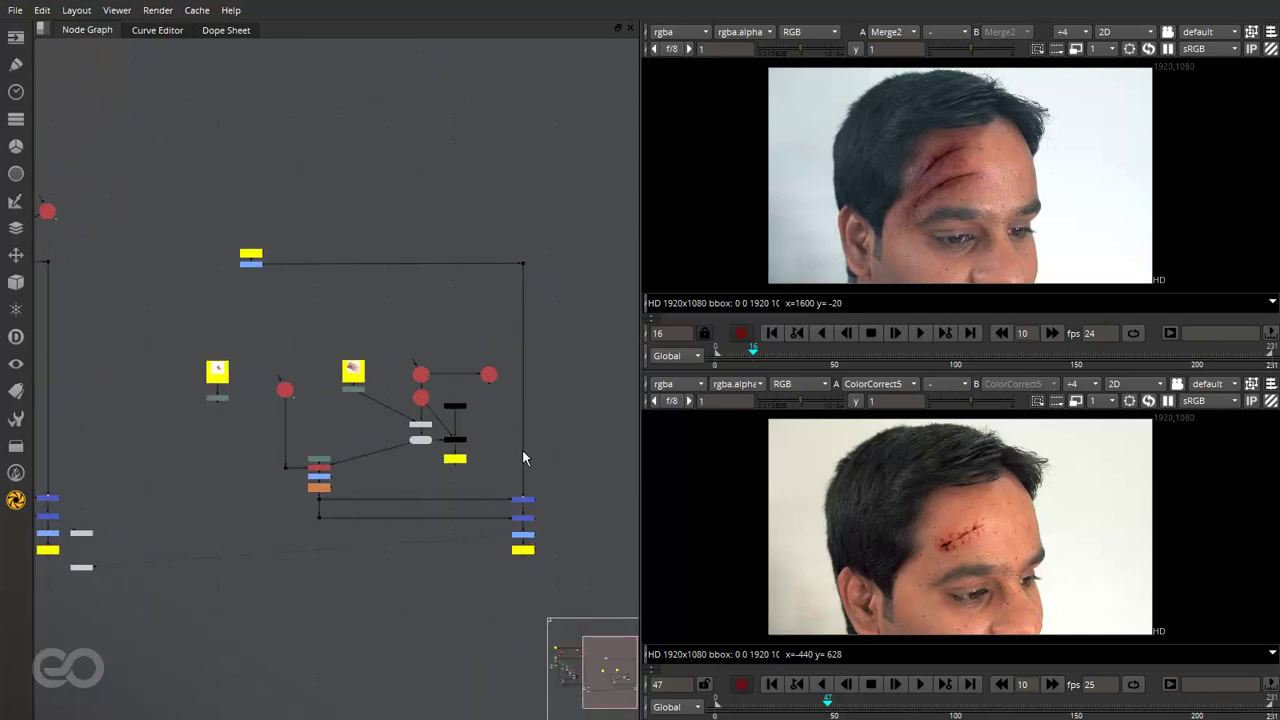
scroll(413, 409, "up", 4)
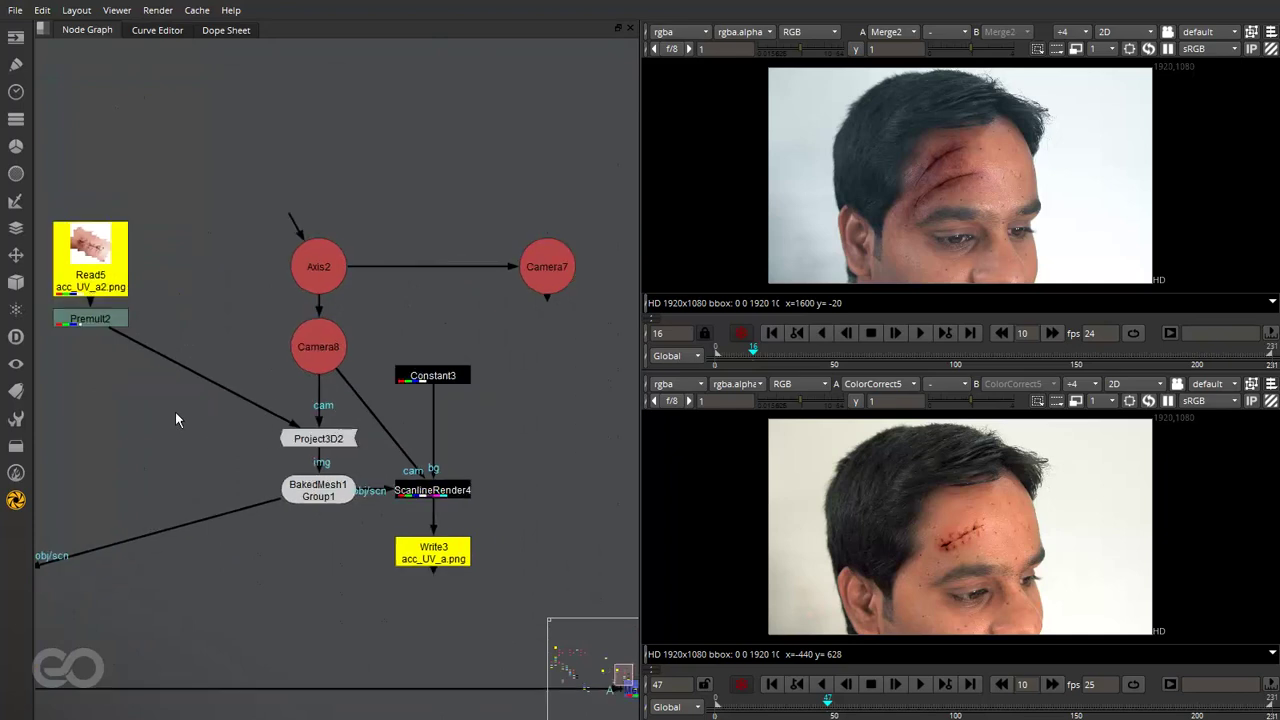
left_click(320, 358)
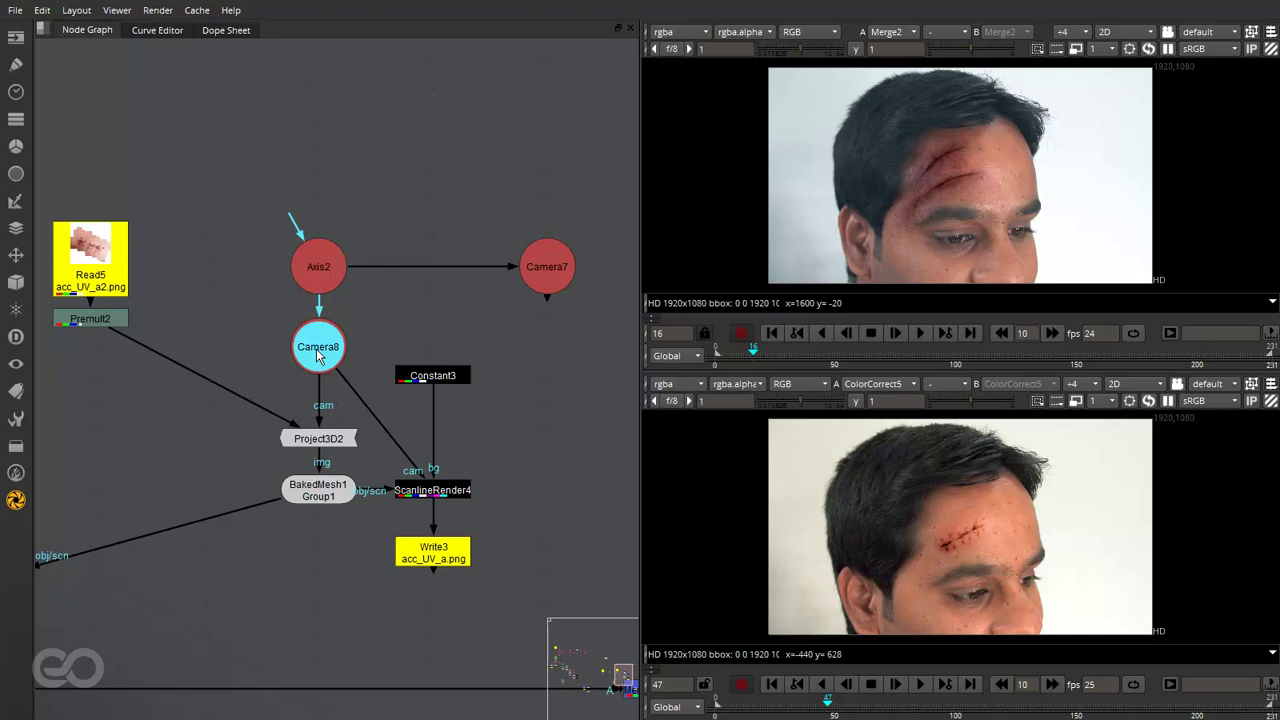
View BakedMesh1 in 3D and examine the wound texture projected onto the mesh from several angles around the projection camera
left_click(329, 492)
key("1")
left_click(880, 490)
left_click_drag(880, 490, 1072, 502, "ctrl")
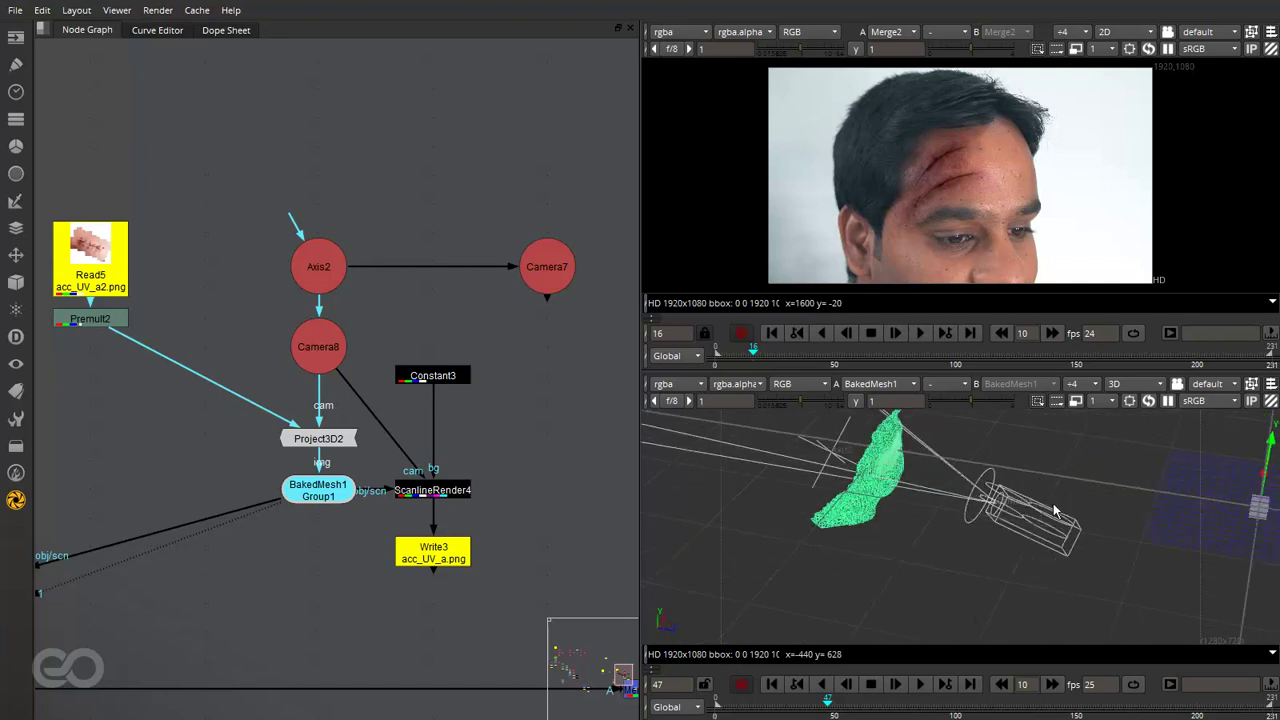
scroll(952, 590, "up", 8)
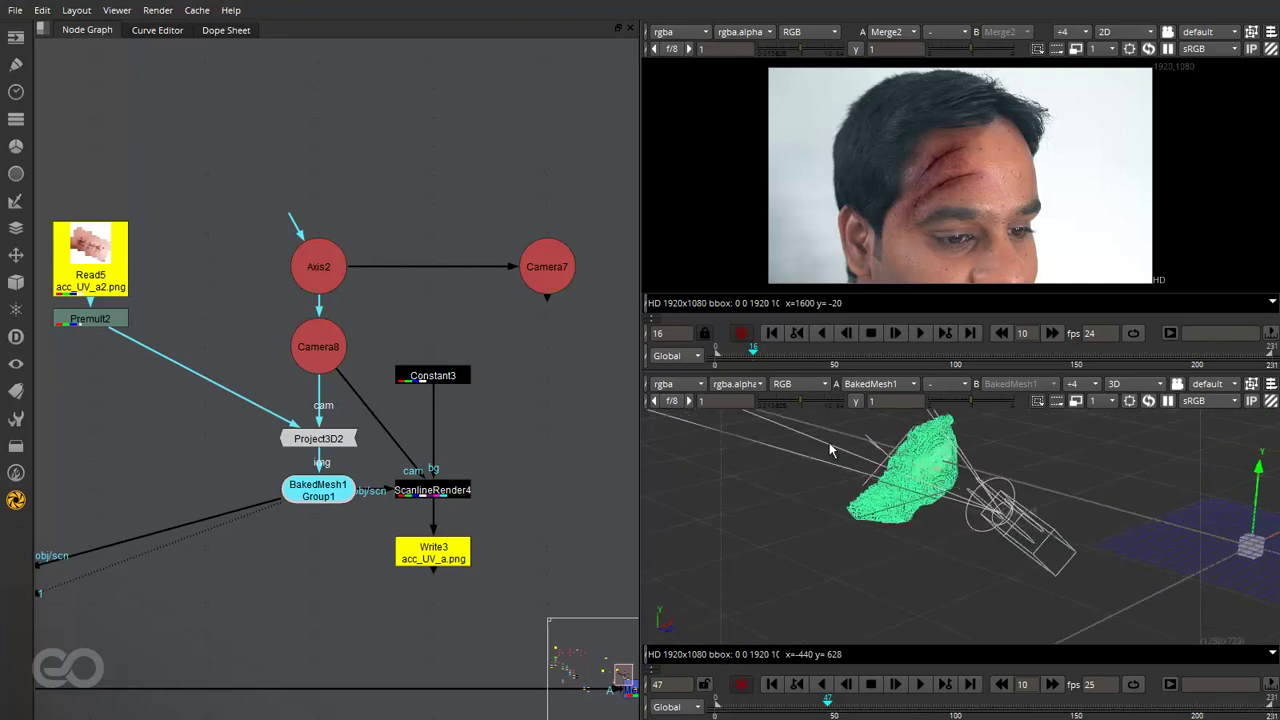
scroll(930, 575, "up", 2)
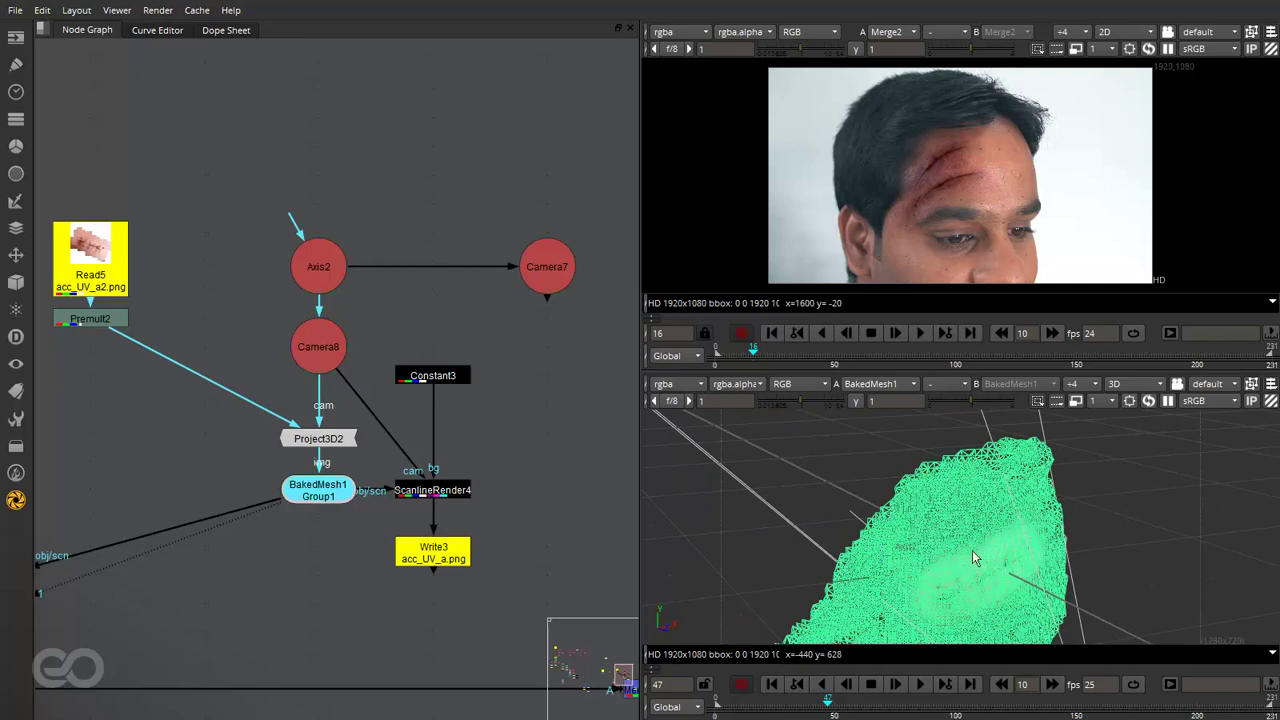
left_click(1140, 540)
scroll(1070, 570, "down", 6)
left_click_drag(960, 545, 830, 505, "ctrl")
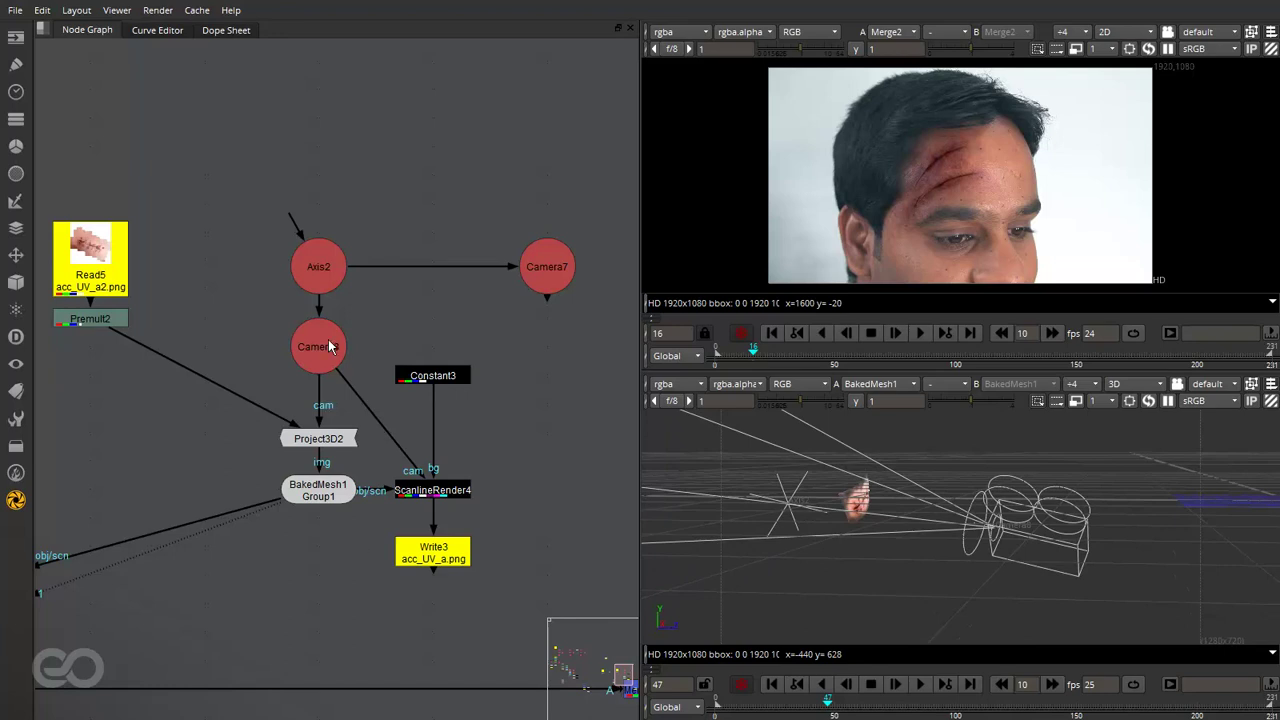
Review the projection chain by selecting Camera8, ScanlineRender4 and Project3D2 in turn, and clear the selection
left_click(330, 347)
left_click(448, 497)
scroll(450, 500, "down", 5)
scroll(540, 519, "up", 3)
left_click(460, 492)
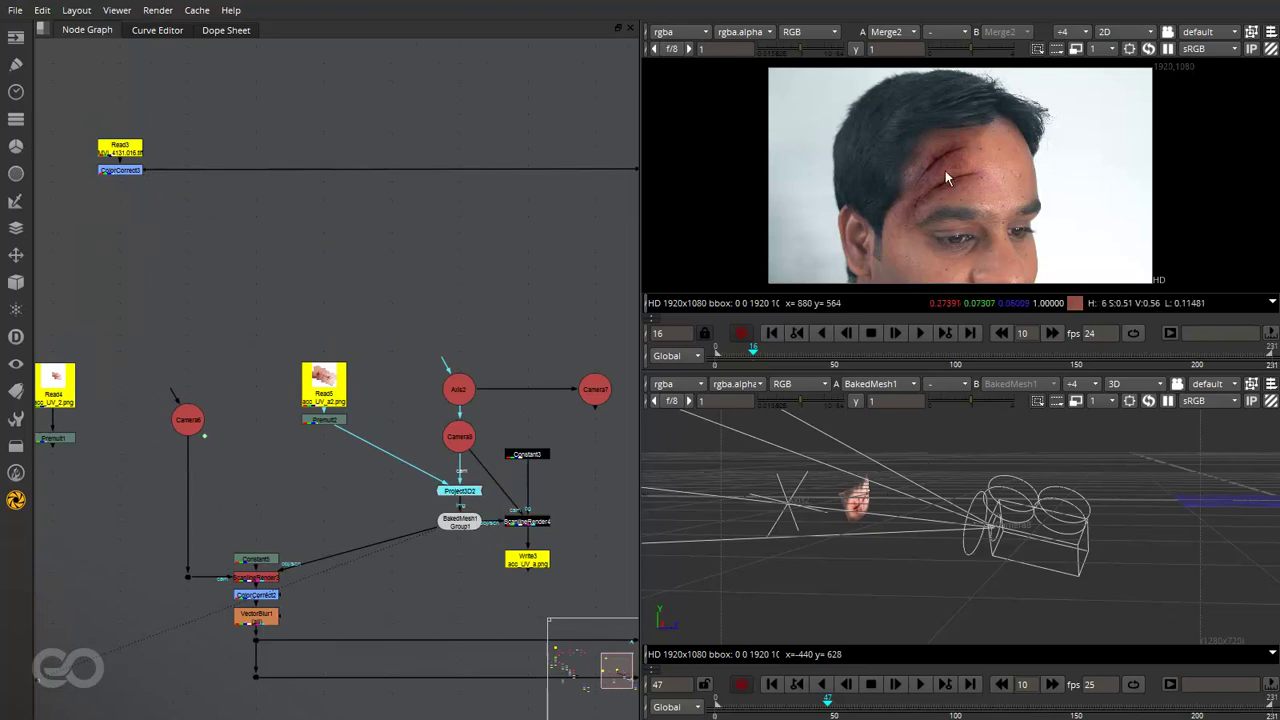
left_click(473, 568)
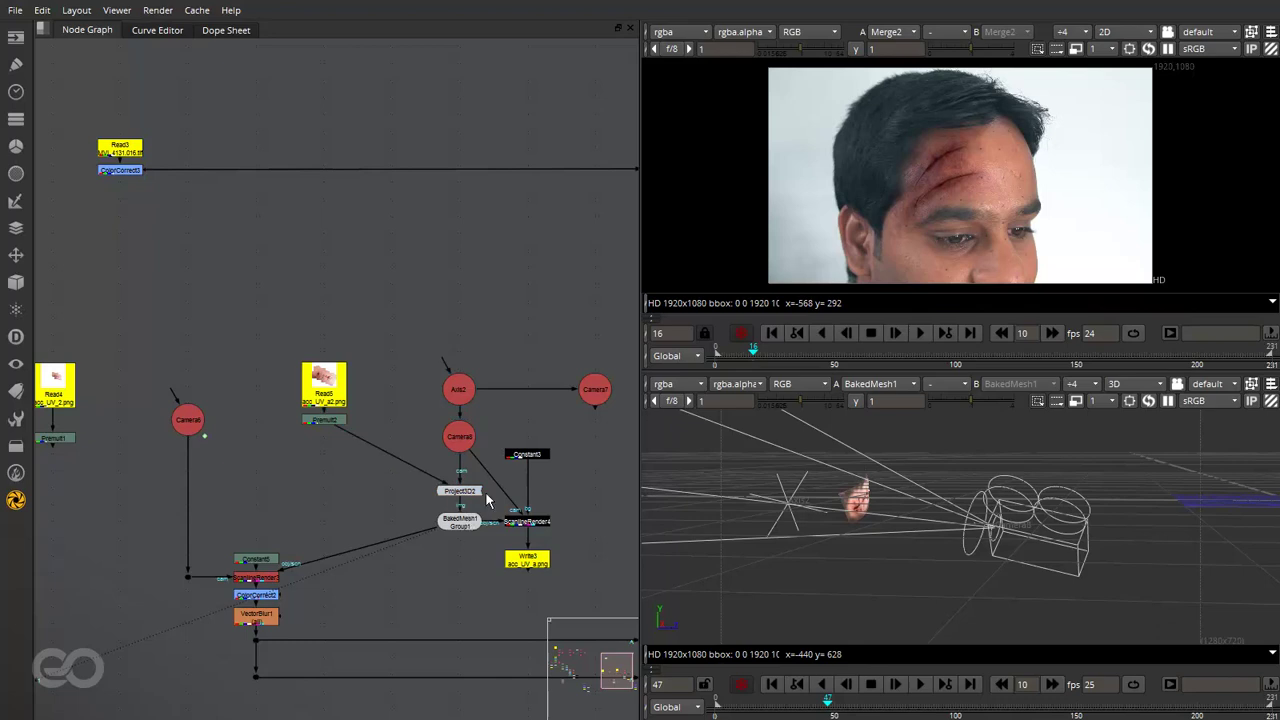
Move the Read5 texture node (acc_UV_a2.png) and its Premult2 together closer to Project3D2 in the node graph
left_click_drag(280, 335, 393, 453)
key("f")
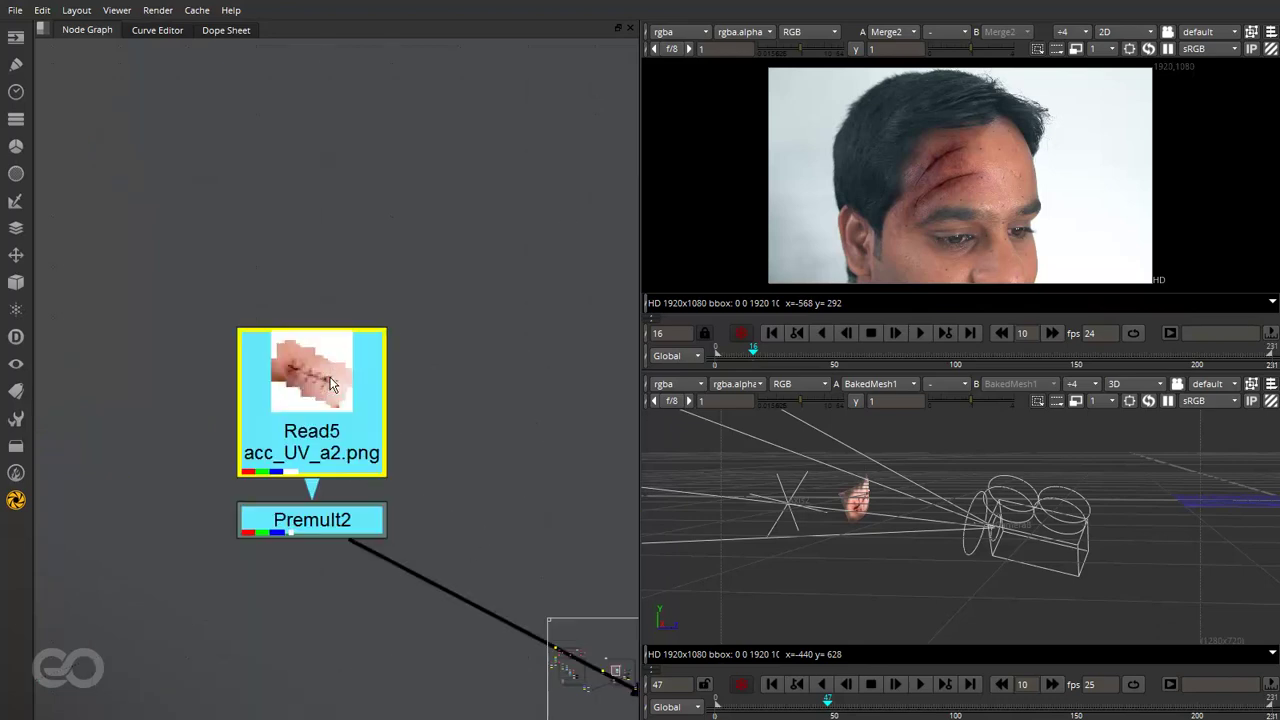
scroll(142, 388, "down", 5)
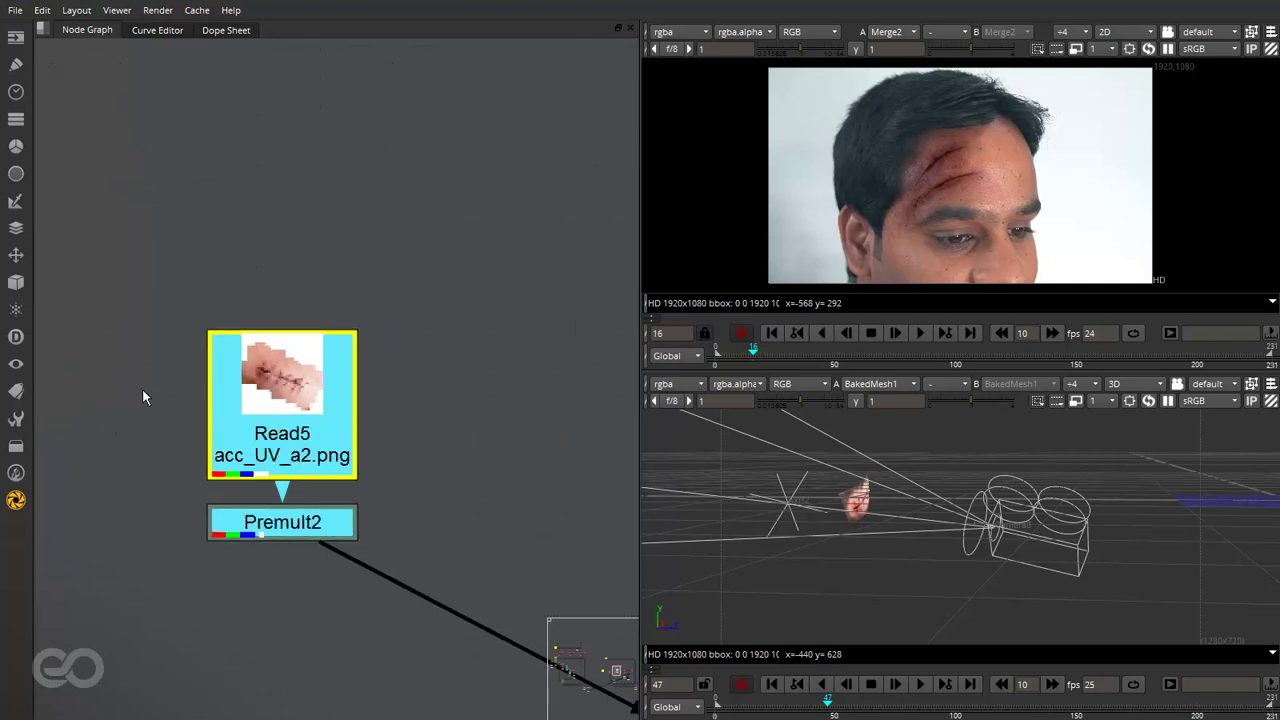
left_click_drag(205, 449, 317, 531)
left_click(321, 371)
scroll(332, 328, "down", 5)
scroll(173, 341, "up", 2)
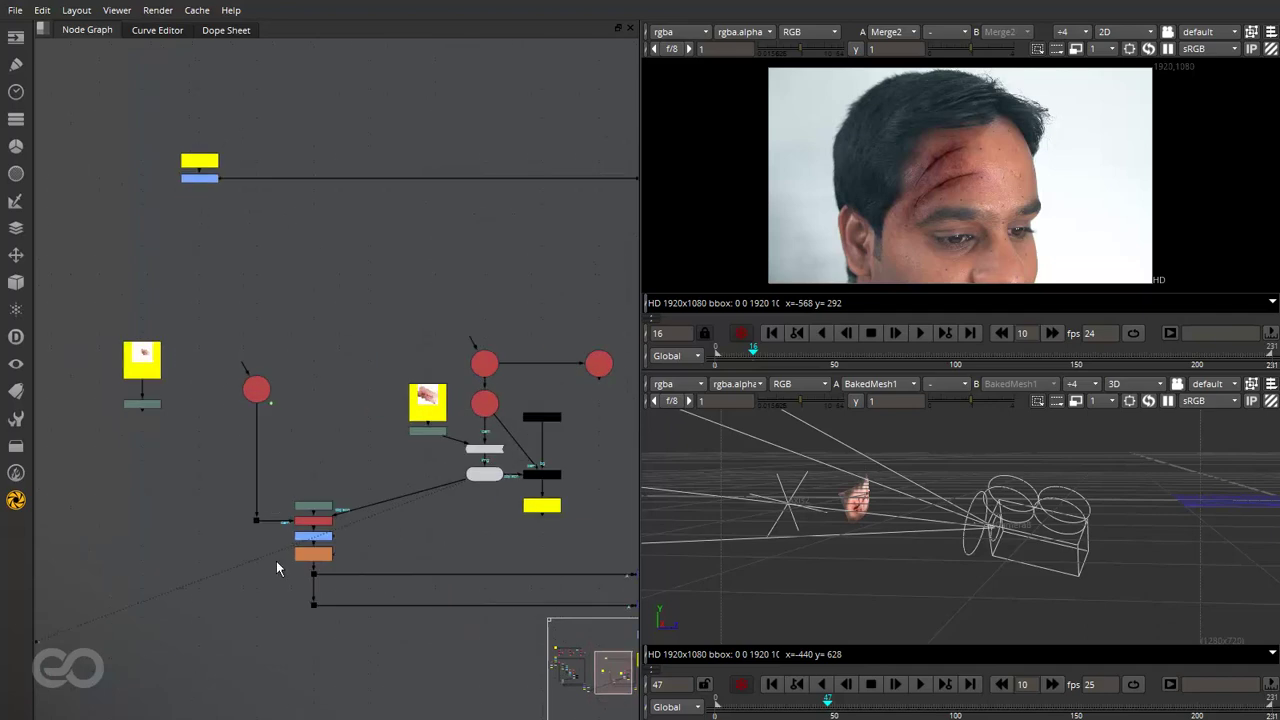
View the ScanlineRender node above VectorBlur1 in 2D and follow the rendered wound patch down to VectorBlur1
left_click(313, 520)
key("1")
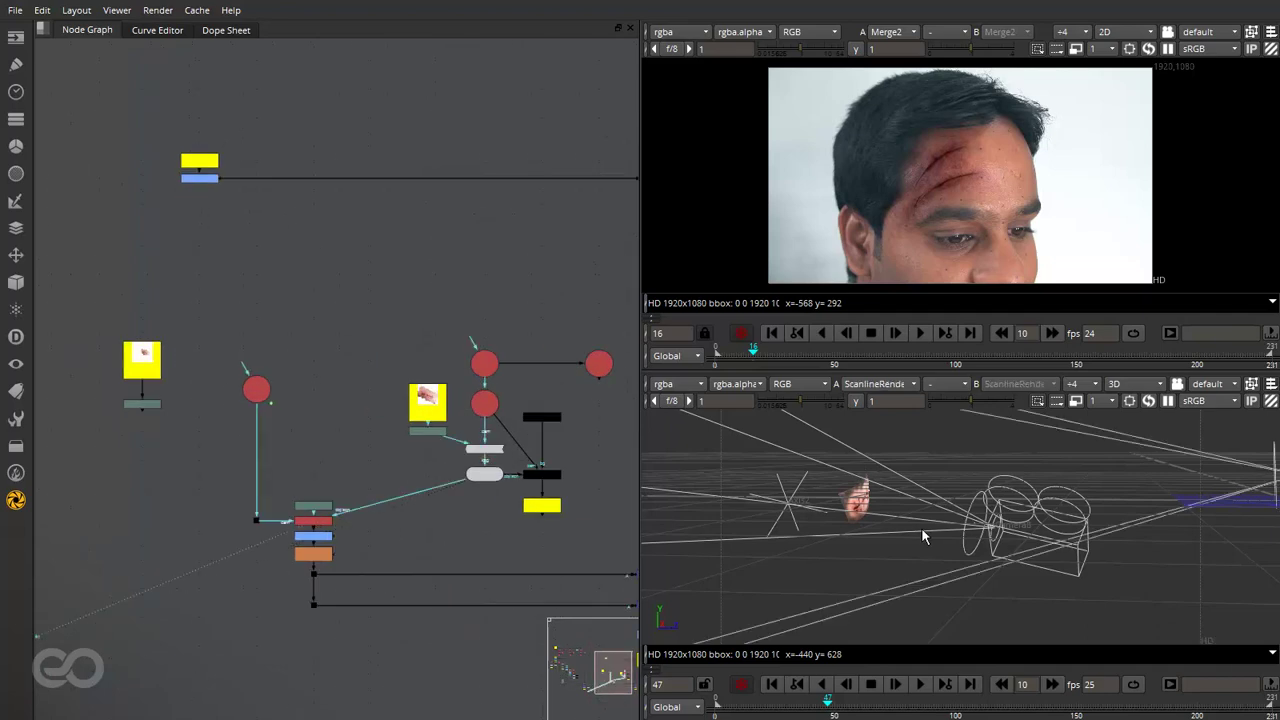
key("Tab")
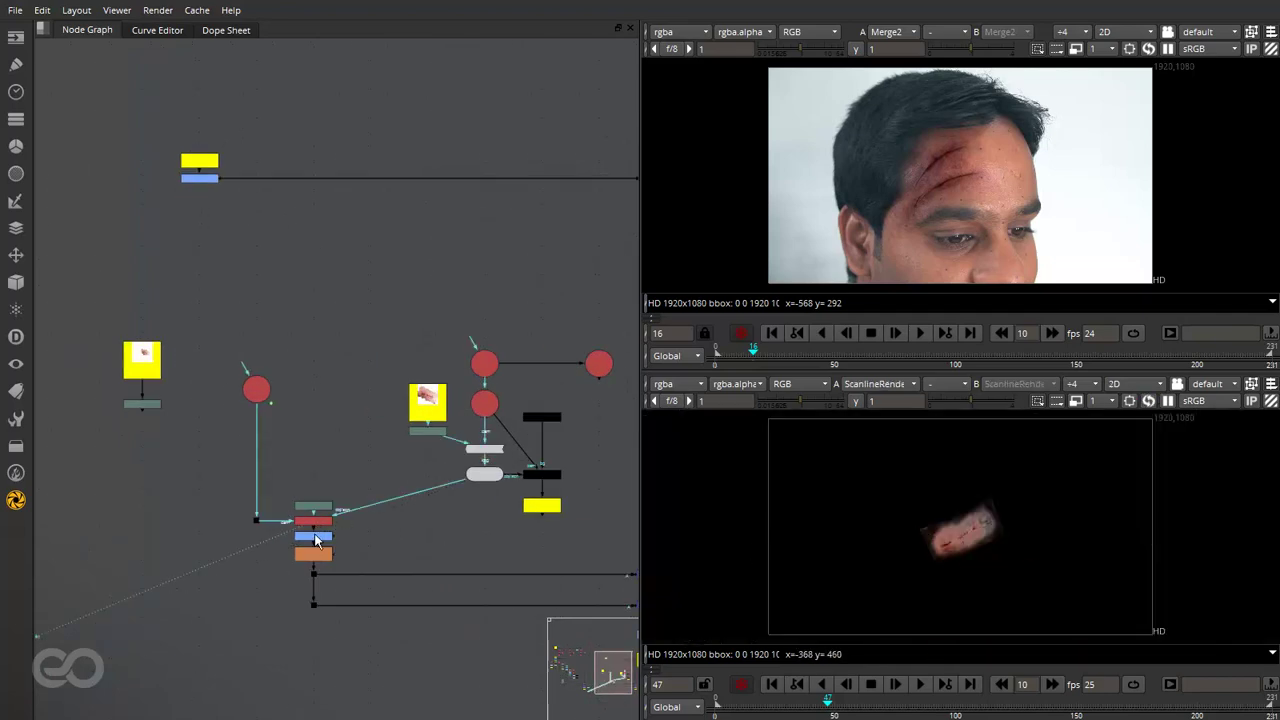
key("Down")
scroll(418, 610, "down", 3)
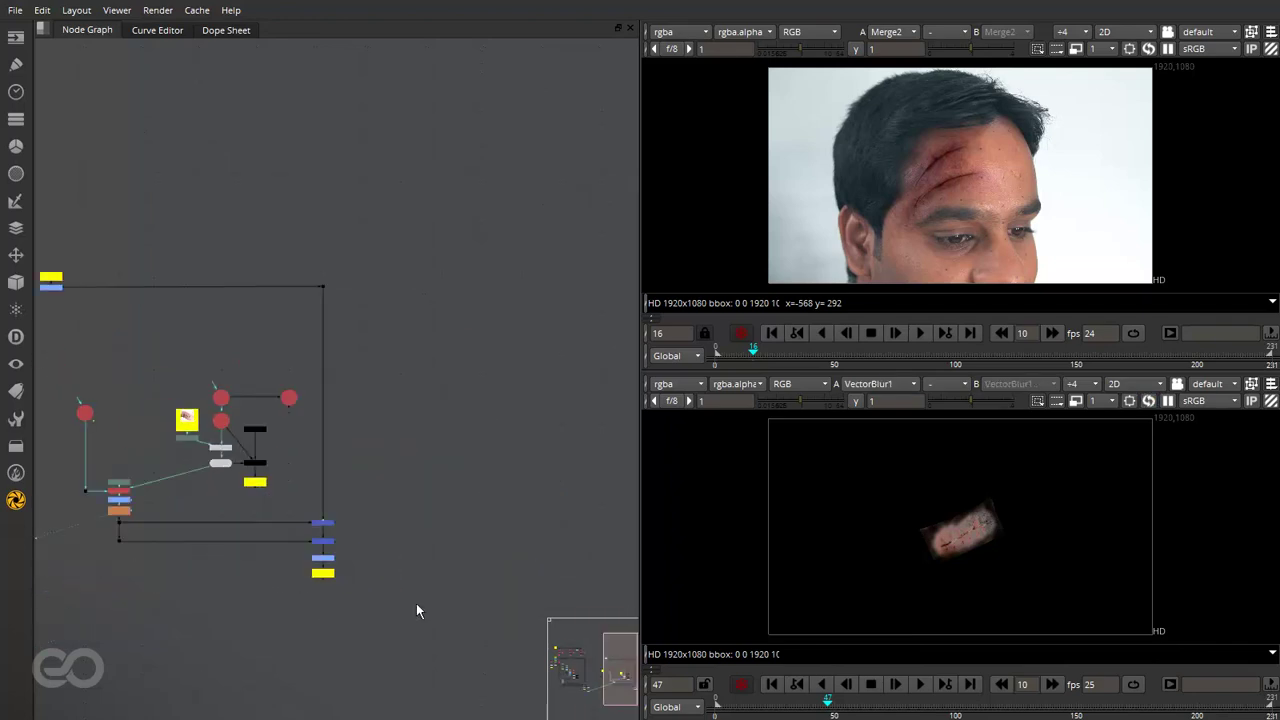
View the composite at ColorCorrect5, inspect the forehead wound up close and in full frame, and return to the wound projection nodes
scroll(418, 610, "up", 3)
key("Up")
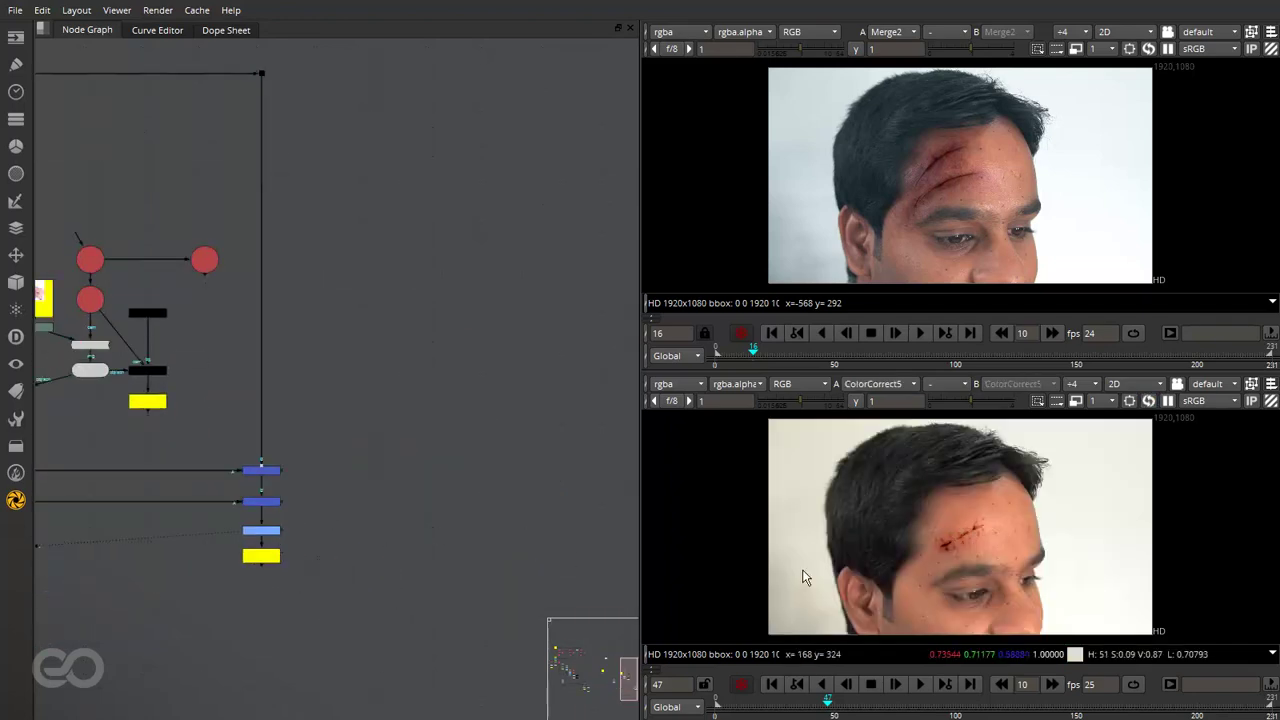
scroll(1009, 535, "up", 5)
scroll(932, 541, "down", 3)
scroll(882, 572, "up", 2)
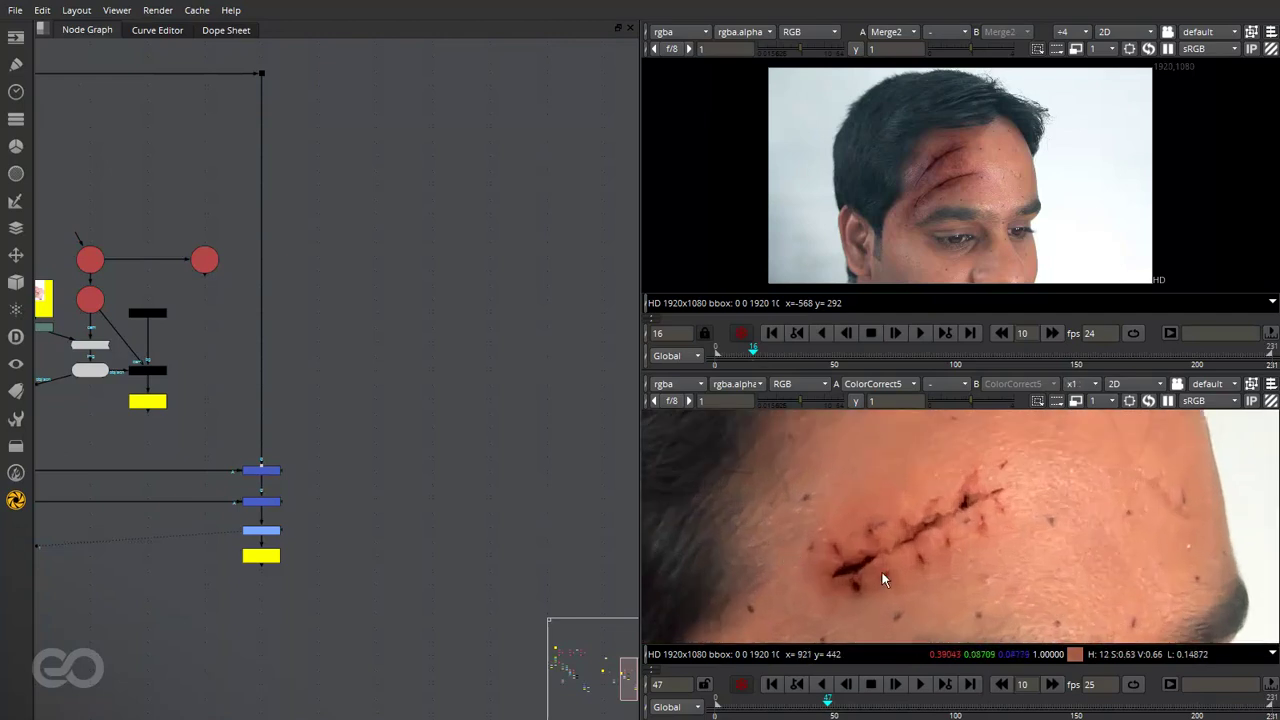
scroll(881, 569, "down", 4)
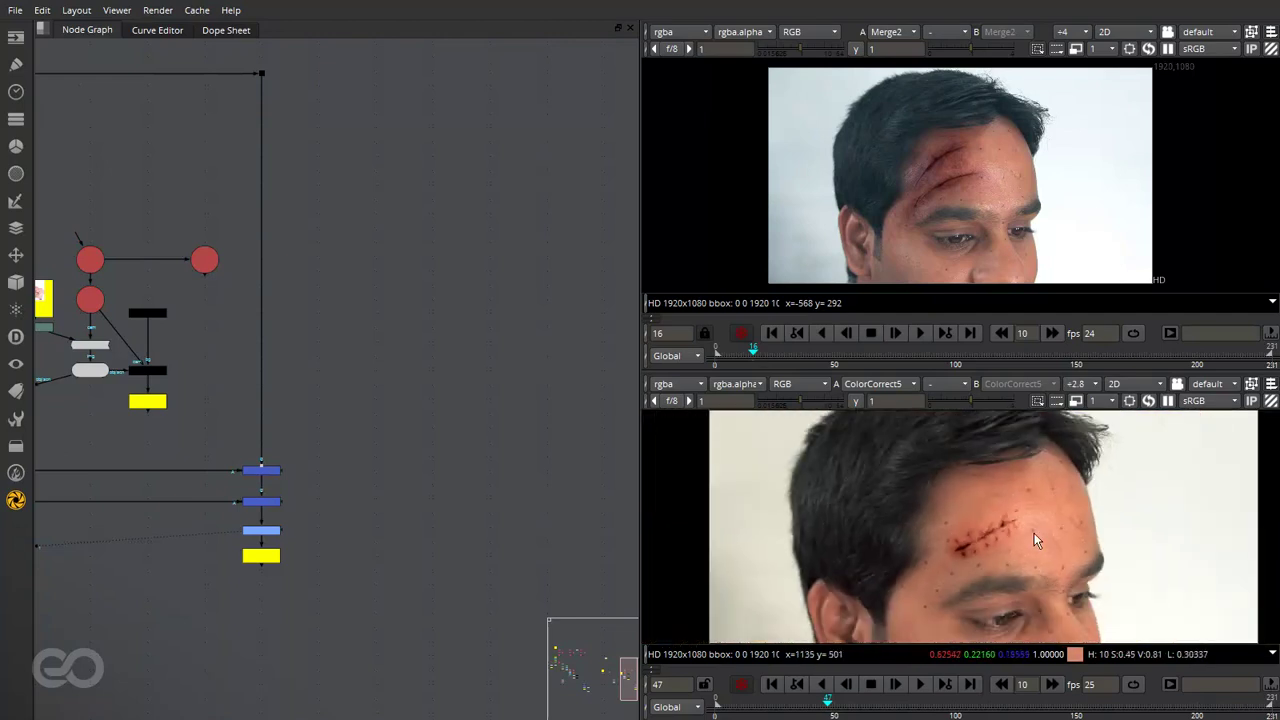
scroll(451, 528, "down", 4)
scroll(589, 452, "up", 6)
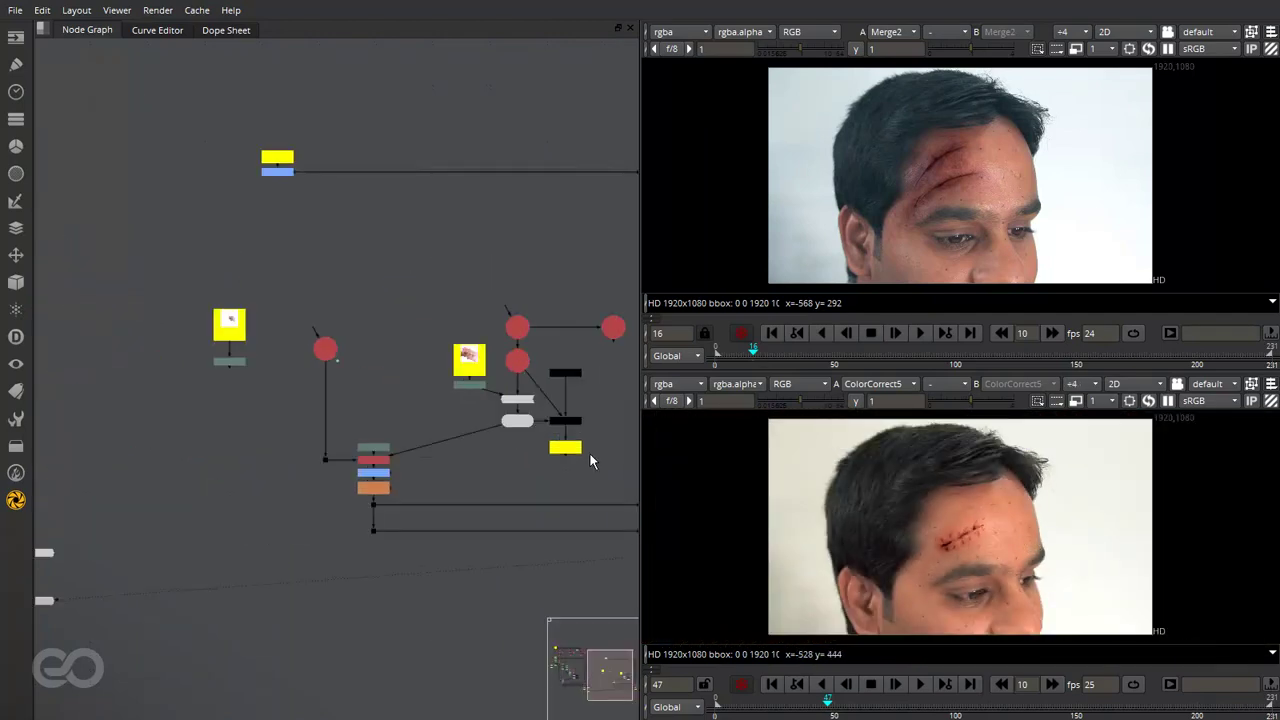
middle_click_drag(246, 441, 305, 440)
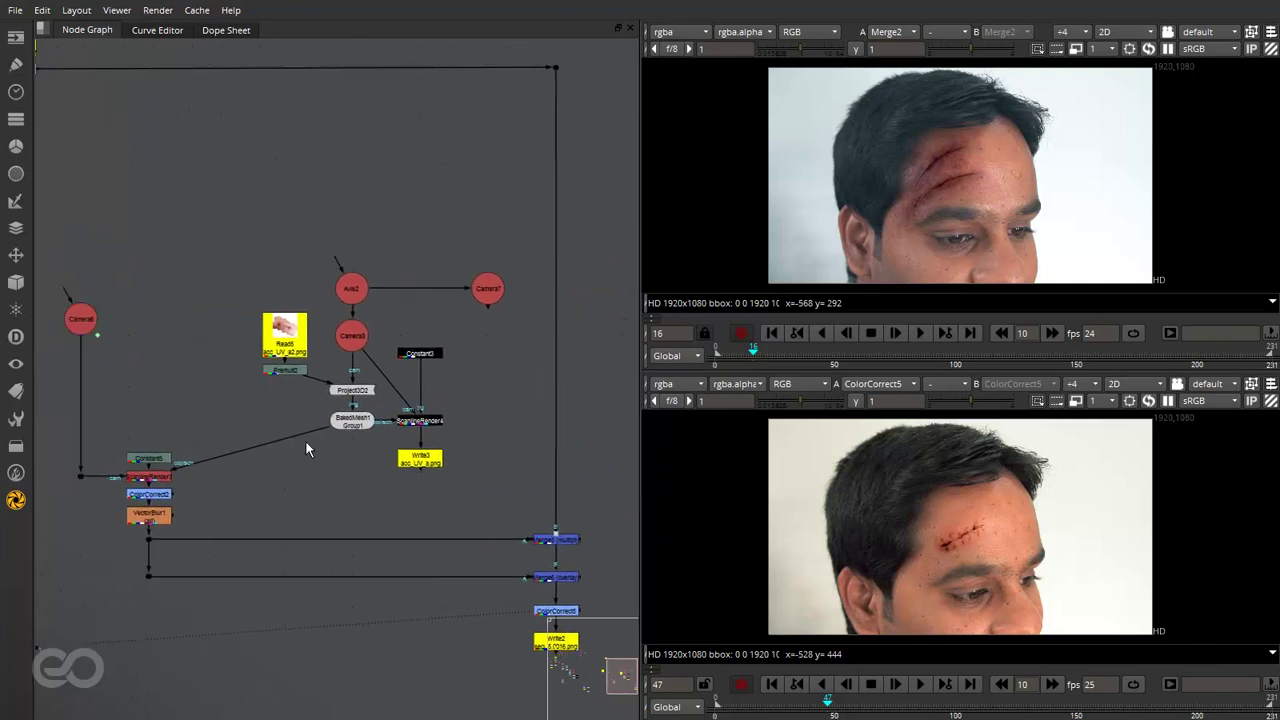